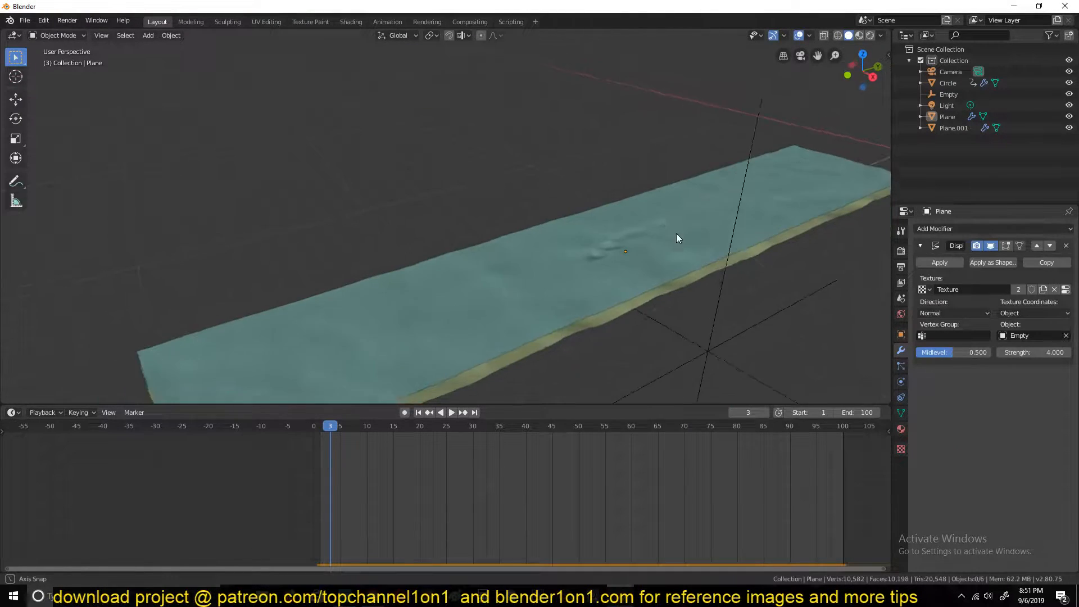
- Play the saucer crash animation to review the current simulation
key("space")
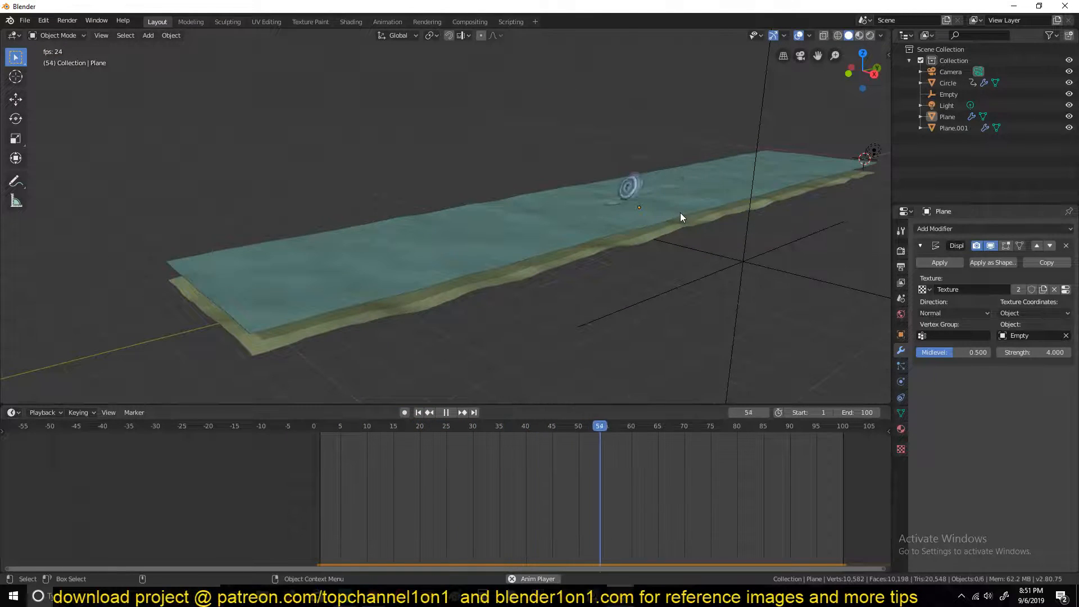
key("Escape")
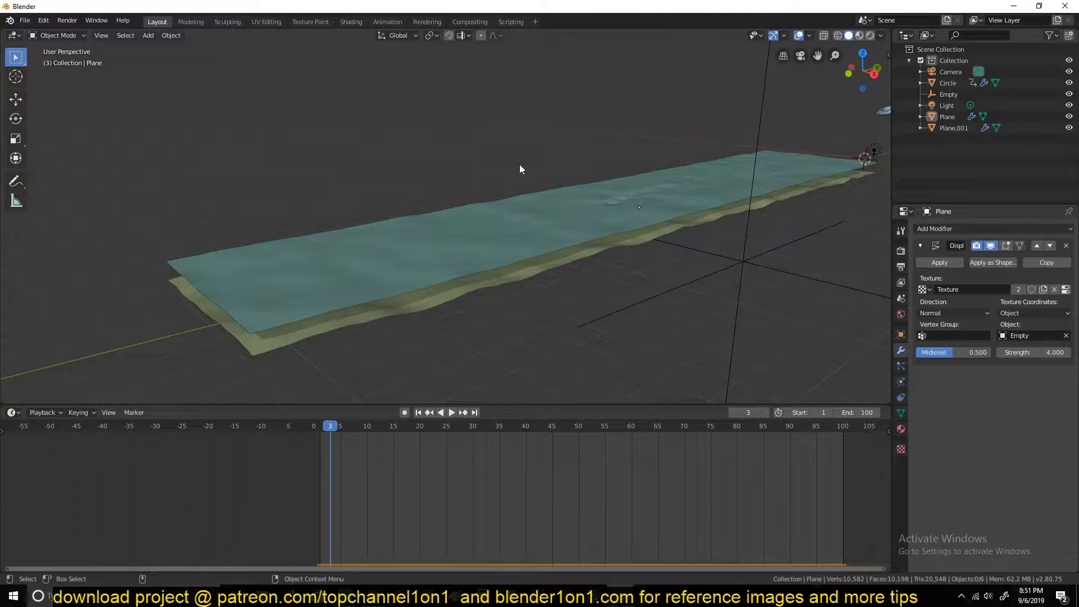
- Lower a path of vertices along the middle of the lower plane about 2 m on Z, using proportional editing with size about 23
left_click(617, 247)
key("Tab")
middle_click_drag(634, 233, 535, 210)
left_click(634, 203)
left_click(455, 199, "ctrl")
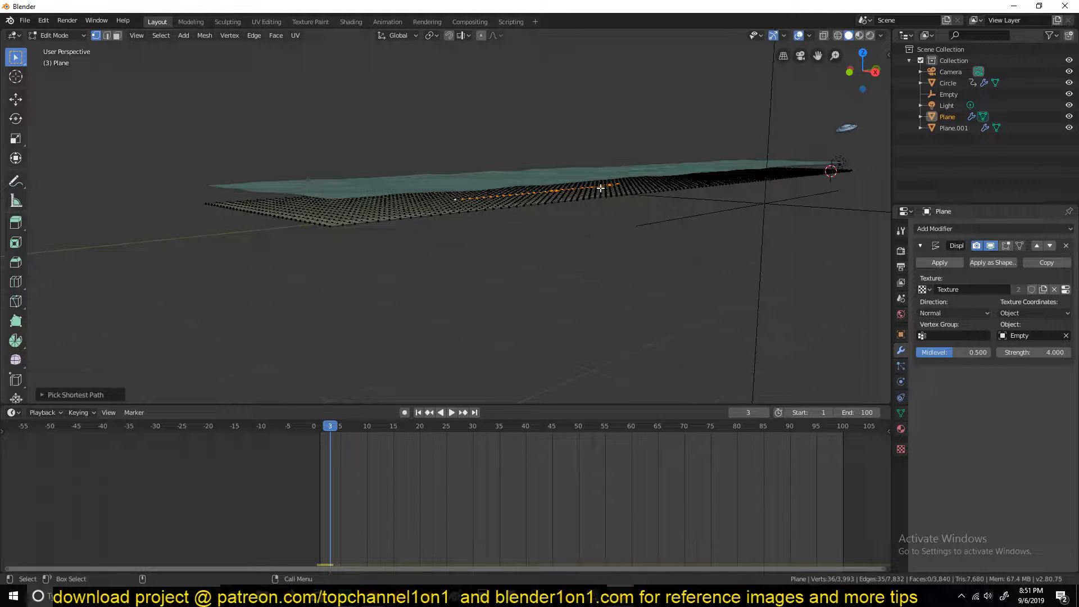
key("o")
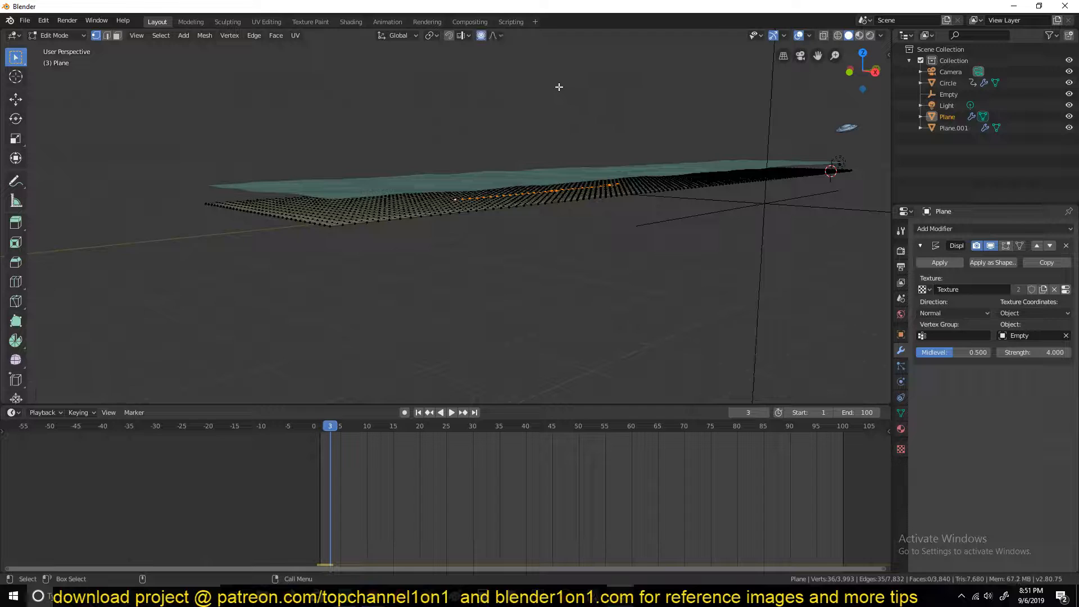
key("g")
key("z")
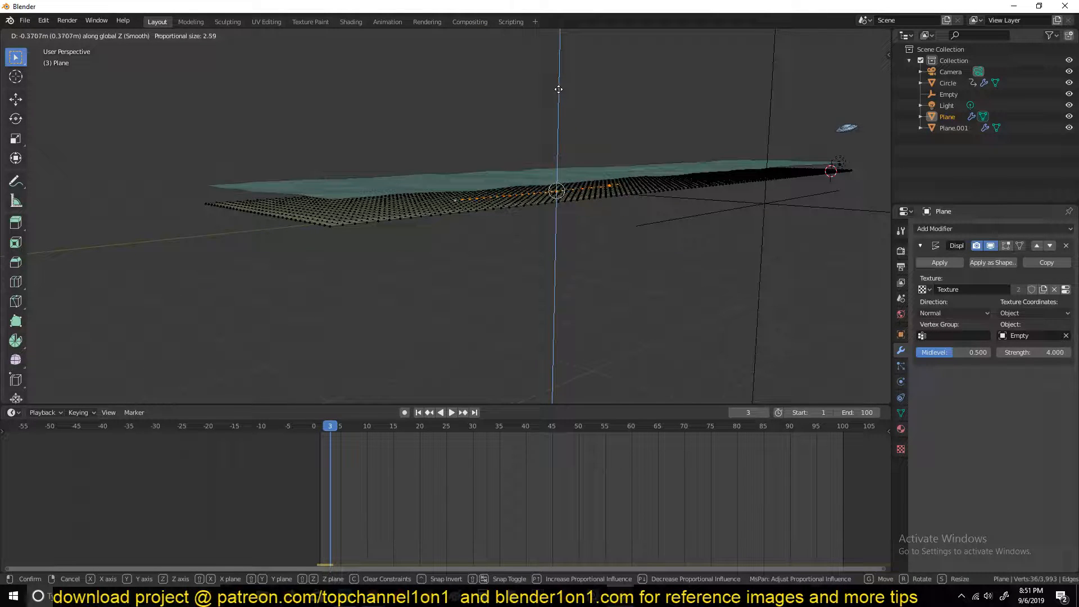
scroll(558, 89, "down", 20)
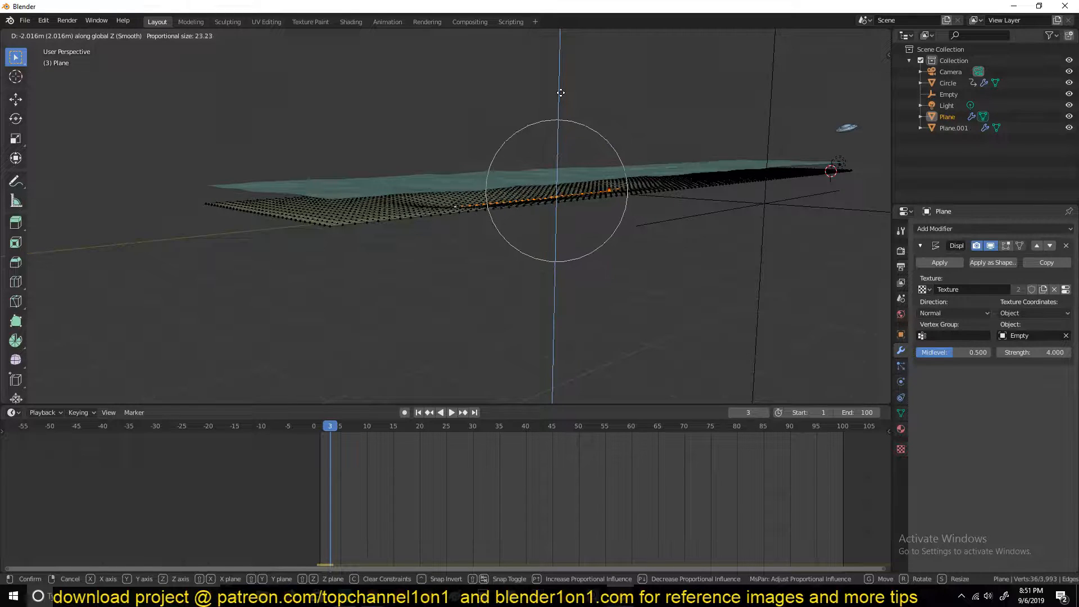
left_click(560, 93)
key("Tab")
- Play the animation and examine how the saucer interacts with the ground from several viewing angles
middle_click_drag(561, 94, 578, 148)
key("space")
scroll(620, 129, "down", 3)
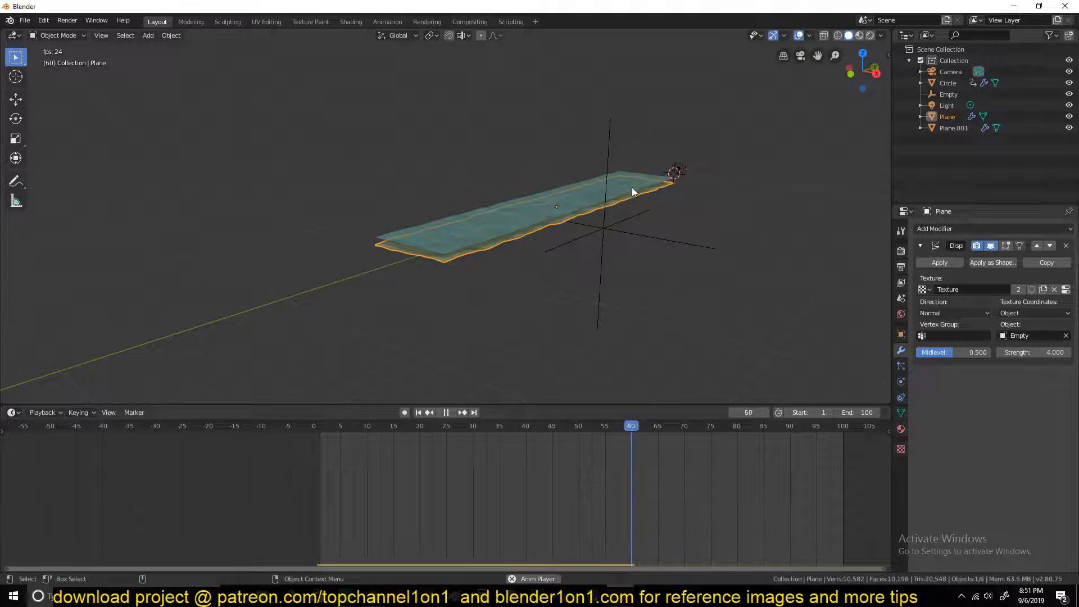
middle_click_drag(632, 187, 622, 197)
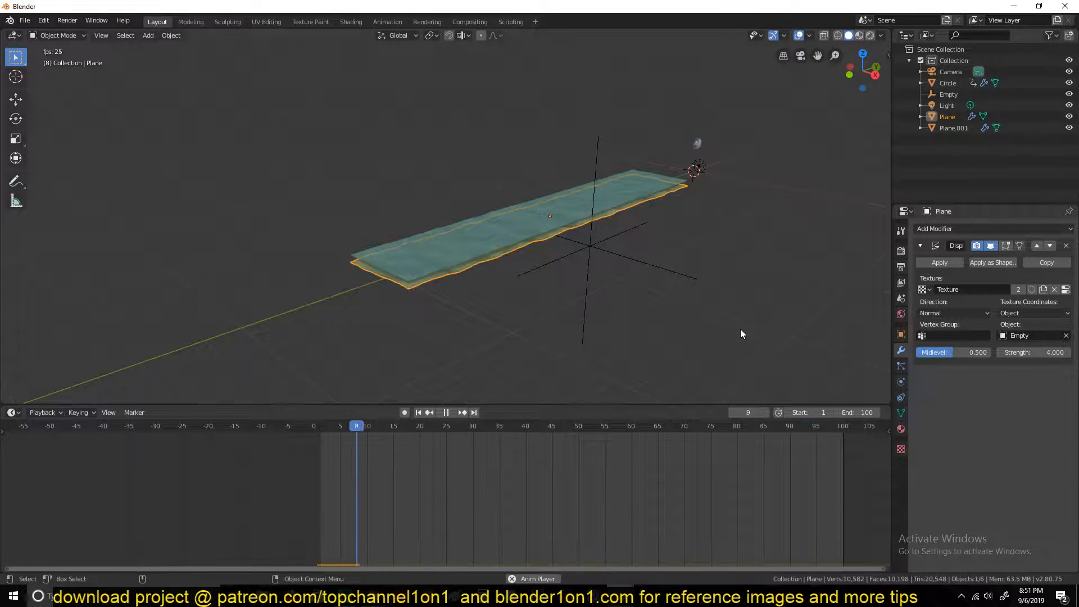
scroll(697, 284, "up", 3)
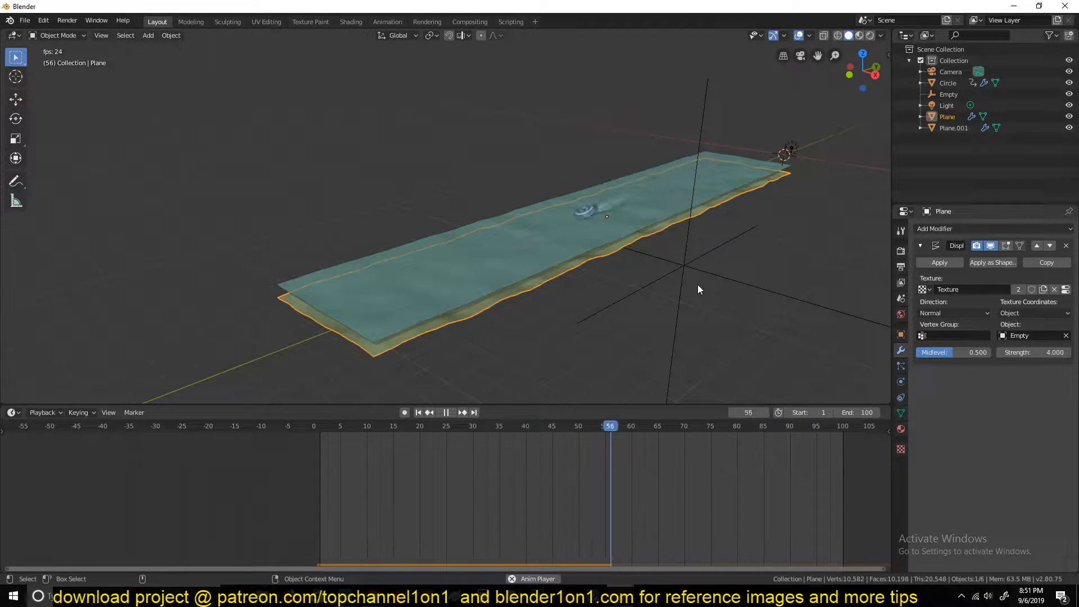
key("space")
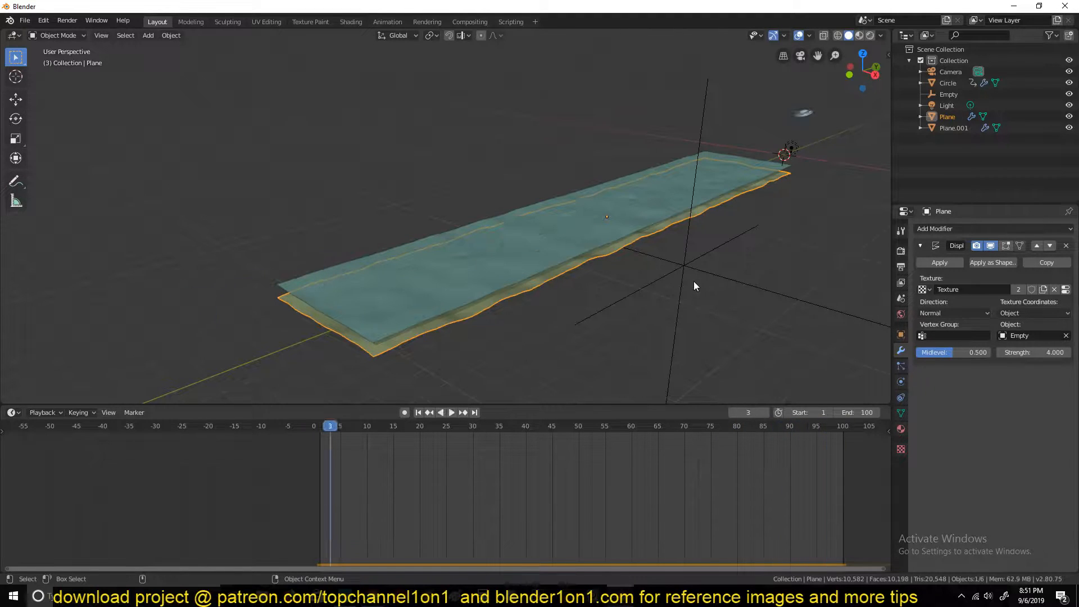
middle_click_drag(693, 281, 648, 285)
key("space")
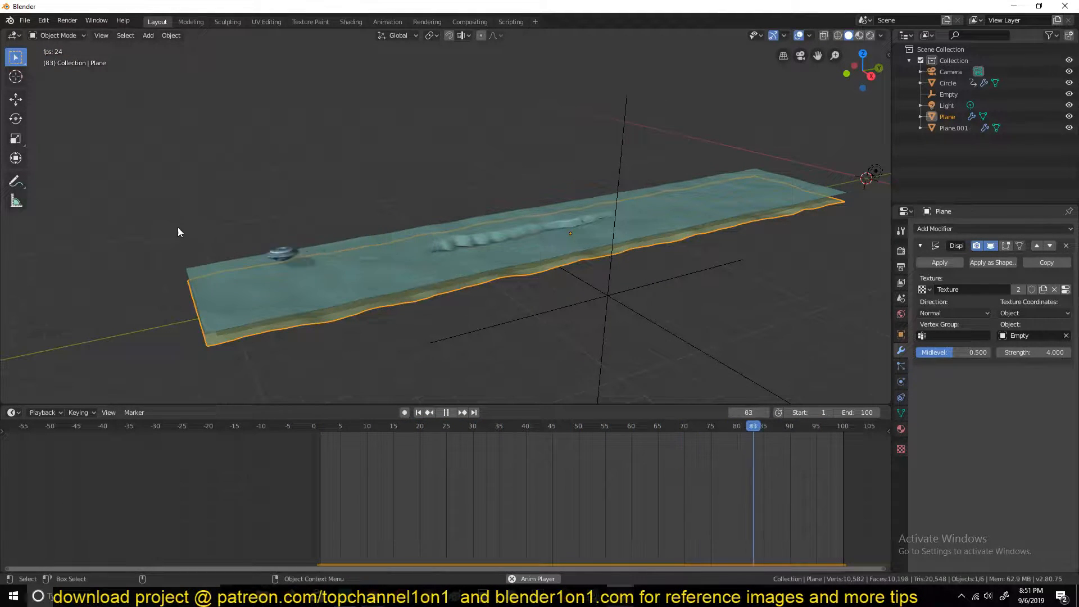
key("space")
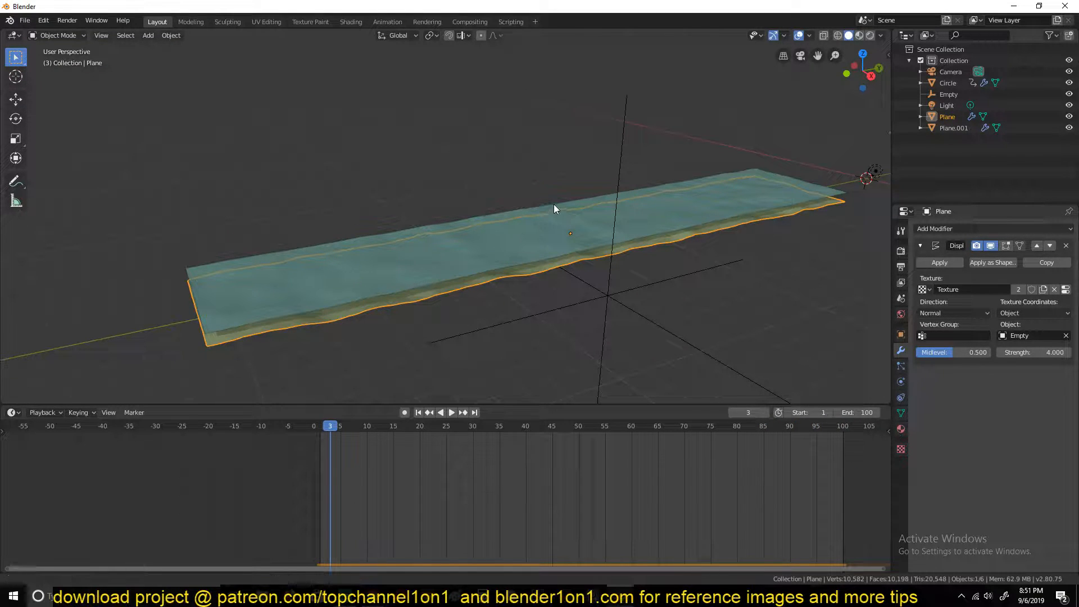
middle_click_drag(555, 204, 534, 204)
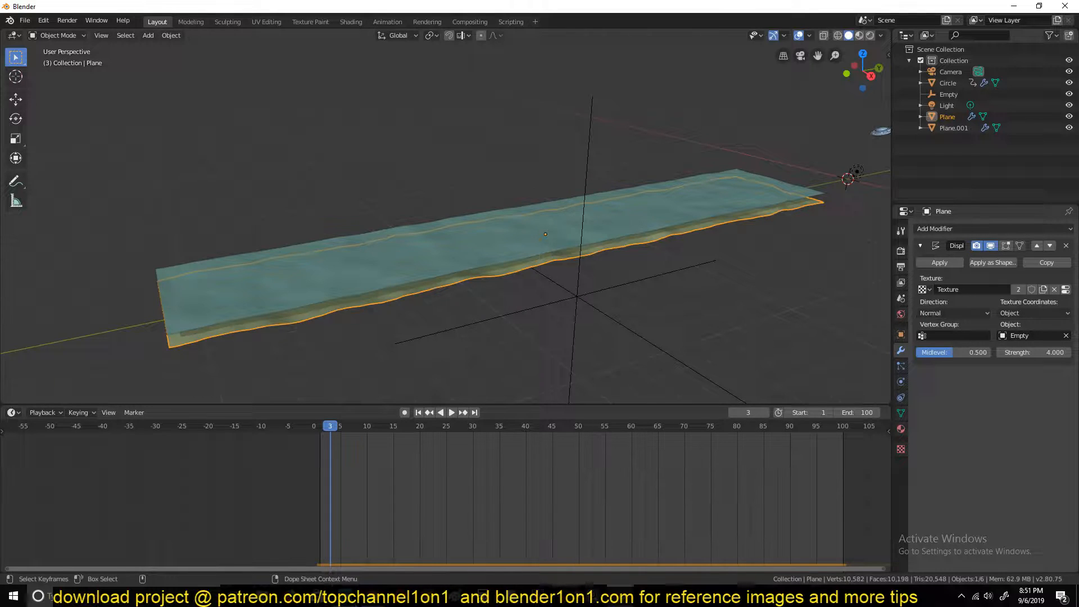
- Switch to the alien saucer1.blend window and play the saucer's ground impact up to frame 241
mouse_move(622, 570)
left_click(595, 544)
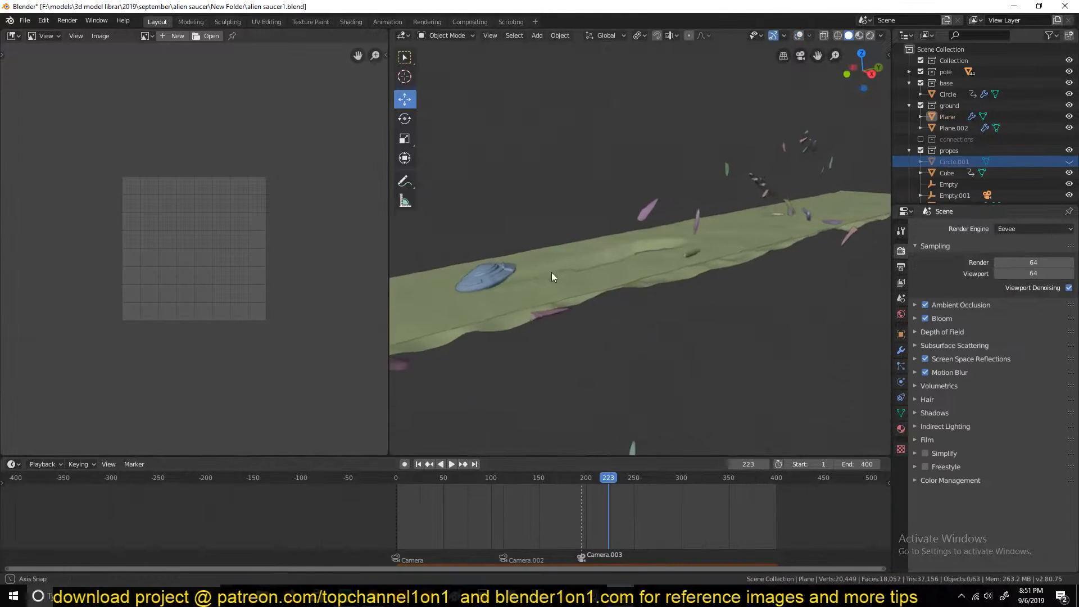
middle_click_drag(553, 272, 599, 254)
left_click_drag(411, 478, 391, 504)
key("space")
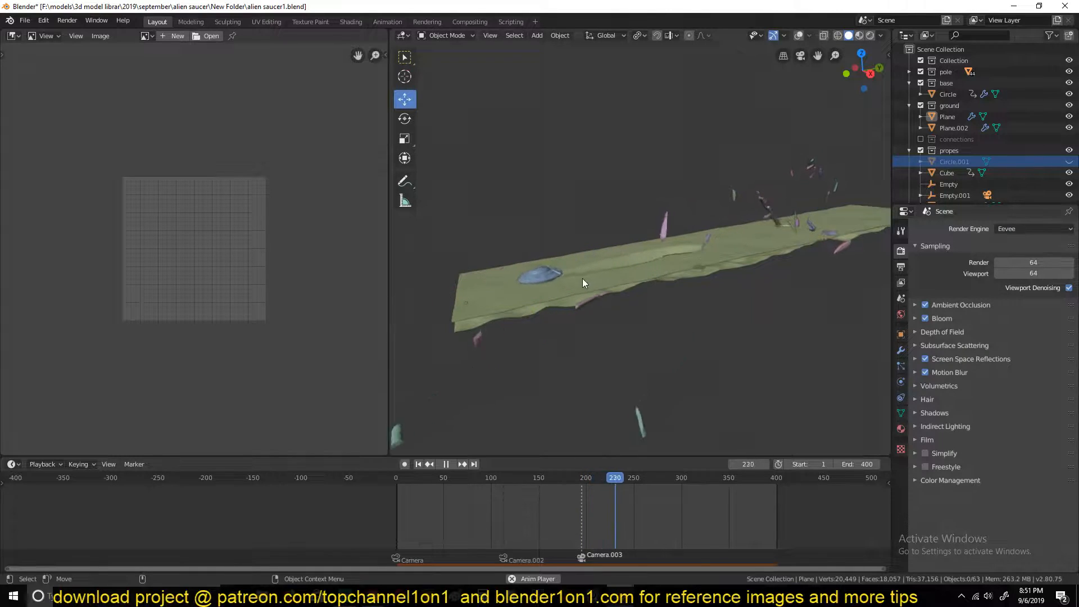
key("space")
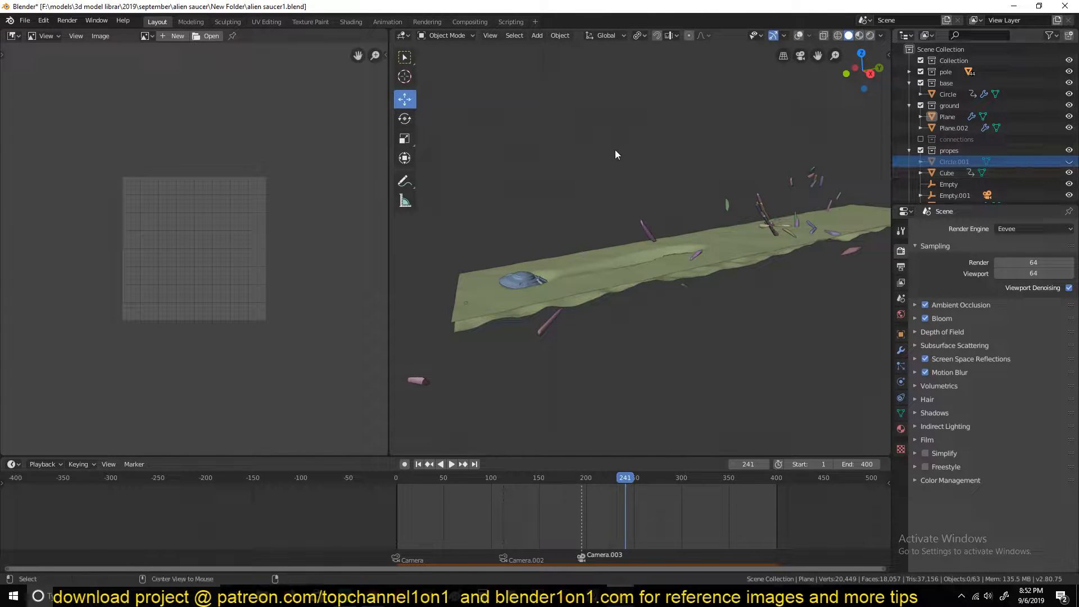
- Unhide the hidden objects, turn on the viewport overlays and select the Cube above the ground
key("alt+h")
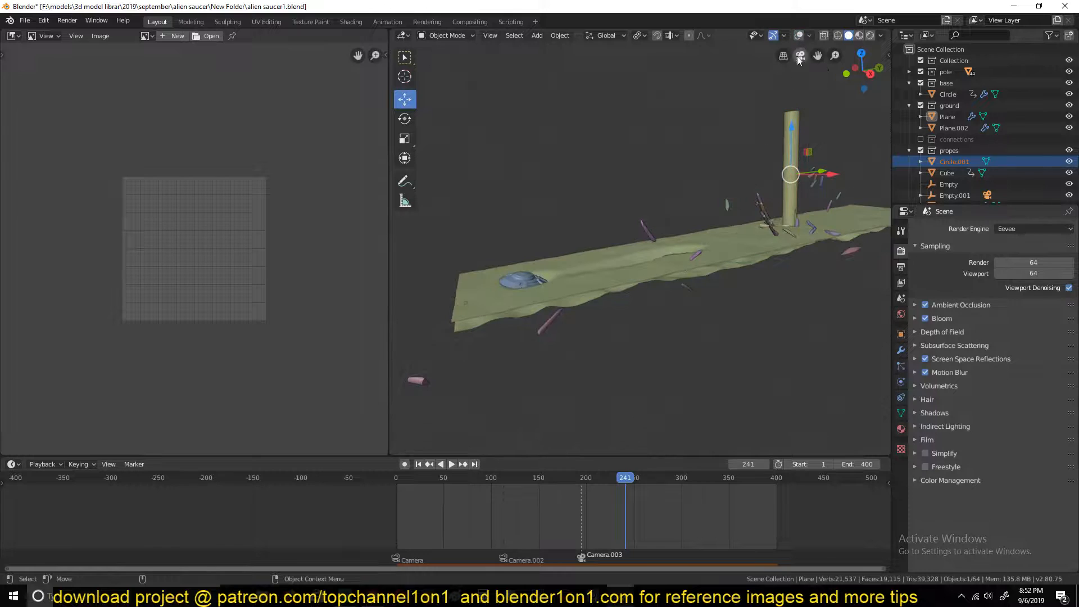
left_click(800, 36)
middle_click_drag(651, 158, 646, 136)
left_click(597, 211)
middle_click_drag(597, 211, 541, 255)
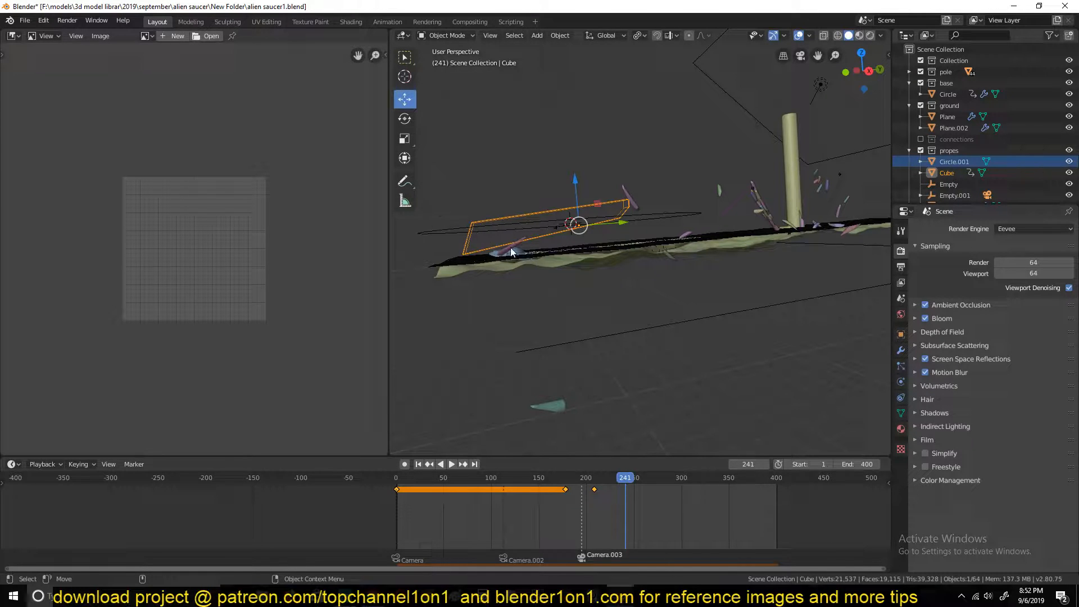
middle_click_drag(471, 281, 530, 254)
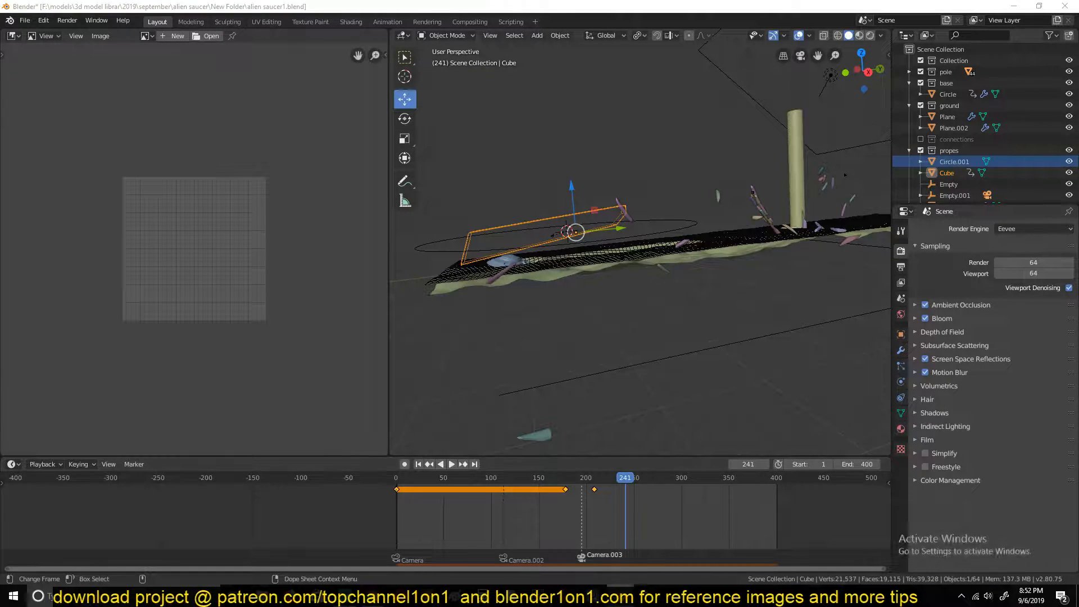
- Switch back to the unsaved Blender file and play the animation up to frame 64
mouse_move(621, 596)
left_click(714, 547)
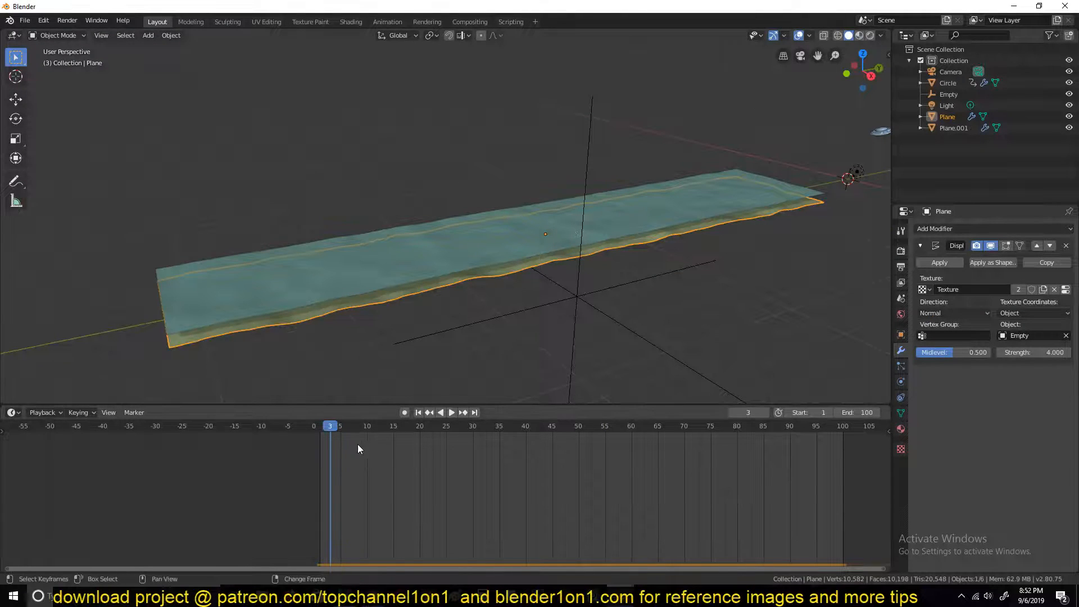
key("space")
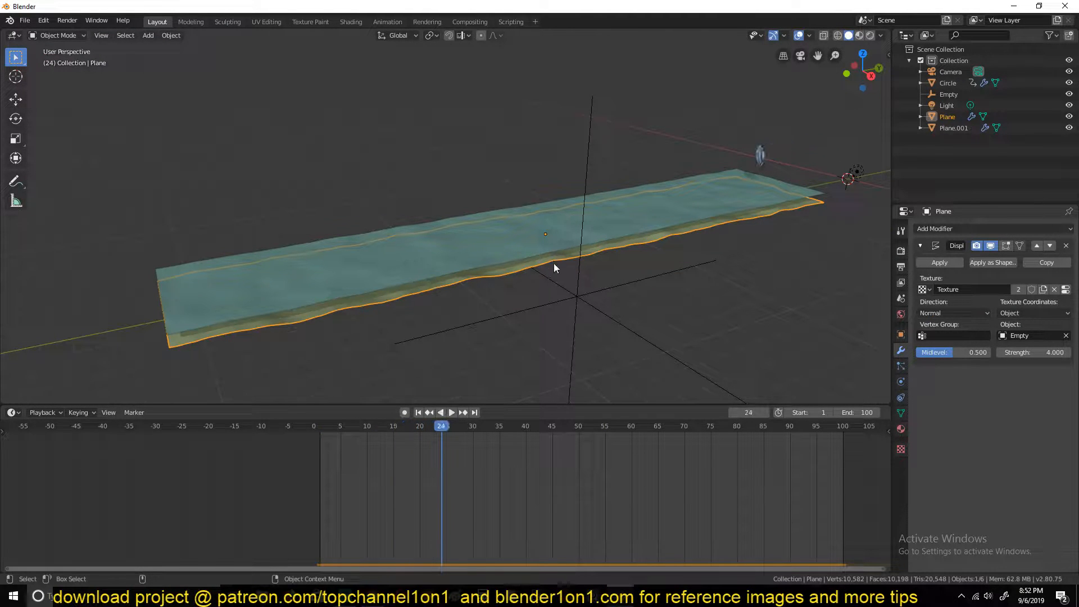
key("space")
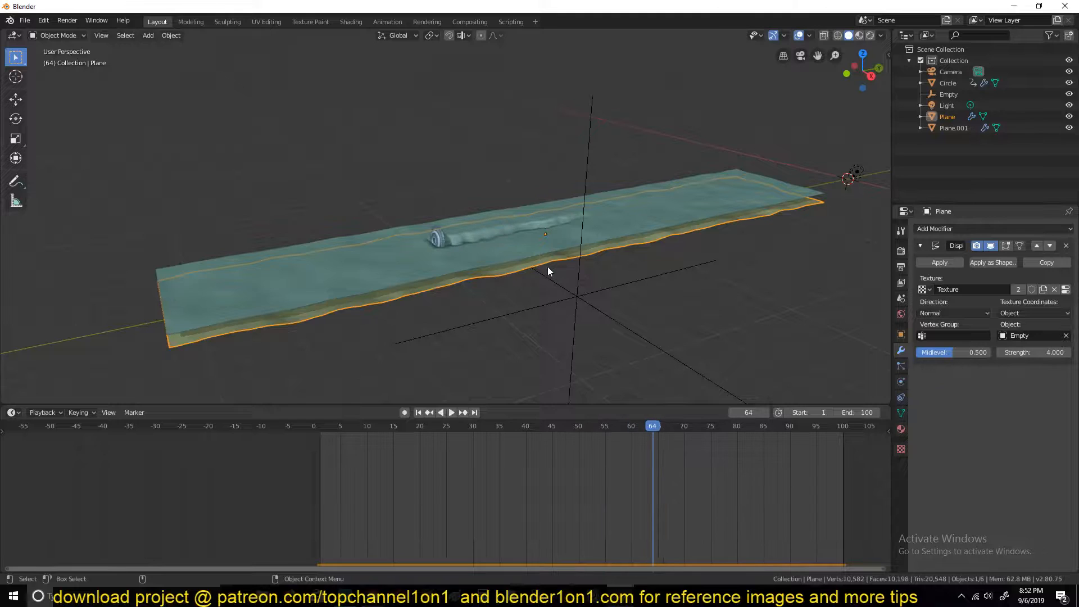
- Keyframe the saucer's Rigid Body Damping Translation at 0.040 on frame 53
left_click(901, 398)
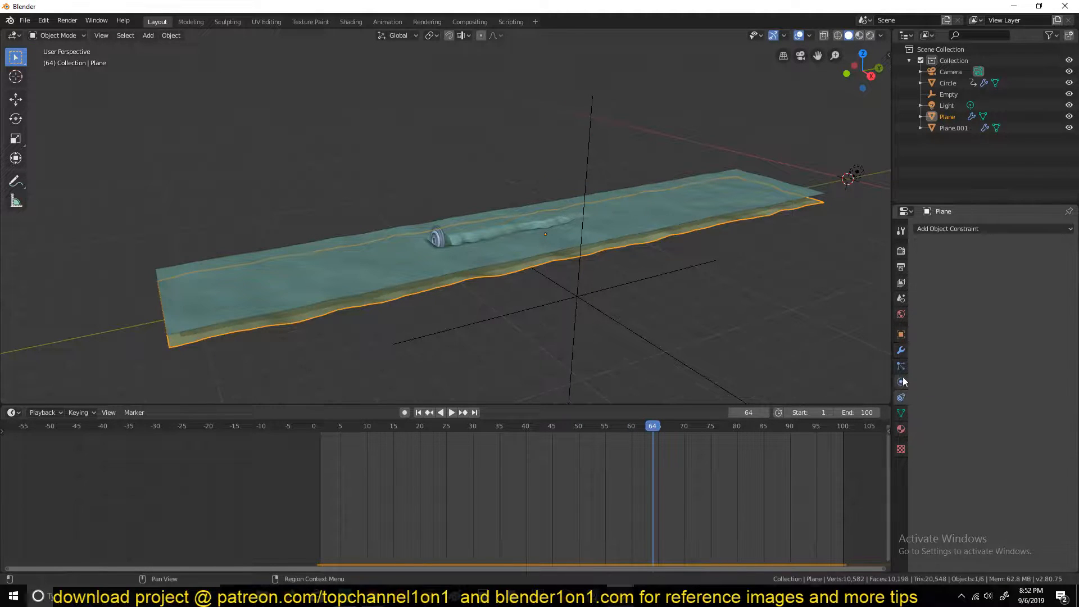
left_click(438, 240)
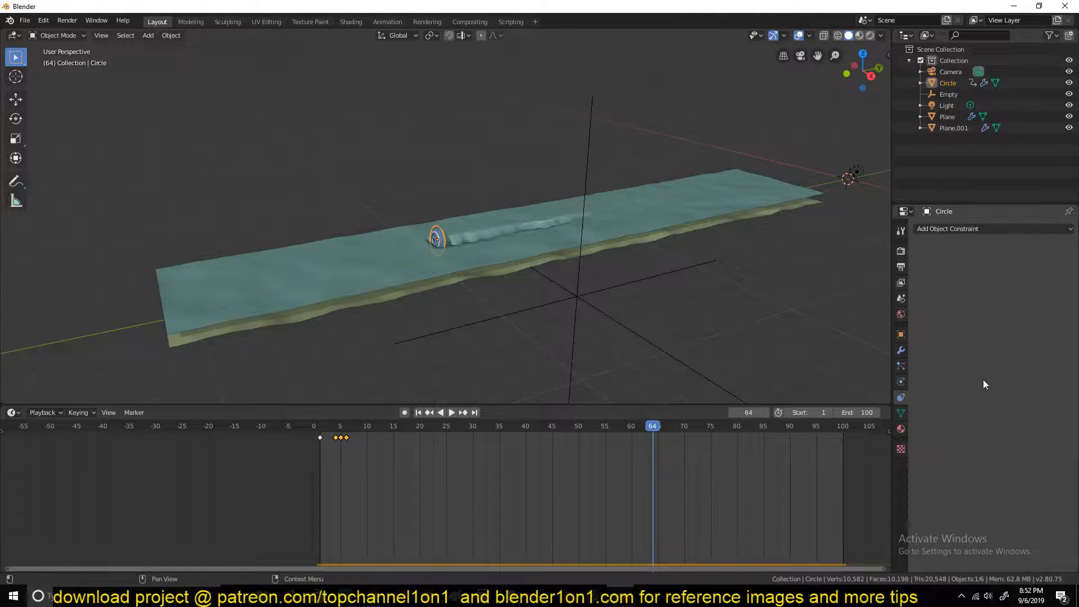
left_click(901, 382)
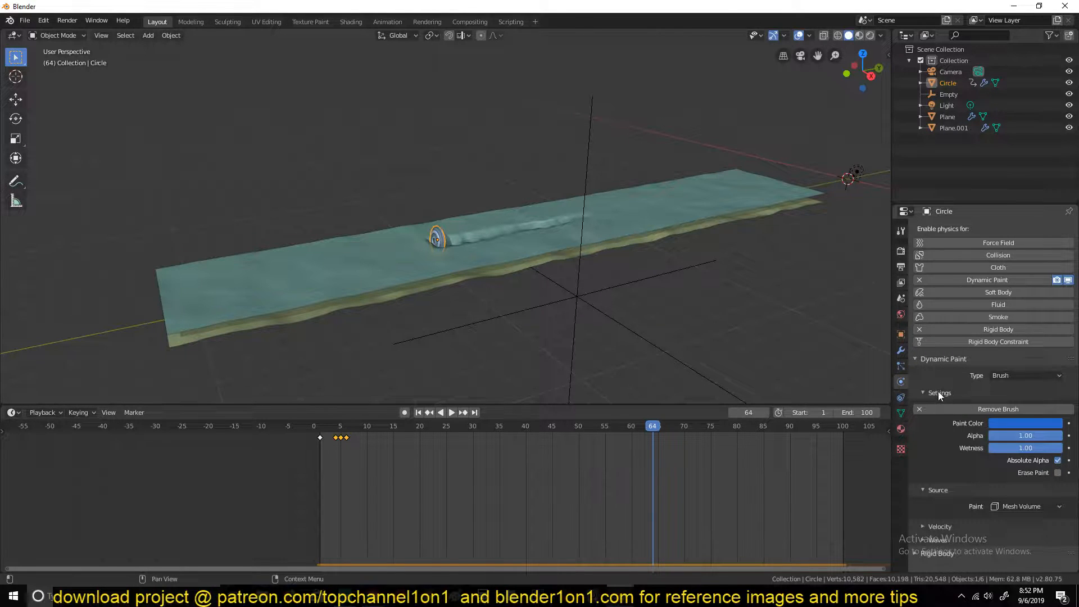
left_click(918, 361)
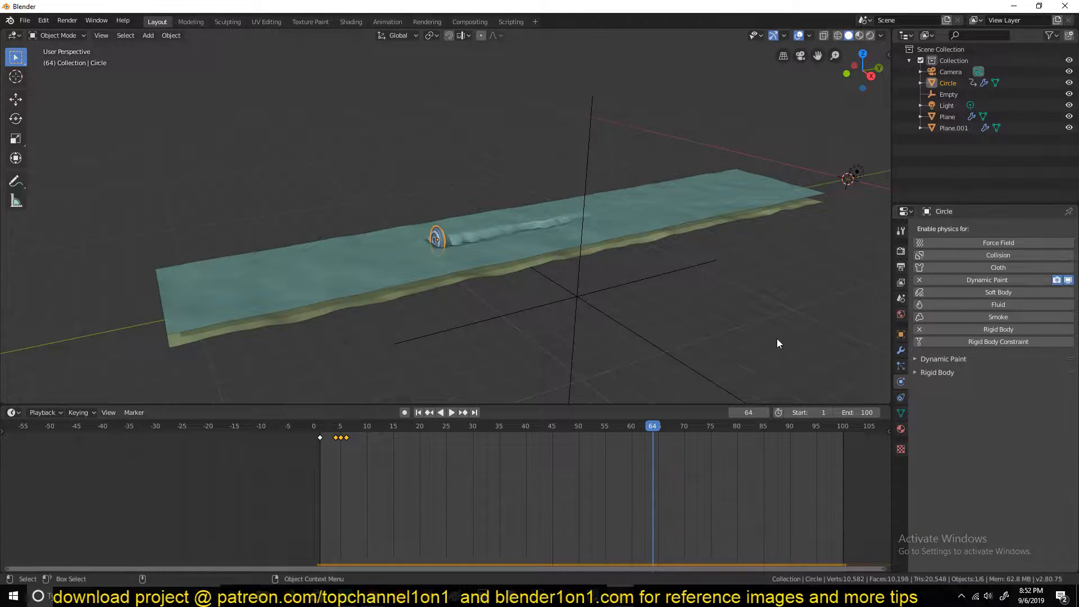
left_click(949, 373)
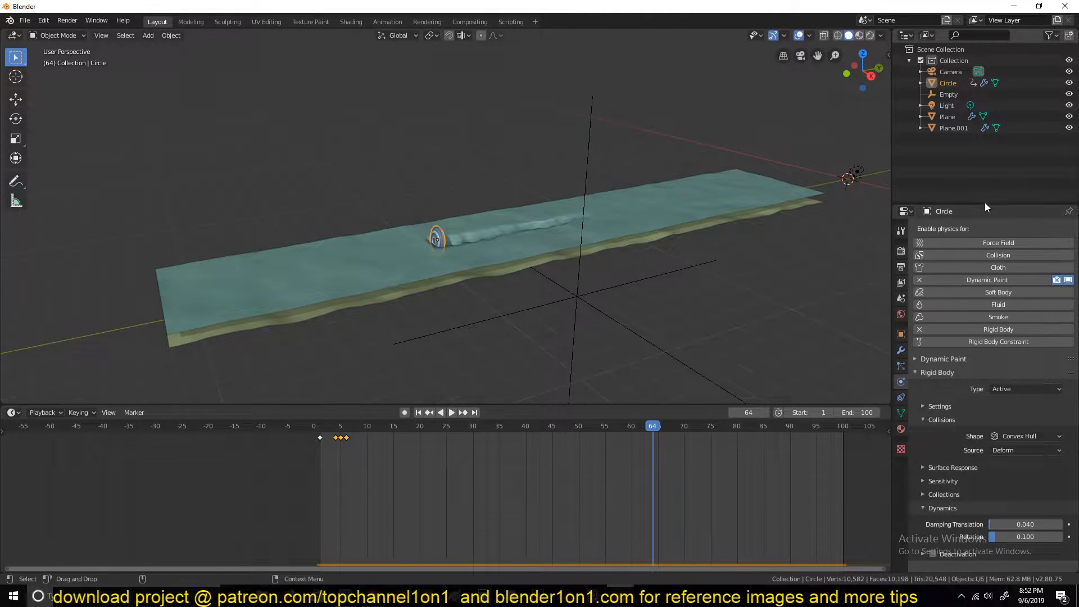
left_click_drag(984, 204, 985, 113)
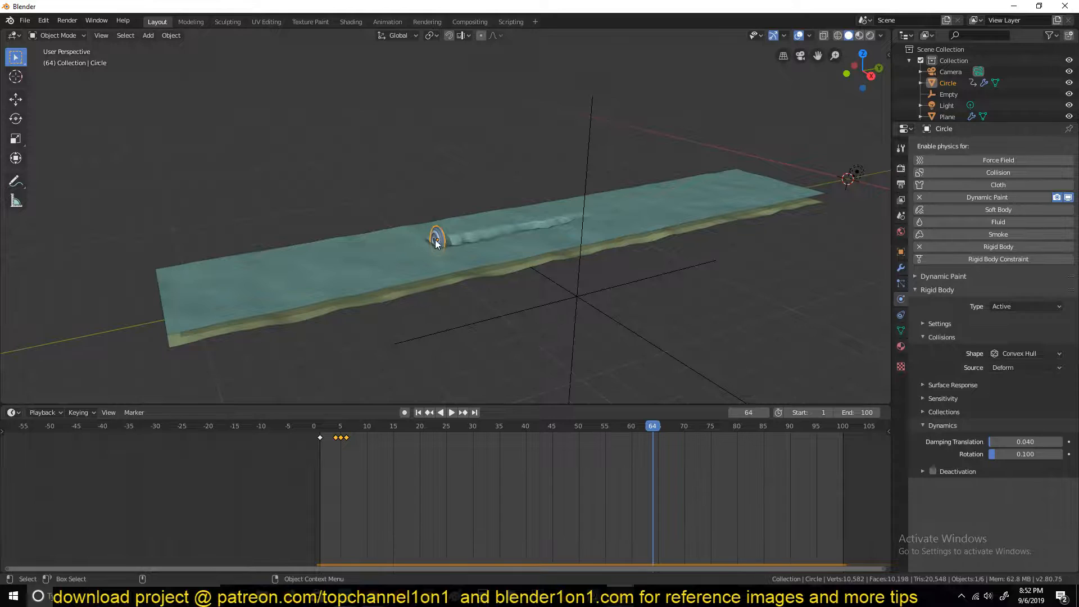
right_click_drag(635, 478, 594, 475)
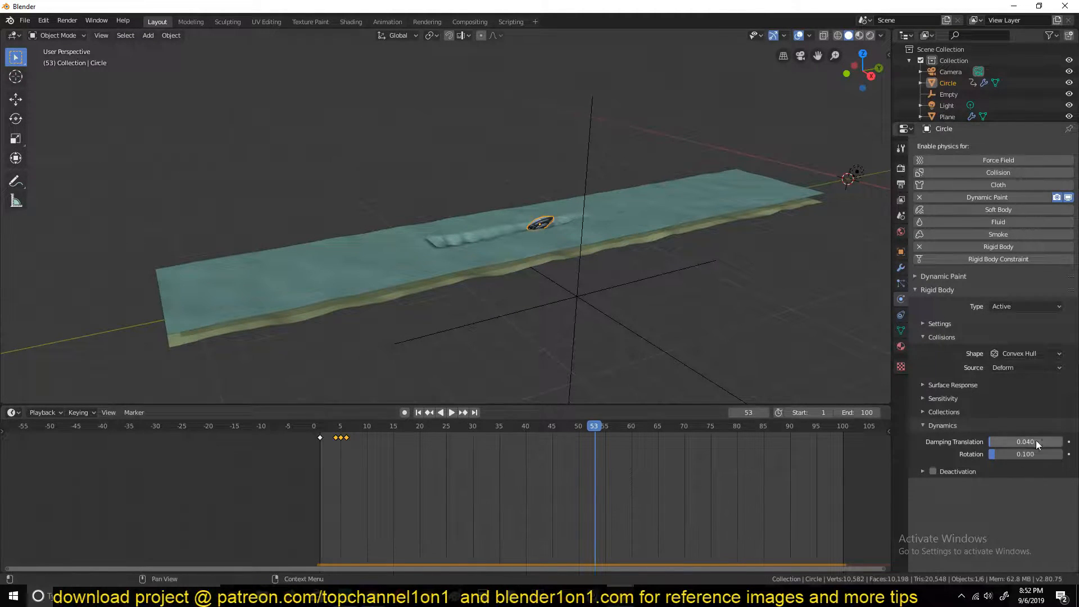
left_click(1068, 442)
- Set the saucer's Damping Translation to 0.644 on frame 58 and keyframe it
scroll(561, 328, "up", 6)
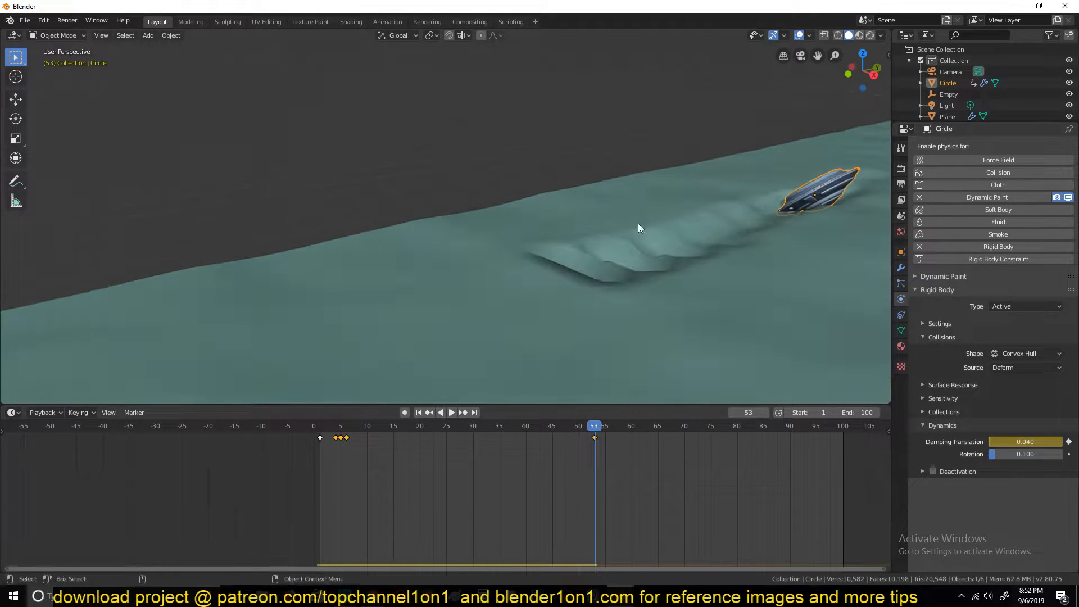
middle_click_drag(548, 301, 476, 329, "shift")
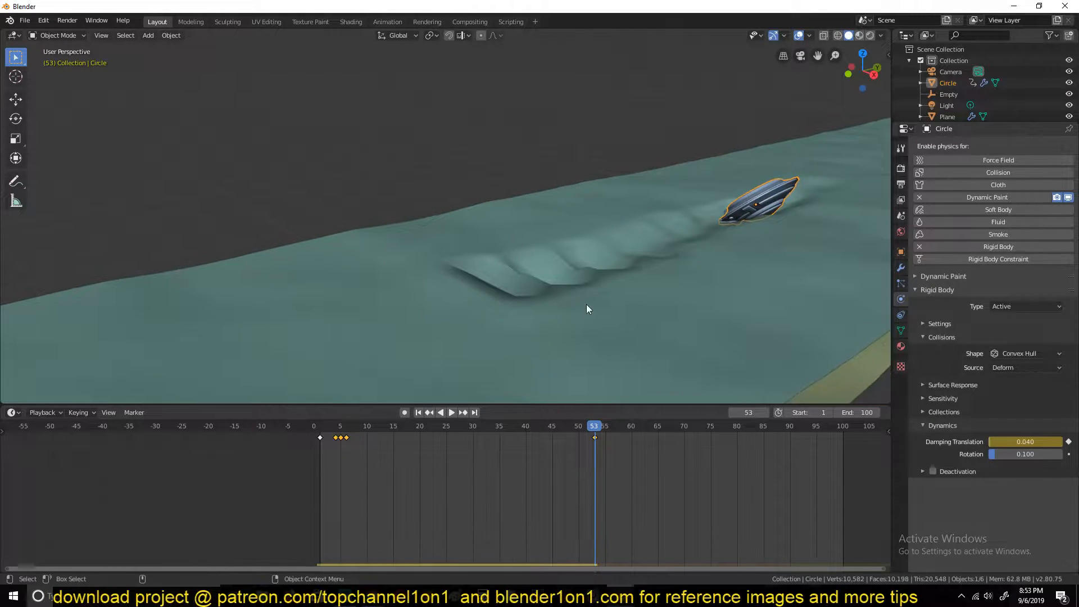
middle_click_drag(599, 283, 561, 292)
left_click_drag(599, 428, 622, 430)
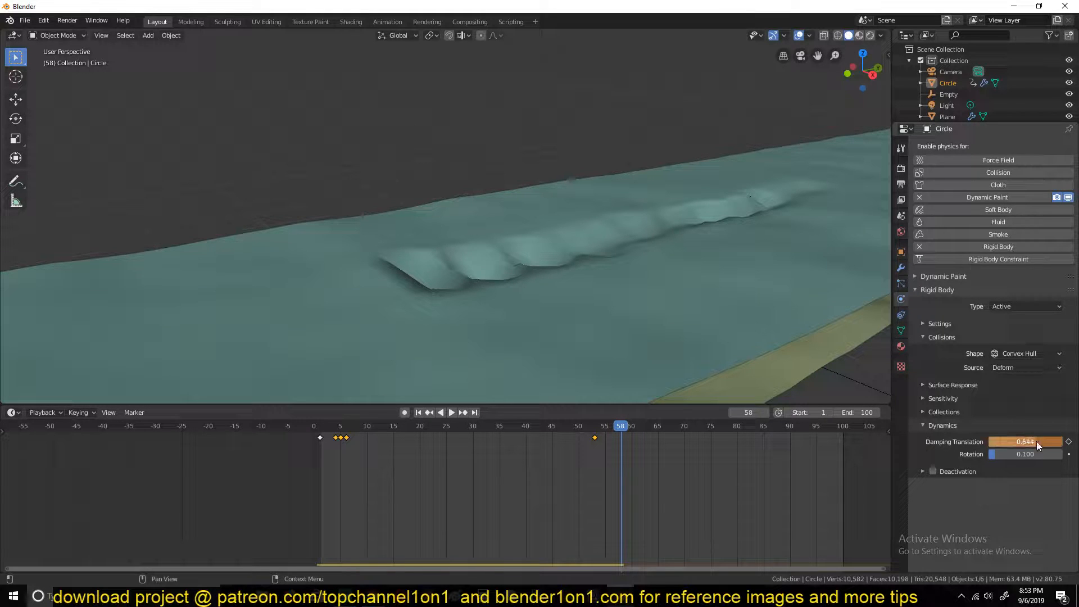
left_click(1068, 442)
- Replay the animation from the start to check the saucer's damping and move to frame 55
scroll(584, 313, "down", 6)
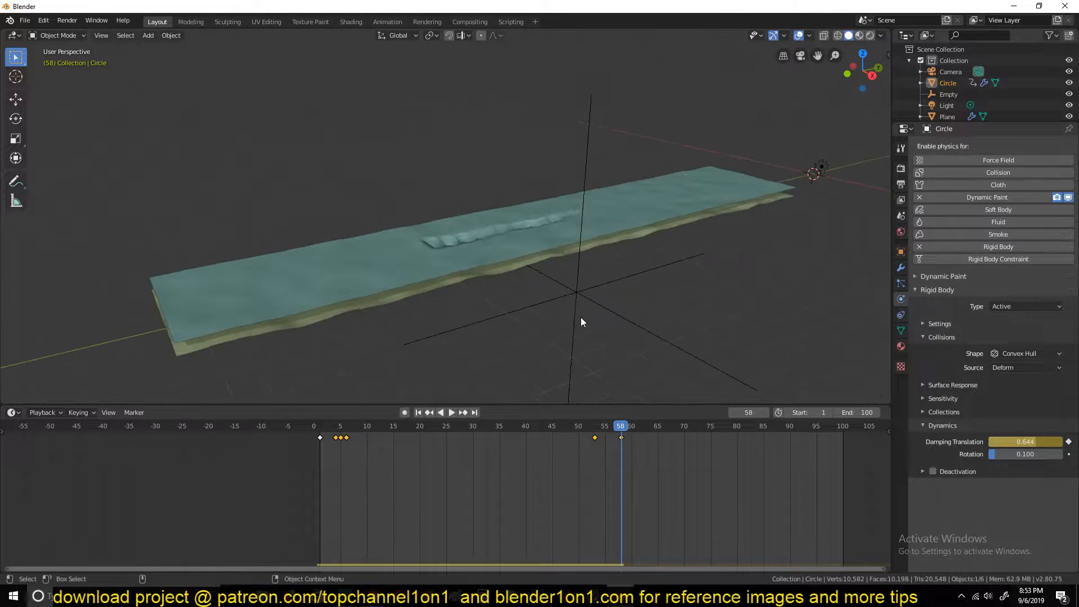
key("shift+Left")
key("space")
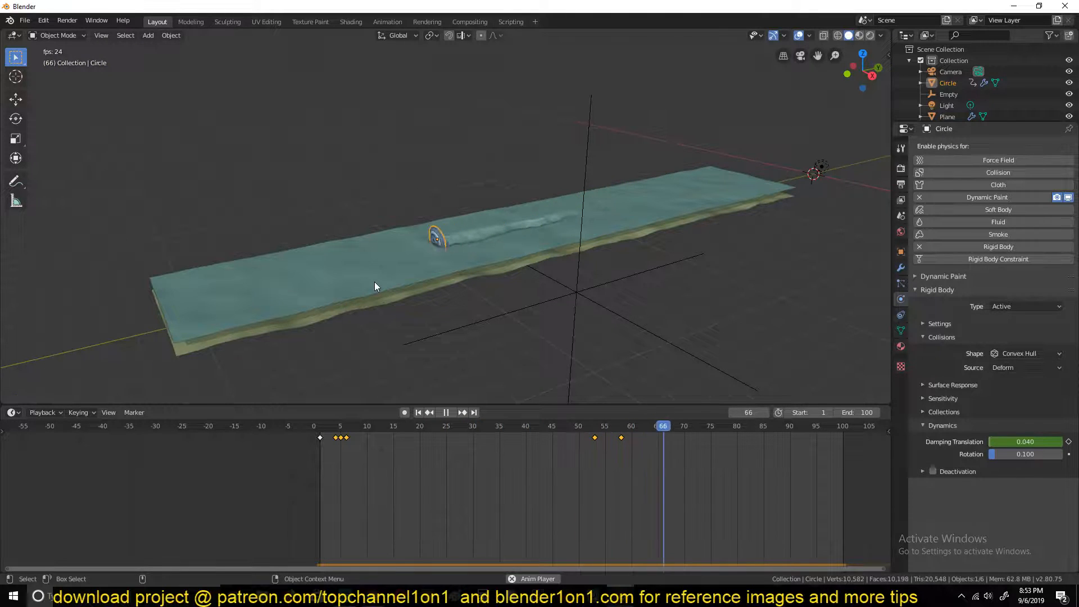
key("Escape")
left_click(605, 449)
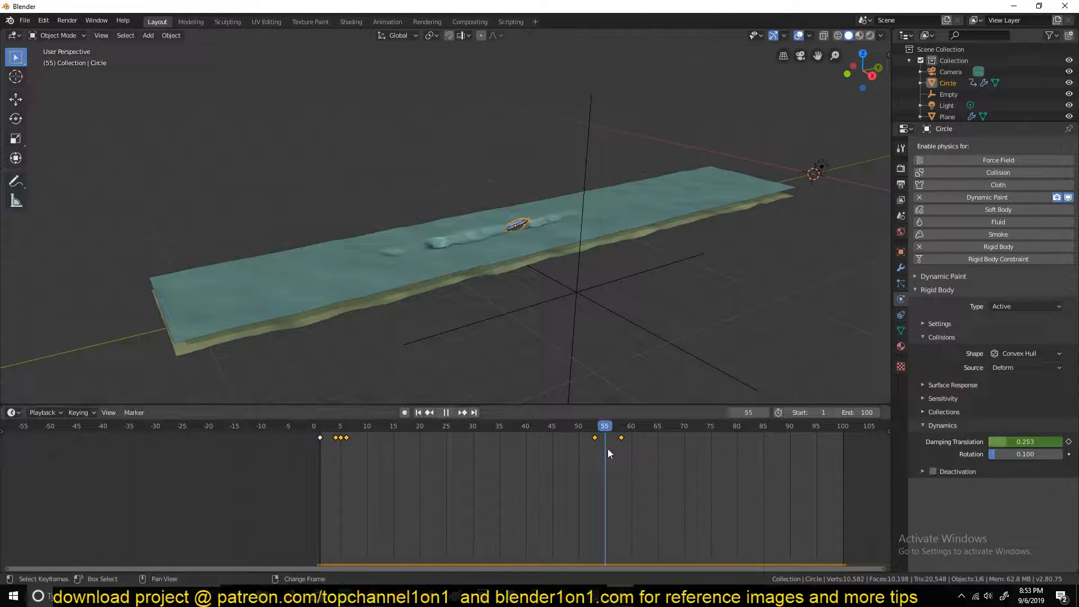
- Move the saucer's two damping keyframes five frames earlier, to frames 48 and 53
mouse_move(601, 447)
left_mouse_down()
mouse_move(543, 449)
mouse_move(591, 449)
left_mouse_up()
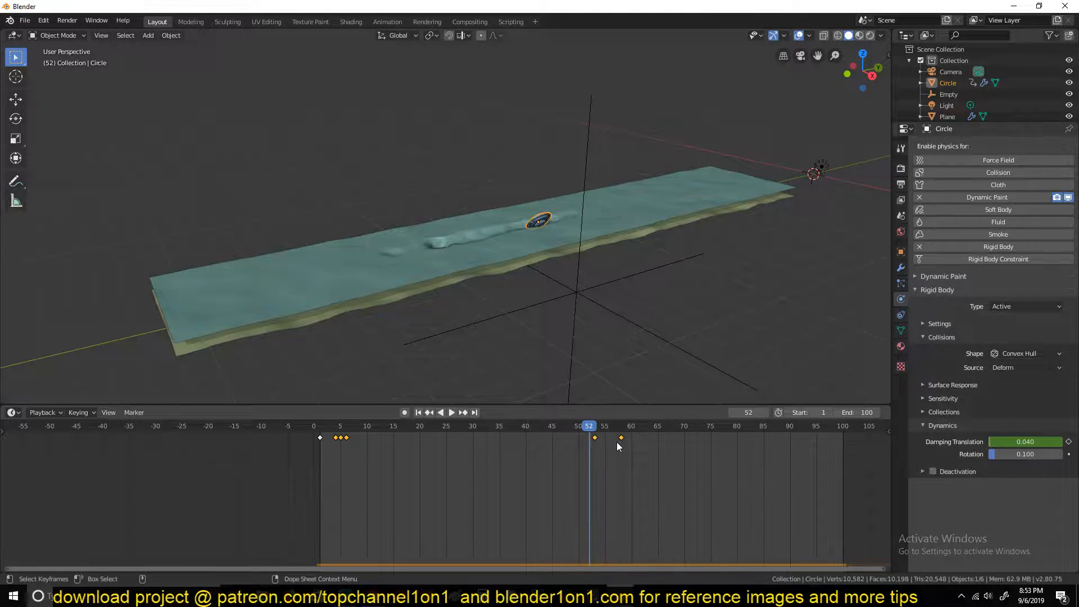
key("g")
right_click(582, 446)
left_click(611, 451)
key("b")
left_click_drag(569, 459, 655, 427)
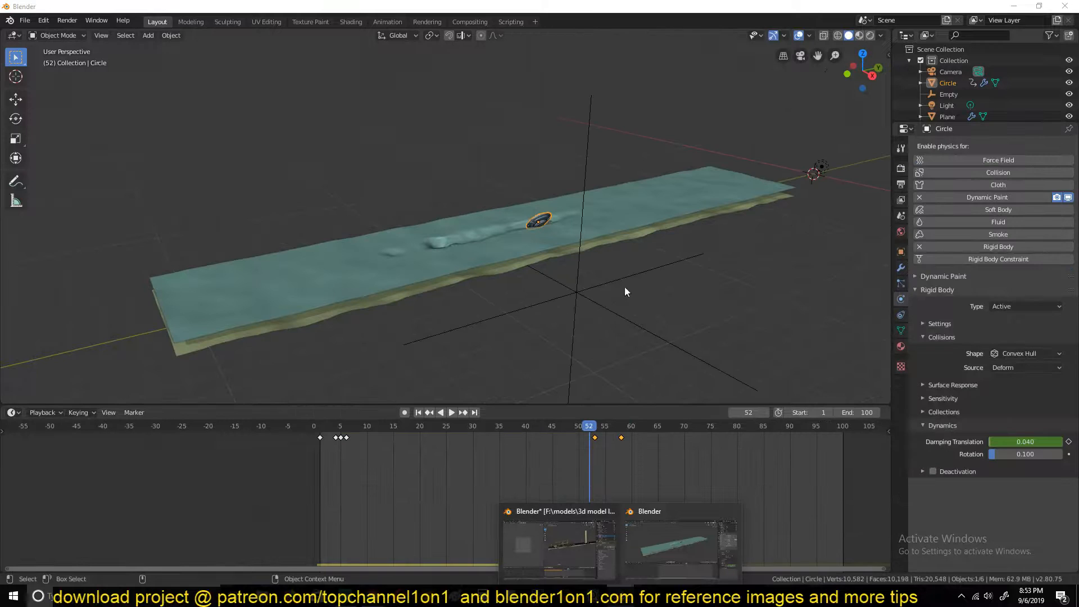
key("g")
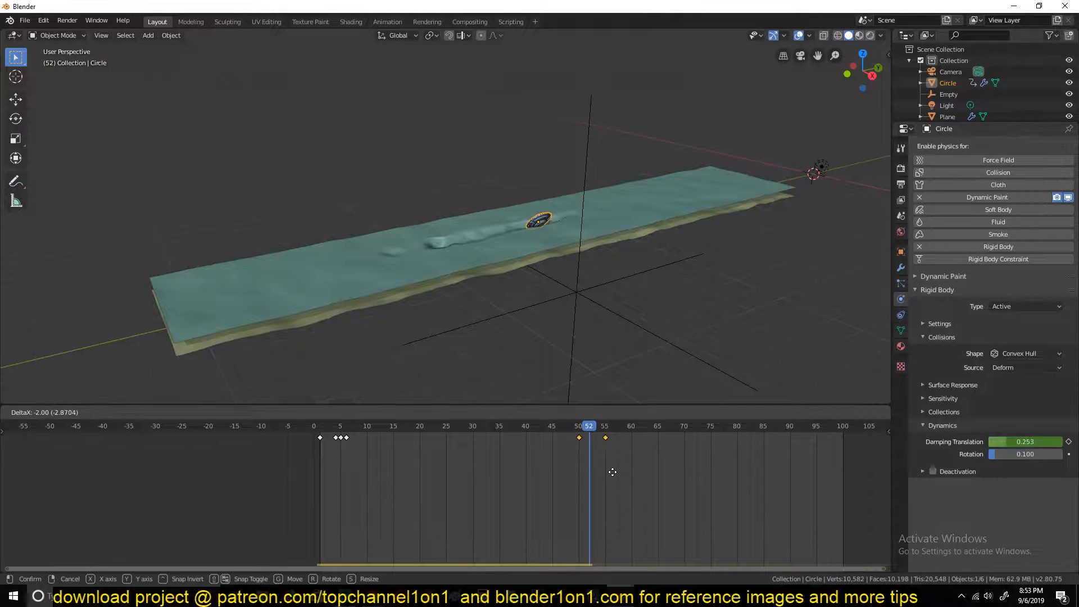
left_click(599, 477)
- Replay the animation and view the saucer's slide from a slightly rotated angle to check the shifted damping
left_click(531, 460)
key("space")
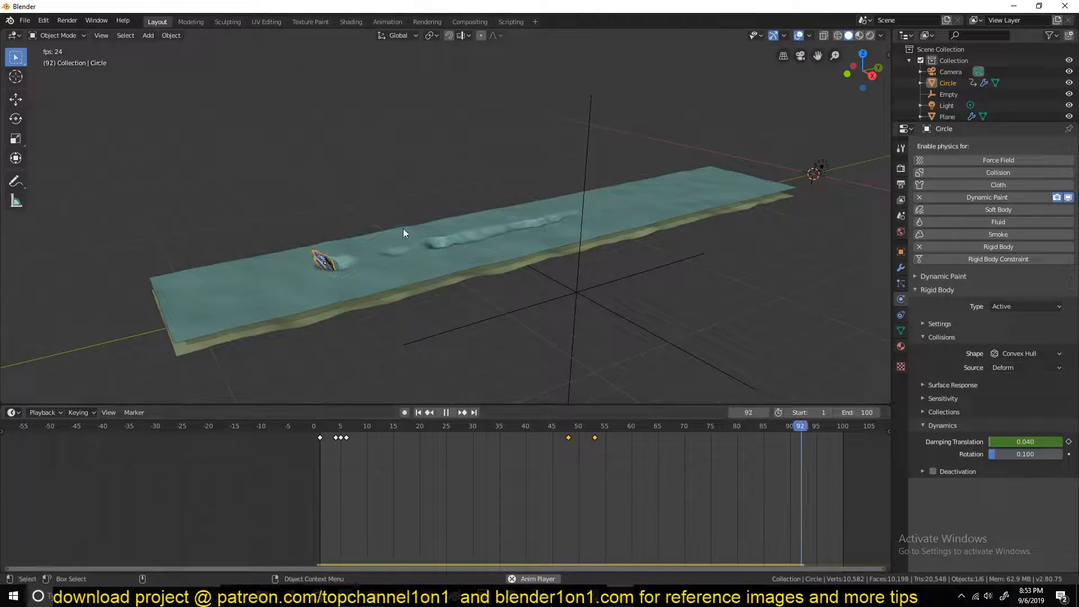
middle_click_drag(403, 228, 430, 228)
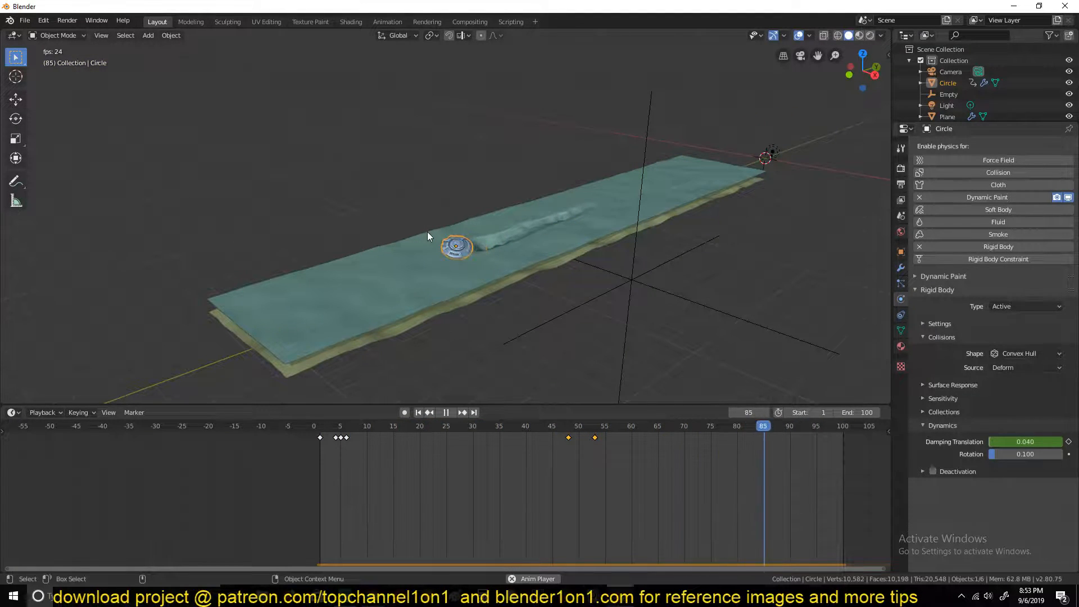
key("space")
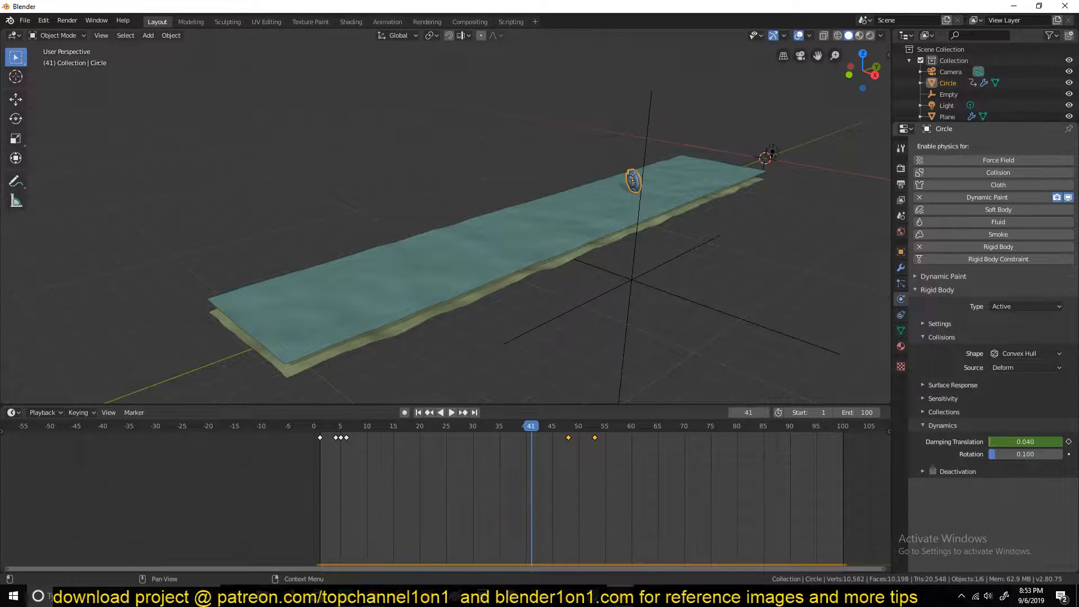
- Keyframe the saucer's Damping Rotation at 0.100 on frame 48 and try 0.779 on frame 53
key("Up")
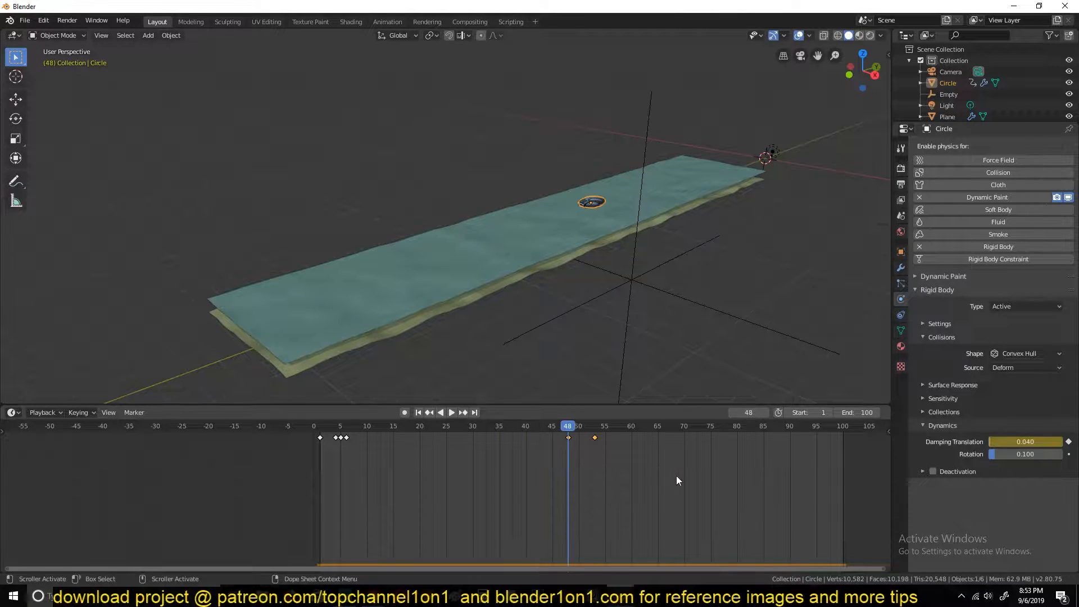
left_click(1068, 455)
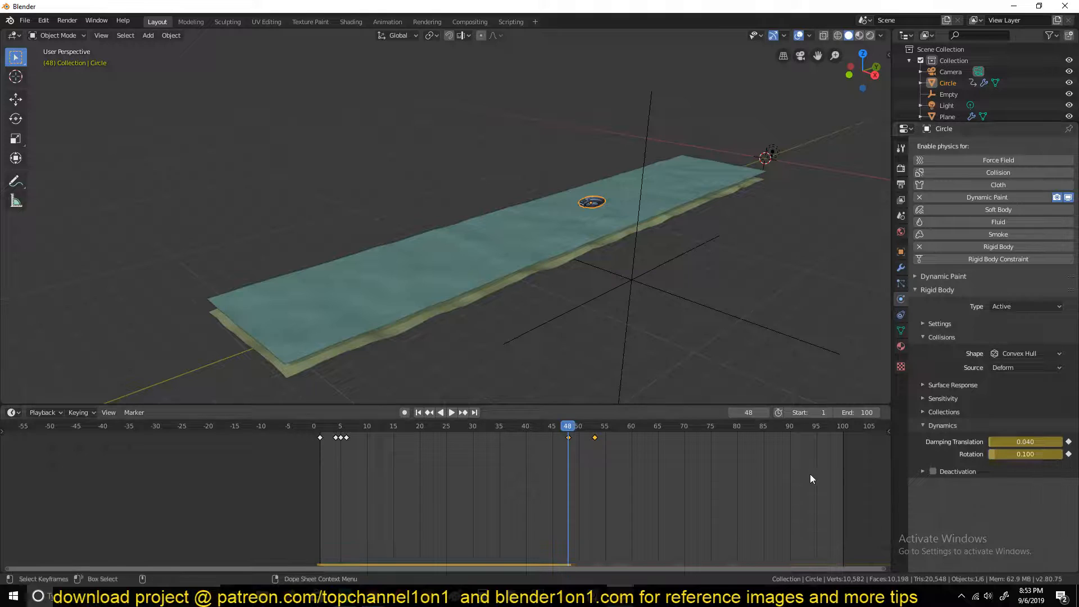
key("Up")
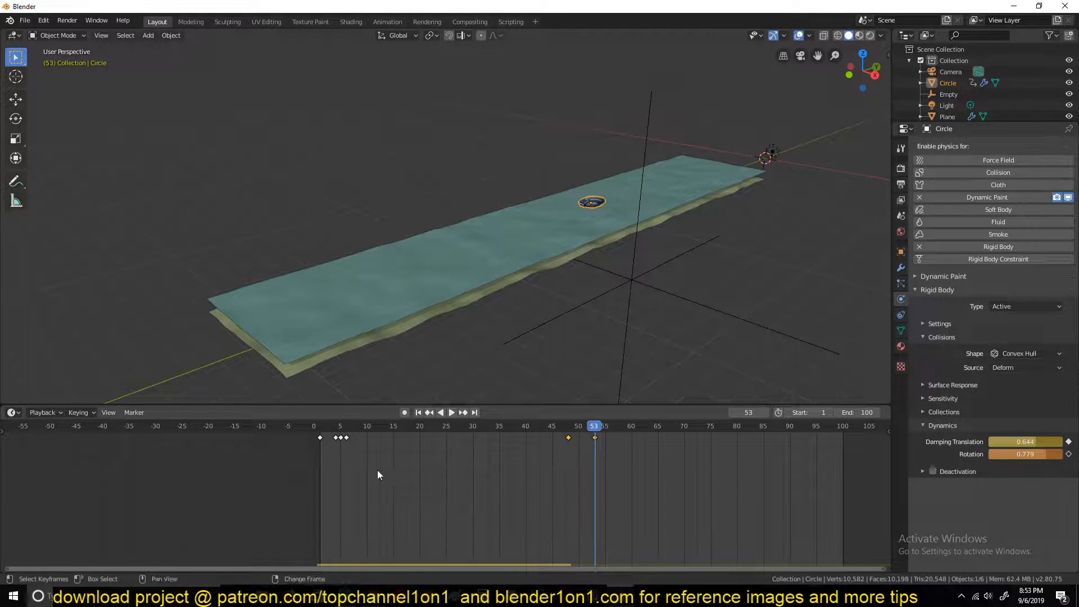
- Replay the crash animation from the start, reselecting the saucer, to check the rotation damping
right_click_drag(382, 469, 303, 470)
key("space")
key("alt+a")
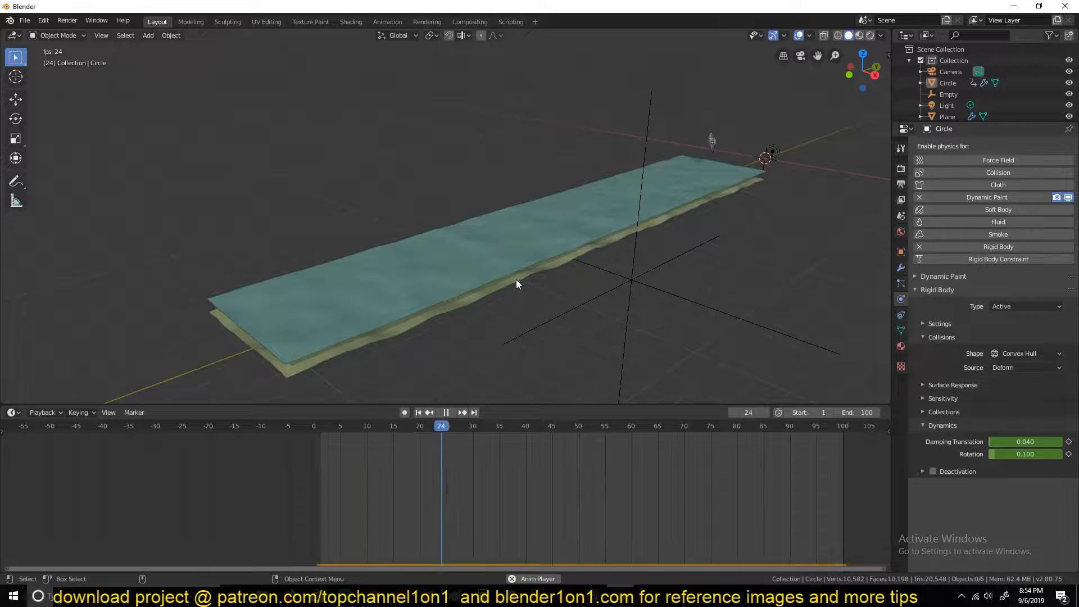
key("Escape")
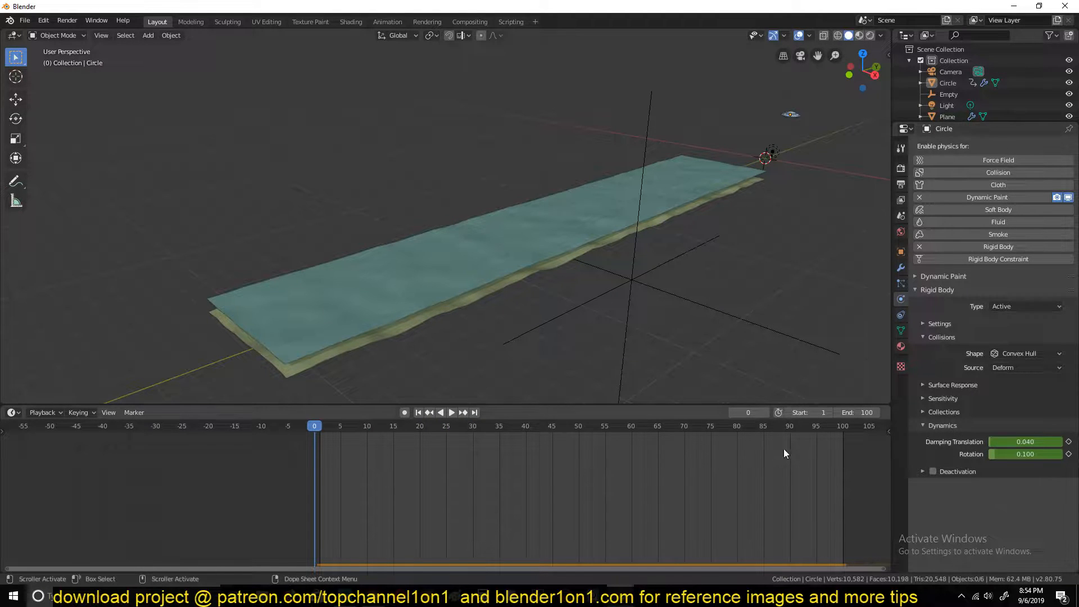
left_click(788, 114)
key("space")
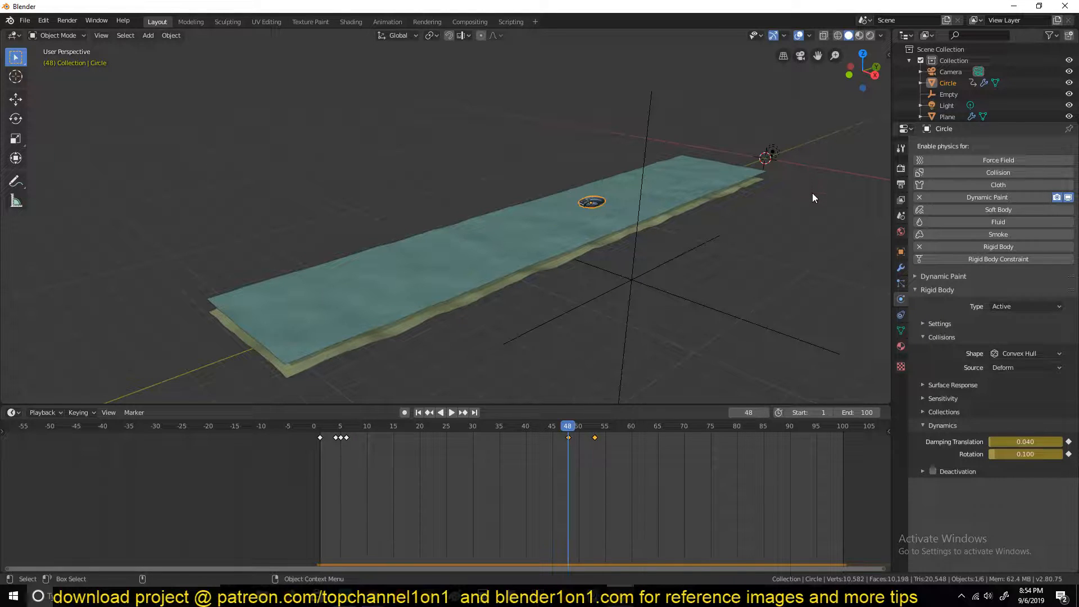
- Set the saucer's Damping Rotation to 0.622 on frame 53 and keyframe it
key("Up")
left_click(1069, 454)
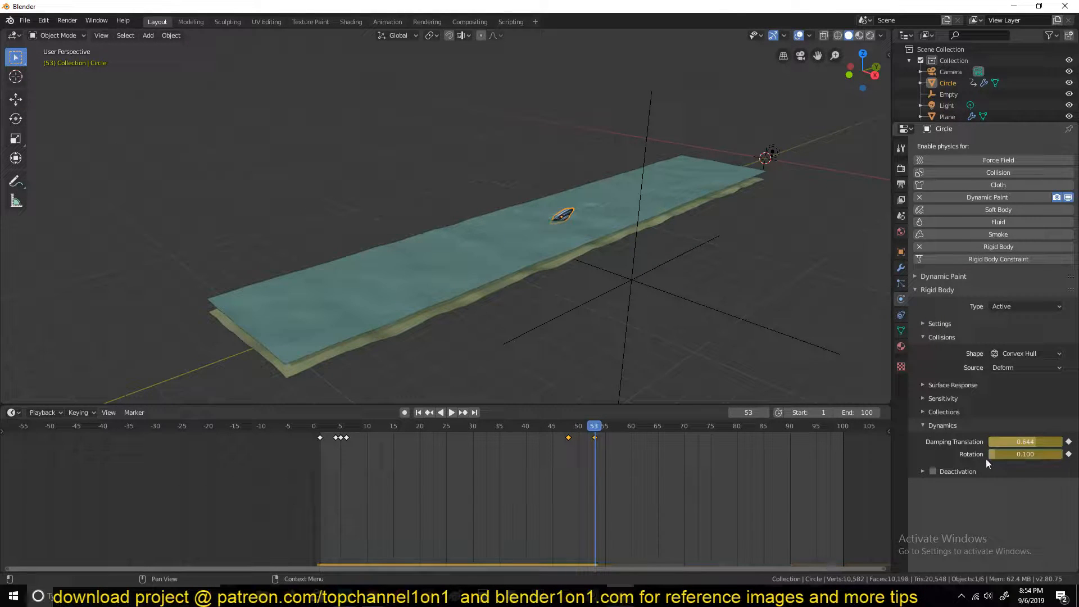
key("ctrl+s")
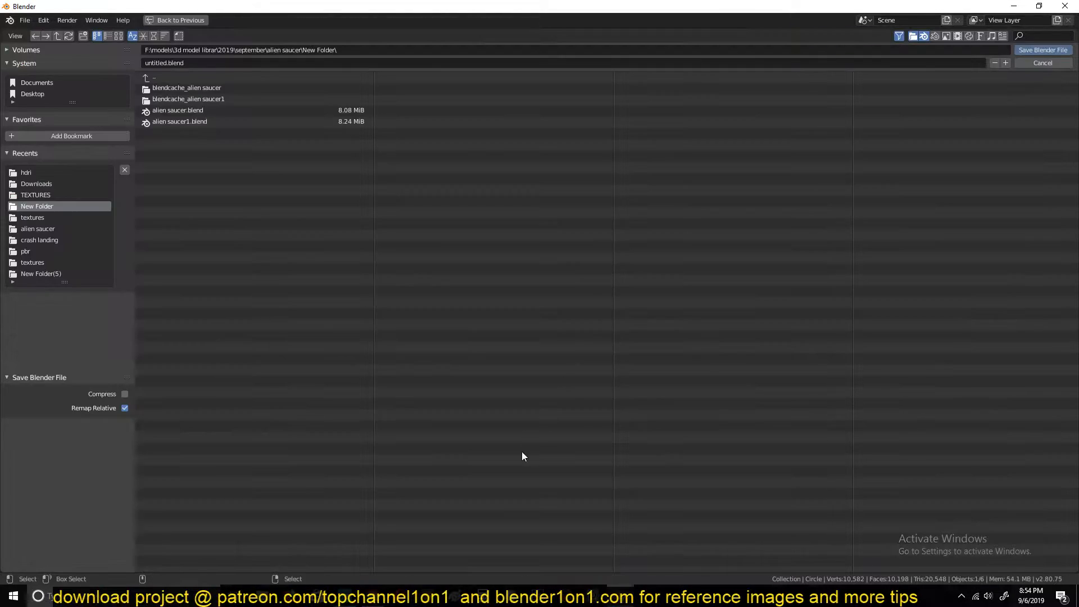
left_click(1057, 65)
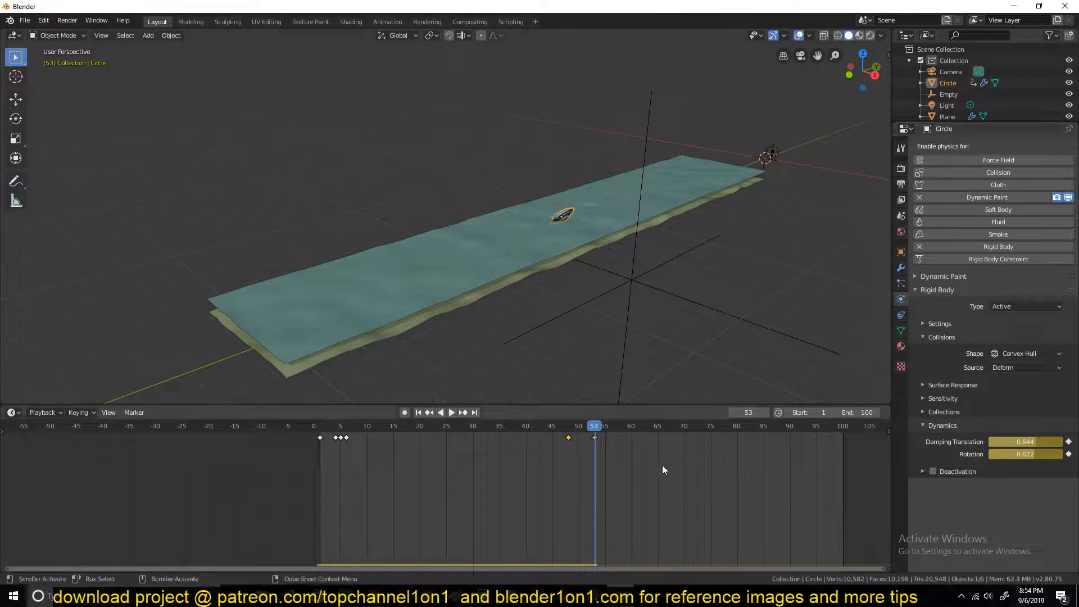
- Replay the animation from the start and raise the saucer's Damping Rotation keyframe on frame 53 to 0.884
key("Down")
left_click_drag(338, 427, 254, 453)
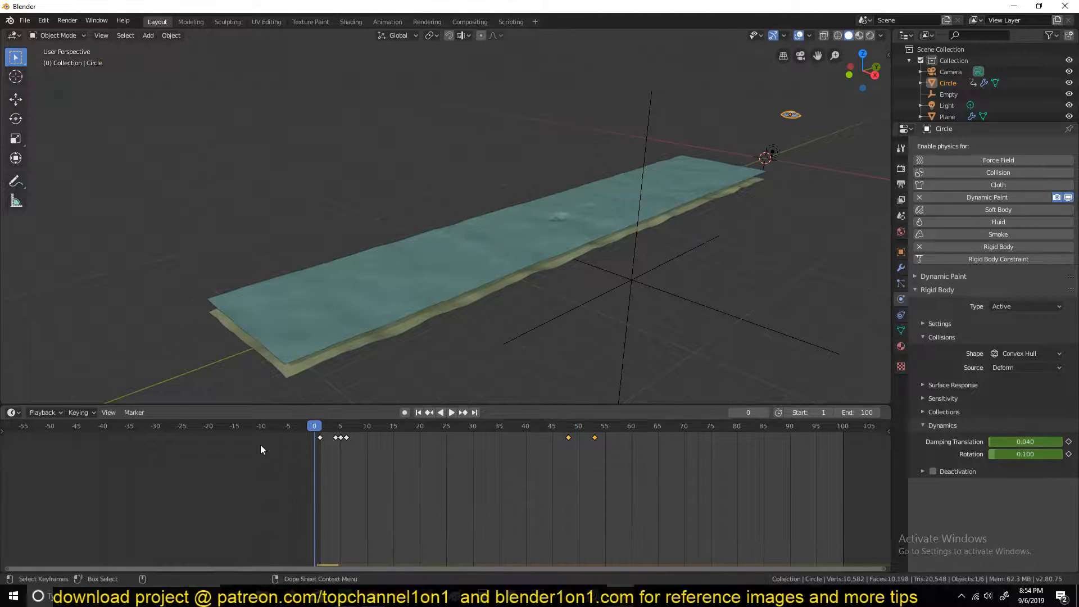
key("space")
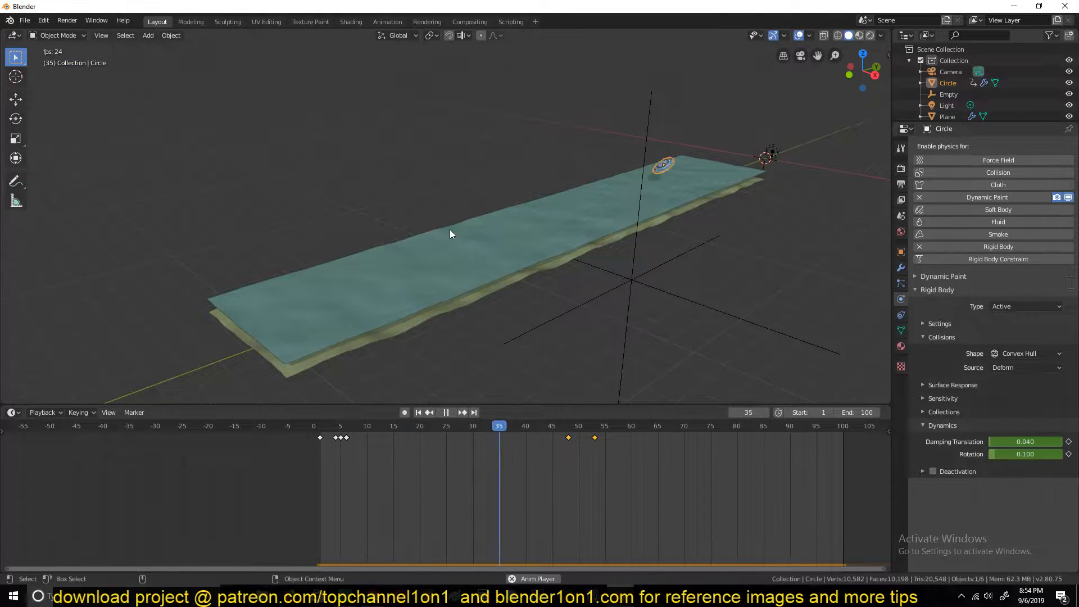
key("space")
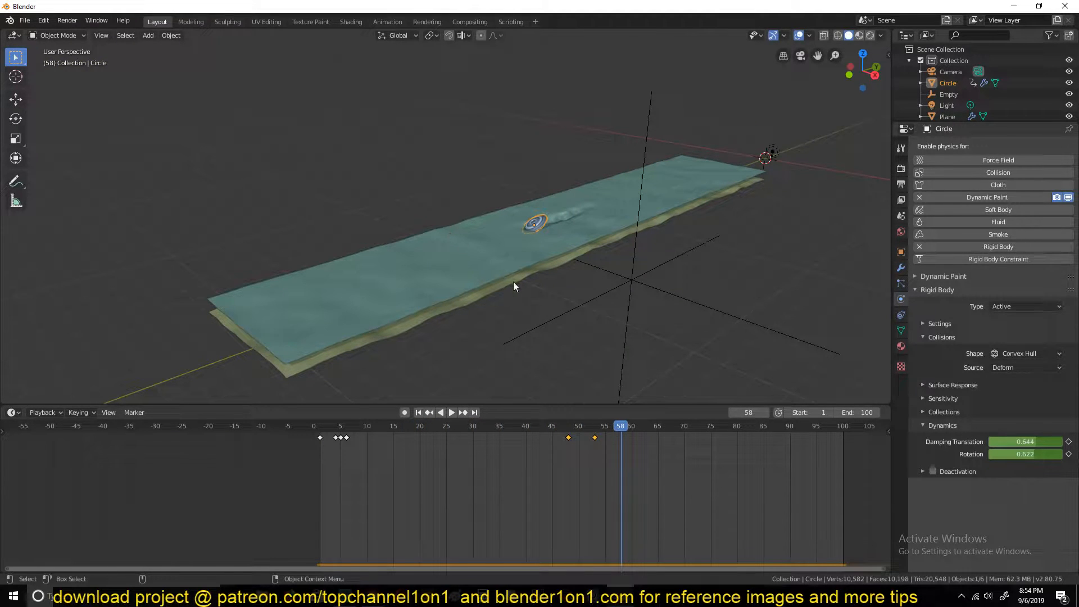
key("Down")
left_click_drag(1035, 454, 1050, 454)
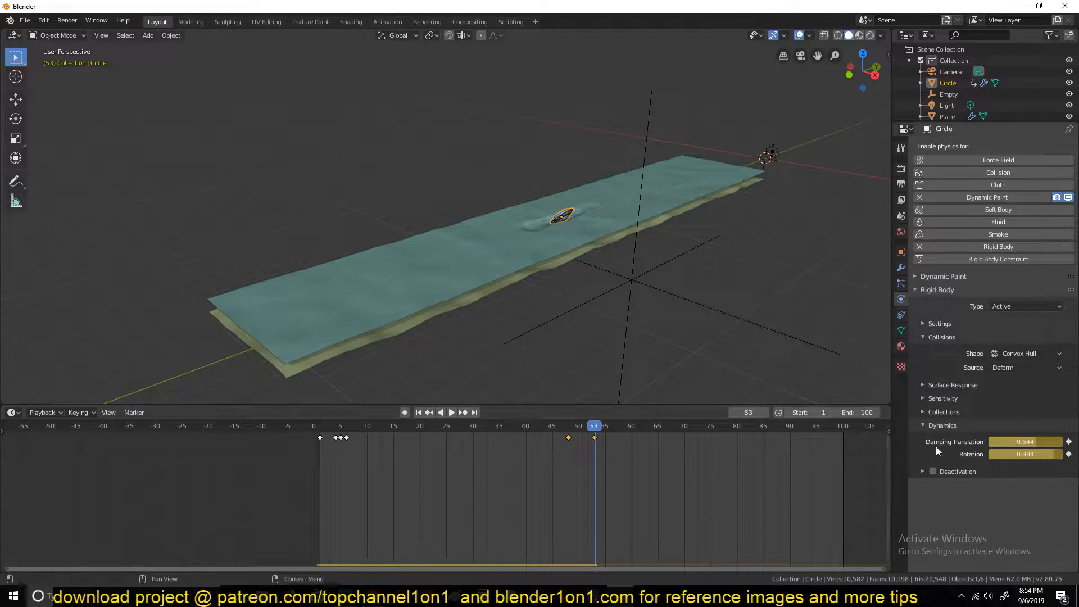
- Check the lower ground plane's rigid body surface settings and set the saucer's Surface Response Friction to 0.799
left_click(940, 324)
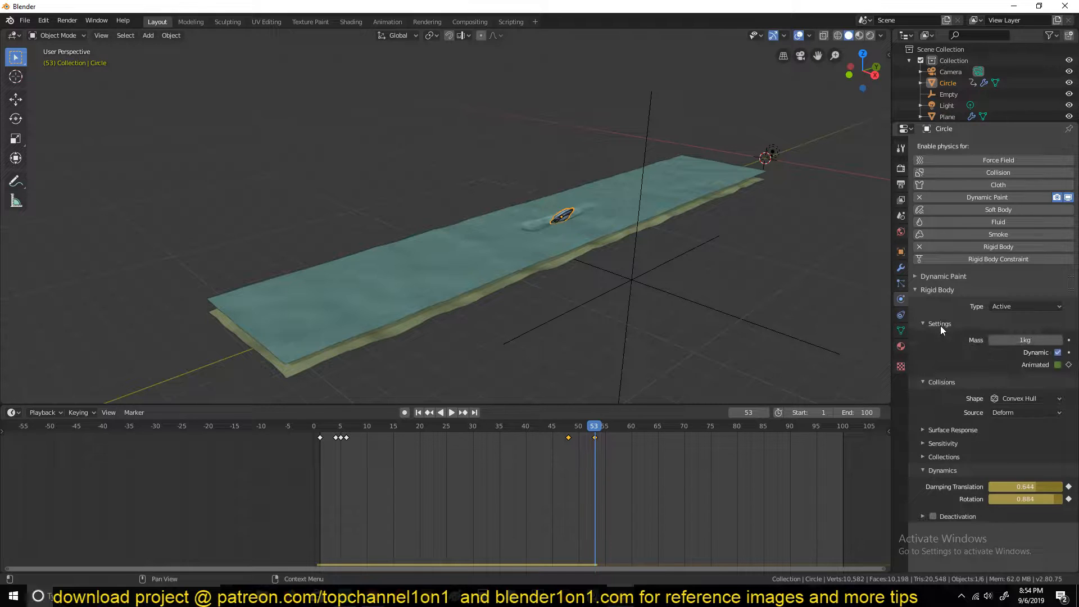
left_click(625, 199)
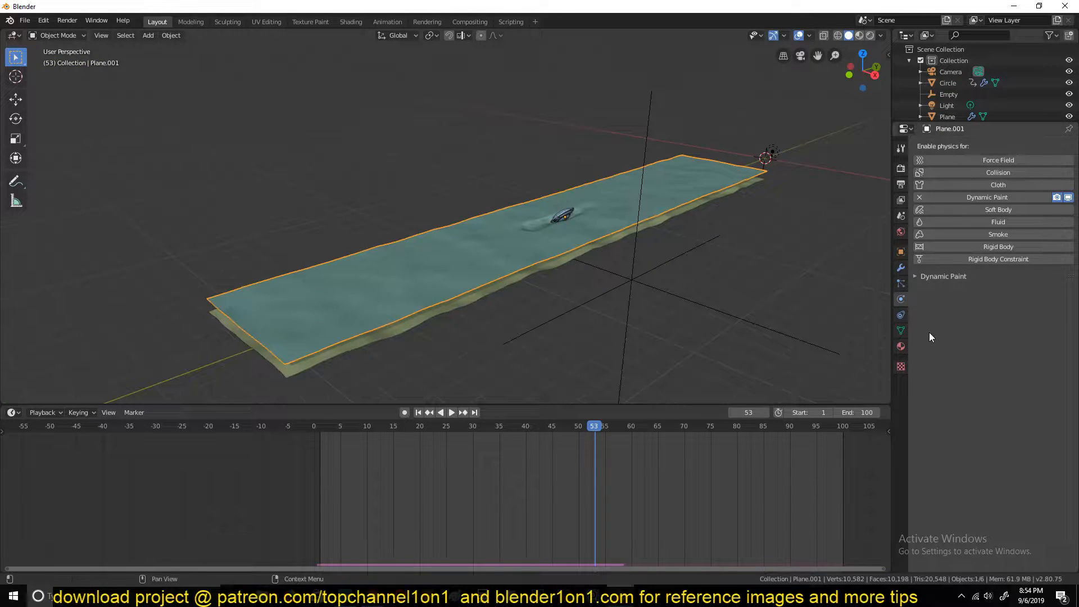
left_click(545, 271)
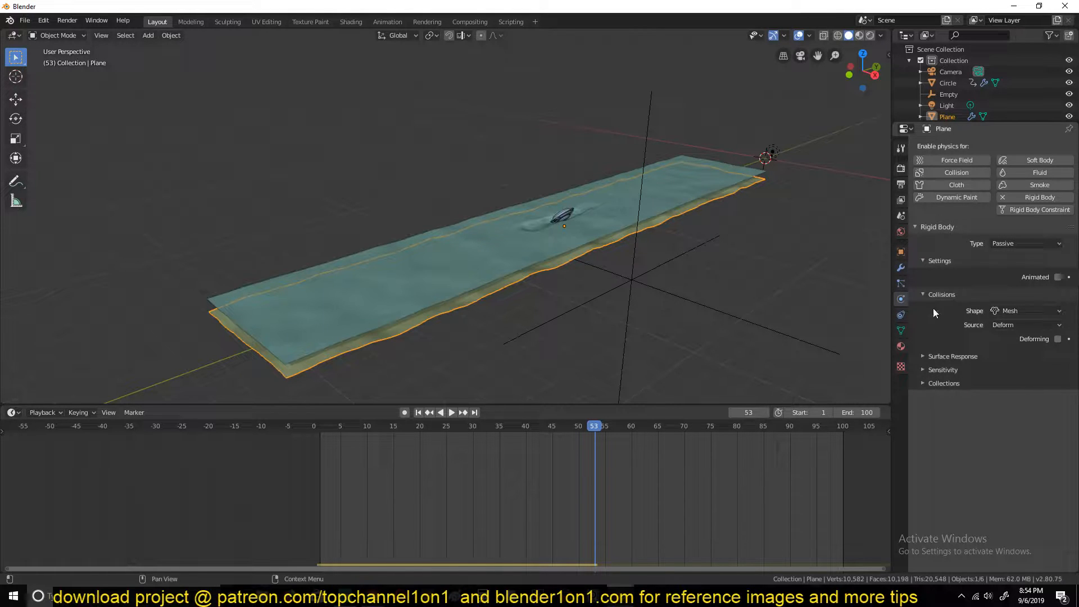
left_click(926, 370)
left_click(926, 370)
left_click(930, 356)
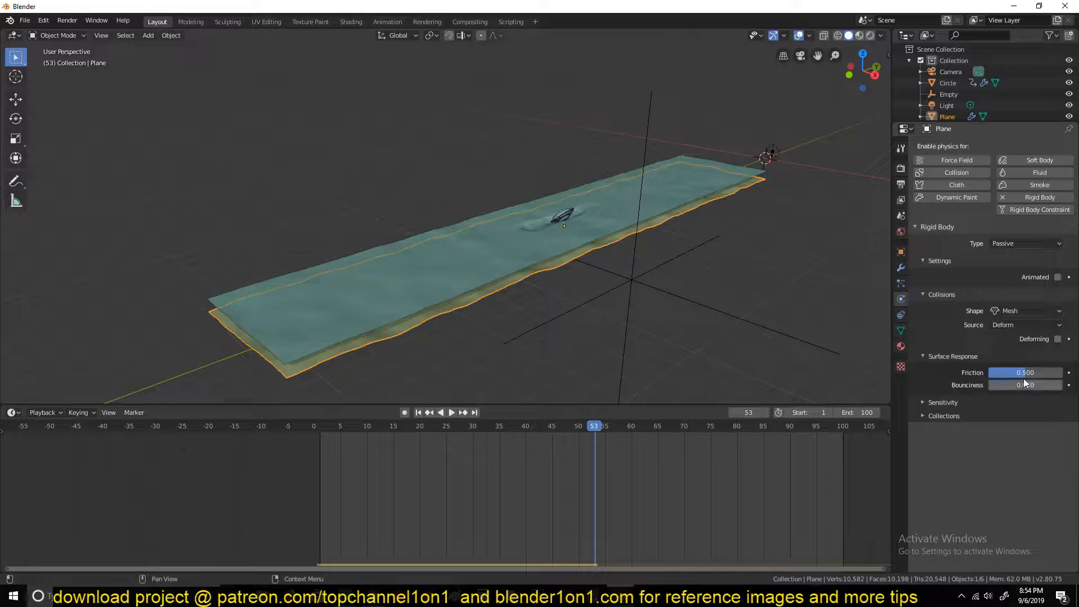
left_click(562, 219)
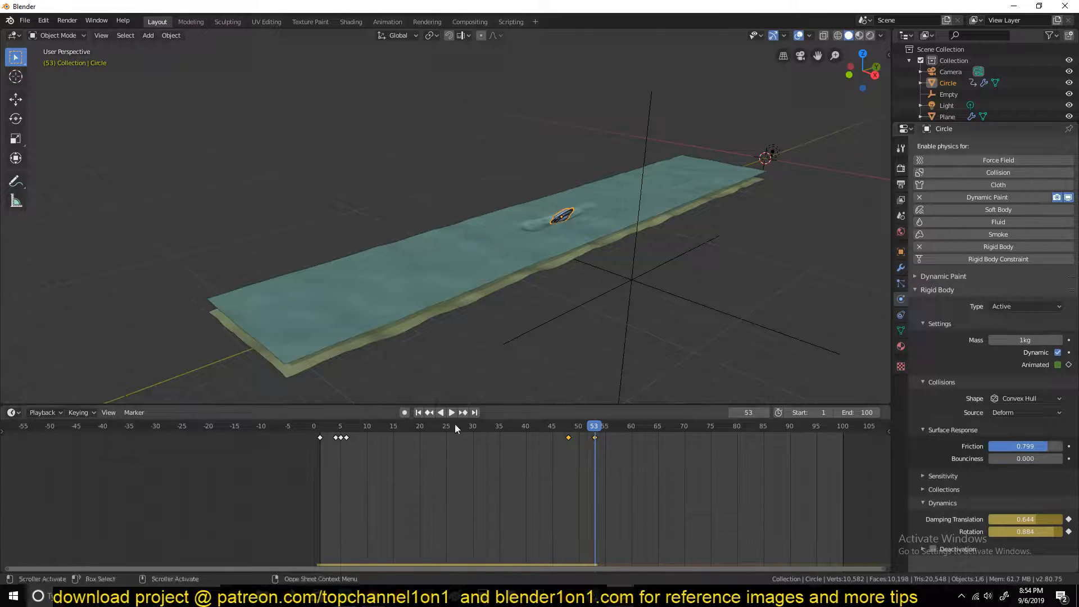
- Replay the animation from the start to see how the saucer slides with the higher friction
left_click(312, 426)
key("space")
left_click(395, 237)
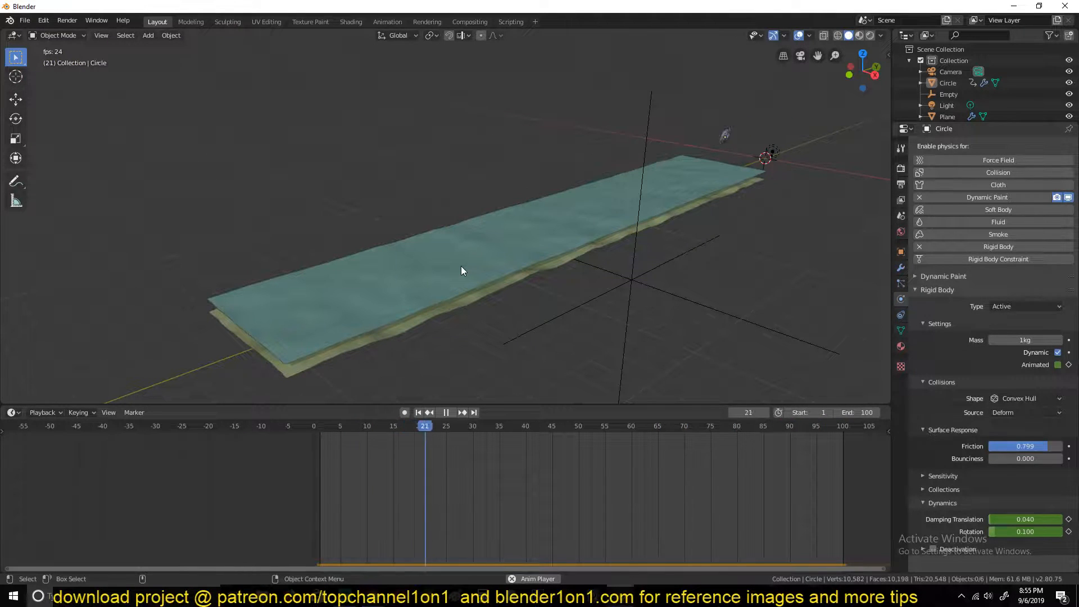
scroll(575, 535, "down", 3)
- Extend the animation's end frame to 200
left_click(858, 412)
type("150")
key("Return")
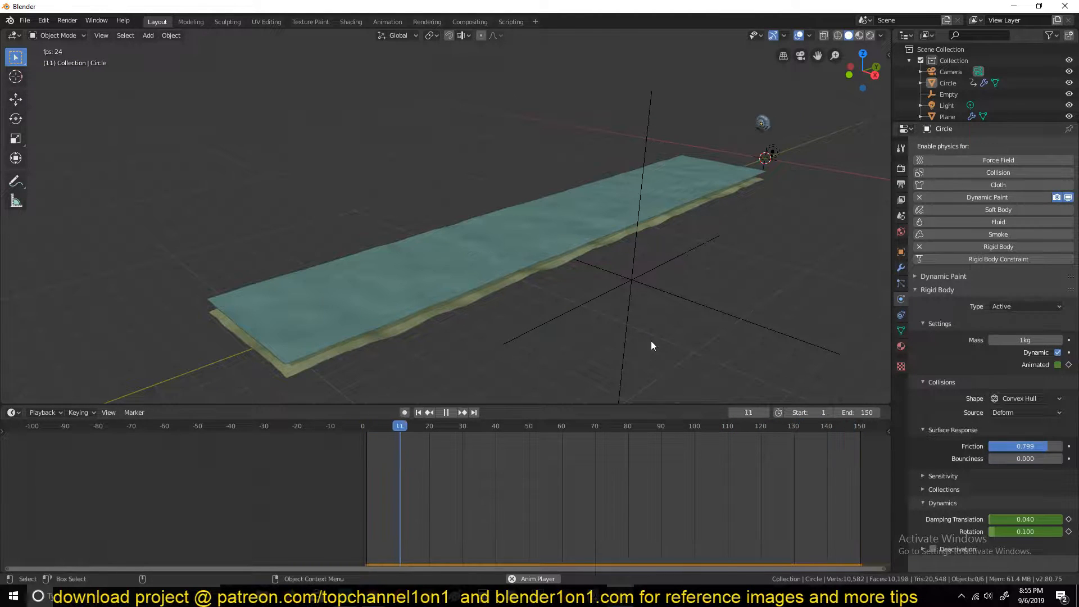
double_click(859, 412)
type("2000")
key("Return")
- Watch the extended playback up close to examine how the saucer settles at the end of its trail
scroll(673, 343, "down", 6)
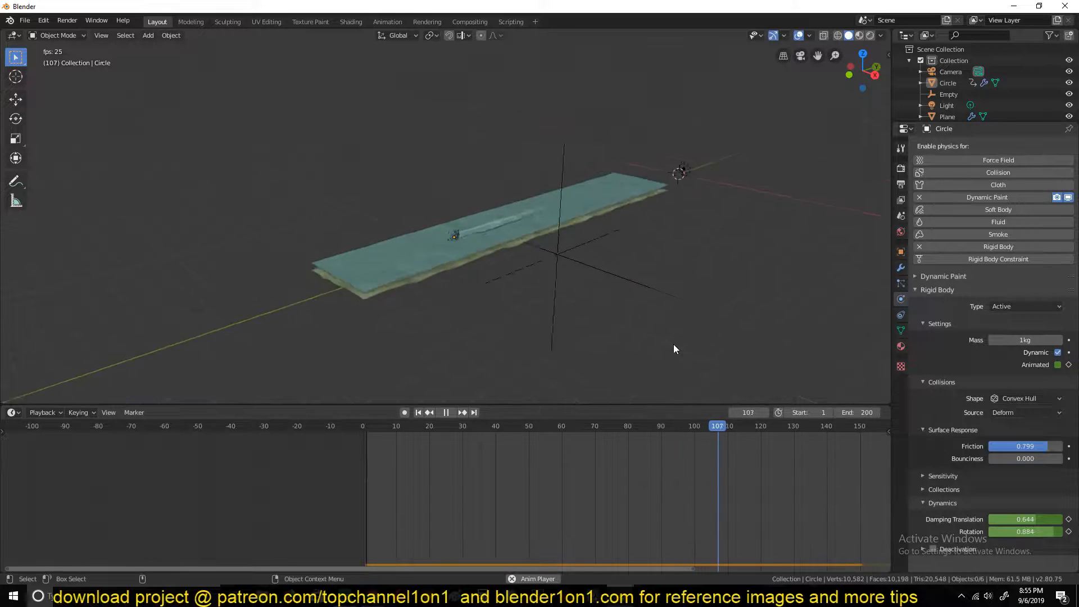
scroll(739, 476, "down", 3)
scroll(739, 476, "down", 3)
scroll(436, 194, "up", 8)
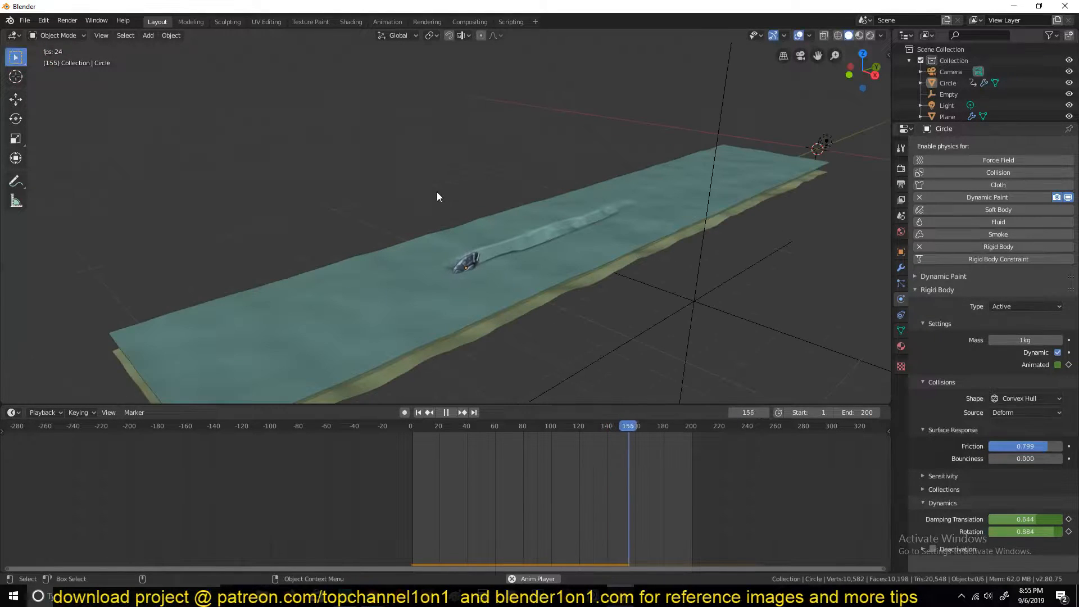
scroll(497, 280, "up", 6)
middle_click_drag(498, 280, 481, 224, "shift")
scroll(488, 210, "down", 5)
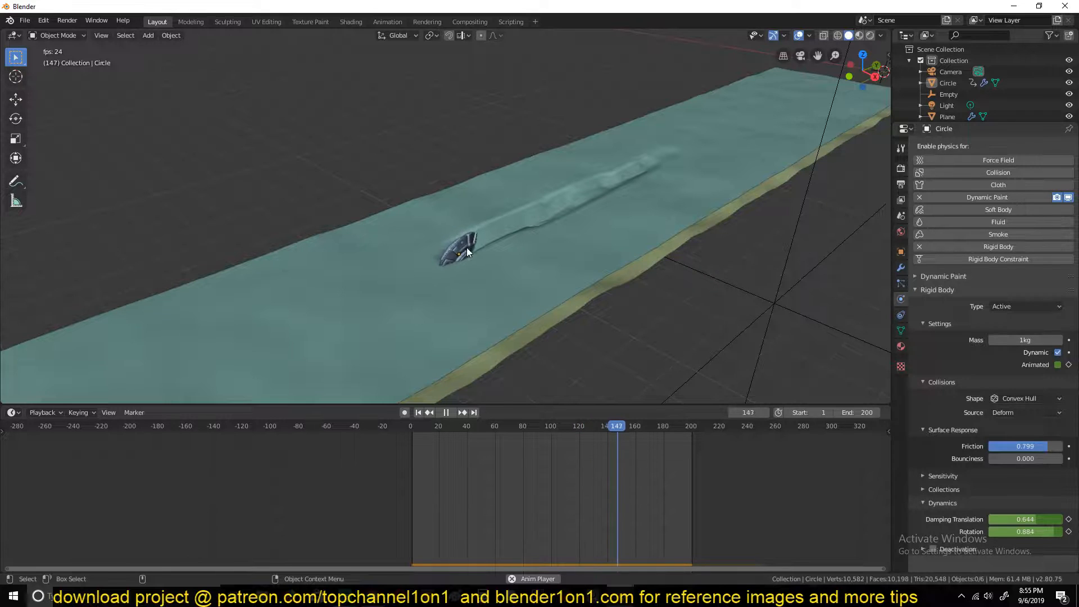
- Set the End frame of the upper terrain plane's Dynamic Paint canvas surface to 200
left_click(511, 273)
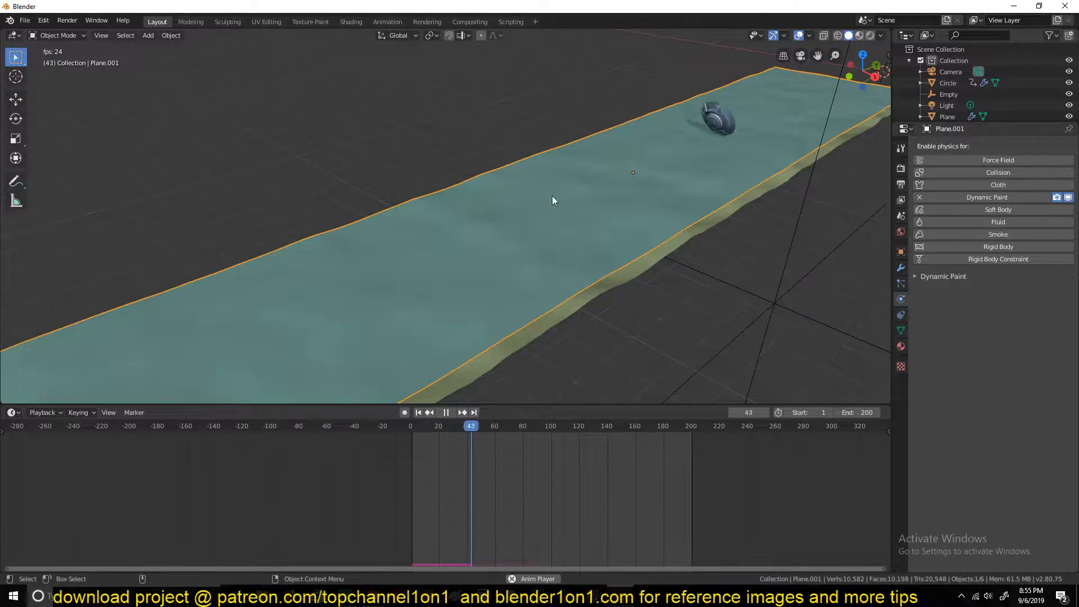
key("space")
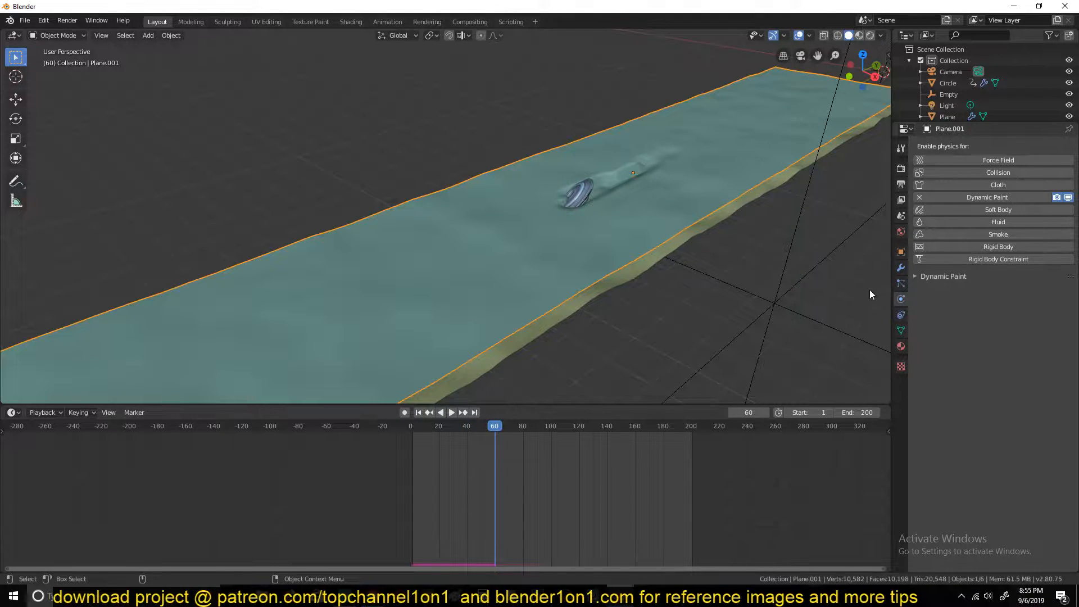
left_click(928, 277)
scroll(931, 295, "down", 2)
key("space")
key("space")
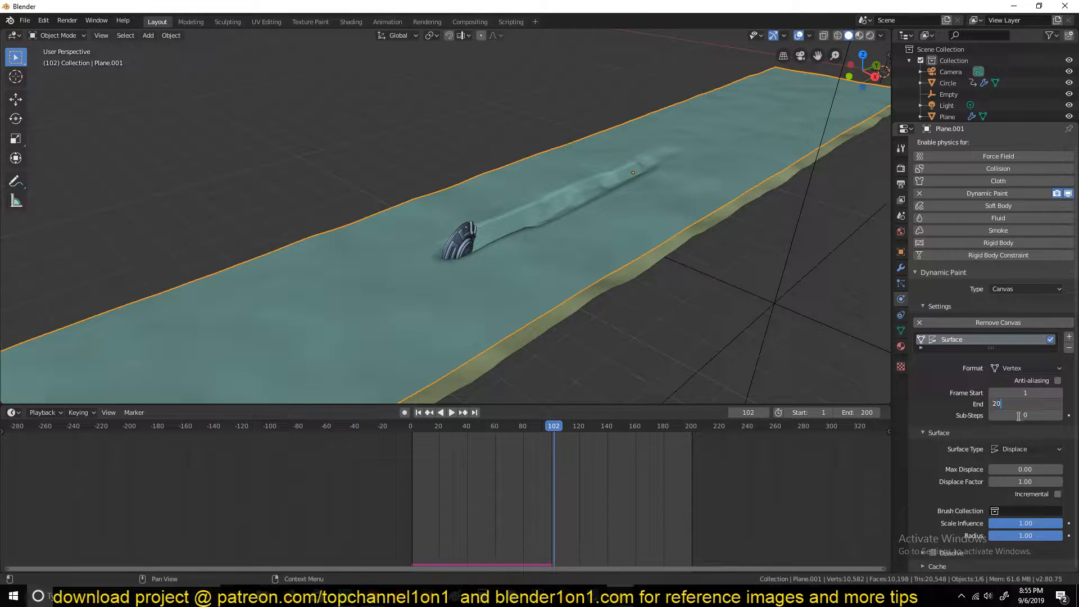
key("Return")
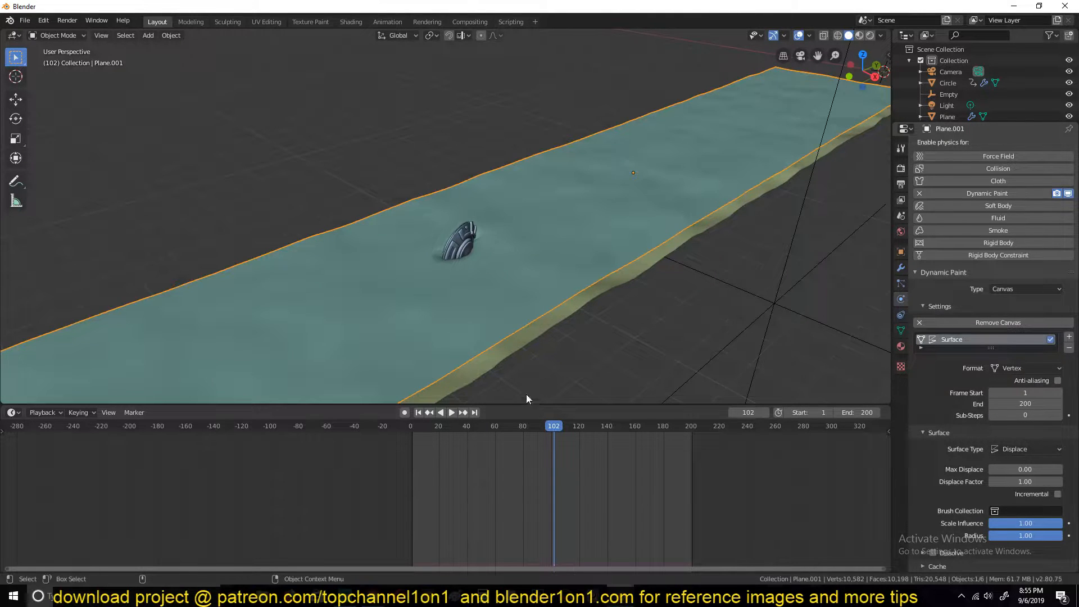
- Replay the animation from the start and inspect the saucer and its trail from a low side angle
key("shift+Left")
key("space")
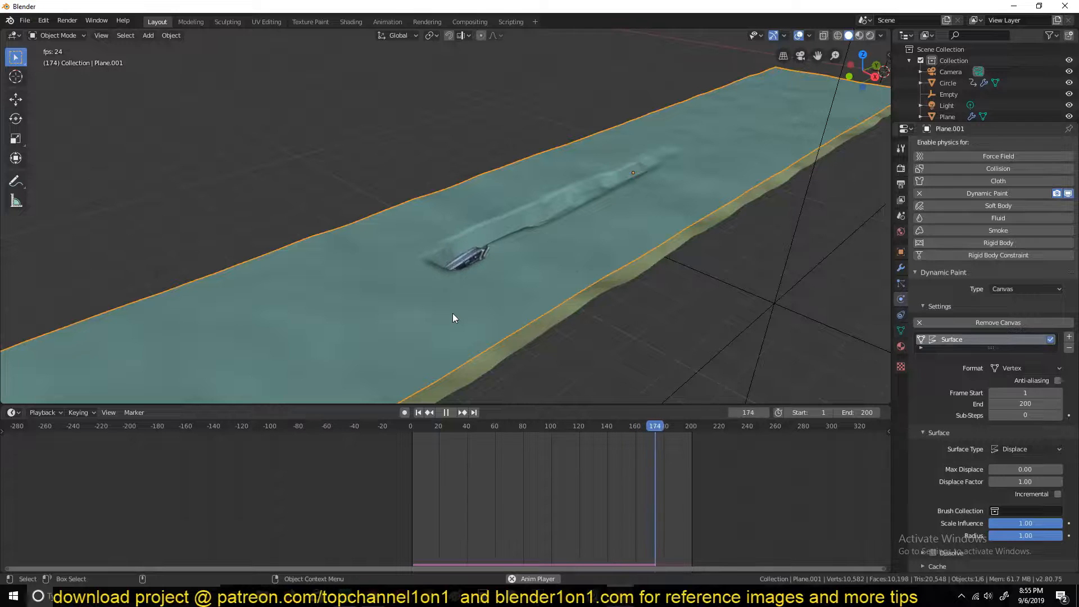
mouse_move(453, 313)
middle_mouse_down()
mouse_move(444, 285)
mouse_move(444, 295)
middle_mouse_up()
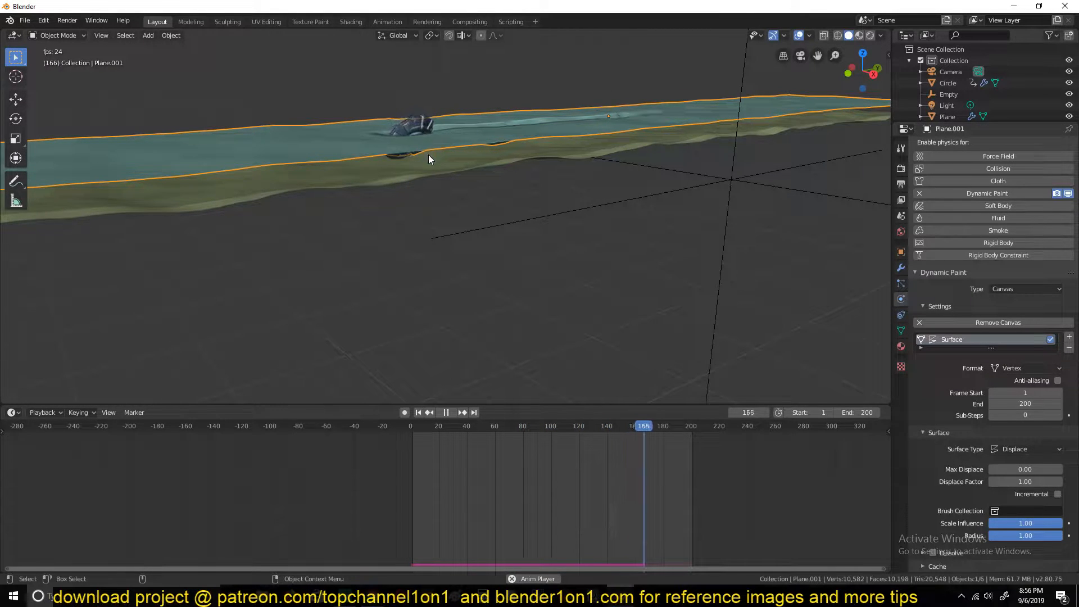
- Stop the playback, return to the start, and scale the saucer's mesh up to about twice its size in Edit Mode
middle_click_drag(428, 159, 441, 176)
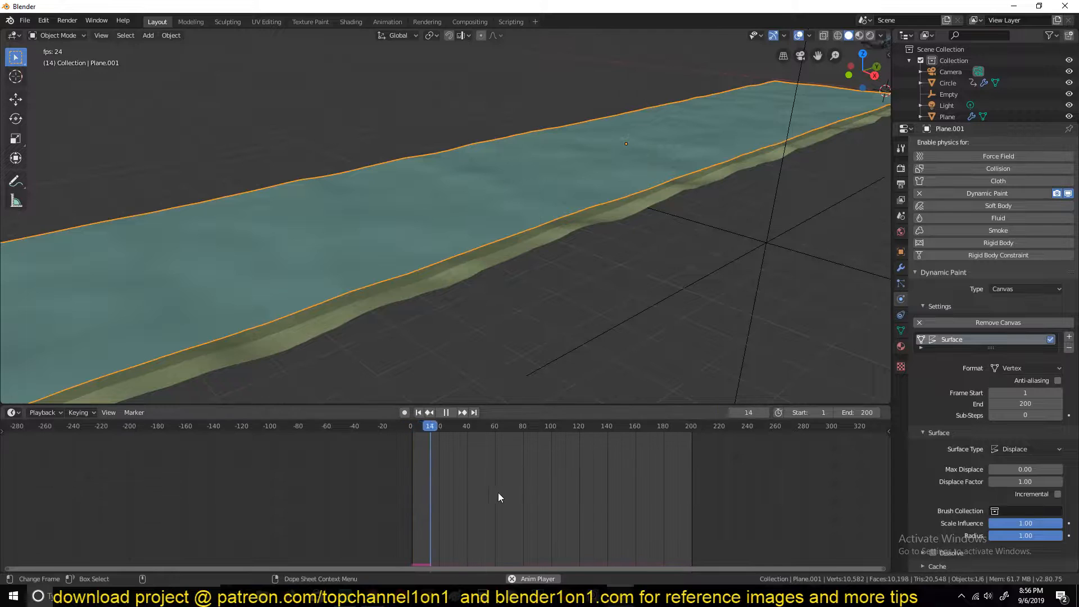
key("space")
scroll(560, 208, "down", 8)
key("space")
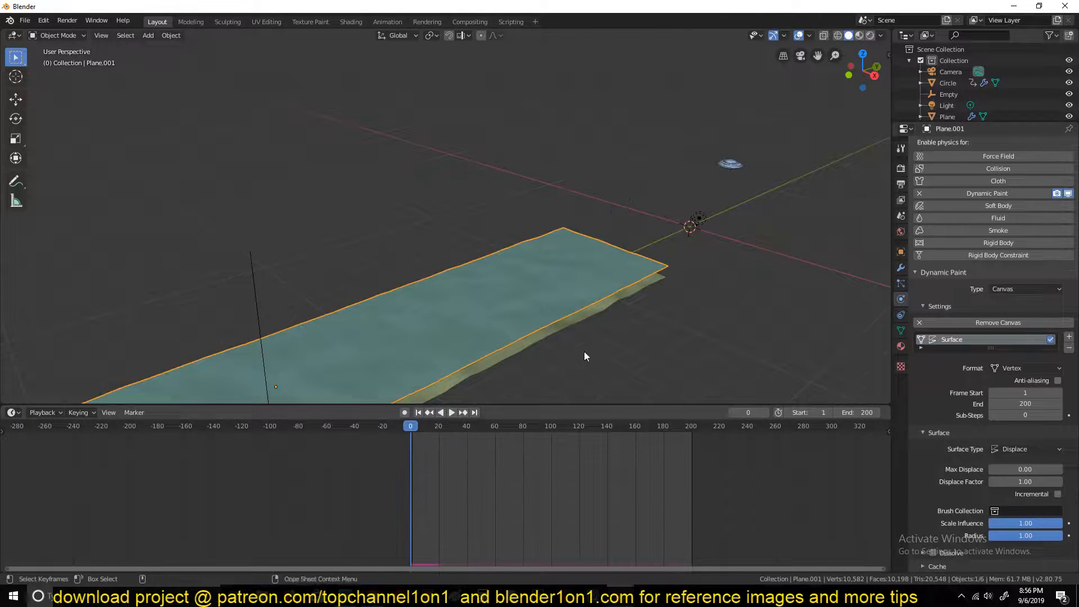
left_click(739, 160)
key("Tab")
key("s")
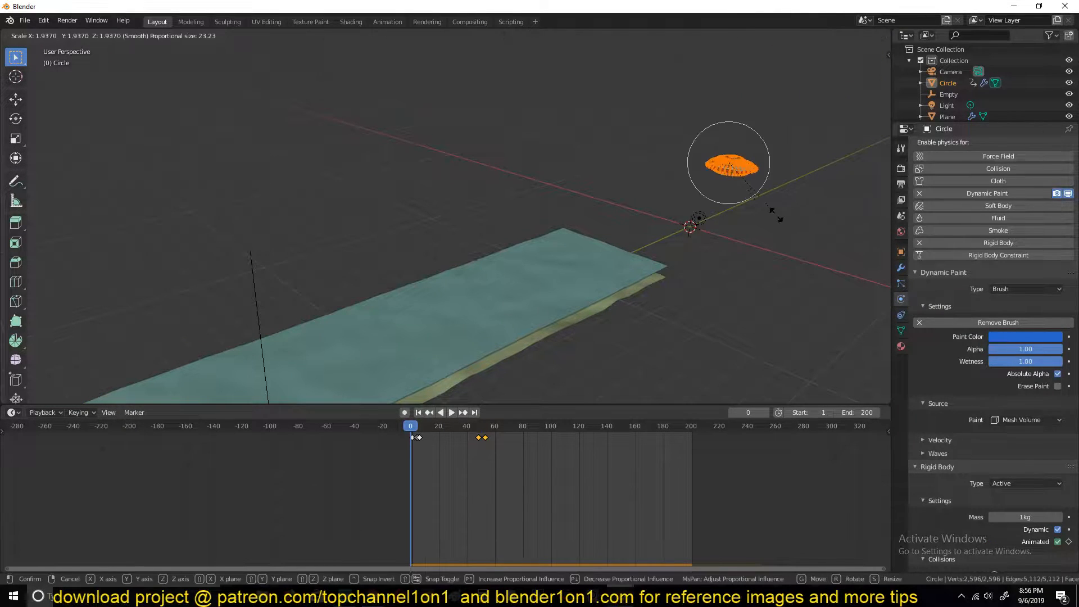
left_click(784, 221)
key("Tab")
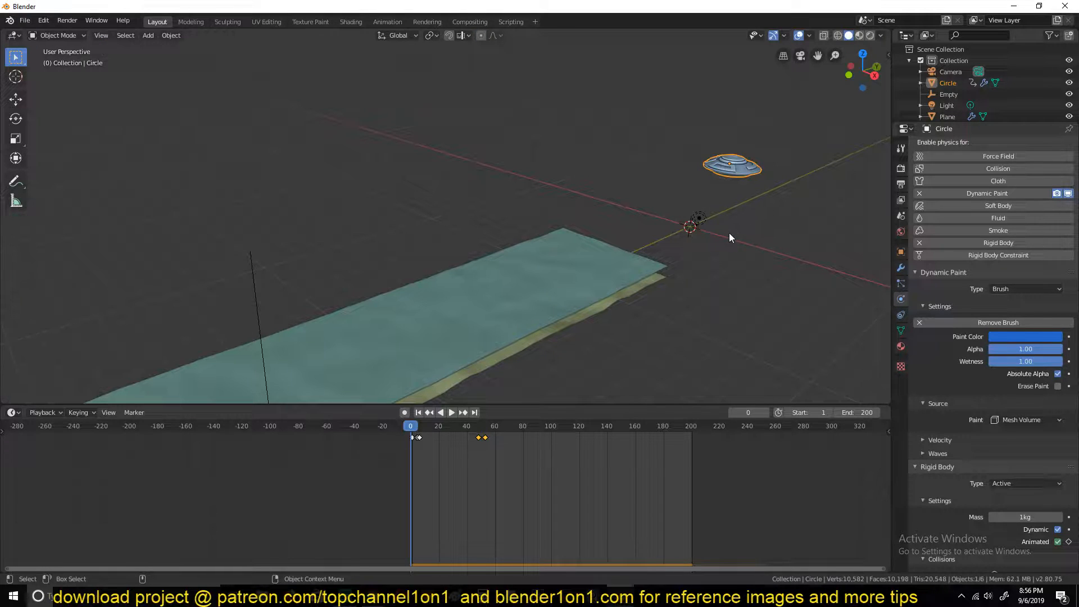
- Play the animation and examine how the enlarged saucer lands and marks the terrain
key("space")
middle_click_drag(708, 230, 697, 168)
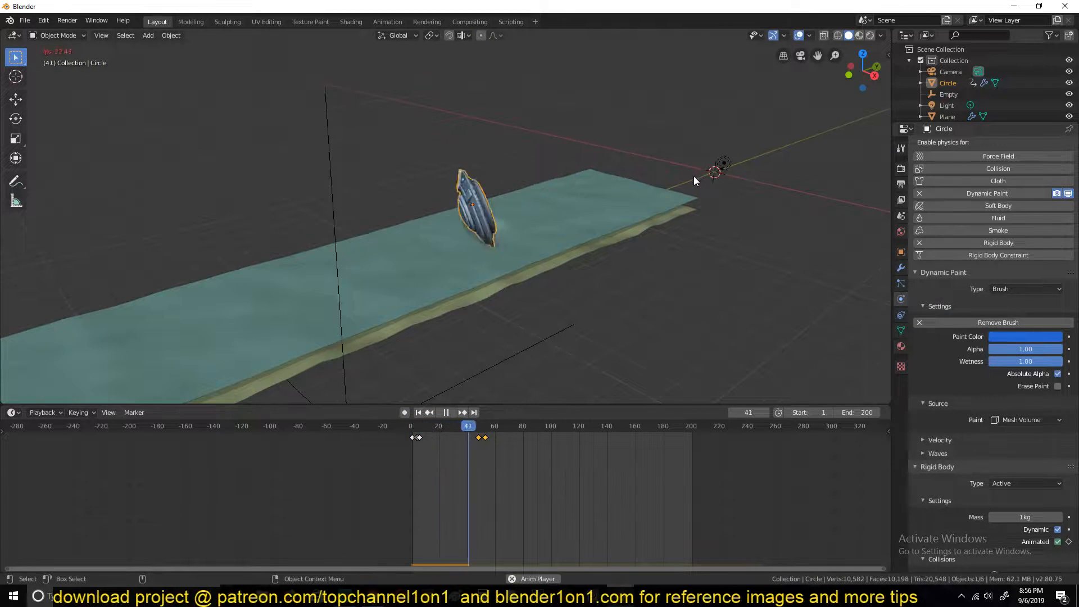
middle_click_drag(506, 202, 585, 176, "shift")
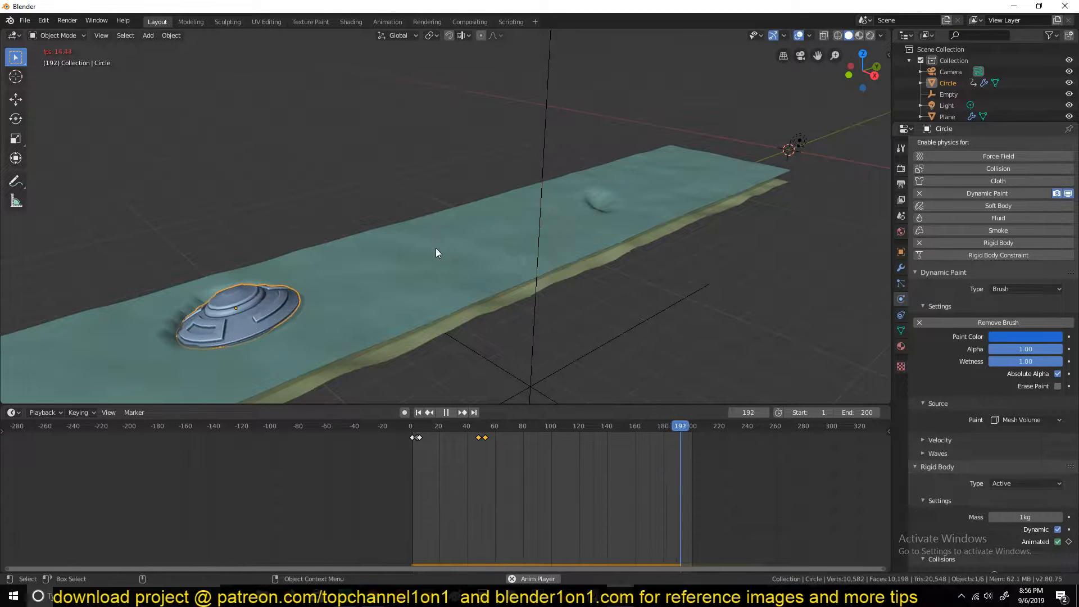
key("Escape")
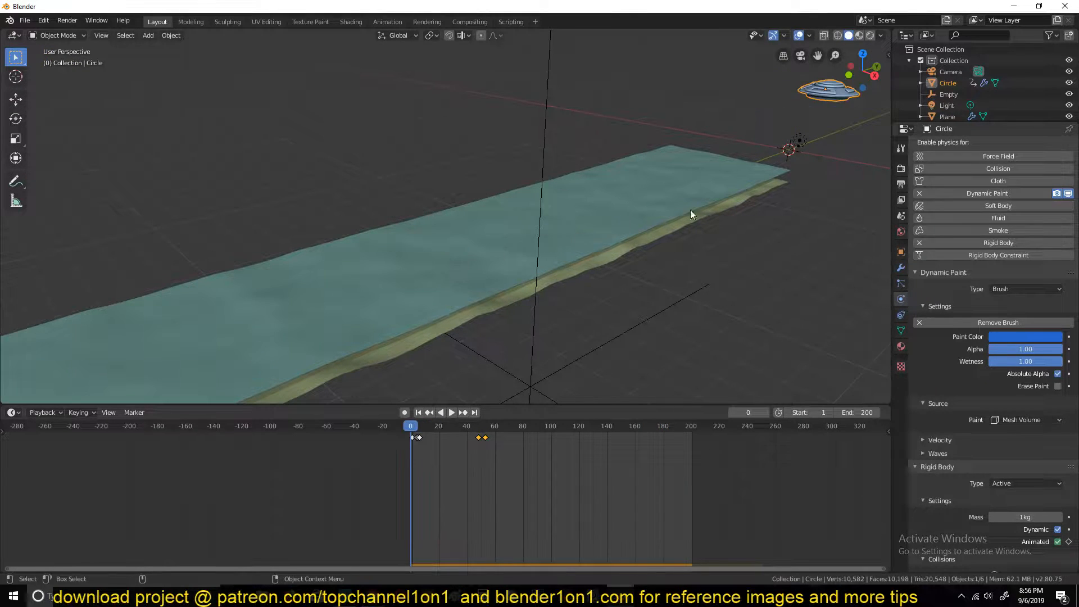
- Scale the saucer's mesh down moderately in Edit Mode and replay the animation from the start to check the impact
key("Tab")
key("Tab")
key("space")
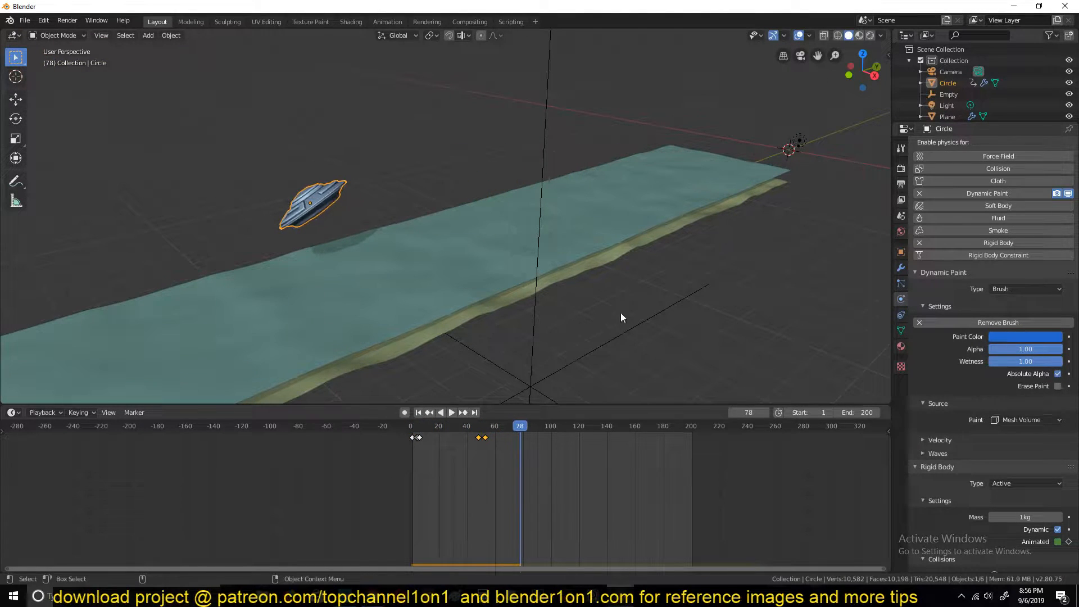
left_click_drag(524, 453, 391, 443)
key("space")
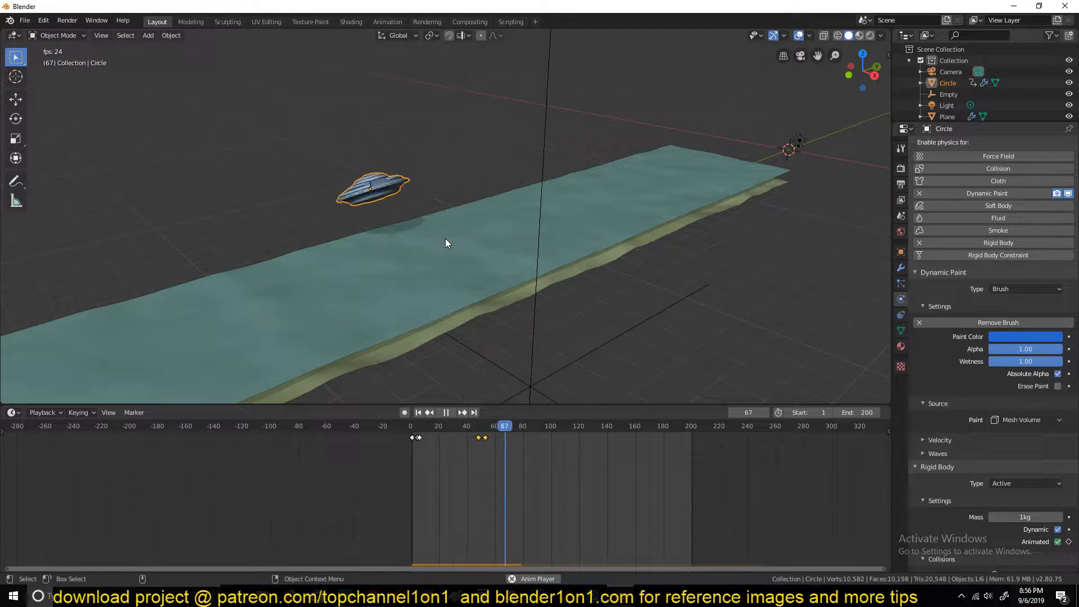
key("space")
- Lower the rigid-body ground plane slightly along Z beneath the upper terrain plane and return to the first frame
middle_click_drag(500, 304, 513, 242)
left_click(513, 231)
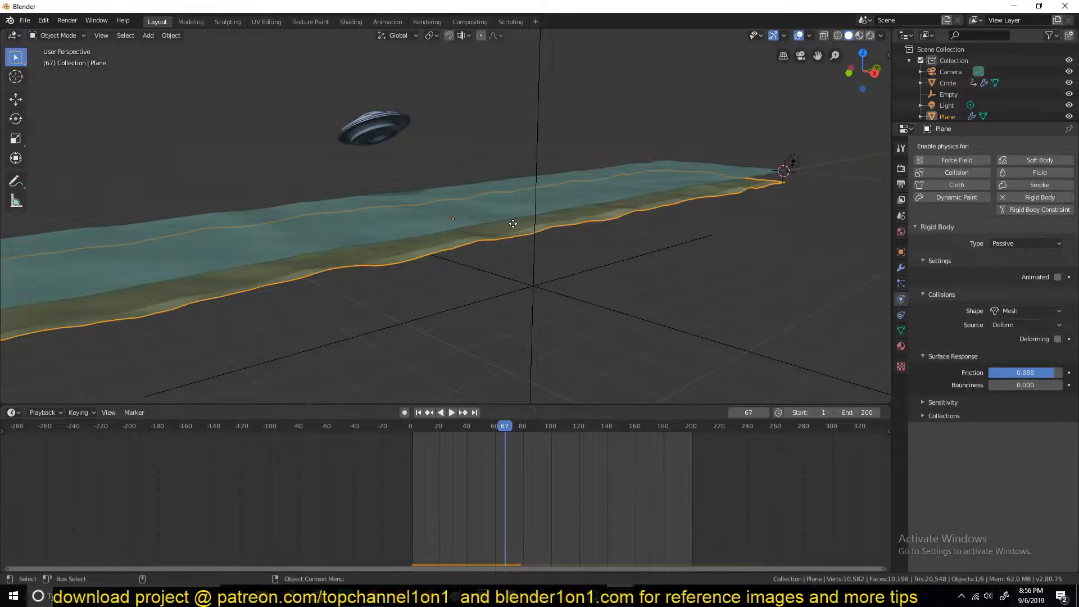
key("g")
key("z")
left_click(514, 228)
left_click(400, 461)
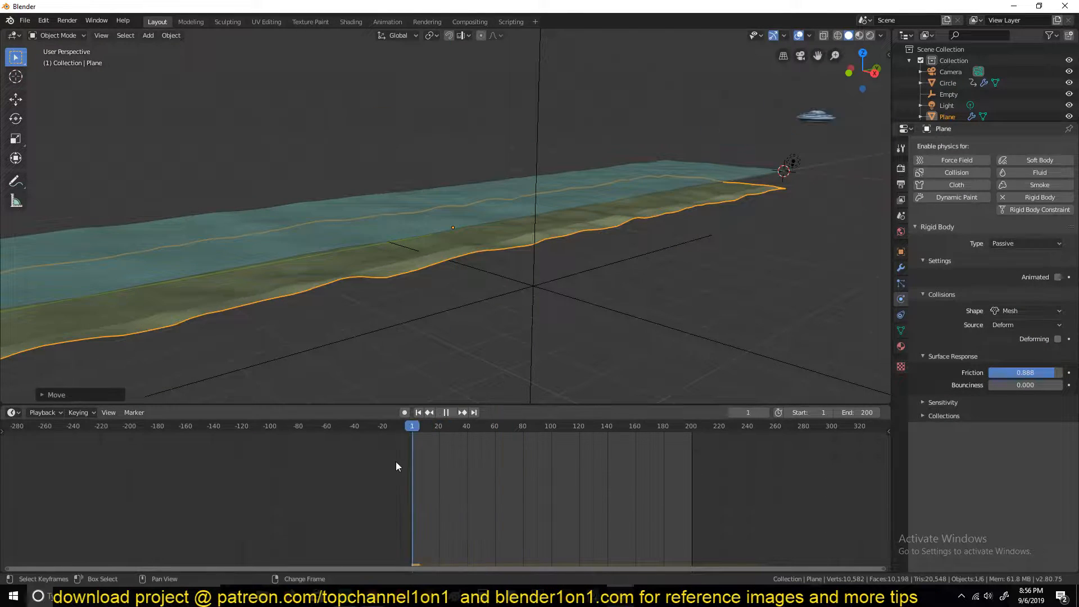
- Replay the animation and inspect from several angles how deep the saucer digs in and where it comes to rest
key("space")
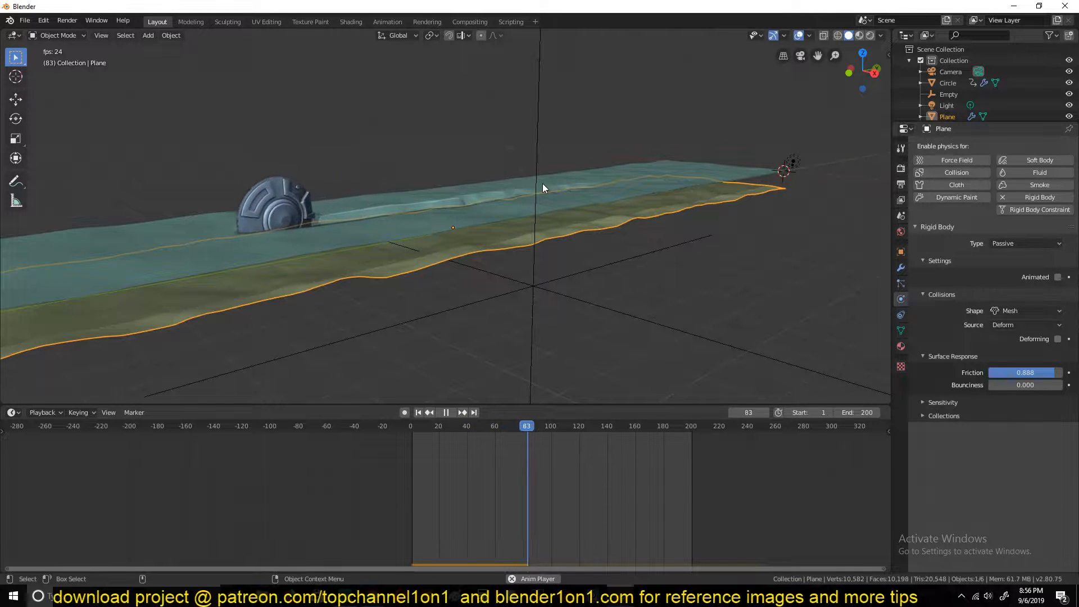
mouse_move(542, 183)
middle_mouse_down()
mouse_move(587, 227)
mouse_move(592, 214)
mouse_move(530, 194)
middle_mouse_up()
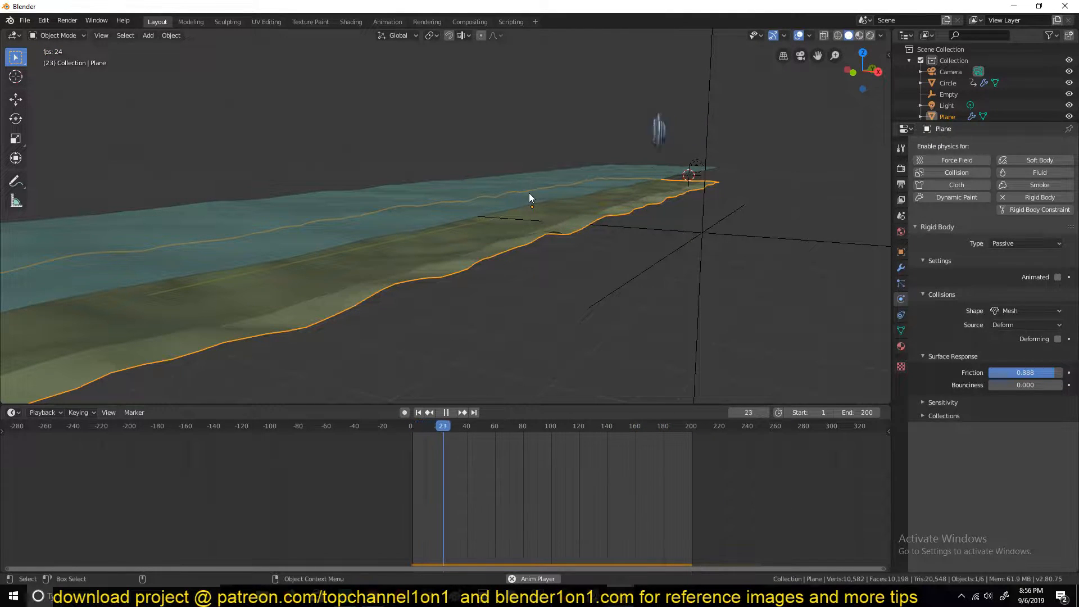
key("space")
middle_click_drag(528, 193, 486, 234)
key("space")
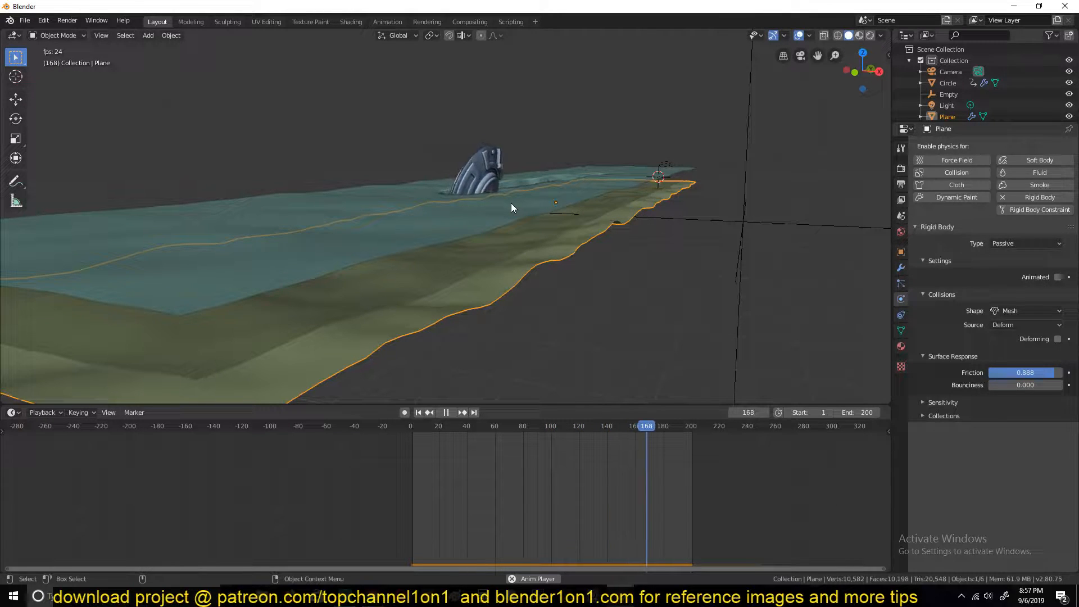
key("space")
mouse_move(510, 205)
middle_mouse_down()
mouse_move(538, 210)
mouse_move(513, 210)
mouse_move(522, 210)
middle_mouse_up()
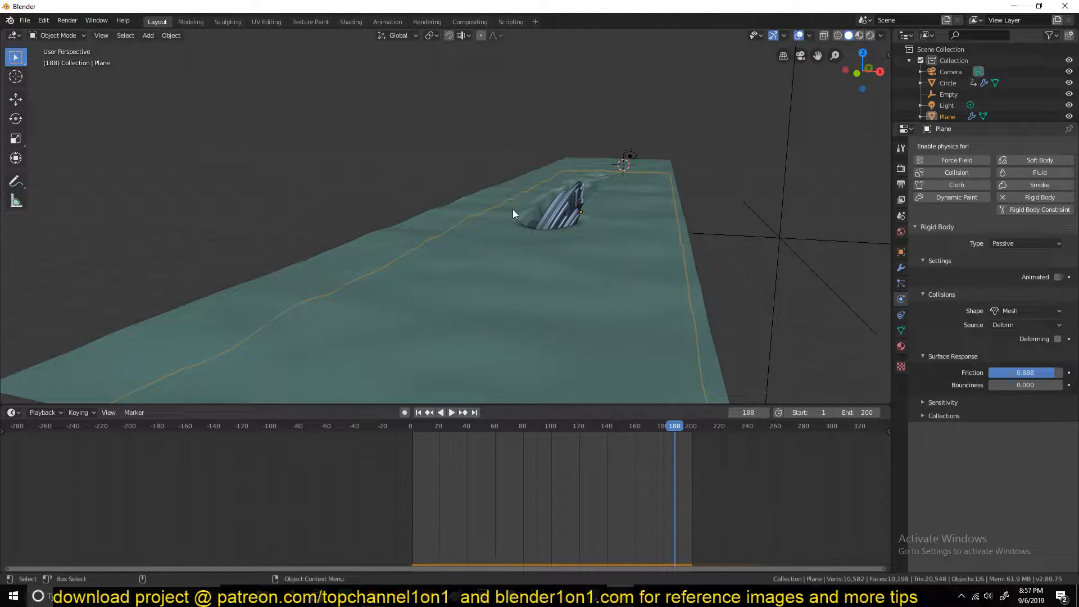
middle_click_drag(576, 214, 540, 196)
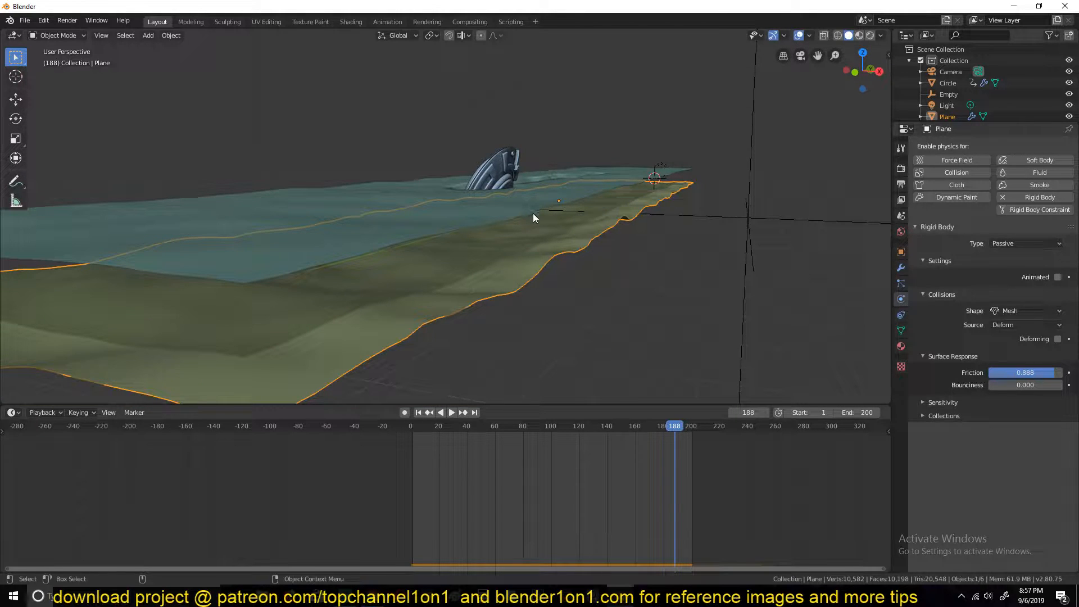
key("shift+a")
mouse_move(506, 137)
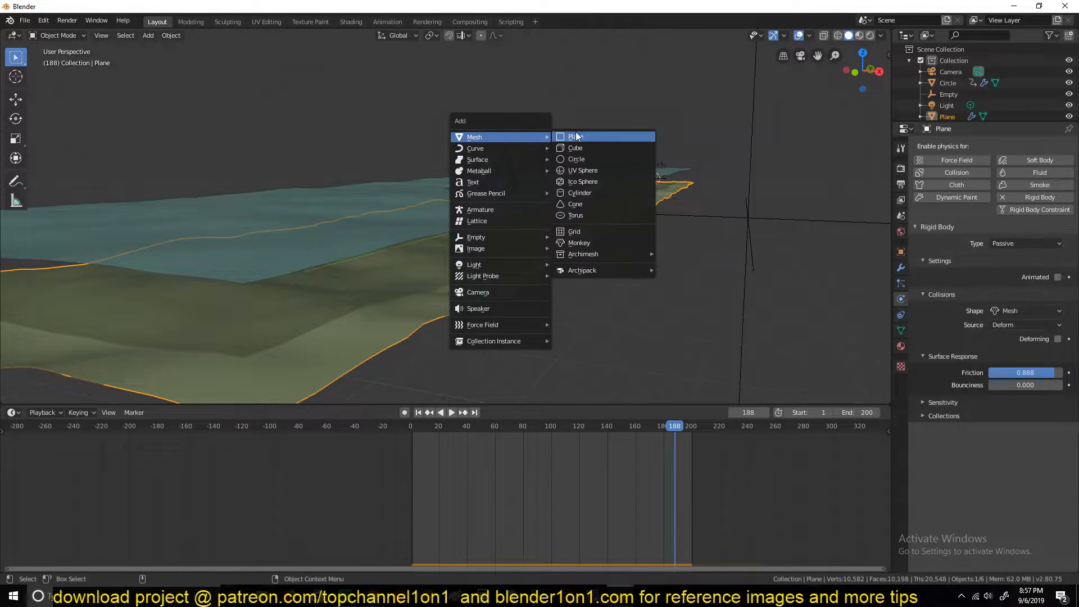
middle_click_drag(719, 309, 467, 243)
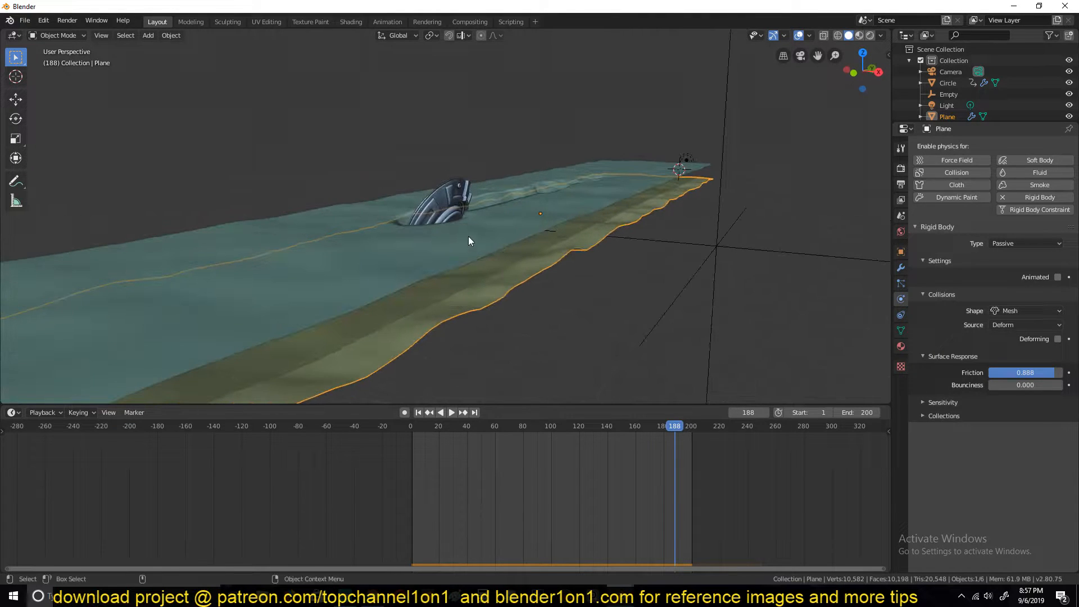
- Add an ico sphere at the 3D cursor, raise it along Z, and size it as a boulder slightly smaller than the saucer
key("shift+a")
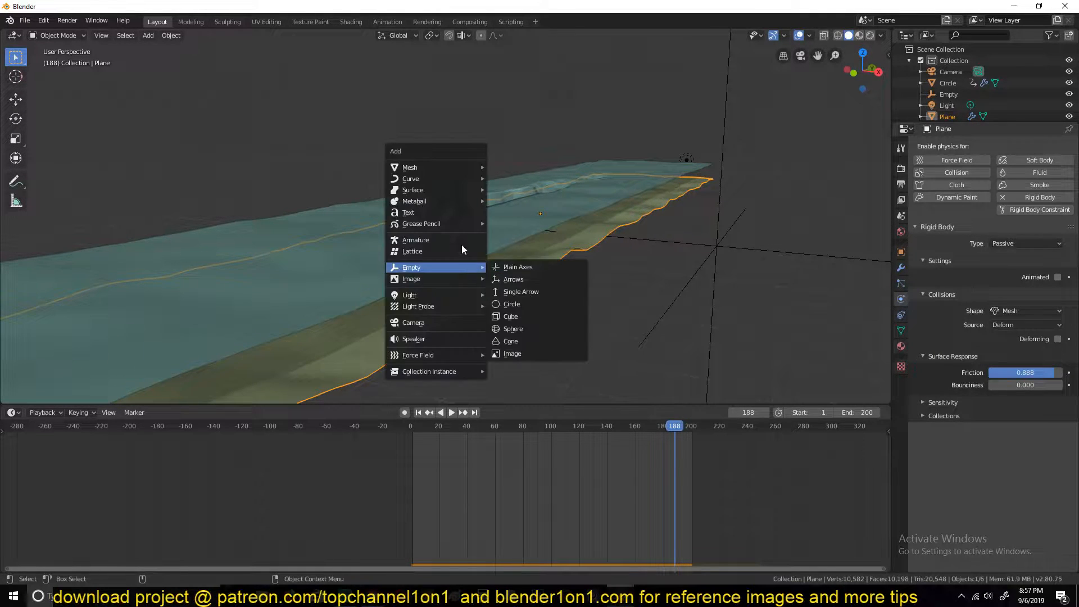
mouse_move(463, 166)
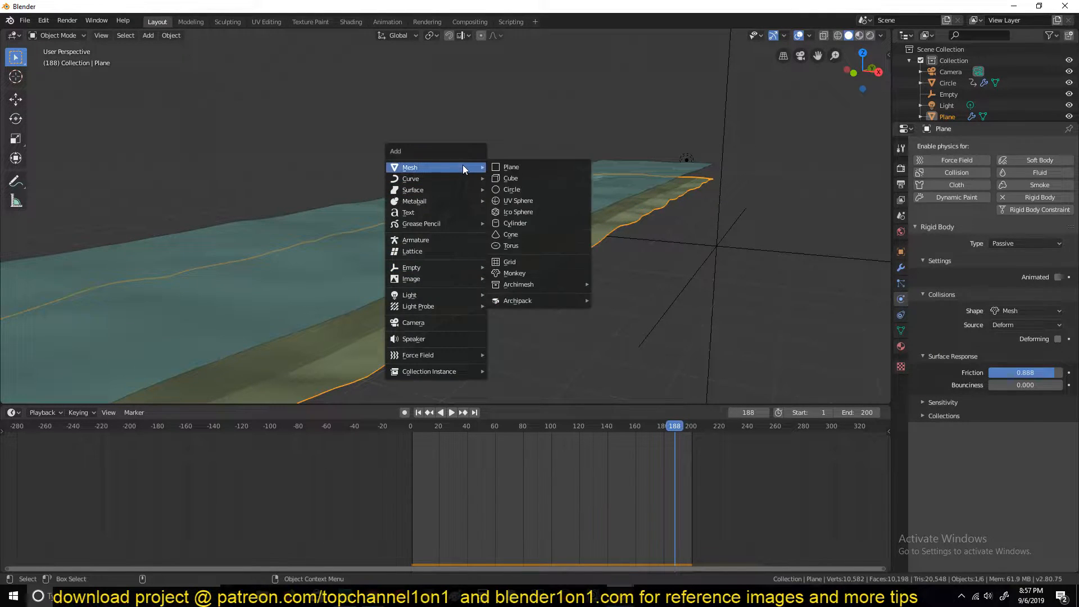
left_click(525, 214)
key("s")
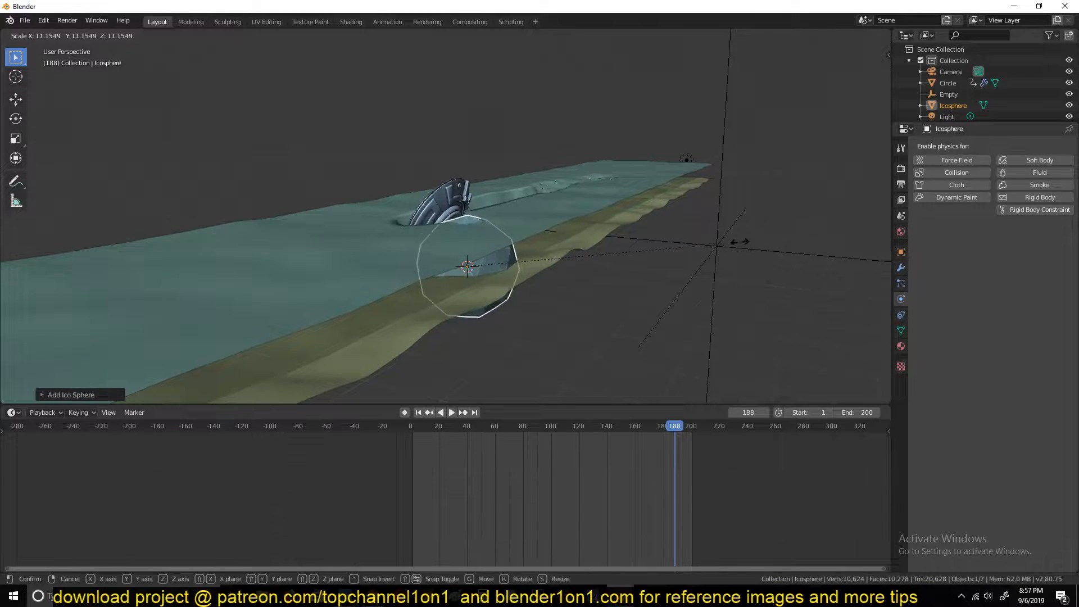
left_click(752, 332)
key("g")
key("z")
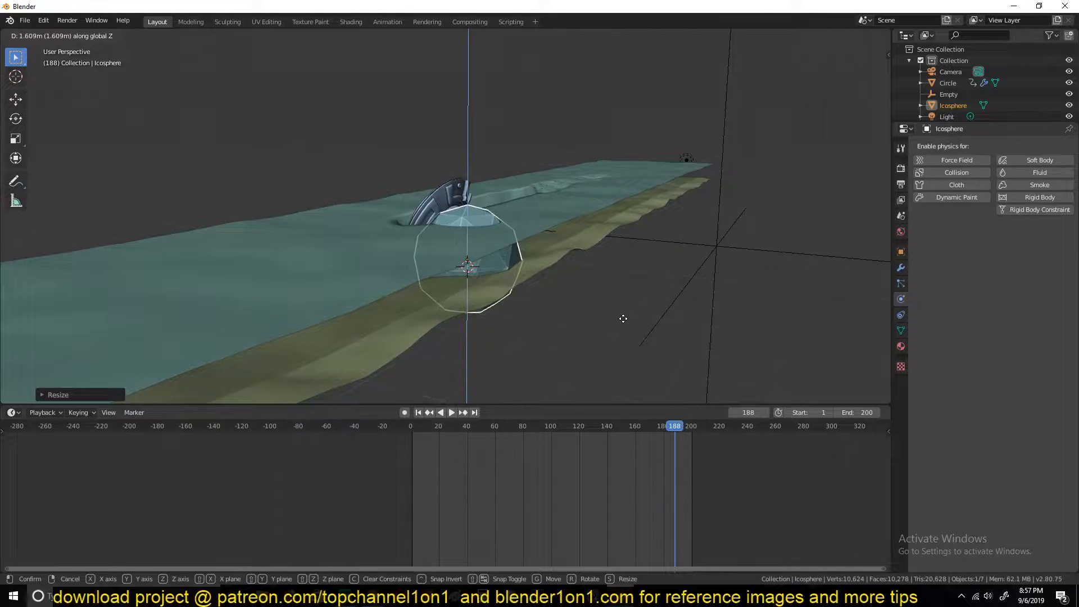
left_click(626, 313)
key("s")
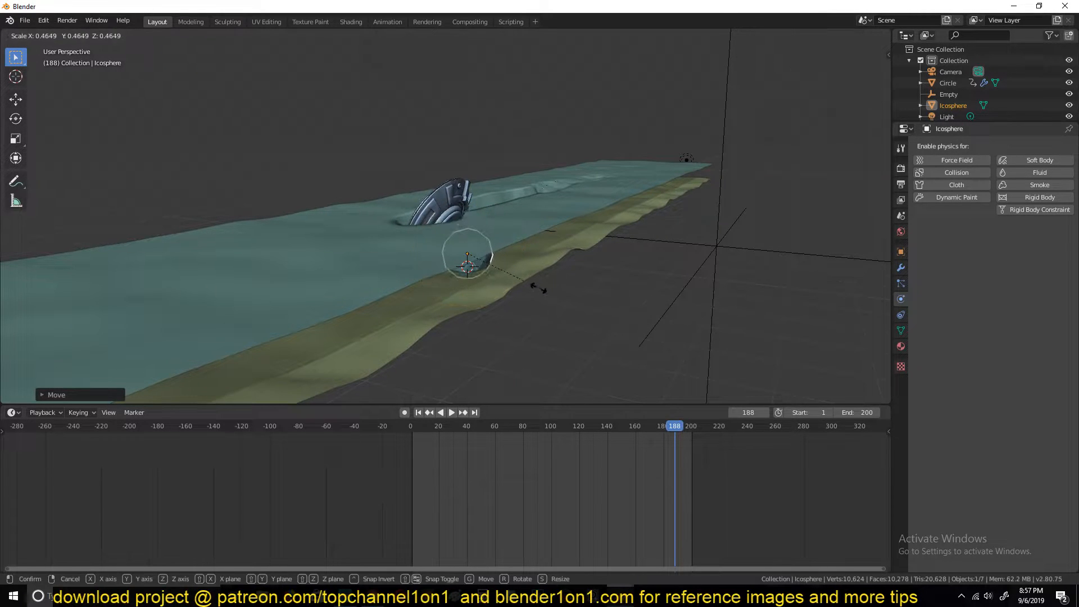
left_click(529, 288)
- Move the ico sphere up against the resting saucer, on top of the terrain beside the end of its trail
key("g")
left_click(541, 233)
middle_click_drag(540, 234, 564, 230)
key("g")
left_click(596, 217)
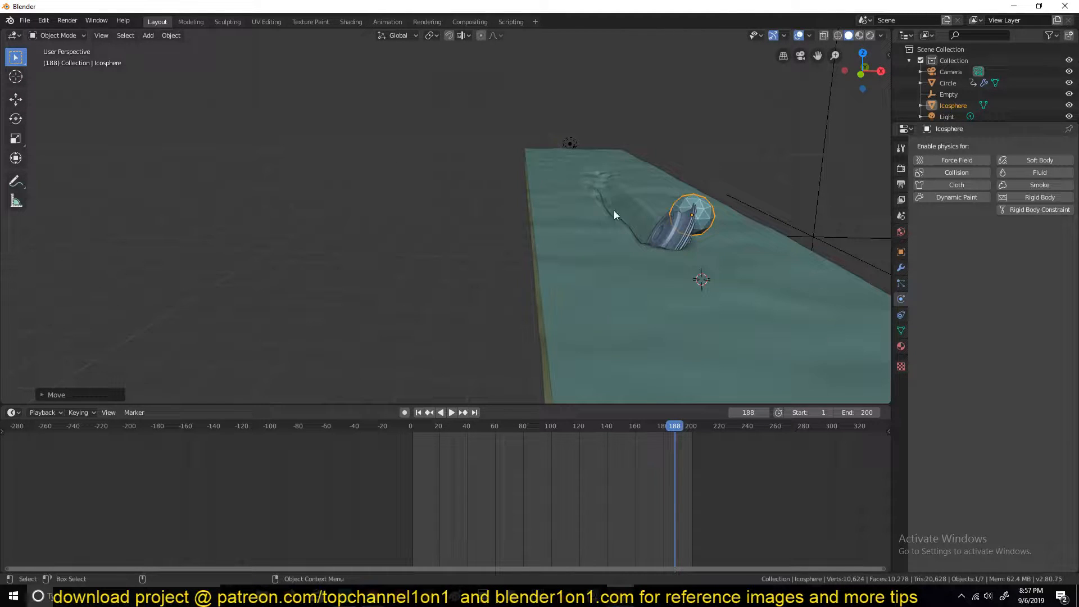
middle_click_drag(623, 223, 599, 248)
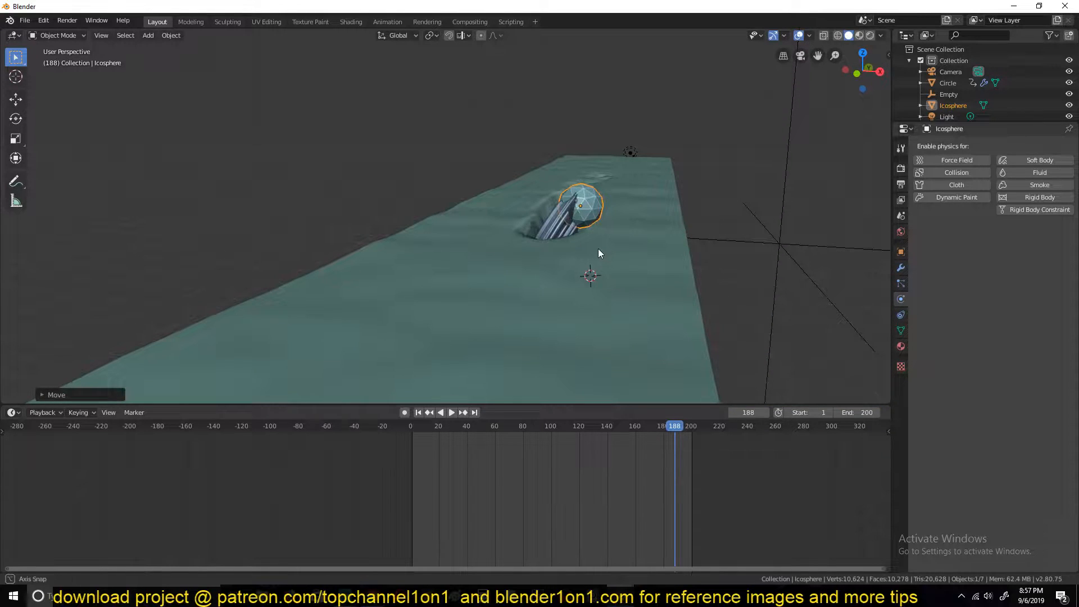
left_click(1026, 209)
left_click(1018, 243)
left_click(1015, 256)
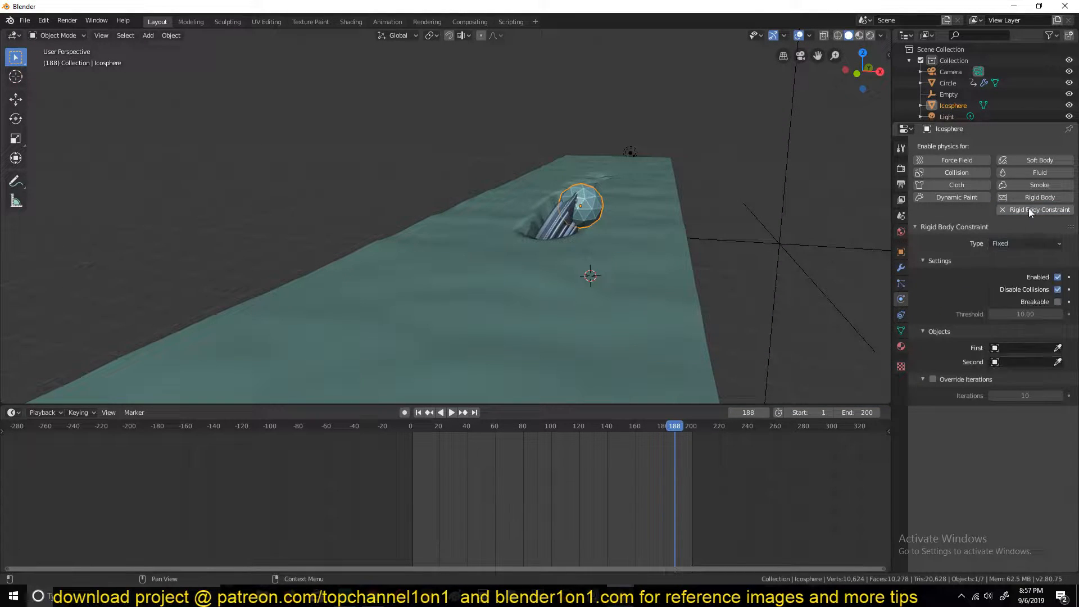
left_click(1011, 243)
left_click(1001, 210)
- Make the ico sphere a Passive rigid body and replay the animation to test the saucer's collision with it
left_click(1014, 200)
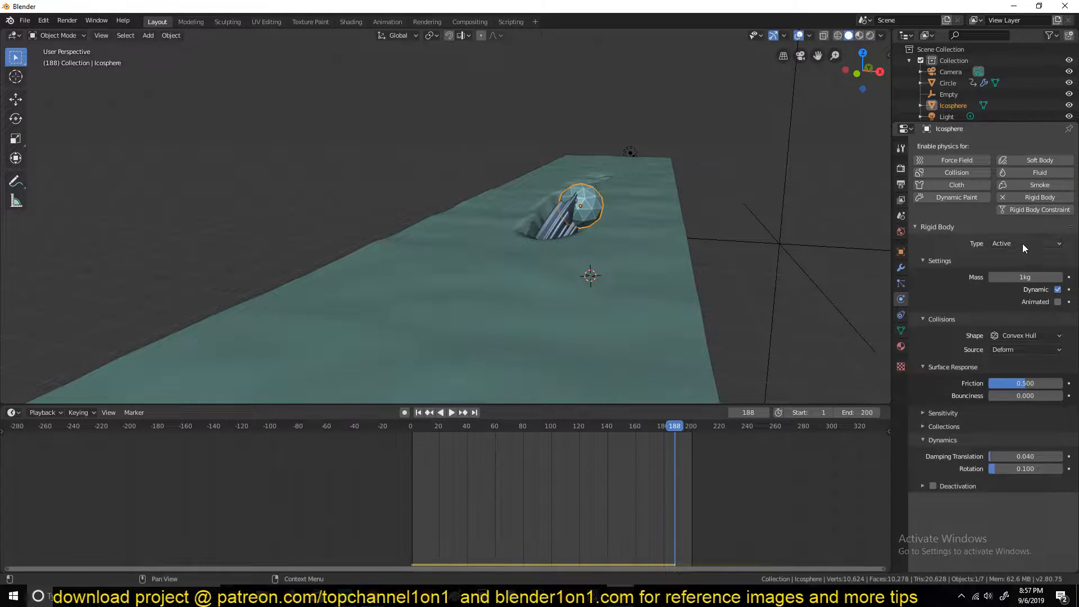
left_click(1012, 270)
middle_click_drag(678, 261, 639, 259)
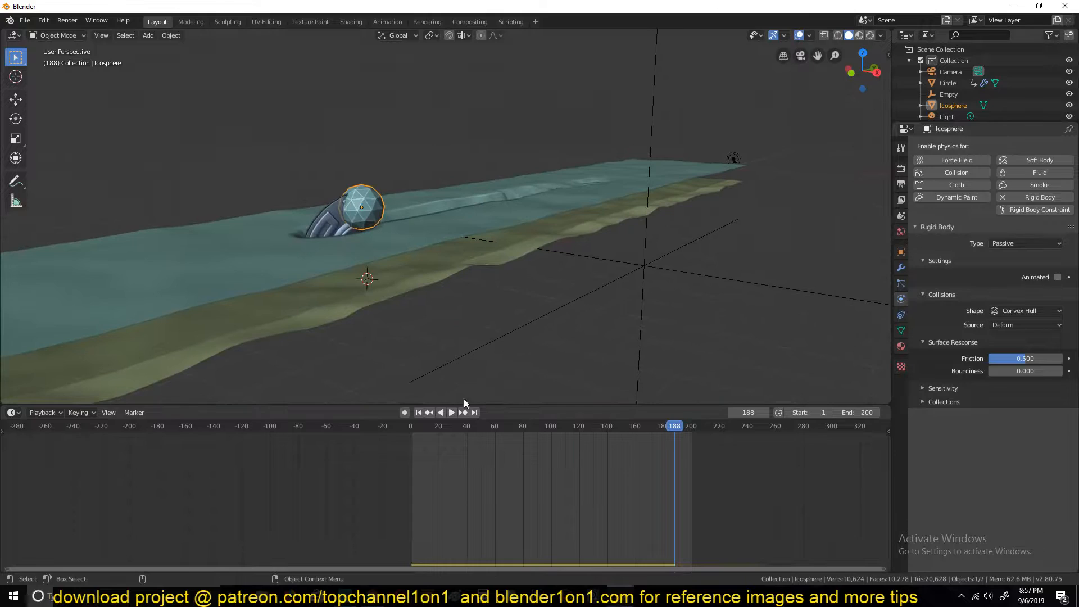
right_click(377, 476)
key("space")
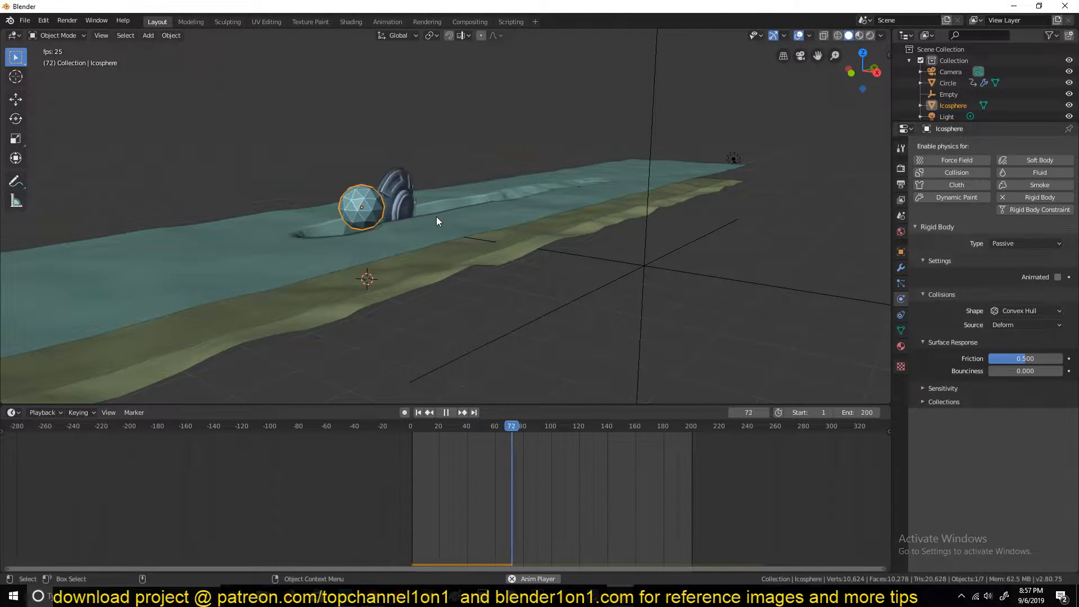
middle_click_drag(436, 217, 531, 234)
key("Escape")
- Shift the ico sphere about 1.4 m in the negative X direction, towards the saucer's path
key("g")
key("x")
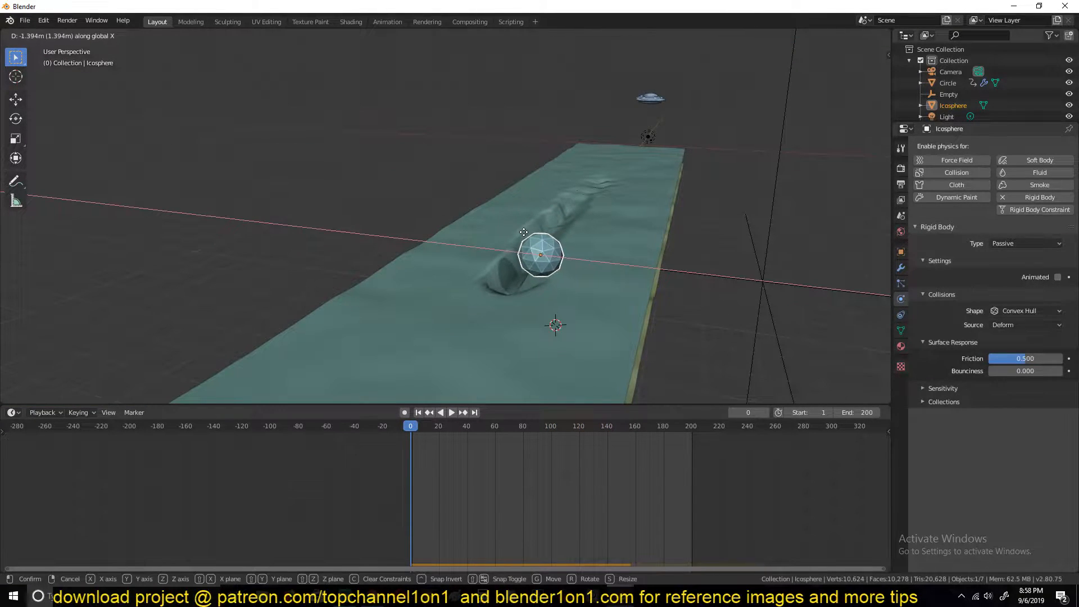
left_click(543, 254)
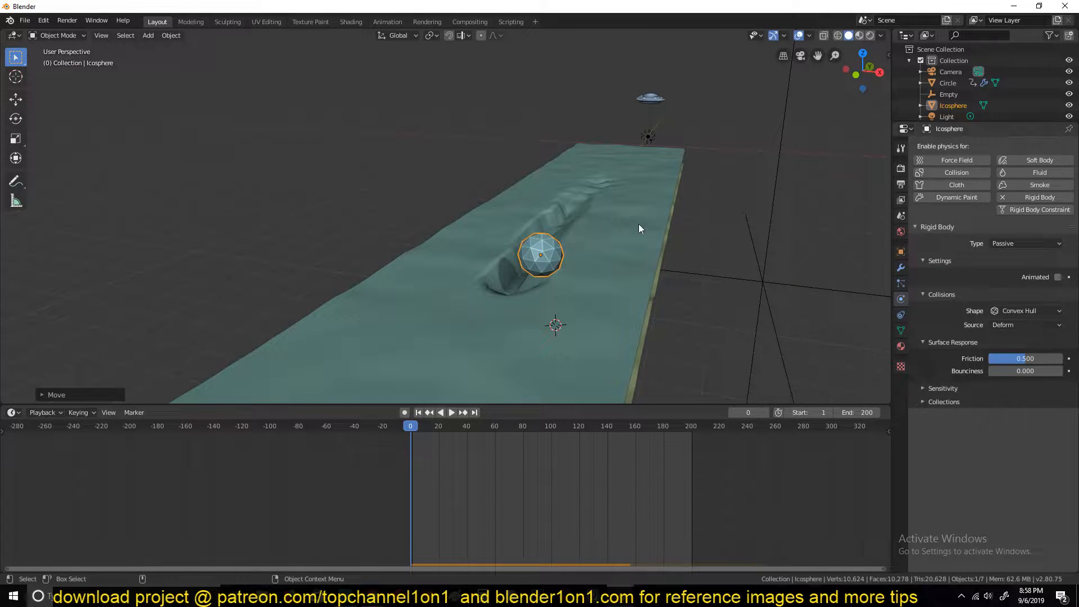
- Replay the animation to examine how the saucer hits the repositioned ico sphere, and return to the start
key("space")
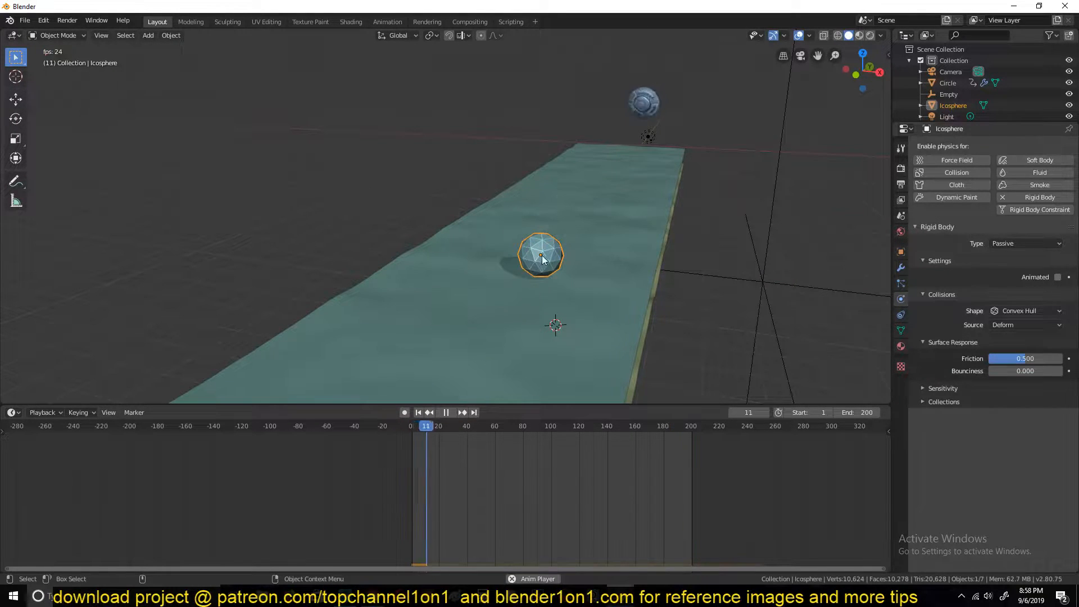
middle_click_drag(540, 261, 528, 253)
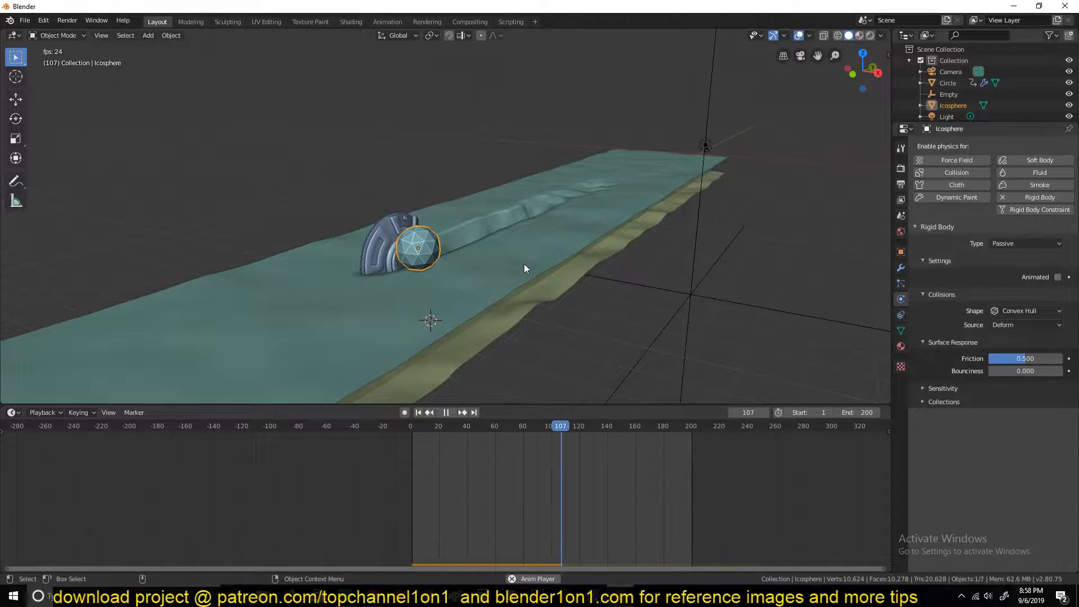
key("Escape")
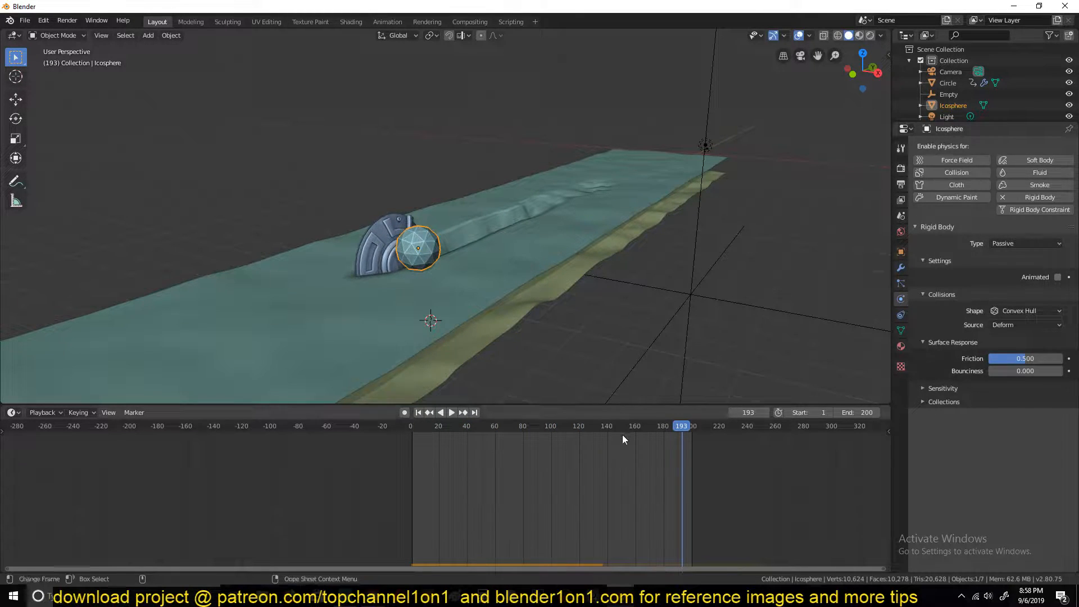
left_click_drag(600, 454, 396, 460)
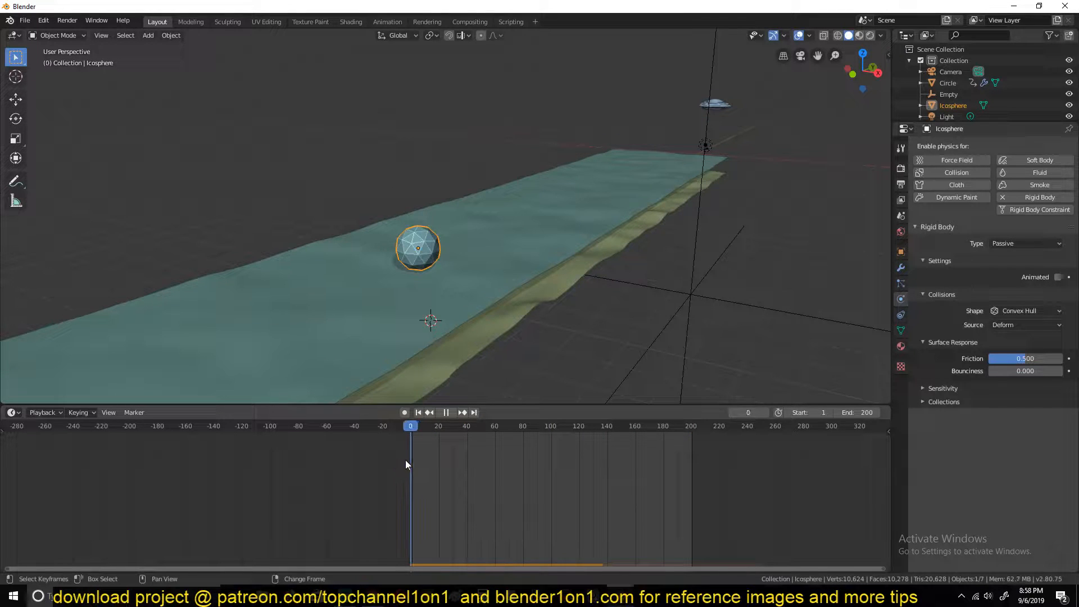
- Select the saucer and tilt it about -30° around the global Y axis at frame 1
key("Escape")
left_click(721, 104)
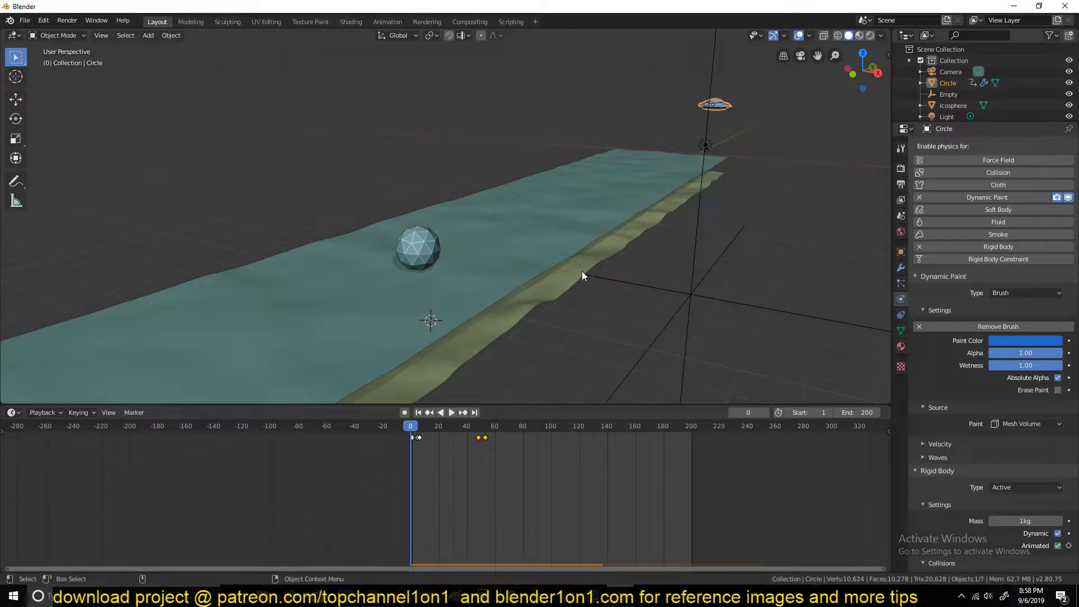
scroll(349, 494, "up", 5, "ctrl")
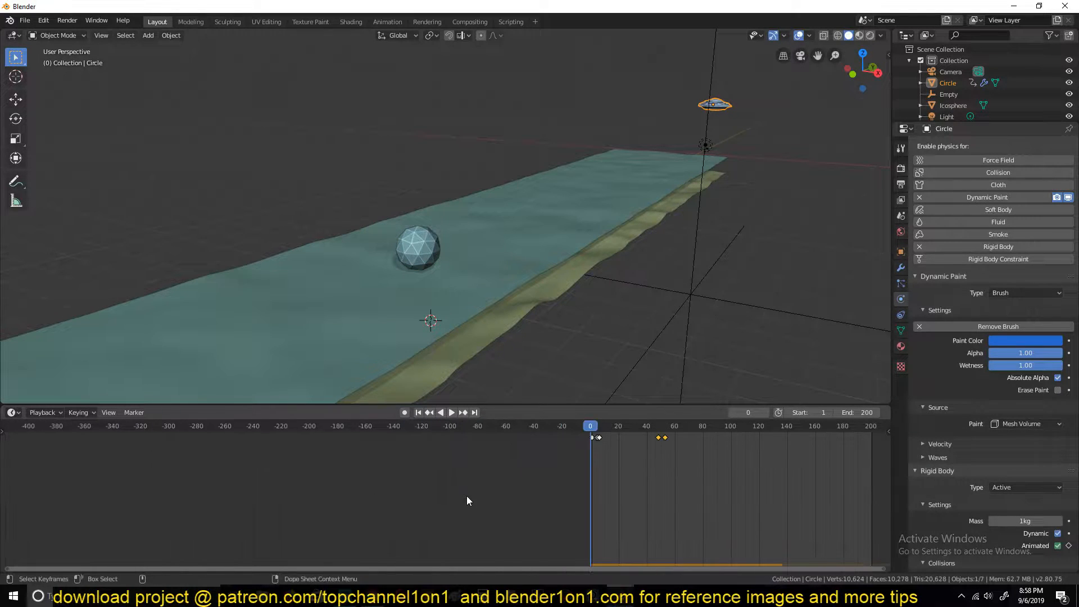
scroll(520, 493, "up", 4)
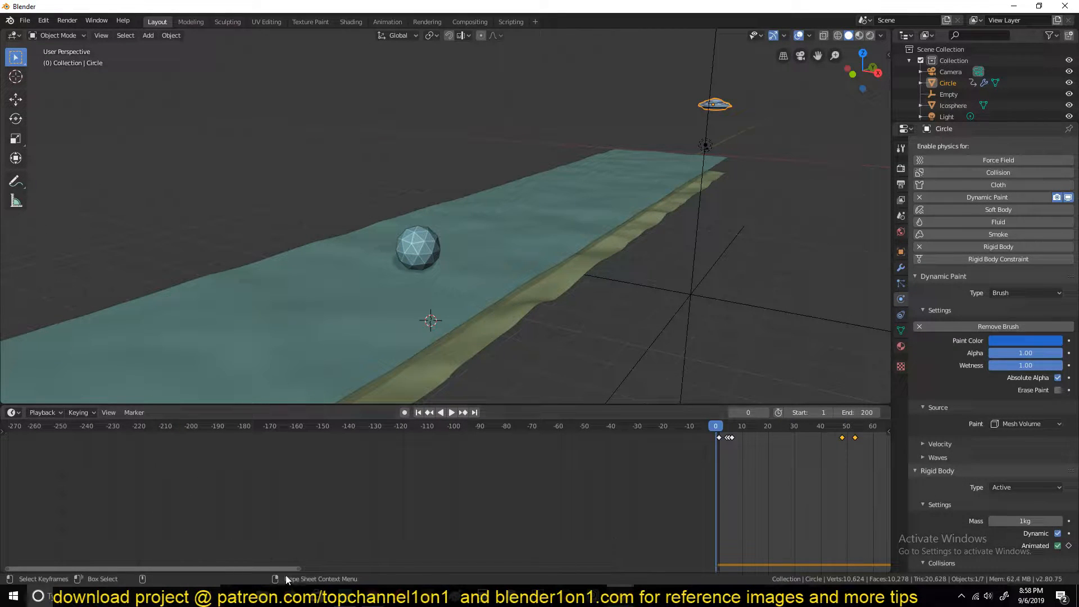
scroll(467, 520, "up", 6)
key("Right")
key("r")
left_click(746, 147)
mouse_move(746, 147)
middle_mouse_down()
mouse_move(773, 167)
mouse_move(727, 140)
middle_mouse_up()
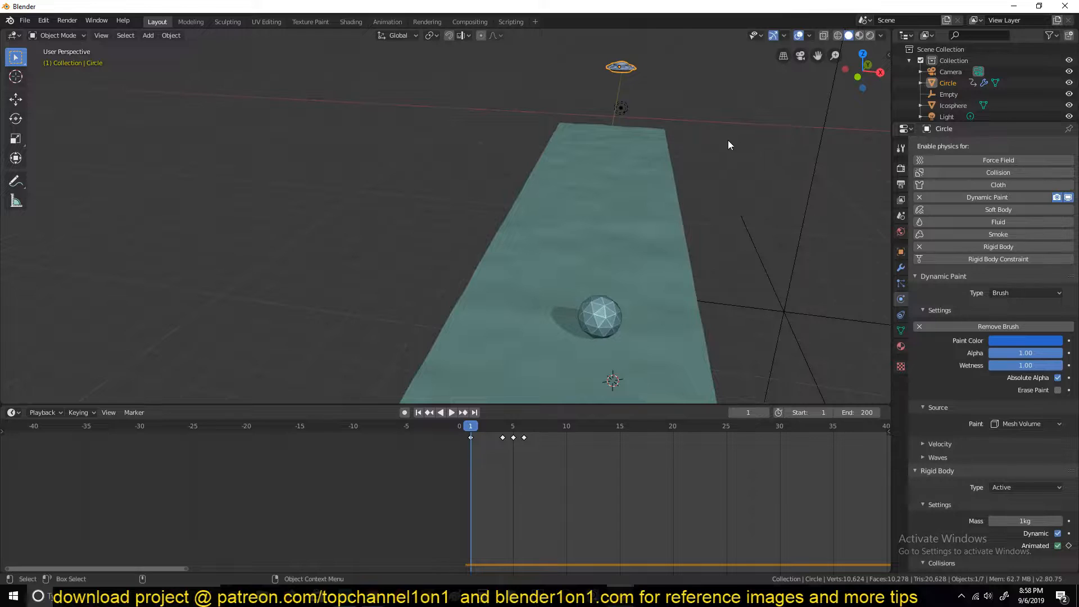
key("r")
key("y")
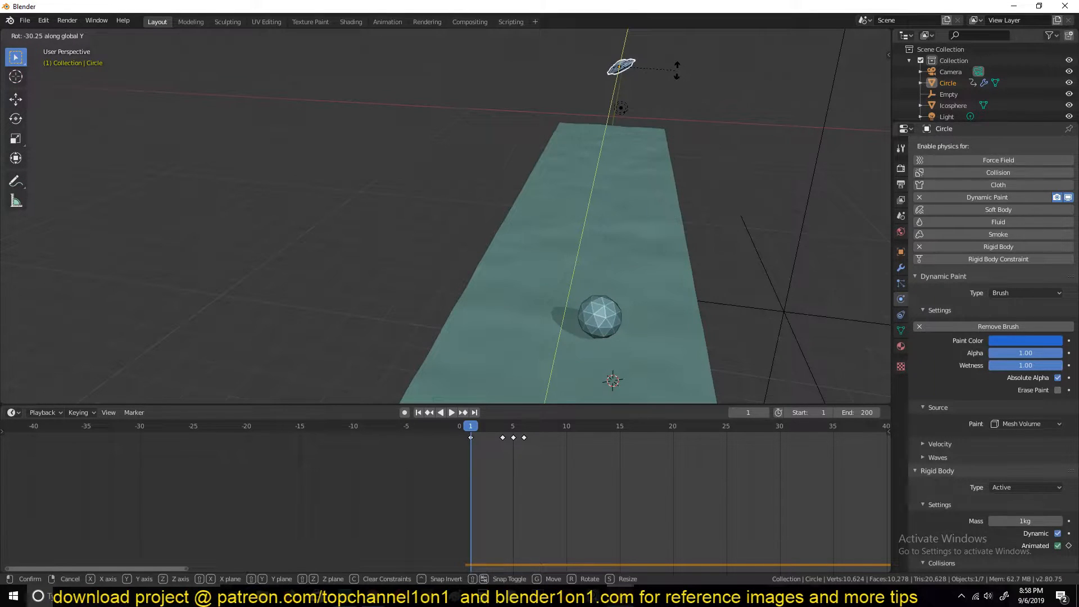
left_click(676, 69)
- Turn on auto keying to record the saucer's tilted pose at frame 1, and replay the crash
middle_click_drag(578, 164, 531, 364)
left_click(405, 412)
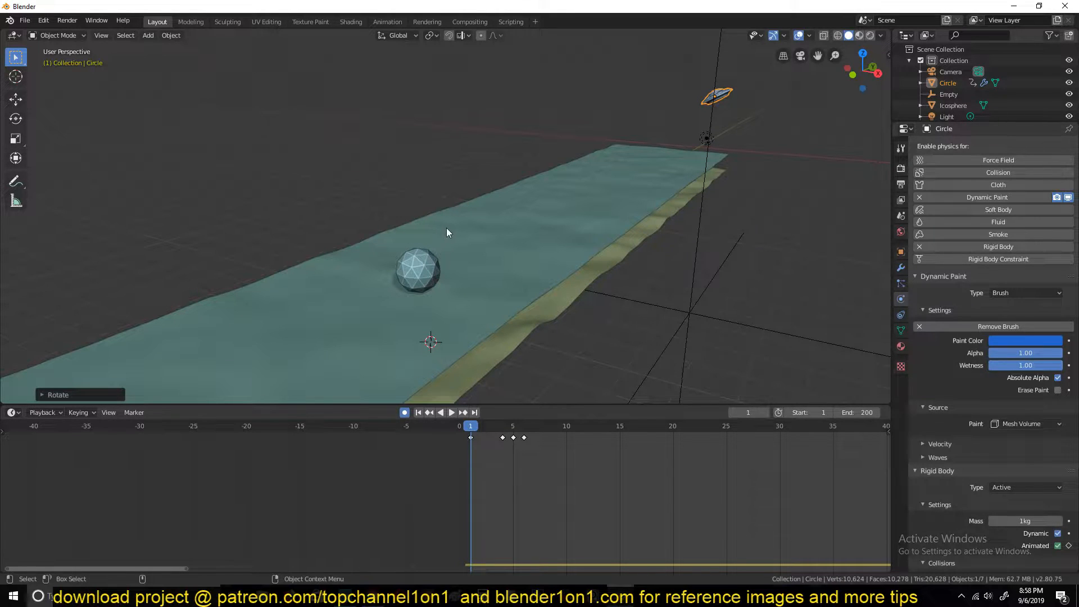
key("space")
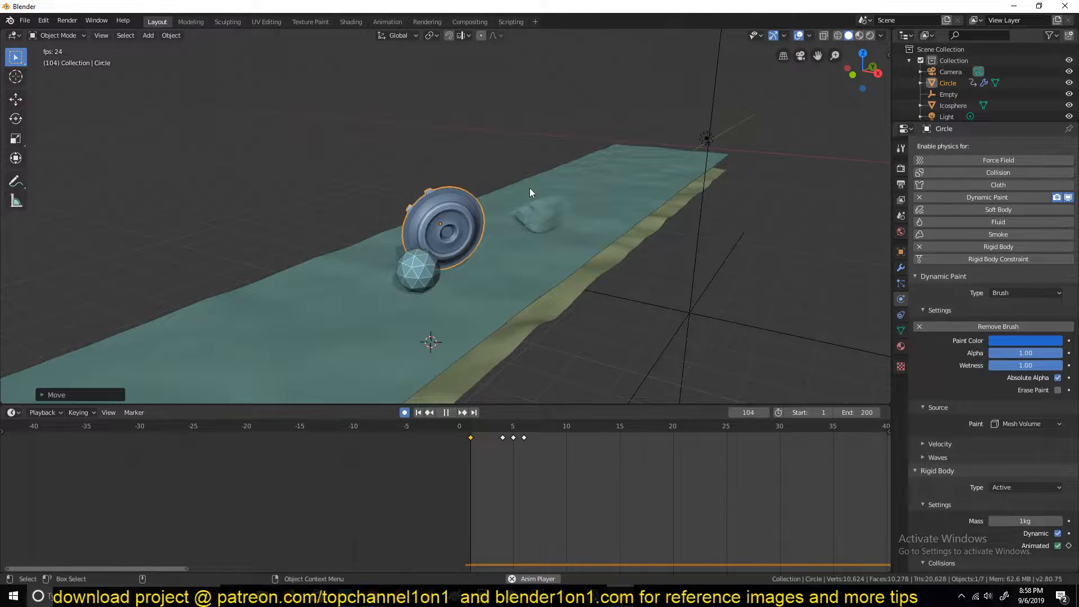
key("Escape")
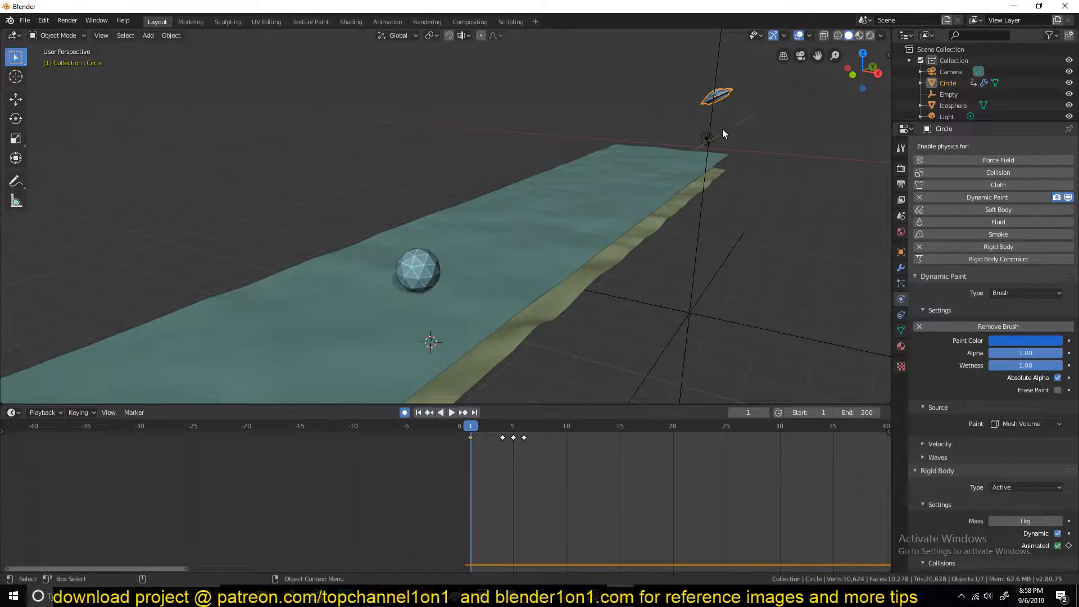
- Delete the saucer's old keyframes near frames 48 and 53, keeping those on the first six frames
scroll(530, 454, "up", 5)
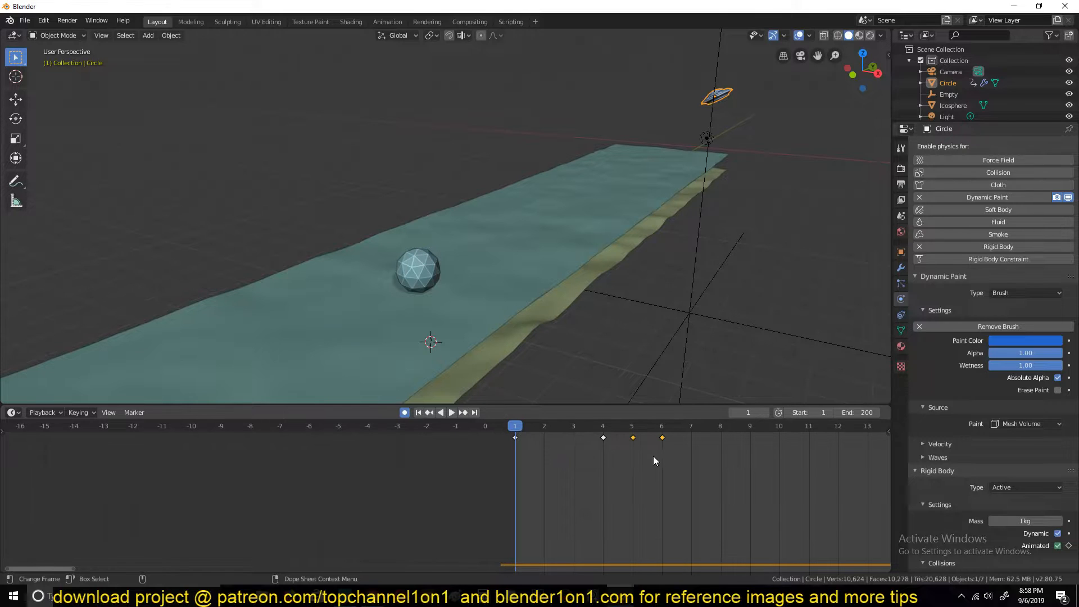
key("space")
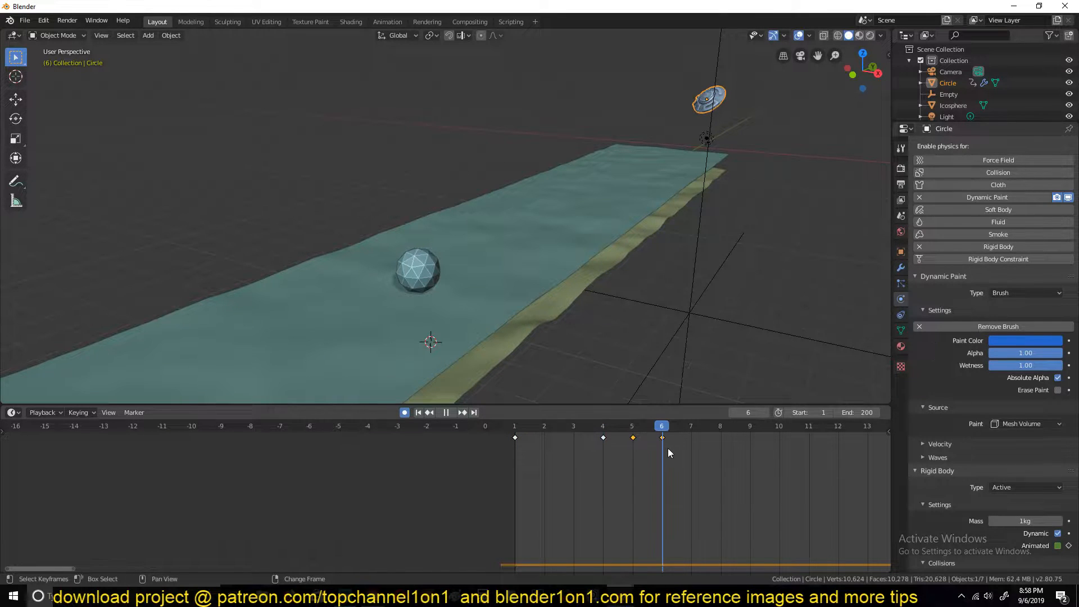
key("space")
scroll(648, 448, "down", 3)
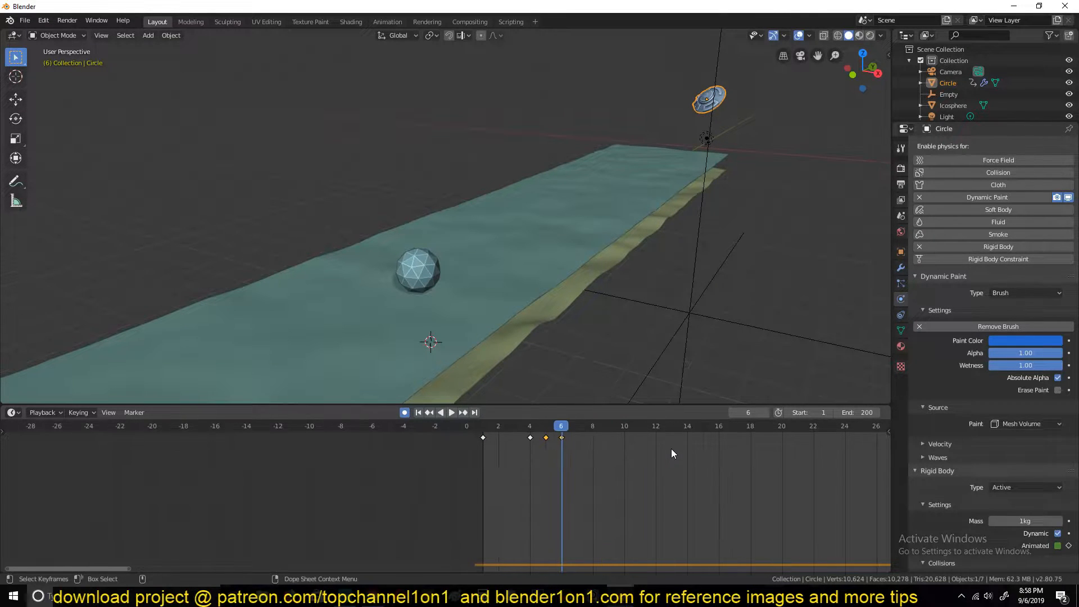
scroll(671, 448, "down", 8)
left_click_drag(622, 426, 623, 426)
key("x")
left_click(622, 425)
- Replay the crash from several angles to examine how the tilted saucer tumbles along the terrain past the ico sphere
key("space")
middle_click_drag(546, 241, 561, 235)
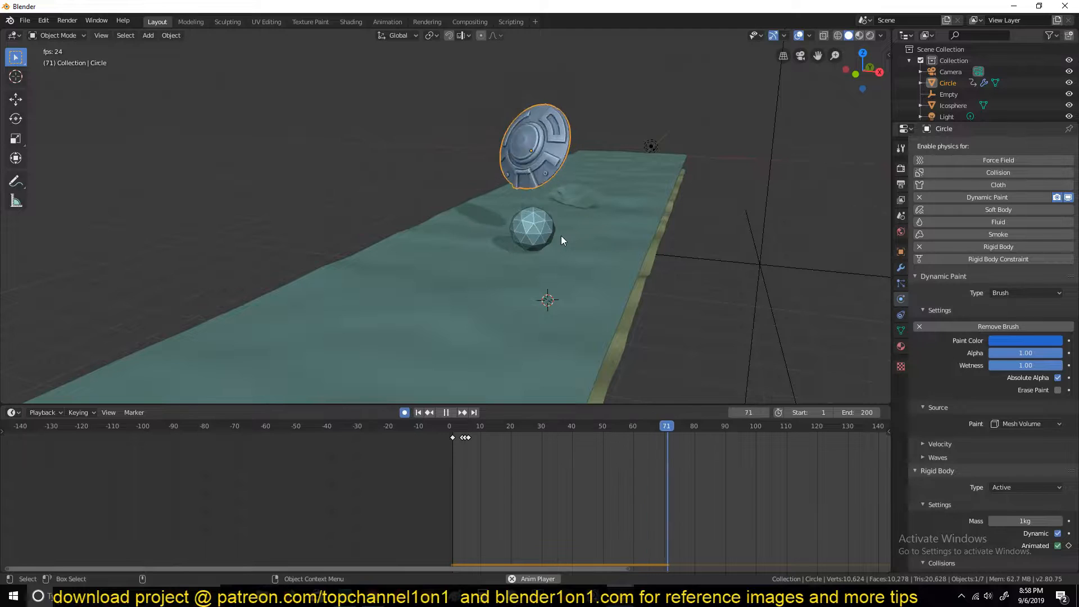
scroll(561, 235, "down", 6)
scroll(571, 247, "up", 5)
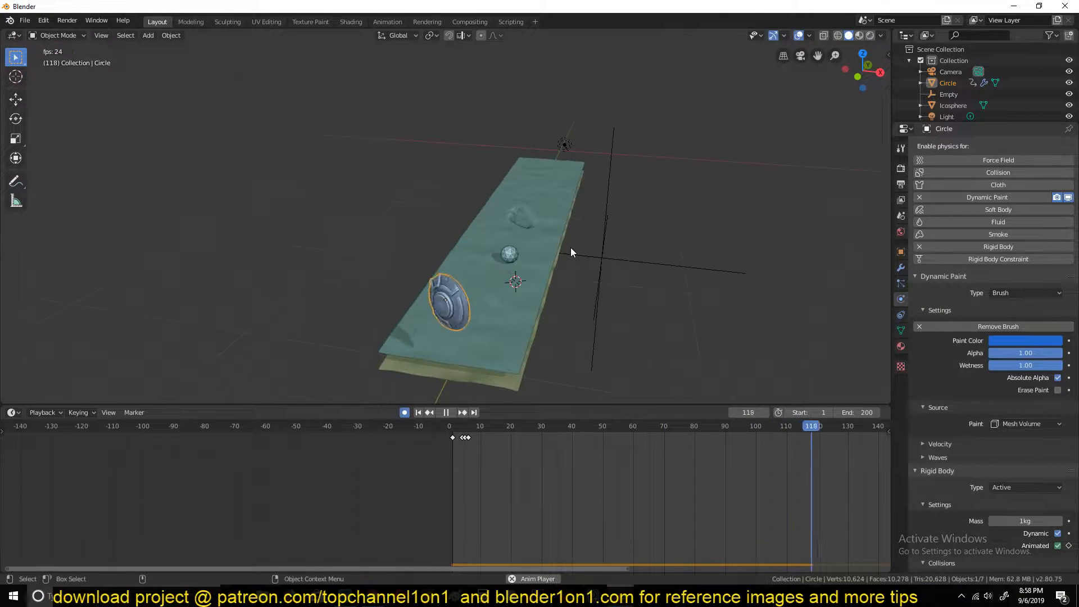
key("Escape")
middle_click_drag(571, 247, 521, 235)
key("space")
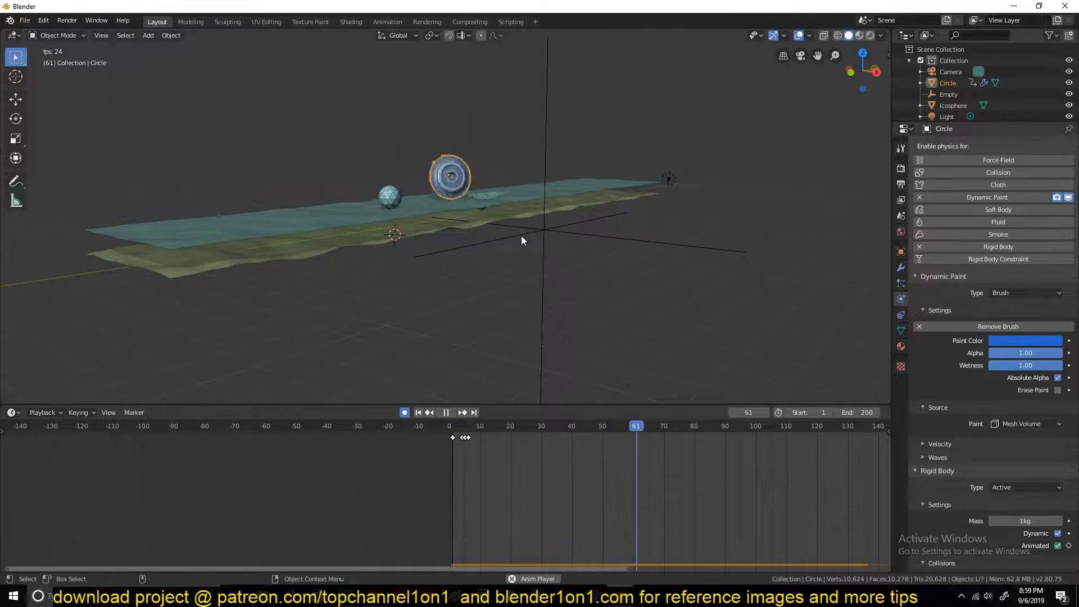
key("Escape")
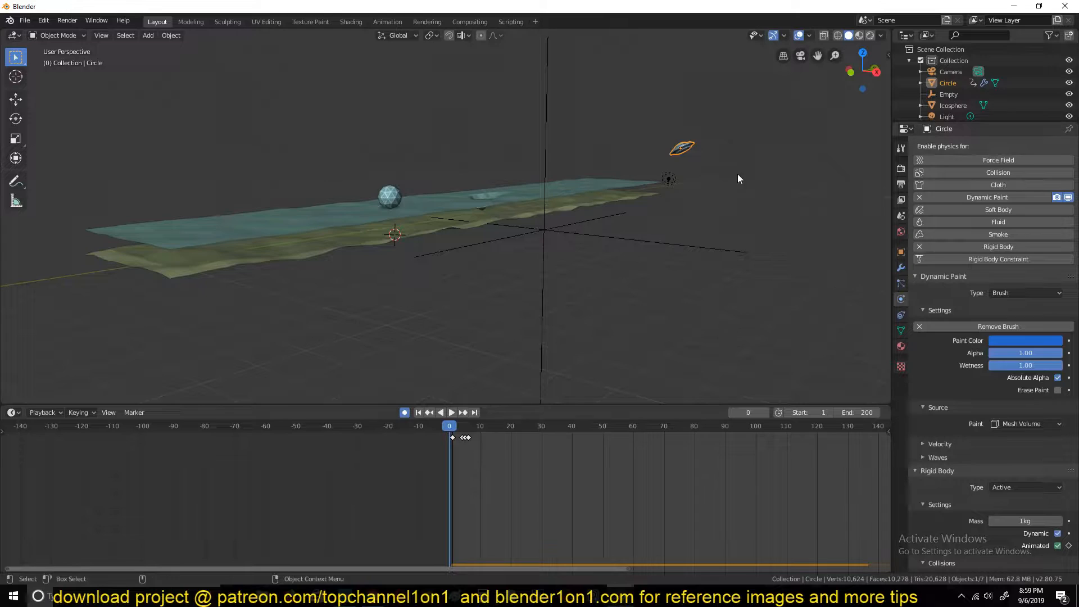
- Set the saucer's rigid body friction to 0.299 and replay the crash
scroll(929, 422, "down", 6)
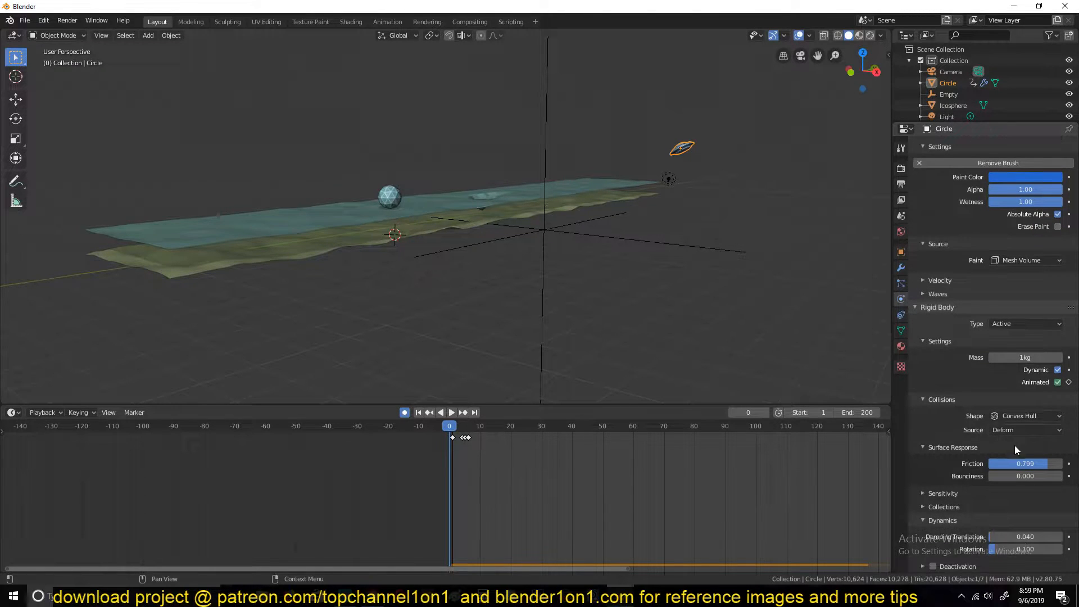
scroll(663, 189, "up", 2)
key("space")
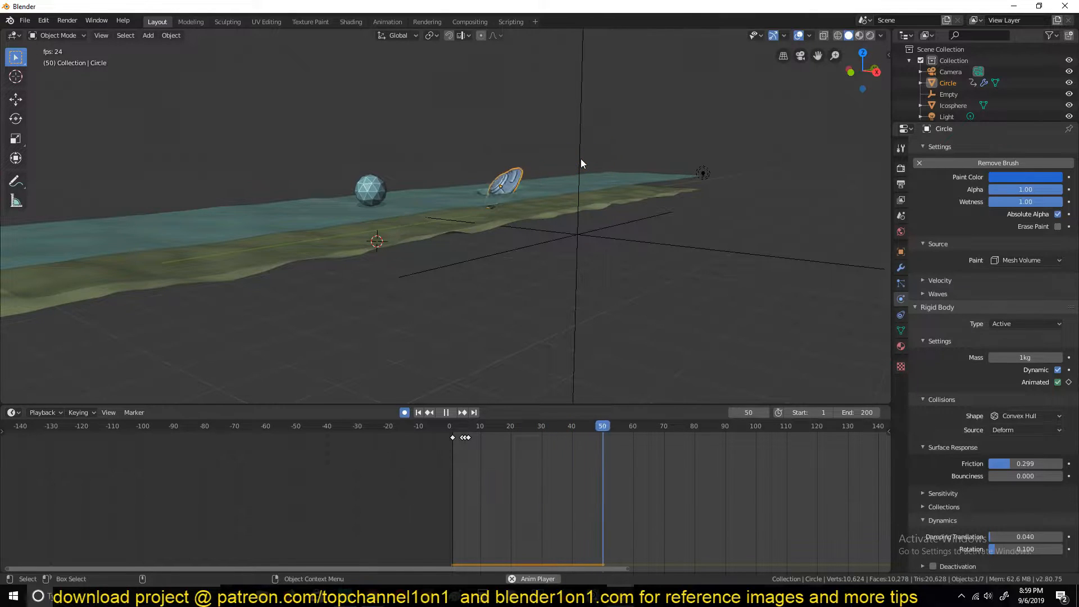
middle_click_drag(581, 159, 566, 197)
key("space")
- Set the passive ground plane's friction to 0.448 and replay the animation from the start
left_click(453, 263)
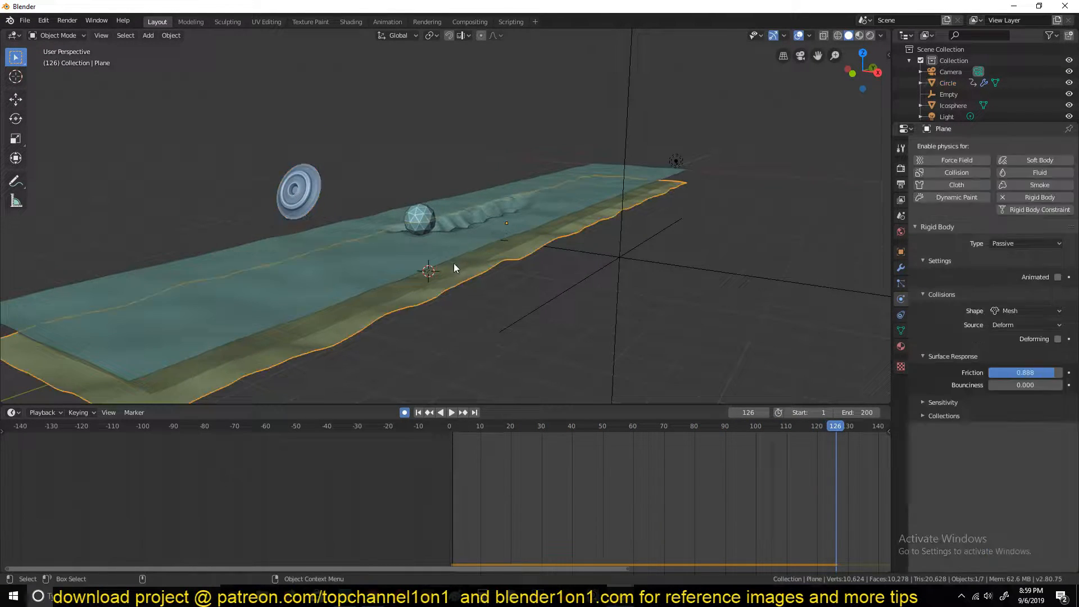
left_click_drag(1047, 376, 1021, 373)
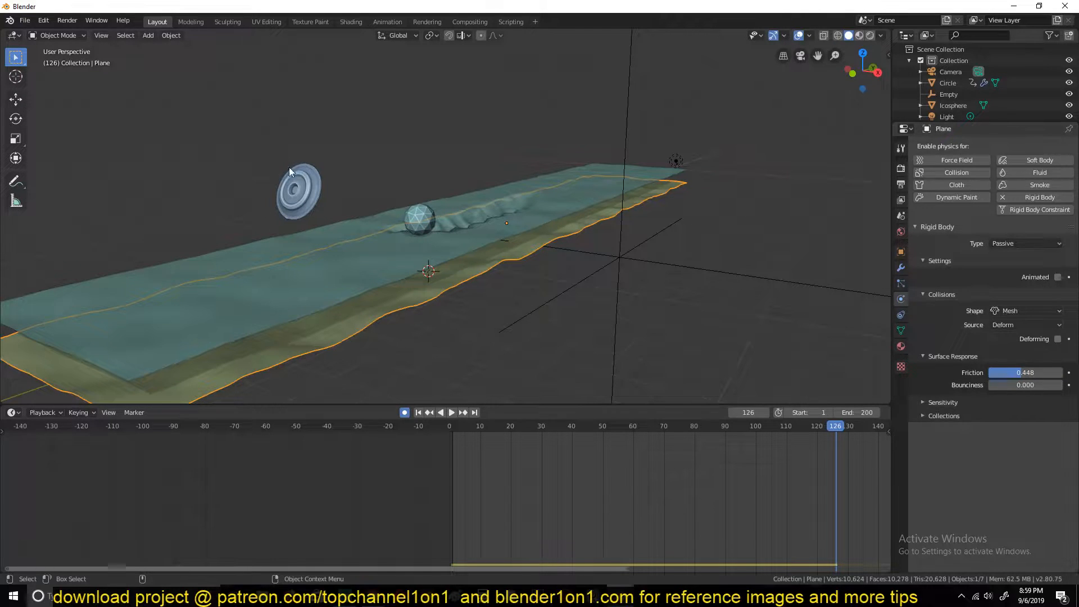
left_click_drag(497, 425, 452, 458)
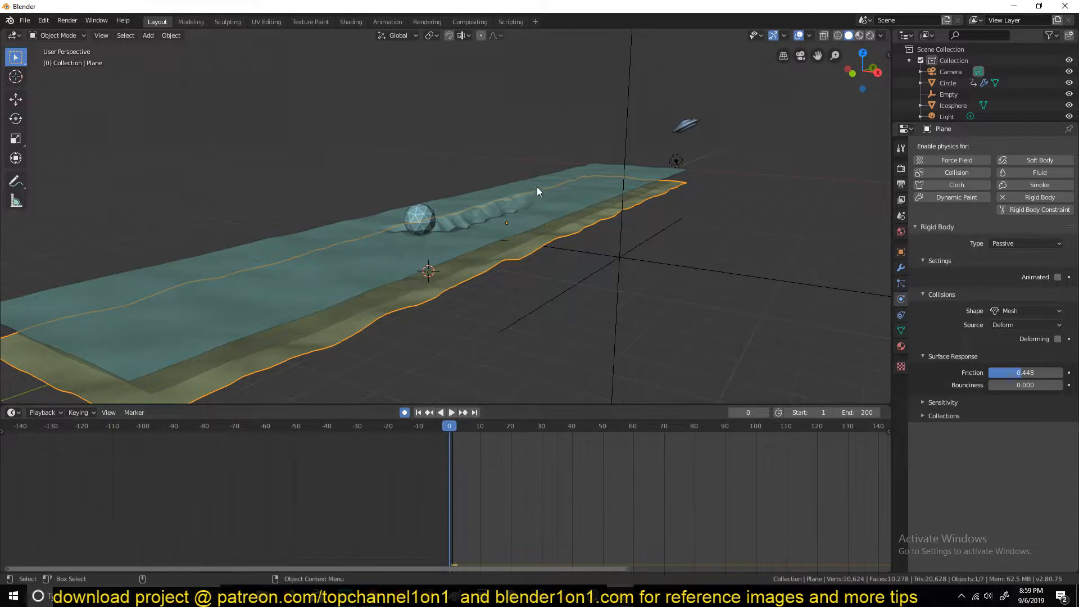
key("space")
- Delete the ico sphere obstacle and replay the crash without it
left_click(427, 228)
key("Delete")
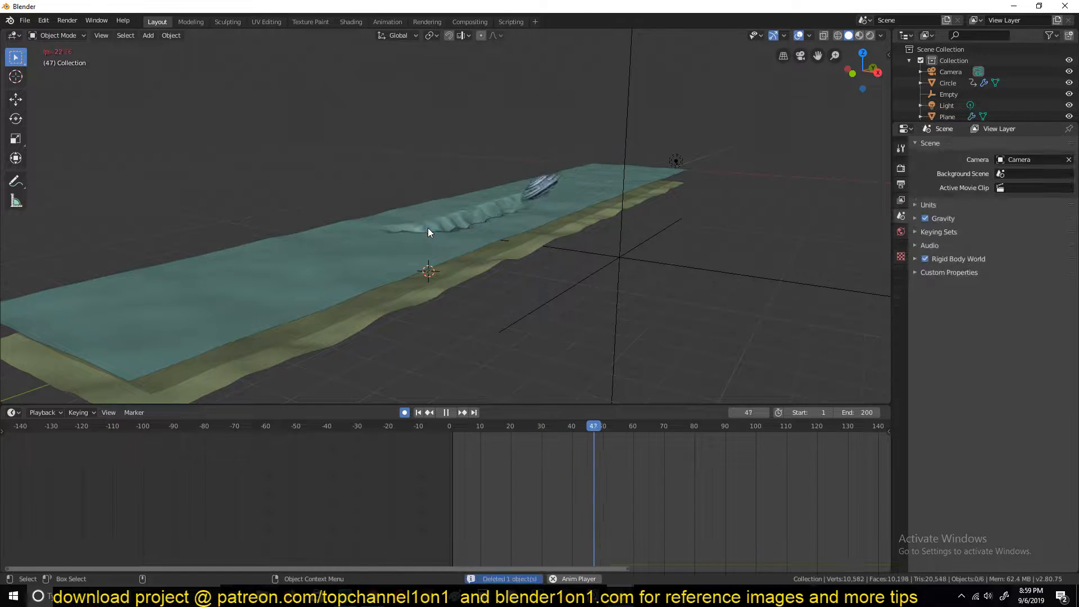
key("Escape")
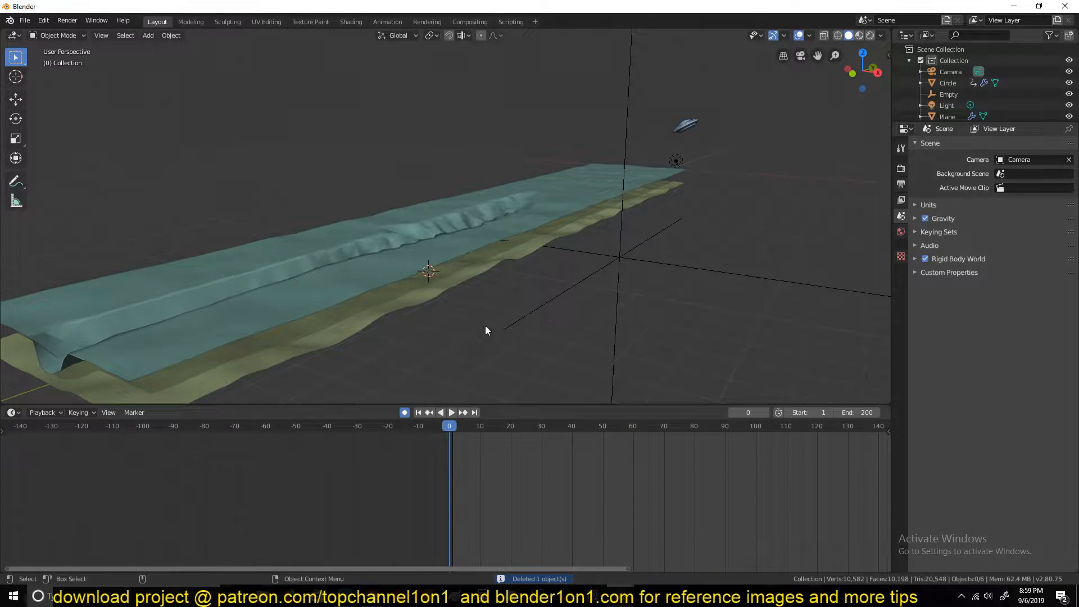
left_click_drag(452, 448, 513, 443)
left_click_drag(449, 434, 450, 432)
key("space")
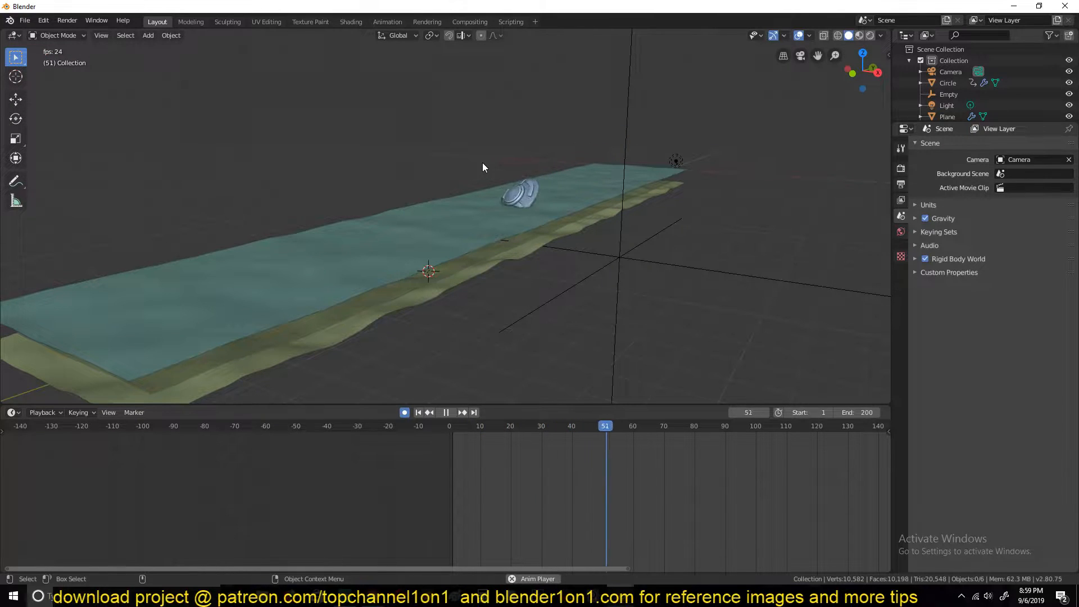
key("Escape")
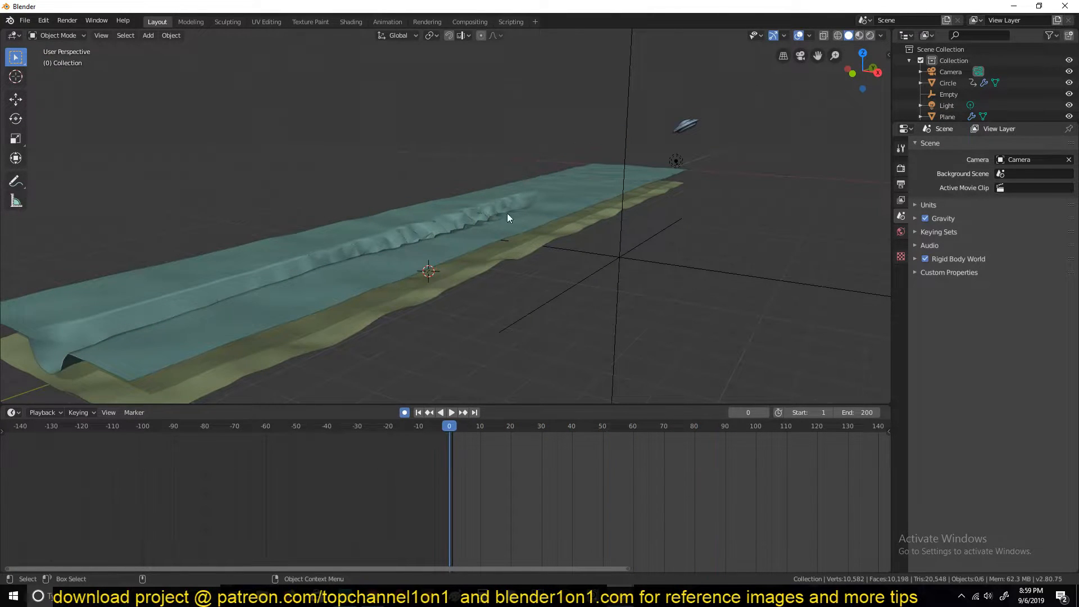
- Keyframe the saucer's rigid body damping at frame 64, with Translation at 0.040 and Rotation at 0.100
left_click_drag(477, 485, 645, 472)
scroll(516, 255, "up", 8)
middle_click_drag(522, 254, 545, 245)
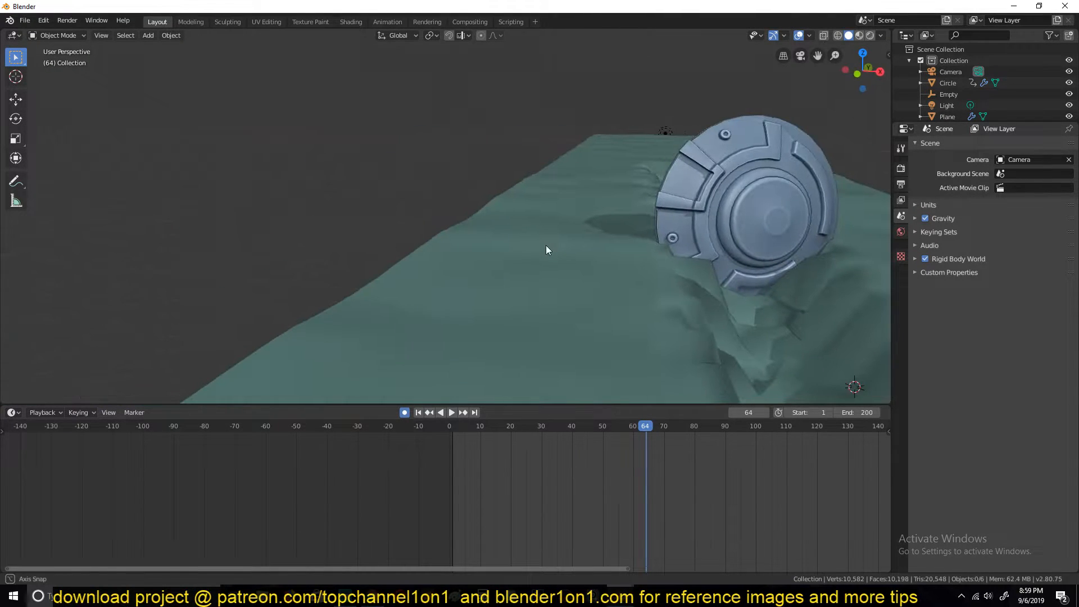
middle_click_drag(773, 162, 732, 162)
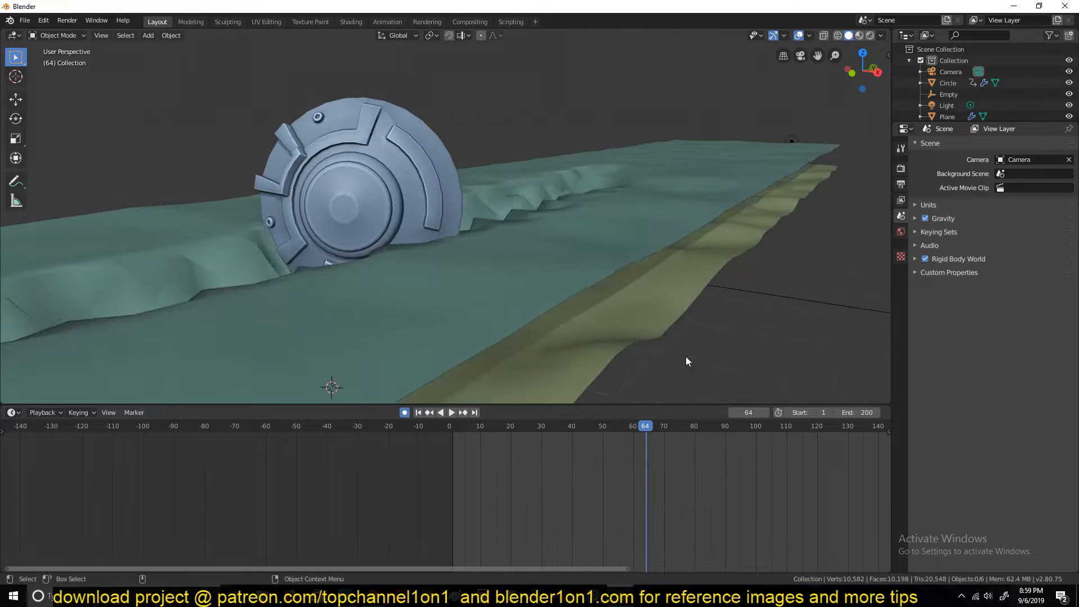
left_click(409, 220)
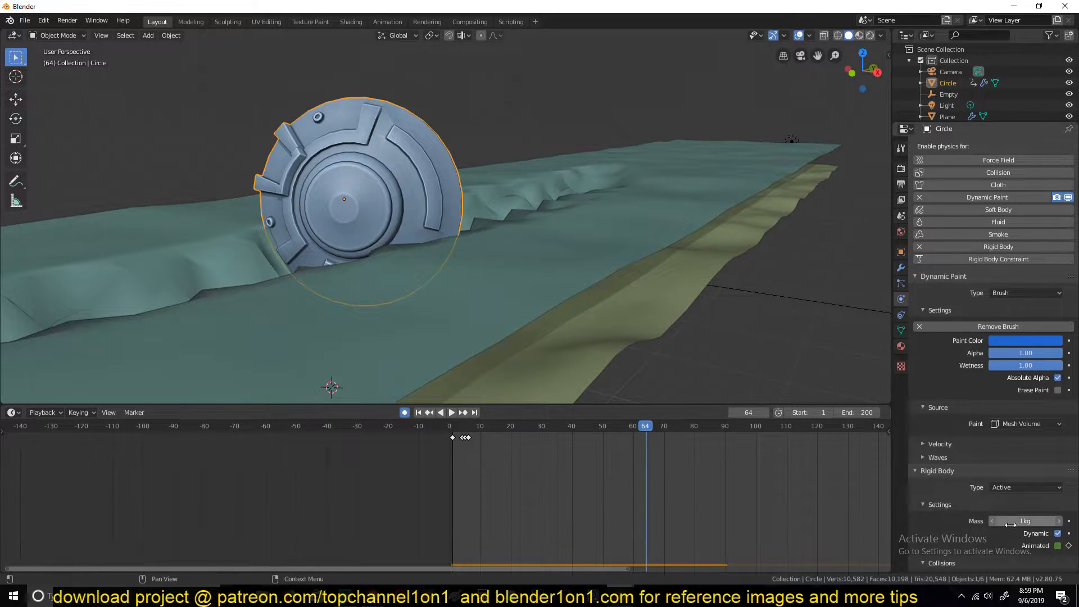
scroll(990, 491, "down", 6)
scroll(1051, 432, "down", 1)
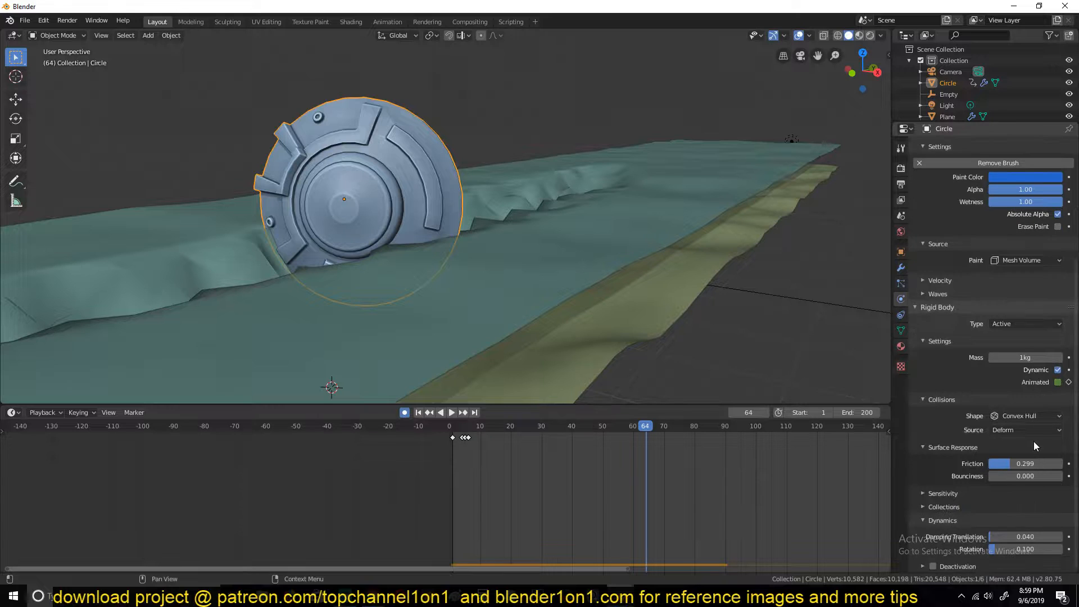
left_click(1069, 537)
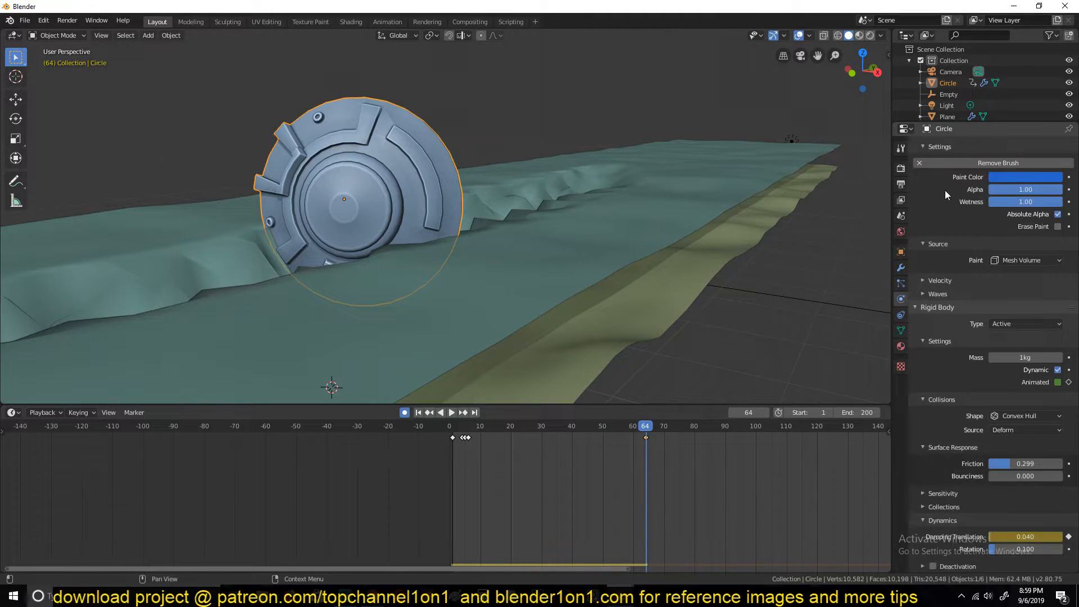
scroll(945, 242, "up", 1)
scroll(933, 191, "up", 5)
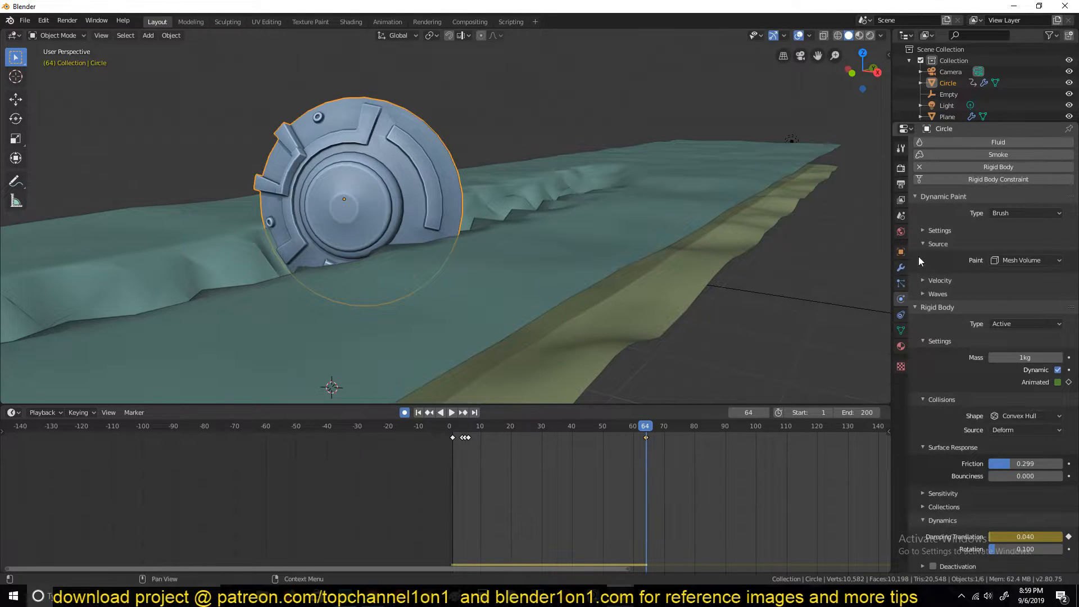
left_click(927, 276)
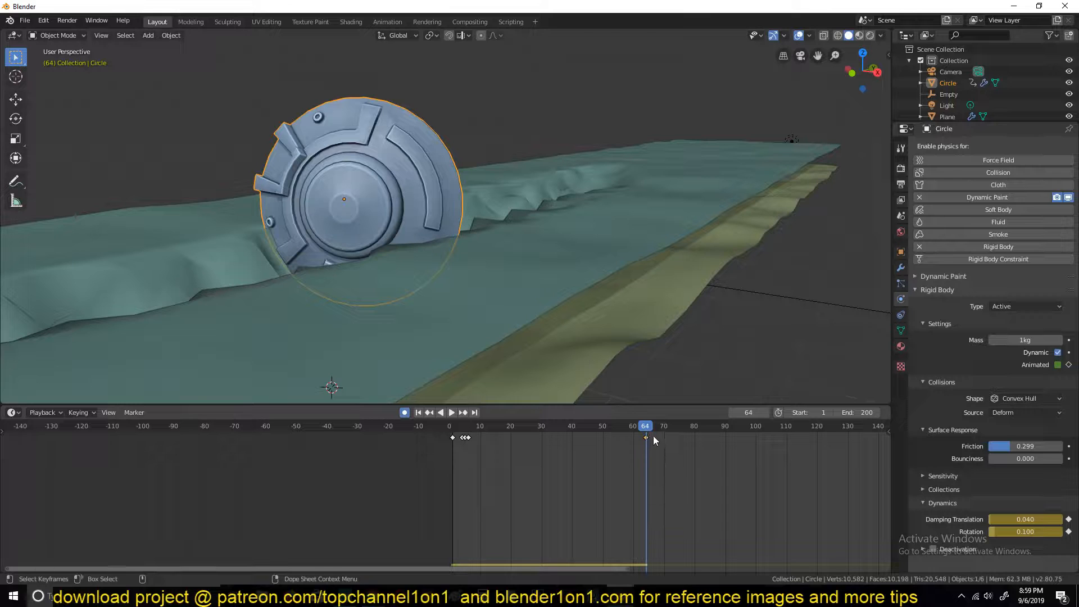
- Keyframe the saucer's translation damping at 0.413 and a higher rotation damping at frame 71, and return to the start
left_click_drag(653, 432, 666, 431)
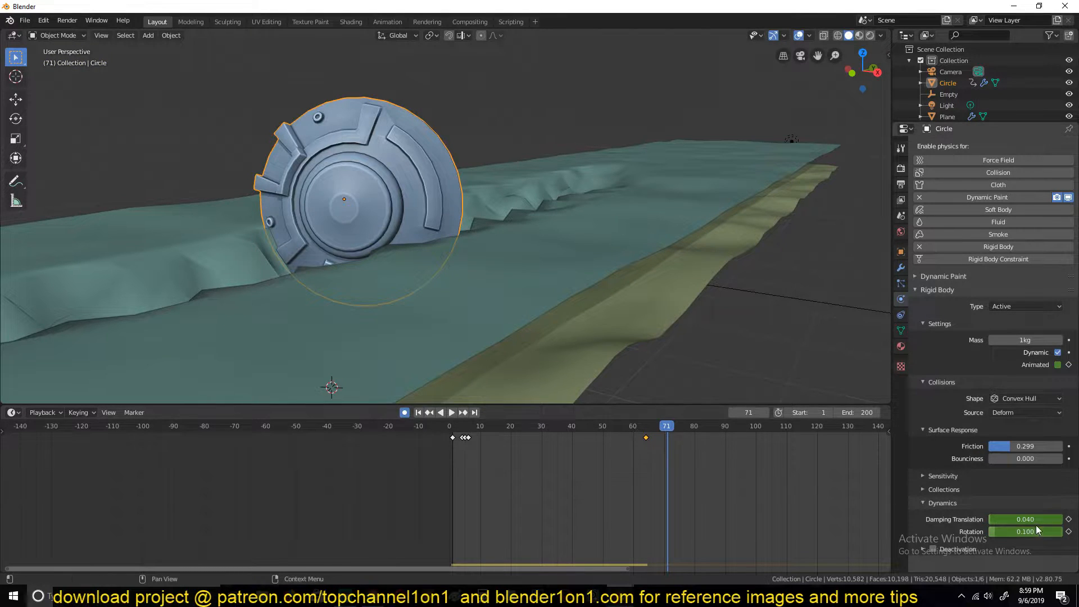
left_click_drag(1018, 519, 1019, 519)
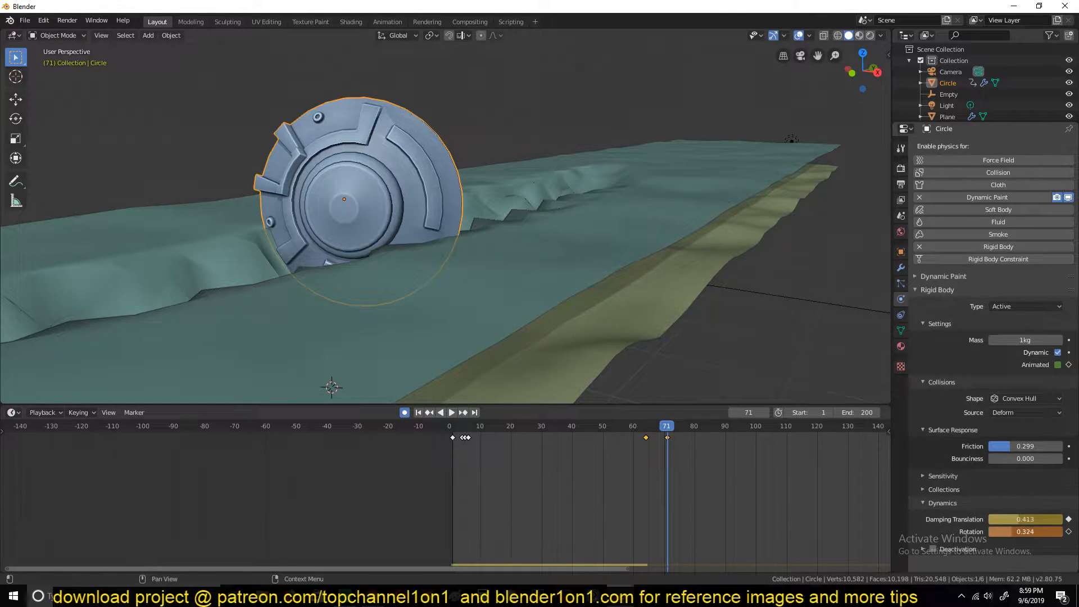
left_click(450, 427)
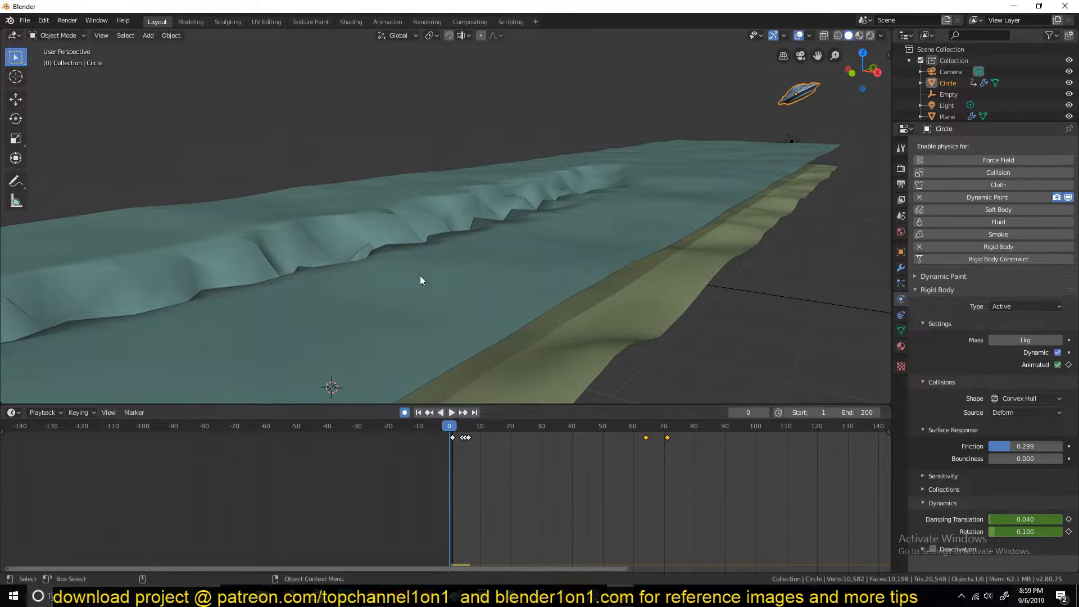
scroll(832, 479, "down", 4)
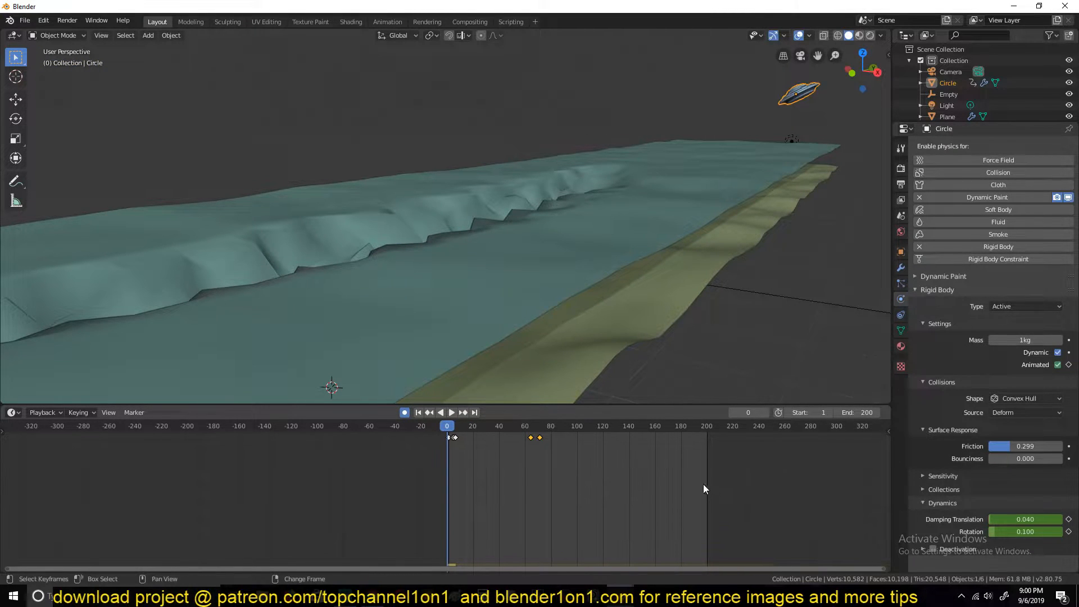
- Replay the crash with the keyframed damping and watch from several distances how the saucer lands, slides and stops
key("space")
scroll(701, 254, "down", 2)
scroll(701, 254, "down", 2)
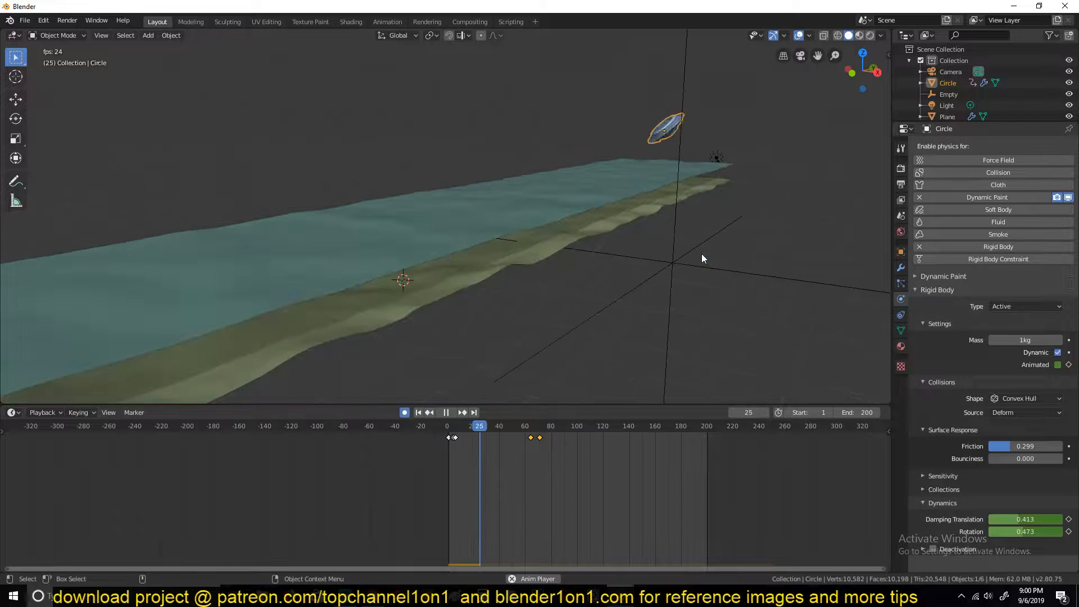
scroll(696, 263, "up", 3)
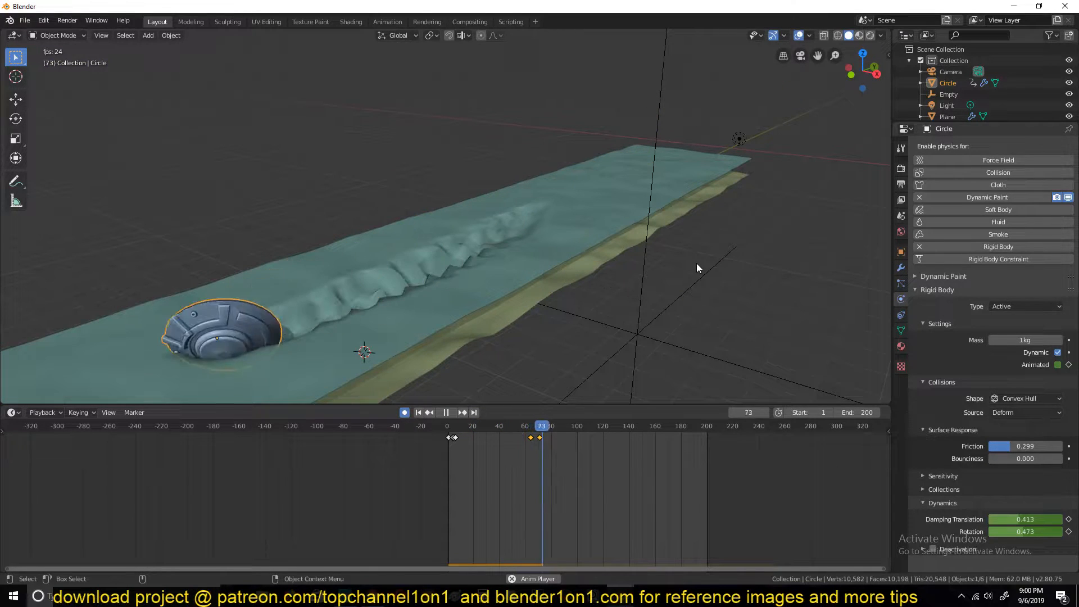
scroll(690, 265, "down", 5)
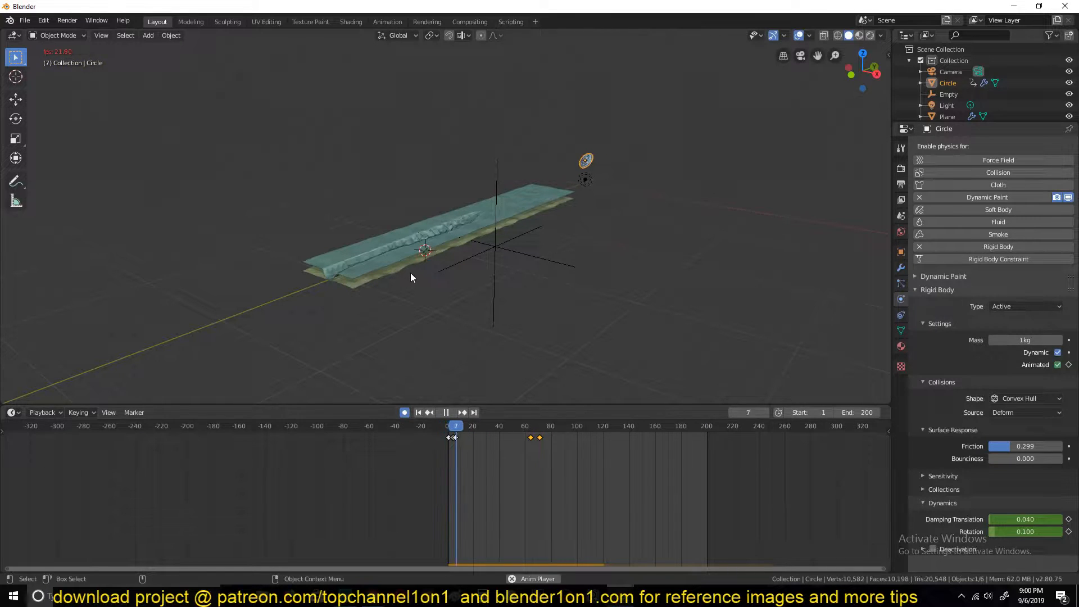
scroll(412, 271, "up", 2)
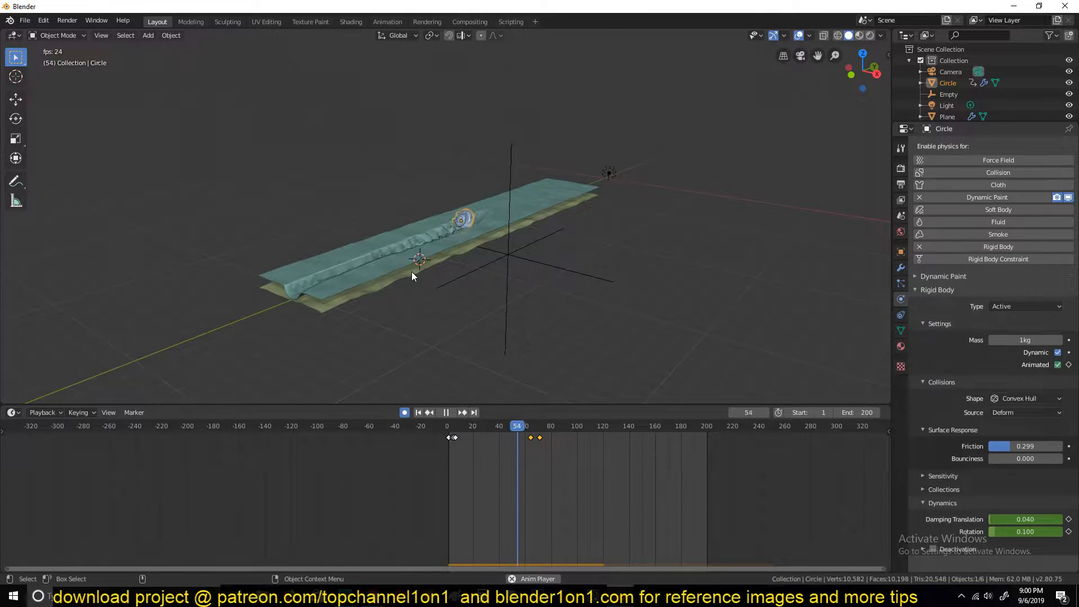
key("Escape")
key("space")
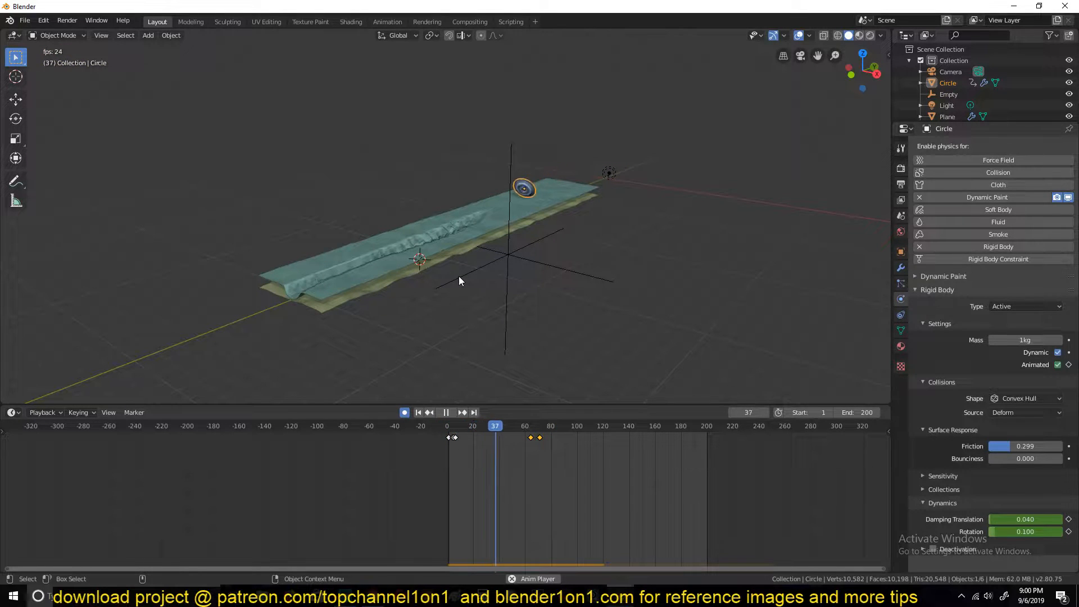
key("space")
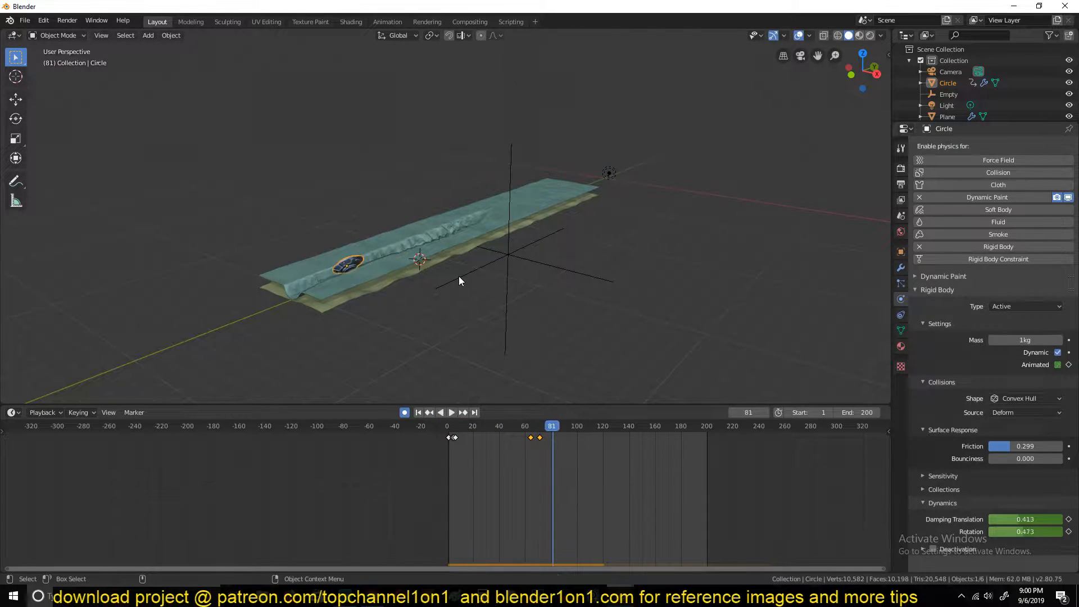
- Raise a crosswise edge loop of the passive ground plane about 4.7 m along Z with smooth proportional editing
left_click(438, 261)
key("Tab")
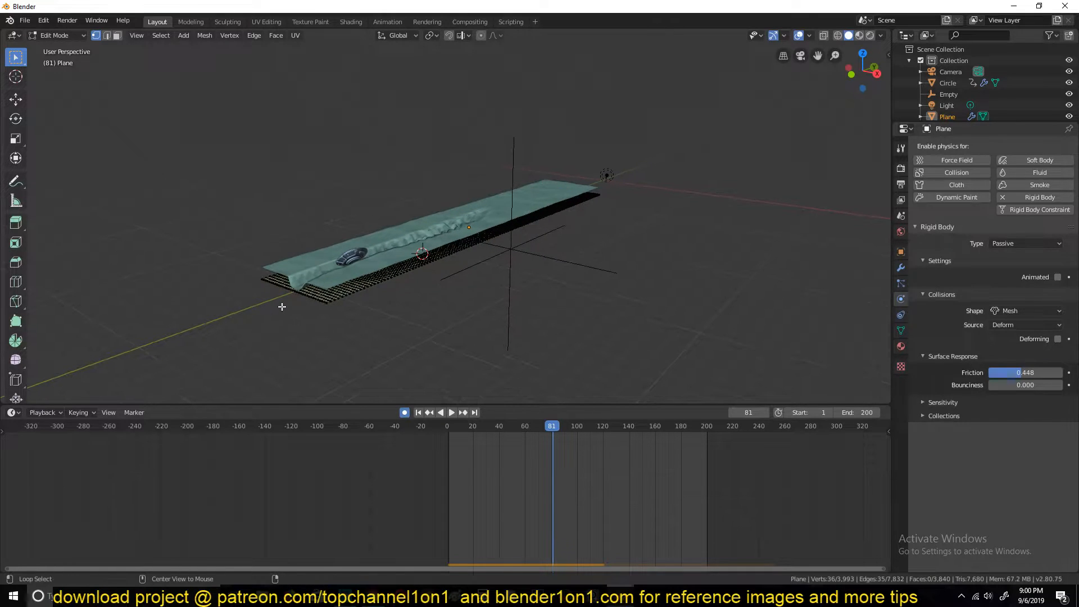
left_click(401, 268, "alt")
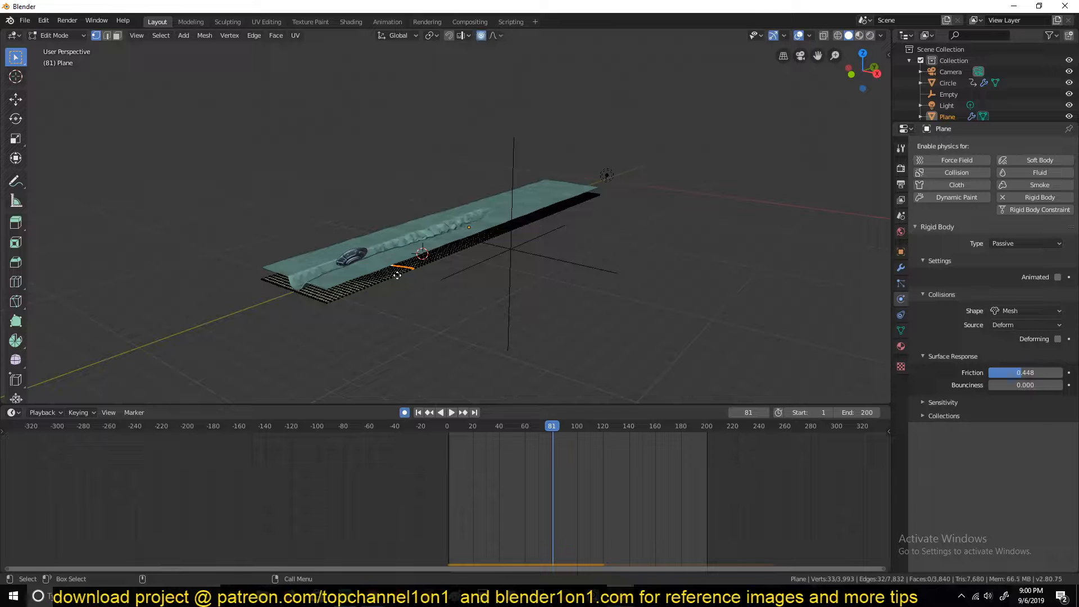
key("g")
key("z")
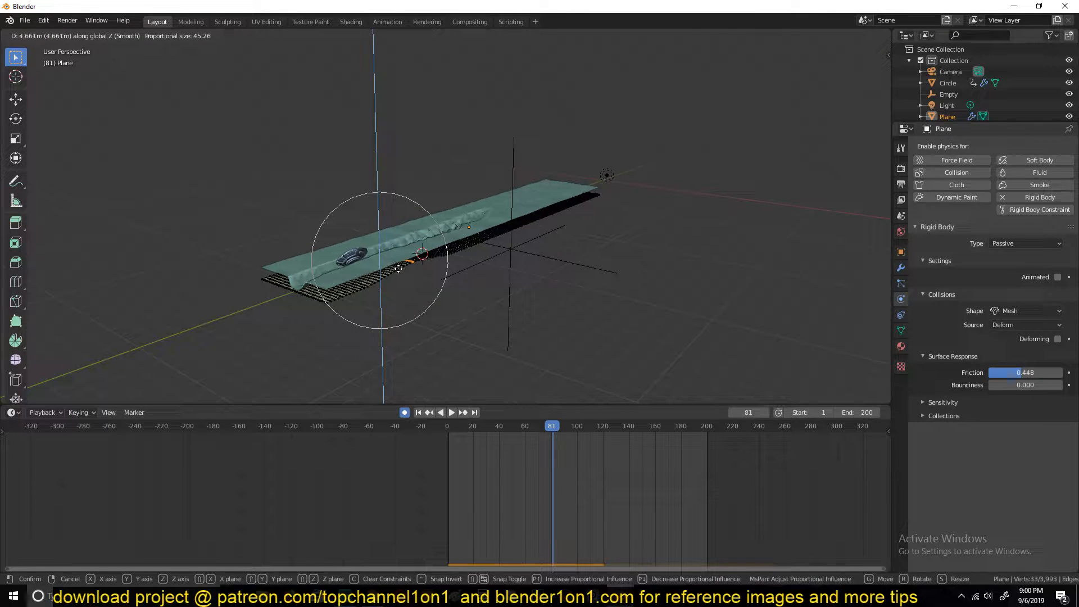
left_click(399, 269)
key("Tab")
- Play the simulation from frame 183 through the loop and watch the saucer cross the raised ground from a low angle
left_click(684, 427)
key("space")
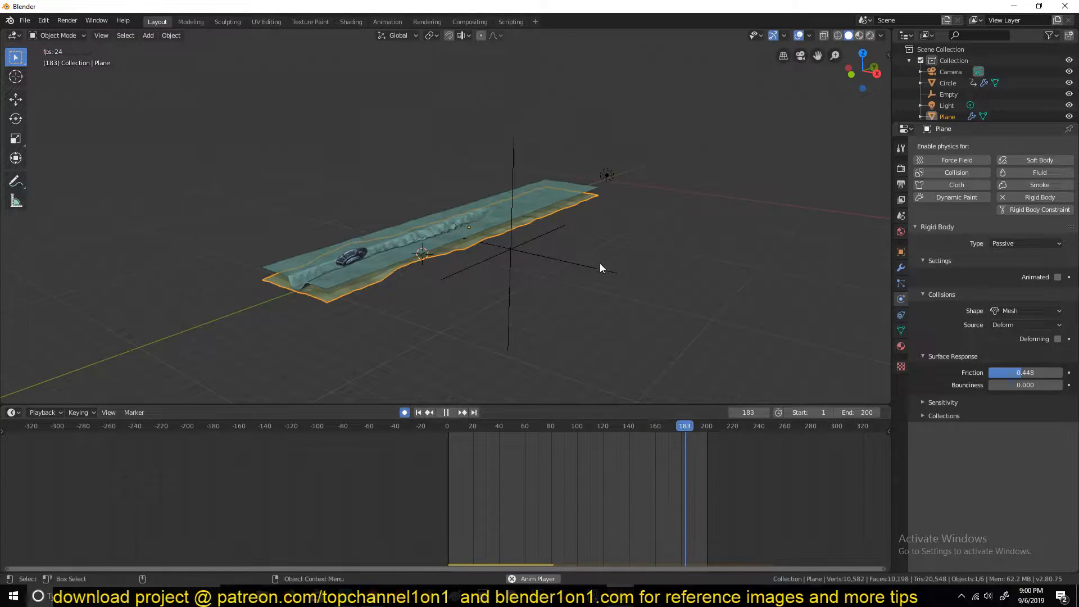
middle_click_drag(595, 254, 586, 244)
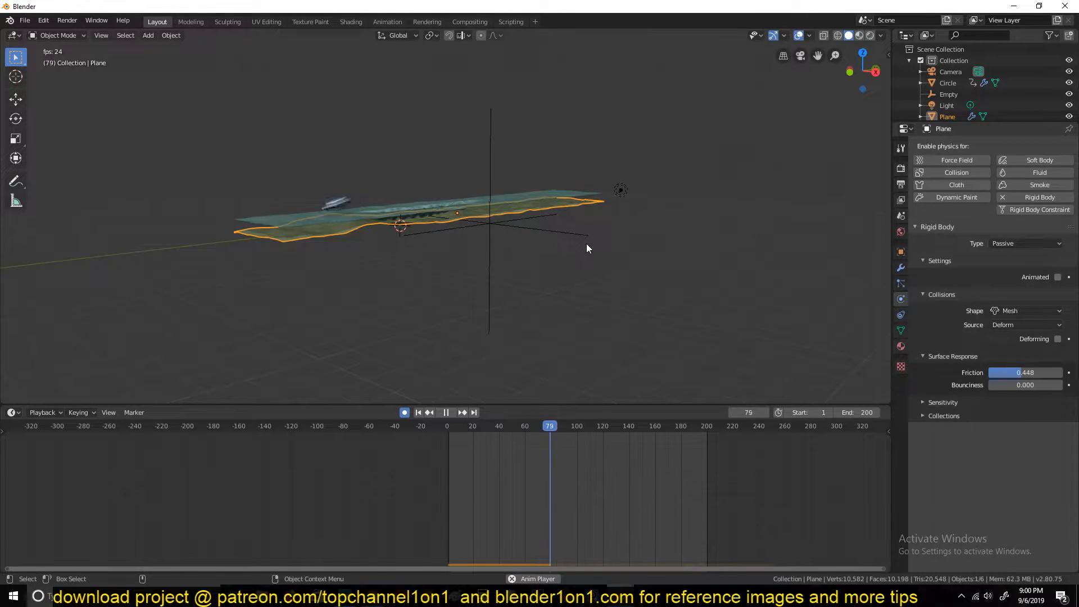
key("Escape")
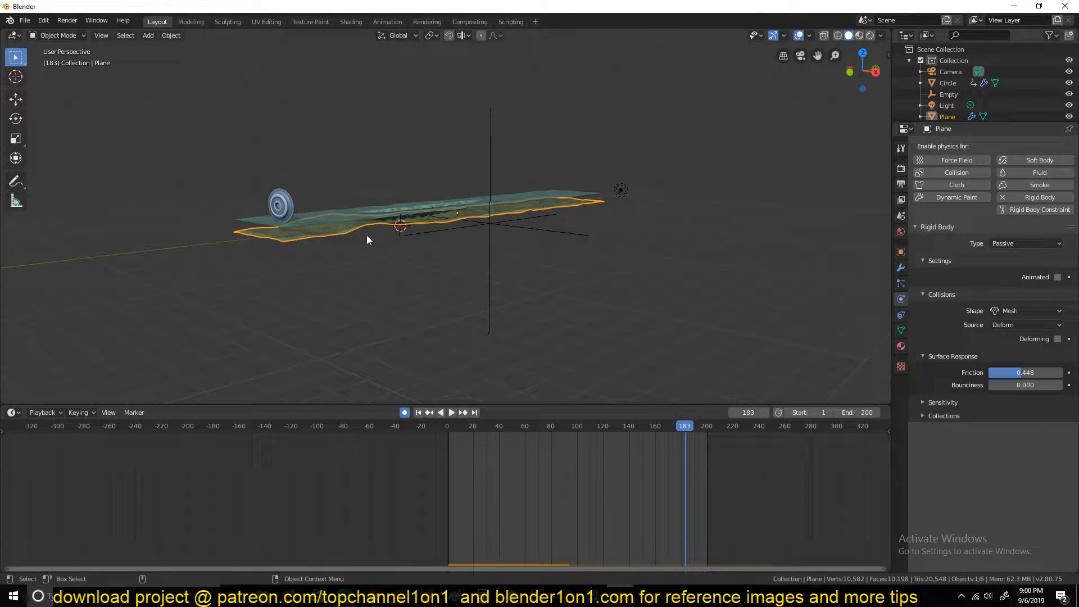
- Raise a single ground plane vertex ahead of the trail's end about 5 m along Z with smooth proportional editing
key("Tab")
middle_click_drag(323, 237, 284, 246)
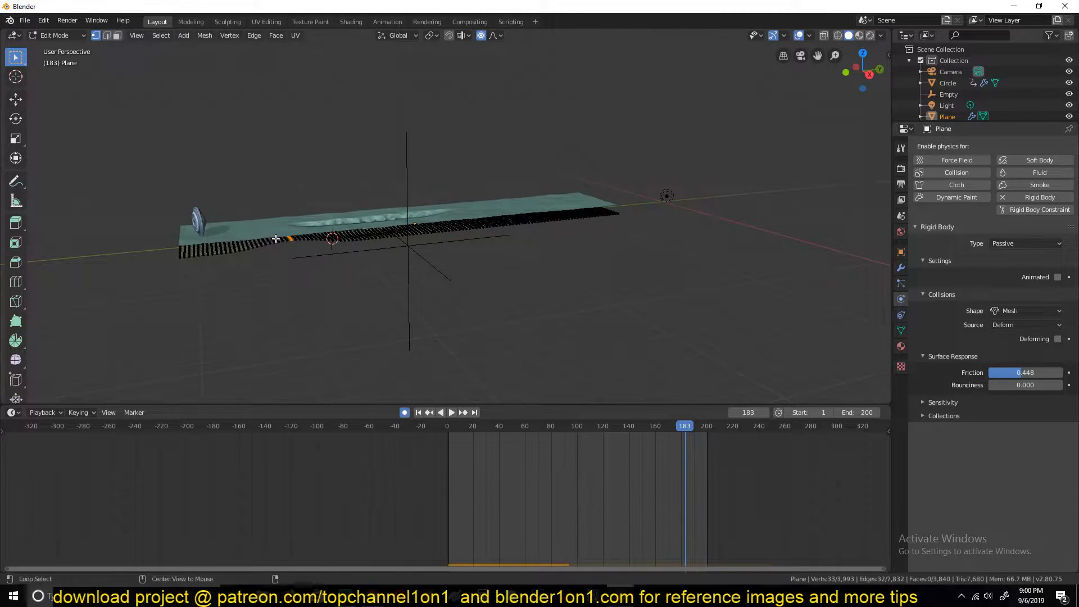
left_click(267, 242, "alt")
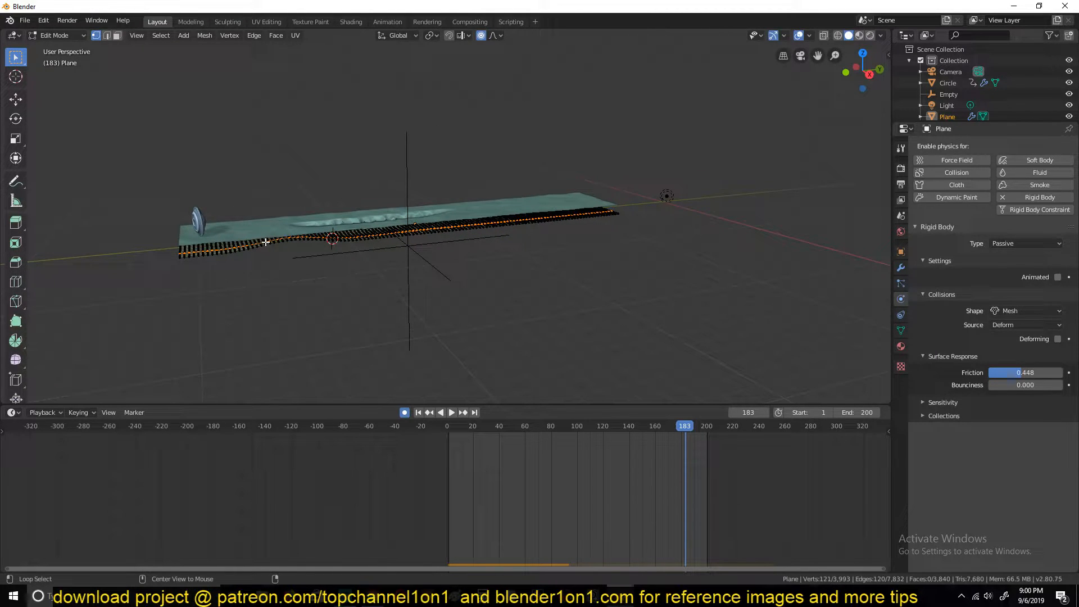
scroll(236, 253, "up", 3)
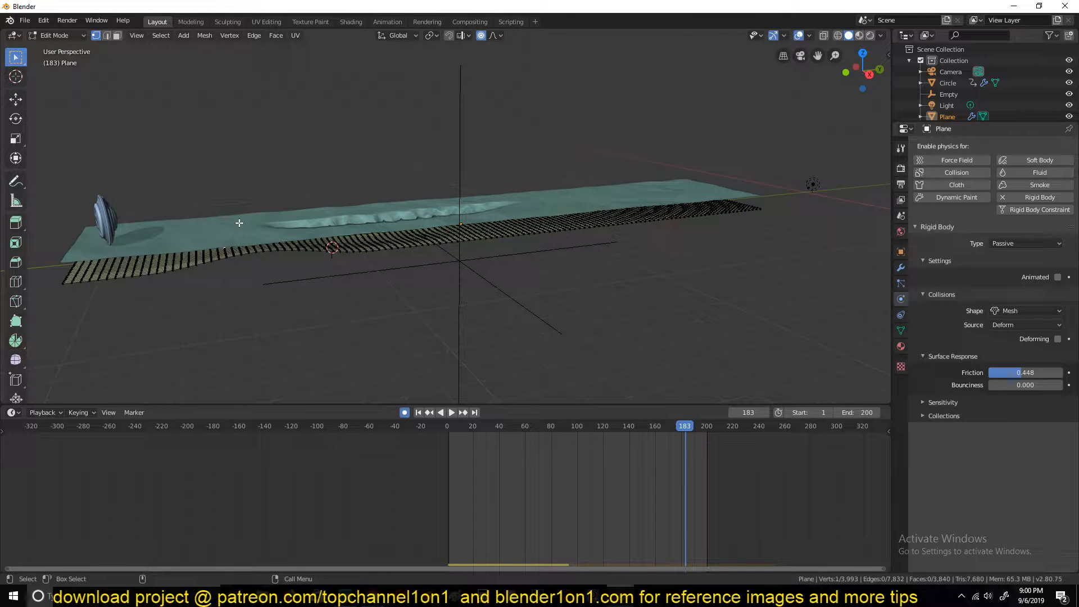
key("g")
key("z")
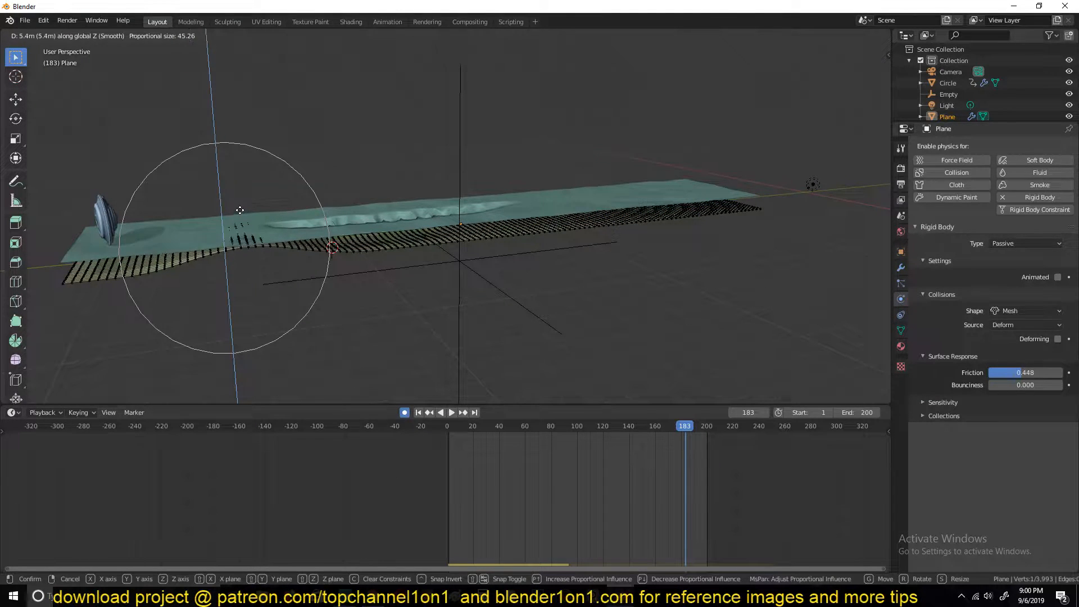
left_click(242, 214)
key("Tab")
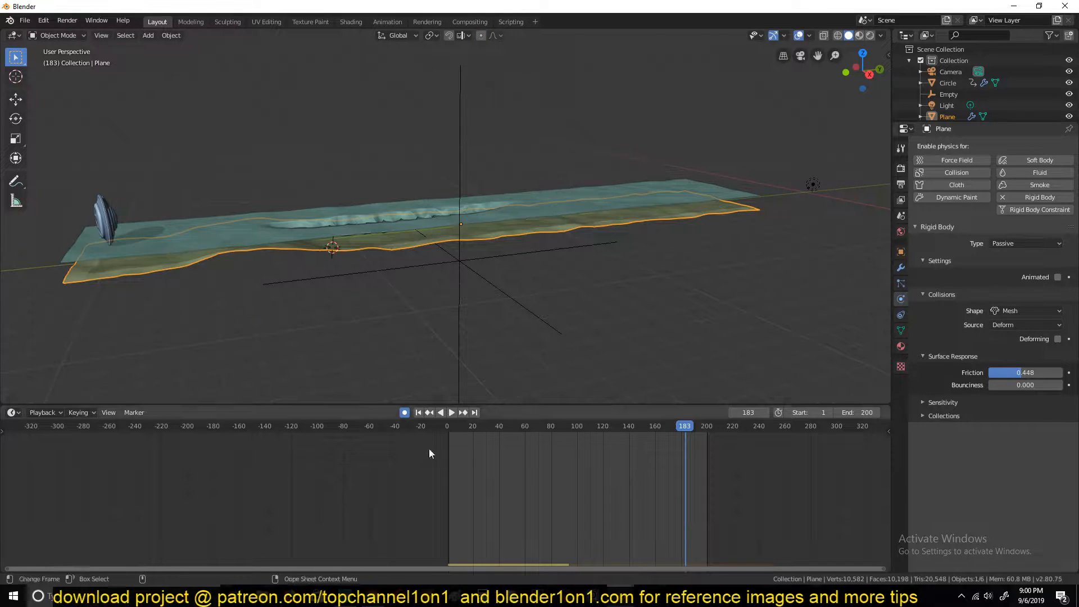
- Return to the start and replay the crash over the reshaped ground
key("shift+Left")
key("space")
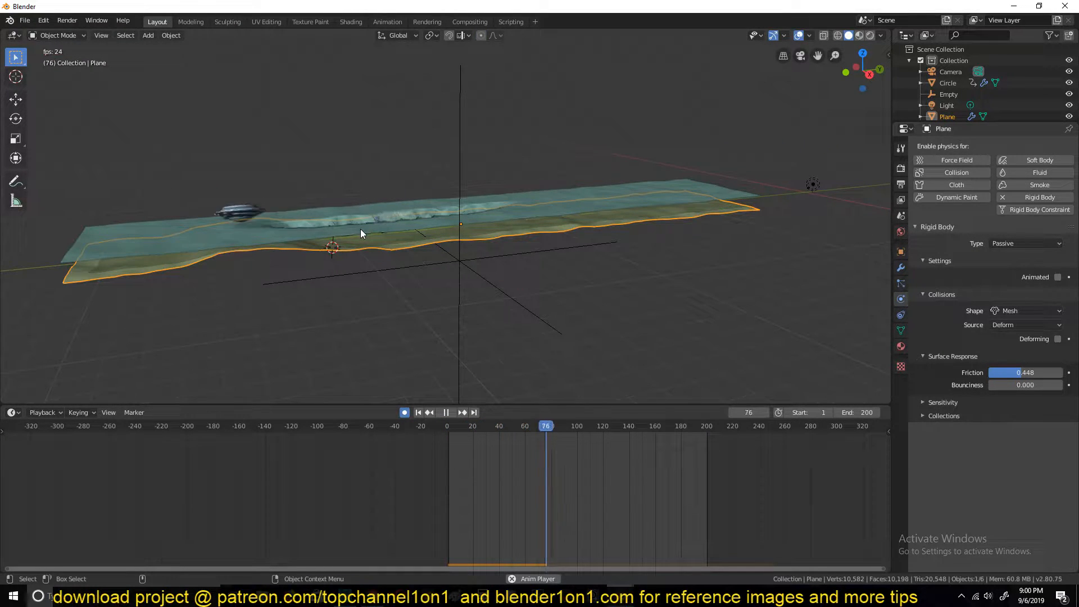
key("Escape")
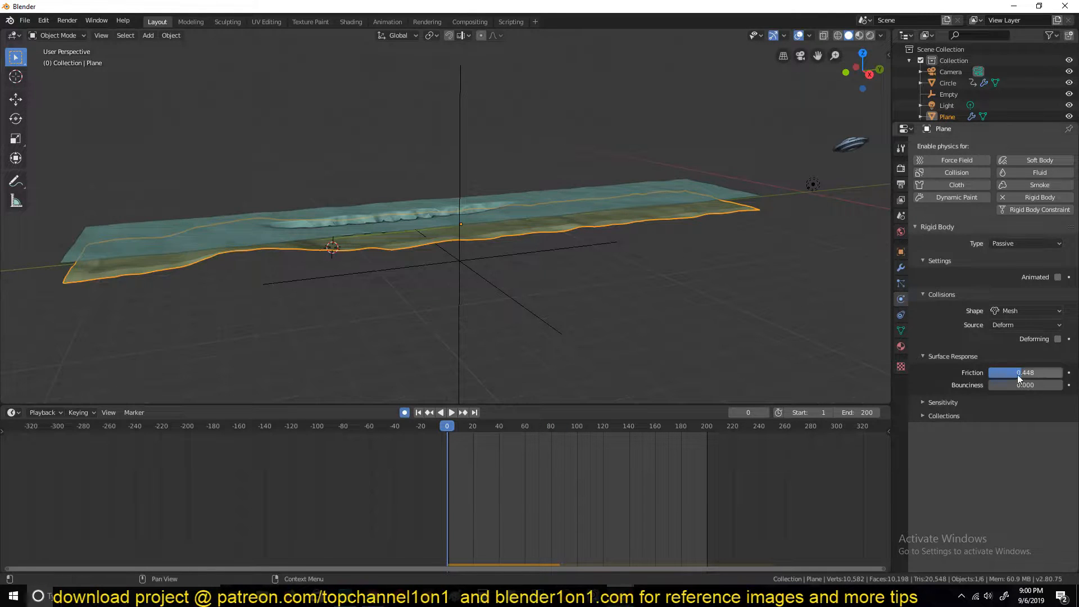
- Set the passive ground plane's friction to 0.858 and play the crash again
left_click_drag(1017, 372, 1047, 373)
key("space")
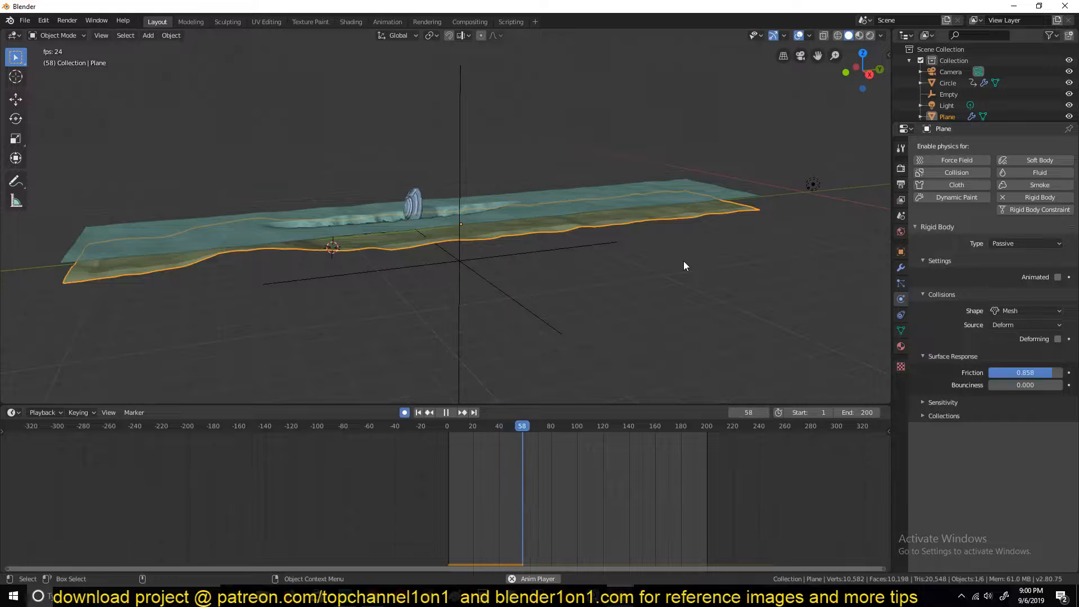
key("Escape")
- Scrub the crash to frame 73 and inspect the saucer's tilt and the trail behind it
mouse_move(683, 260)
middle_mouse_down()
mouse_move(744, 274)
mouse_move(696, 267)
middle_mouse_up()
scroll(704, 271, "up", 3)
mouse_move(499, 475)
right_mouse_down()
mouse_move(531, 470)
mouse_move(516, 473)
right_mouse_up()
middle_click_drag(488, 285, 207, 204)
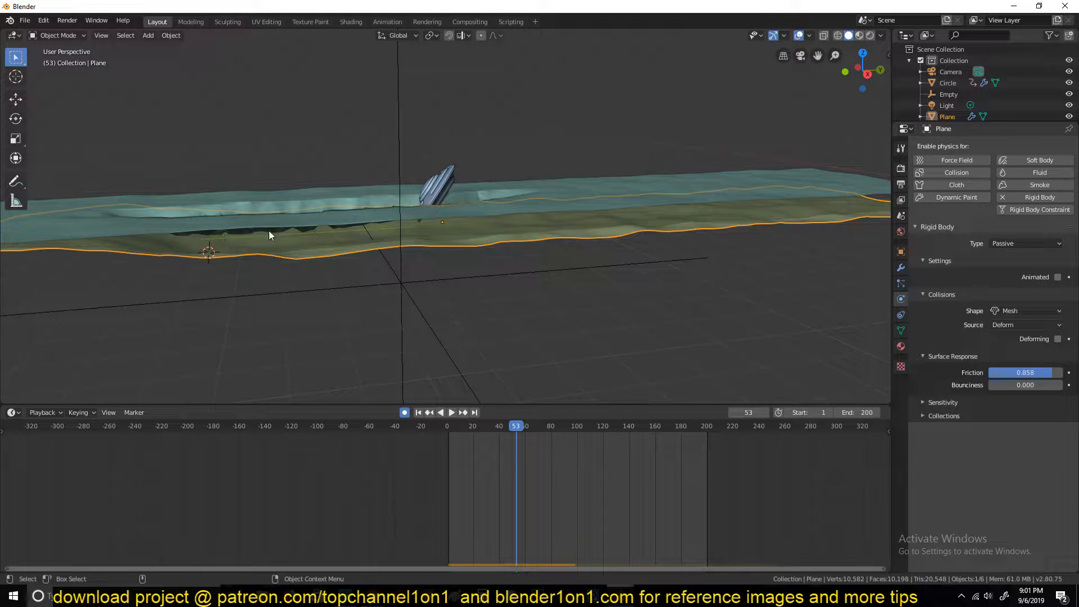
middle_click_drag(304, 240, 432, 237)
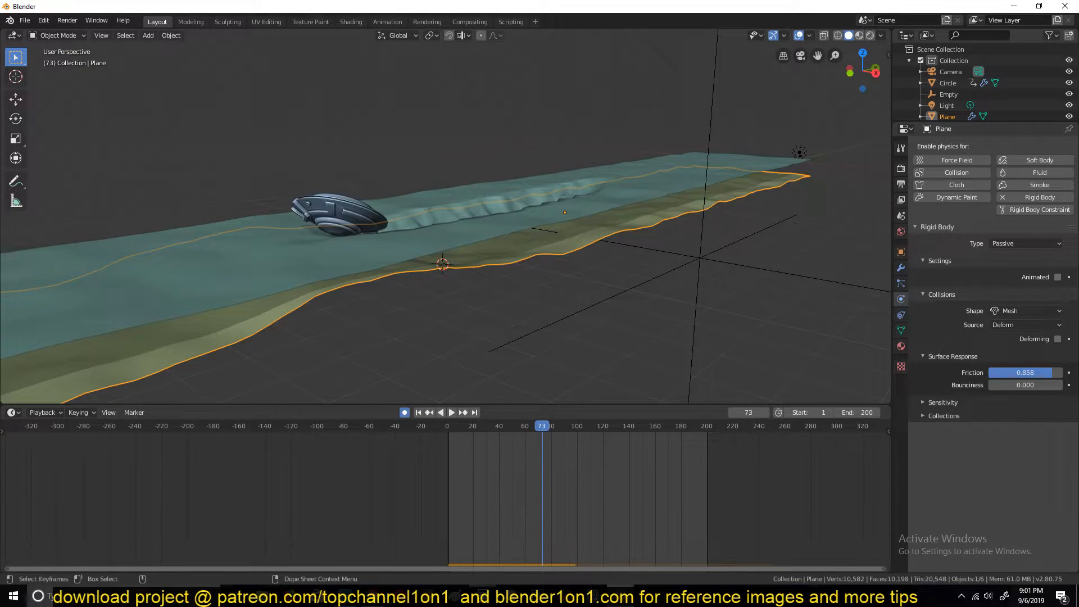
- Switch to the Blender window with alien saucer1.blend, stop playback at frame 285 and show the deselected scene in LookDev shading
left_click(522, 517)
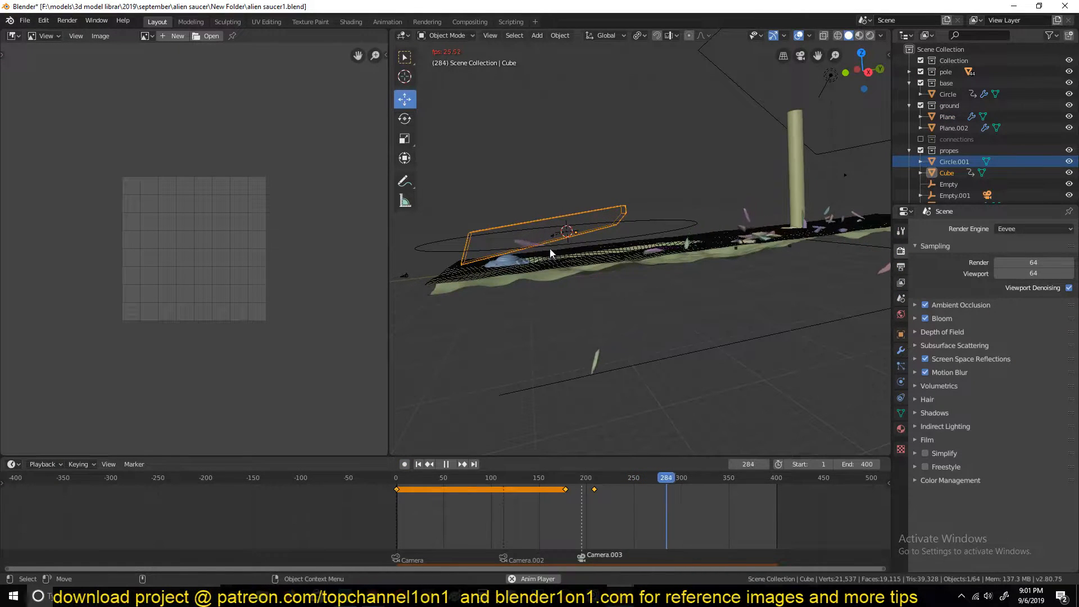
key("space")
middle_click_drag(562, 272, 635, 275)
scroll(642, 291, "up", 4)
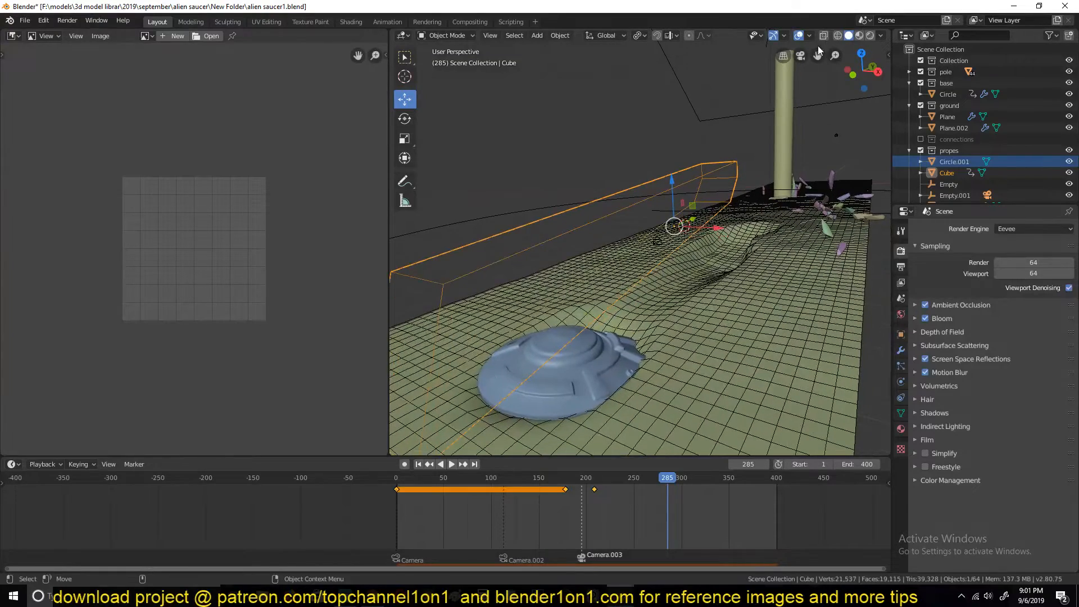
left_click(859, 36)
key("alt+a")
middle_click_drag(596, 382, 565, 302)
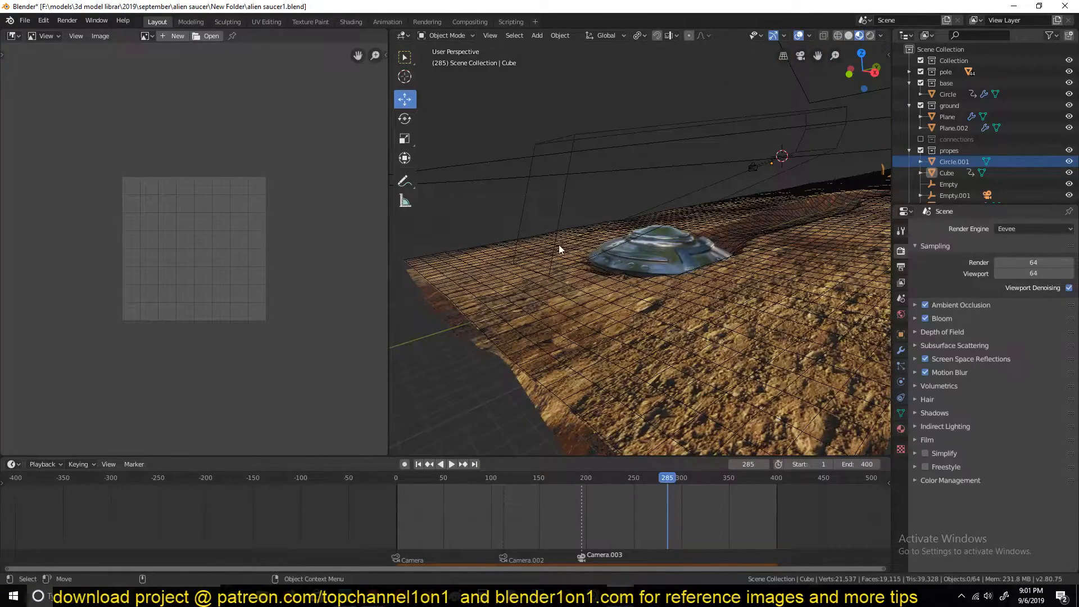
- Examine the textured saucer, its trail and the pole debris, and select the ground mesh the trail is dug into
scroll(564, 214, "down", 5)
middle_click_drag(563, 214, 535, 255, "shift")
scroll(535, 256, "up", 5)
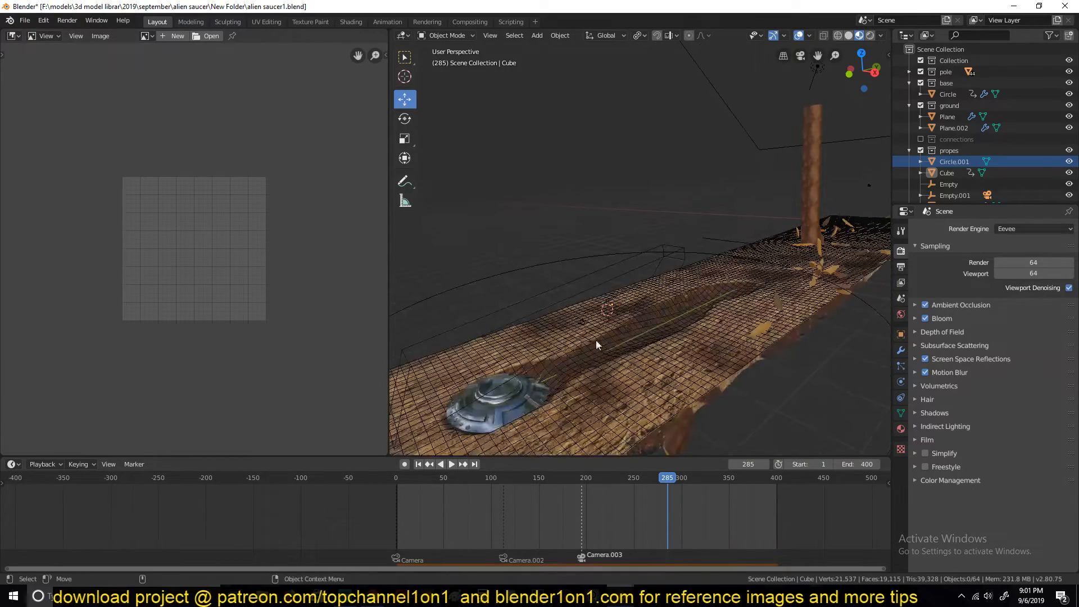
middle_click_drag(592, 335, 571, 354, "shift")
scroll(571, 354, "down", 1)
scroll(571, 351, "down", 2)
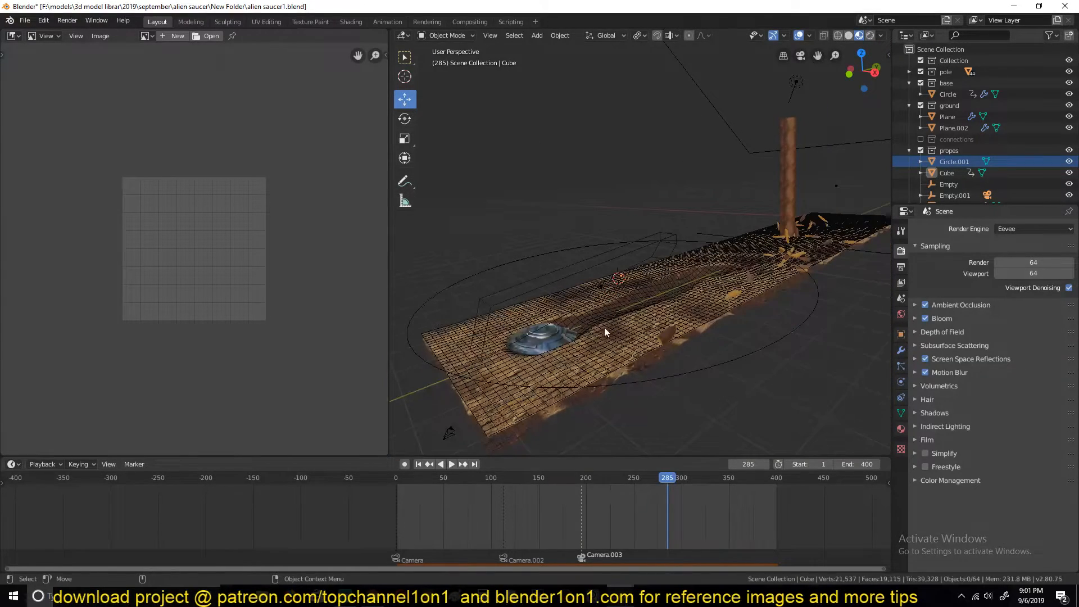
scroll(629, 343, "up", 2)
middle_click_drag(648, 320, 649, 274, "shift")
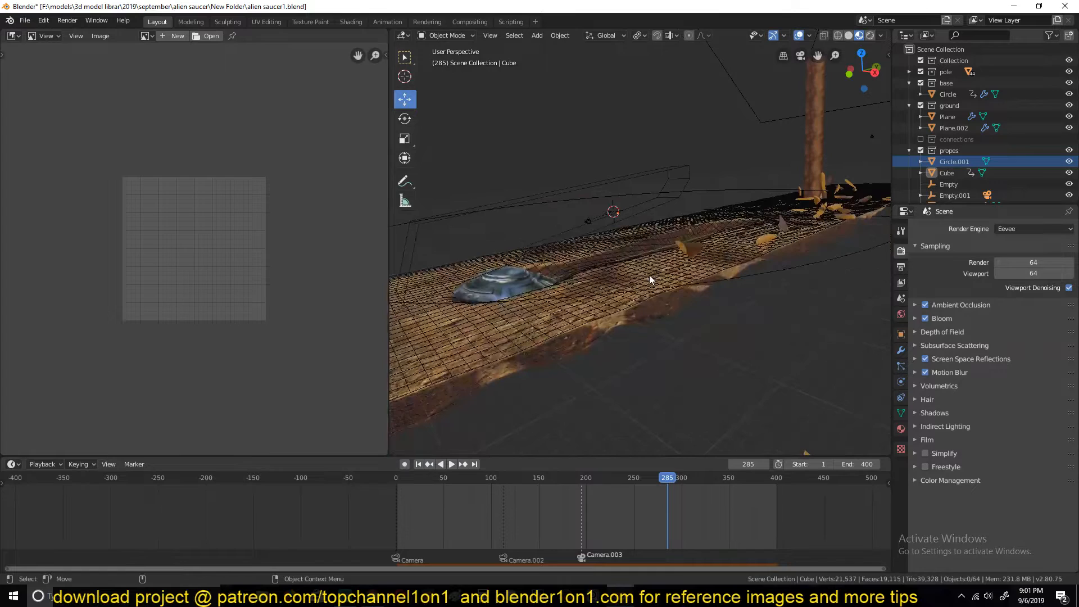
left_click(649, 275)
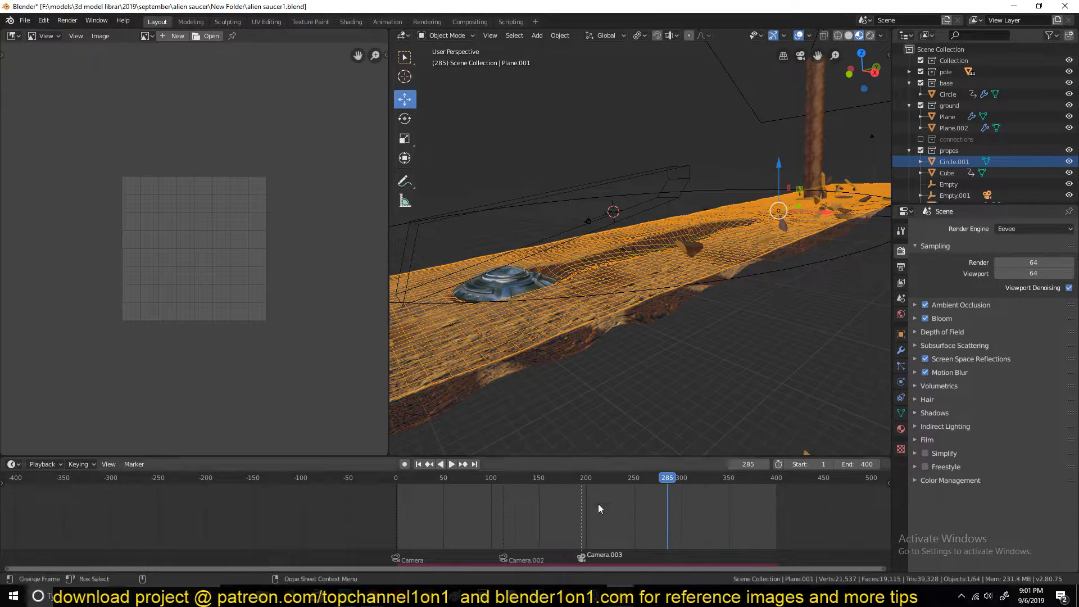
- Compare the finished project with the practice scene by switching to the untitled Blender window and back
mouse_move(622, 594)
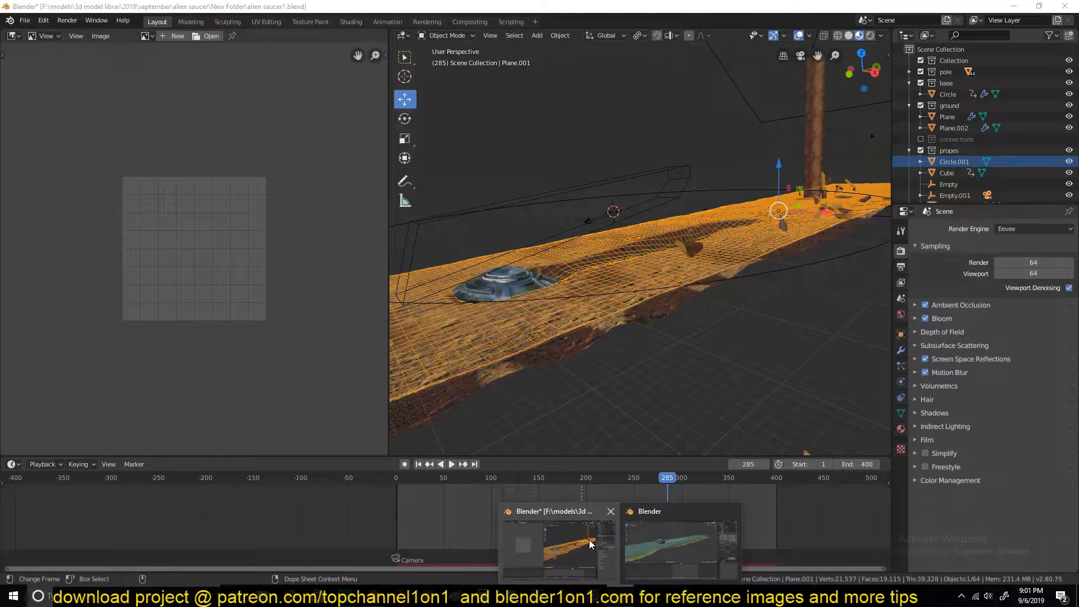
left_click(676, 538)
middle_click_drag(677, 299, 571, 401)
mouse_move(586, 595)
left_click(579, 528)
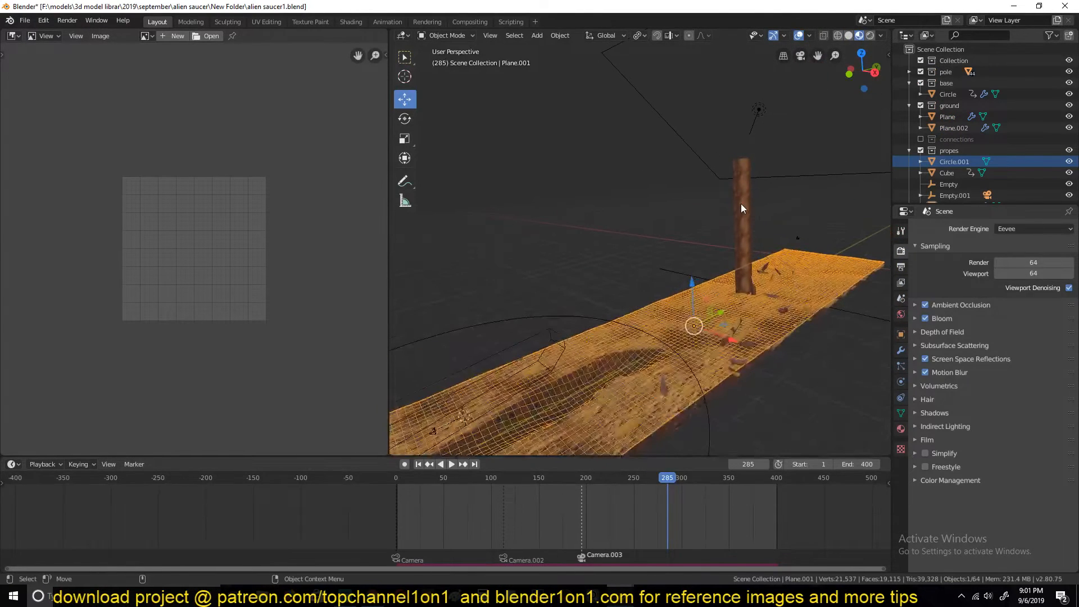
- Hide the intact pole Circle.001, rewind to before the impact and play the saucer shattering the pole up to frame 147
left_click(741, 205)
key("h")
left_click(752, 287)
left_click_drag(648, 479, 474, 520)
key("space")
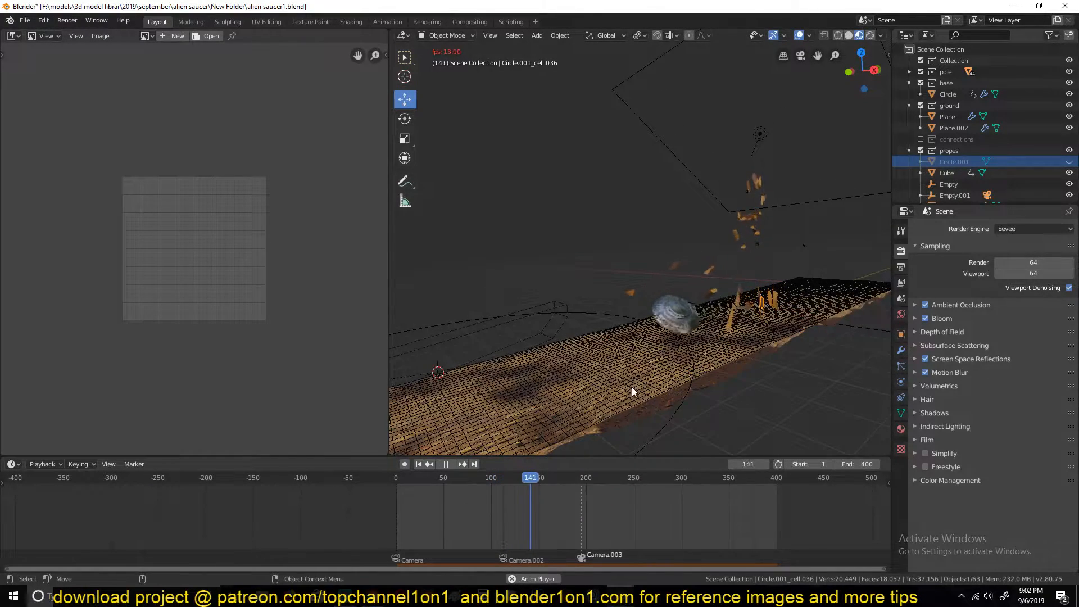
key("space")
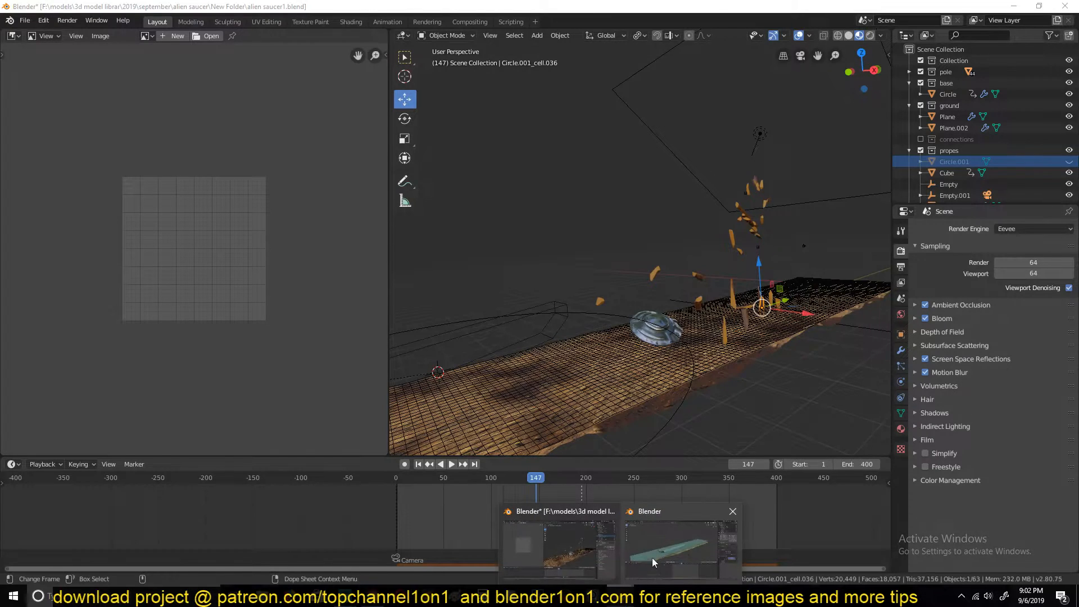
- Switch back to the untitled Blender practice scene and examine the saucer and its trail from above and the side
left_click(658, 542)
middle_click_drag(636, 288, 612, 196)
scroll(632, 293, "up", 2)
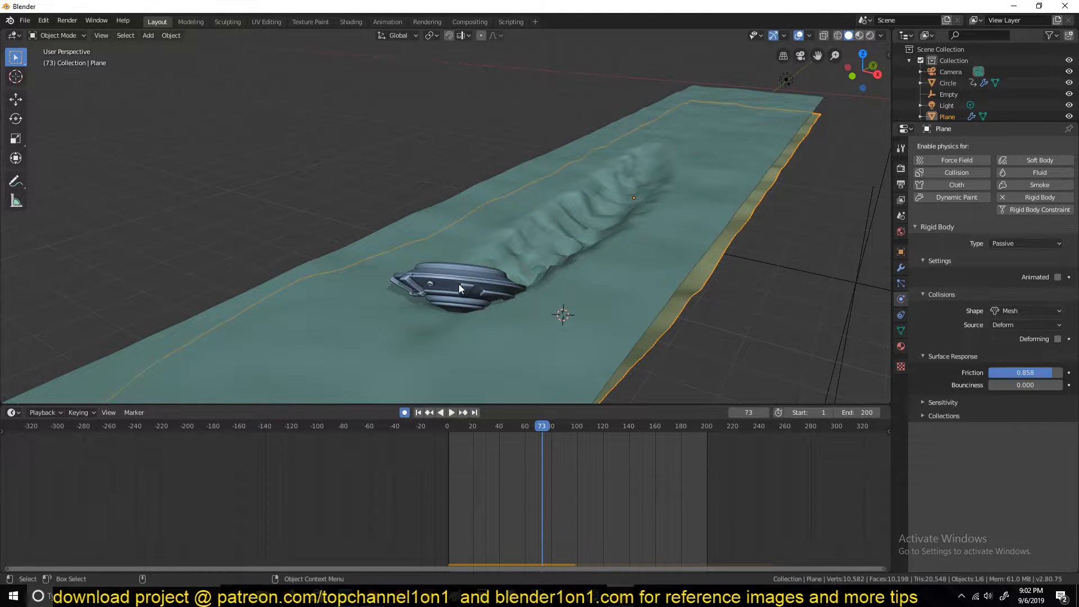
middle_click_drag(567, 284, 561, 234)
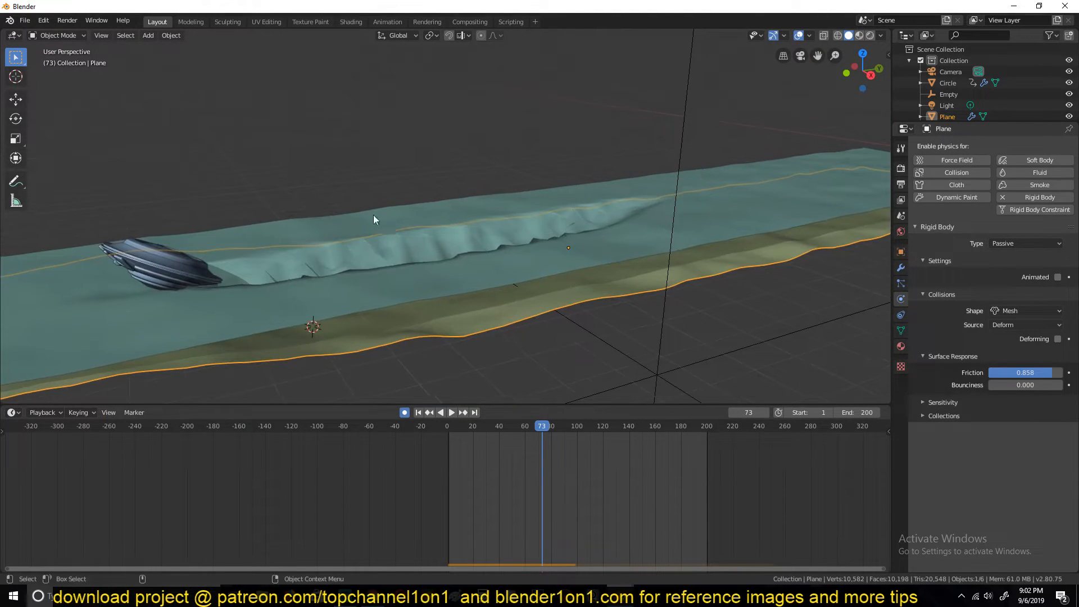
- Add an ico sphere, scale it up and raise it along Z above the ground near the saucer
key("shift+a")
mouse_move(505, 172)
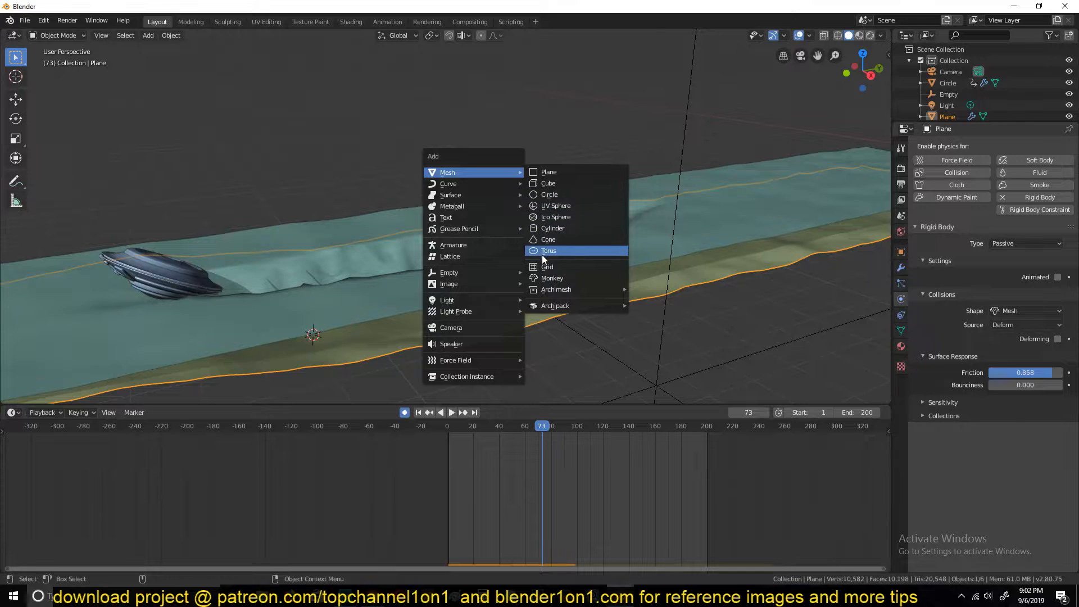
left_click(550, 215)
scroll(649, 216, "down", 5)
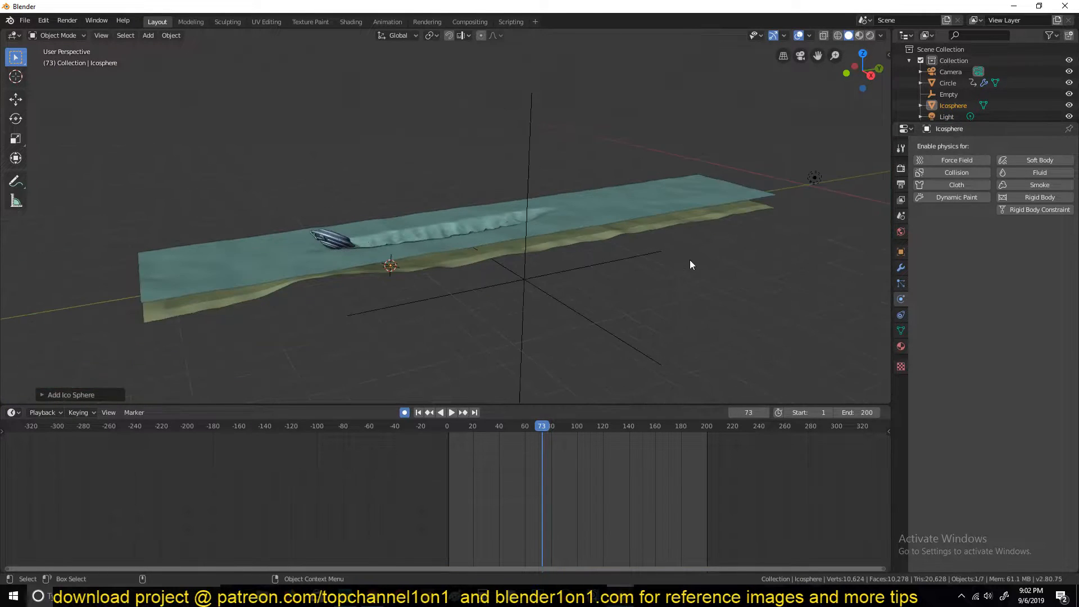
key("s")
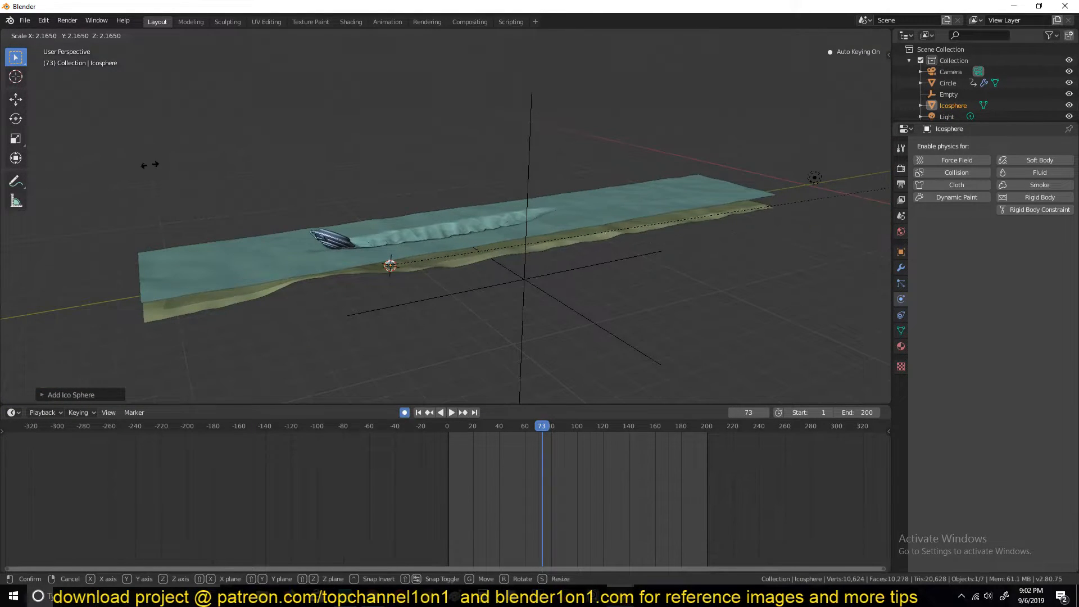
left_click(147, 164)
key("g")
key("z")
left_click(350, 268)
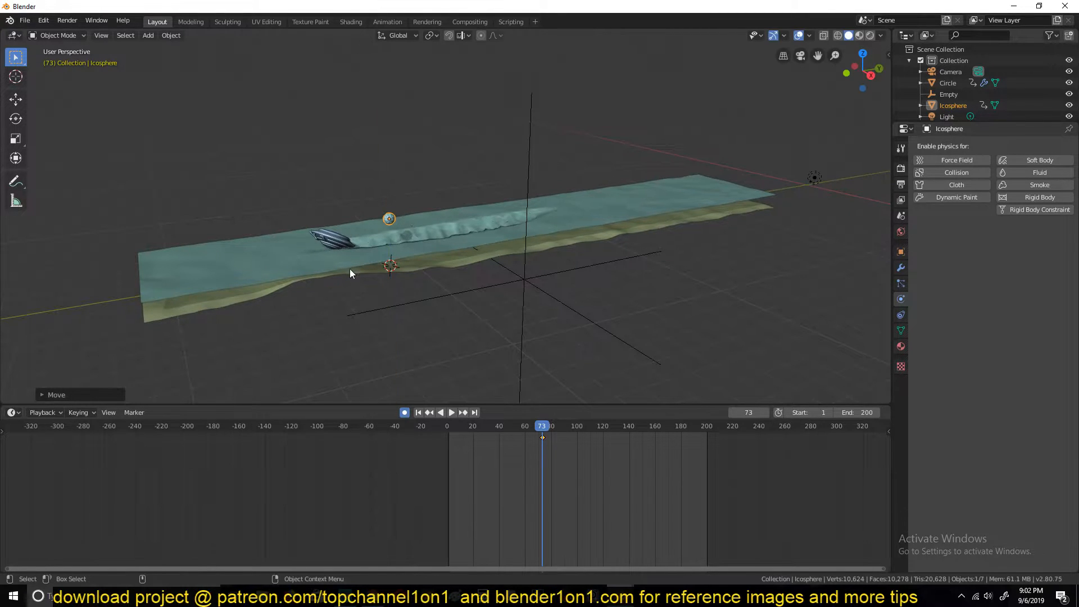
- Move the ico sphere along X toward the far side of the ground, and delete it
scroll(456, 282, "up", 4)
key("g")
key("x")
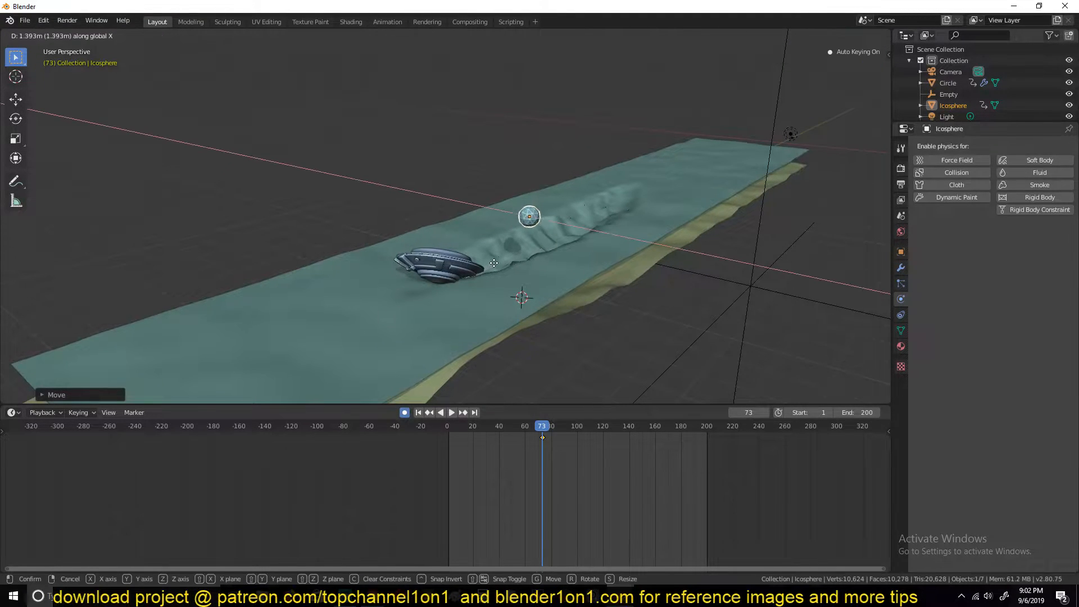
left_click(463, 239)
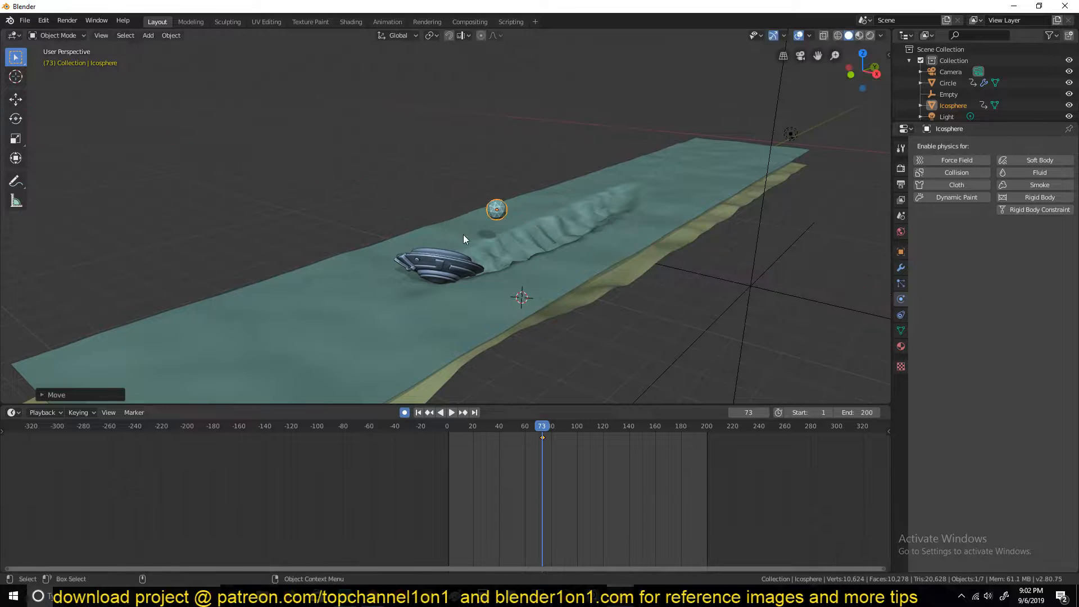
key("Delete")
- Add a cube, raise it along Z above the trail and scale it up as an obstacle for the saucer
key("shift+a")
mouse_move(521, 221)
left_click(567, 235)
key("s")
right_click(578, 264)
key("g")
key("z")
left_click(582, 190)
key("s")
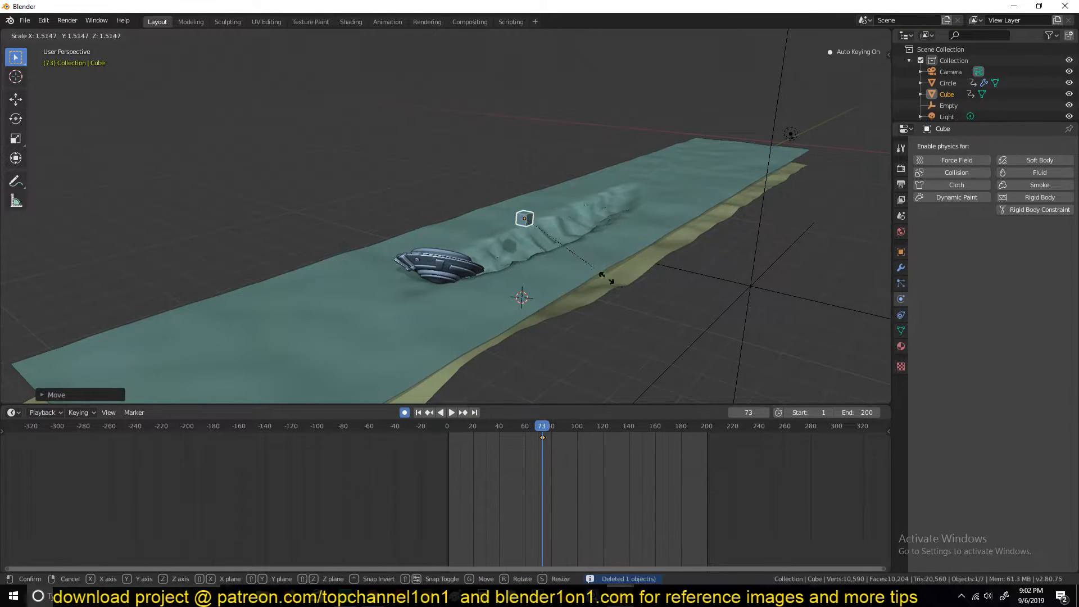
left_click(613, 281)
- Move the cube about -13.8 m along X to the far side of the trail and lower it toward the ground
key("g")
key("x")
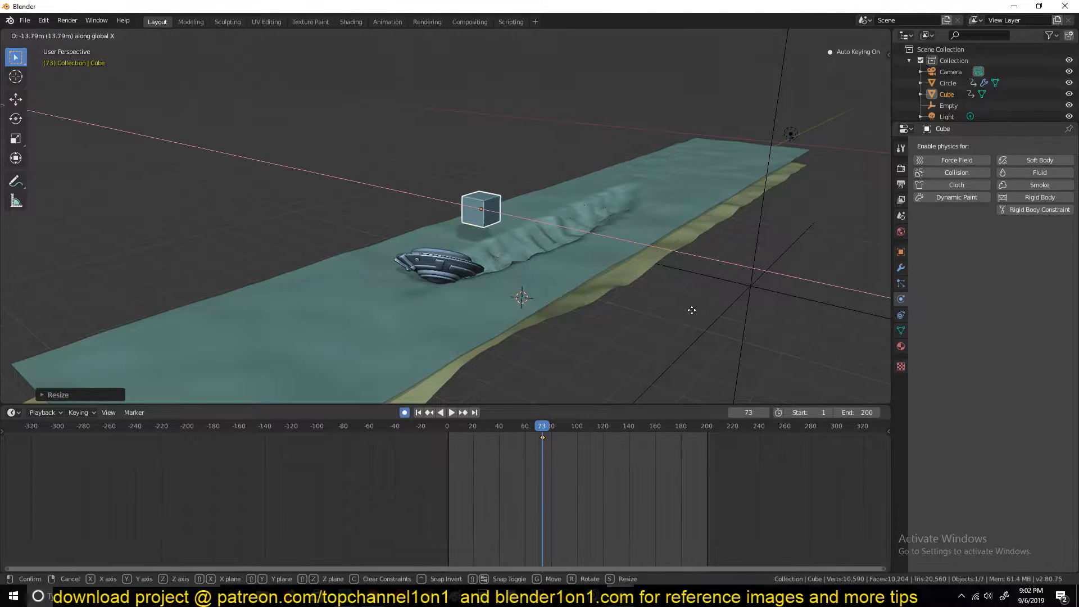
left_click(692, 310)
key("g")
key("z")
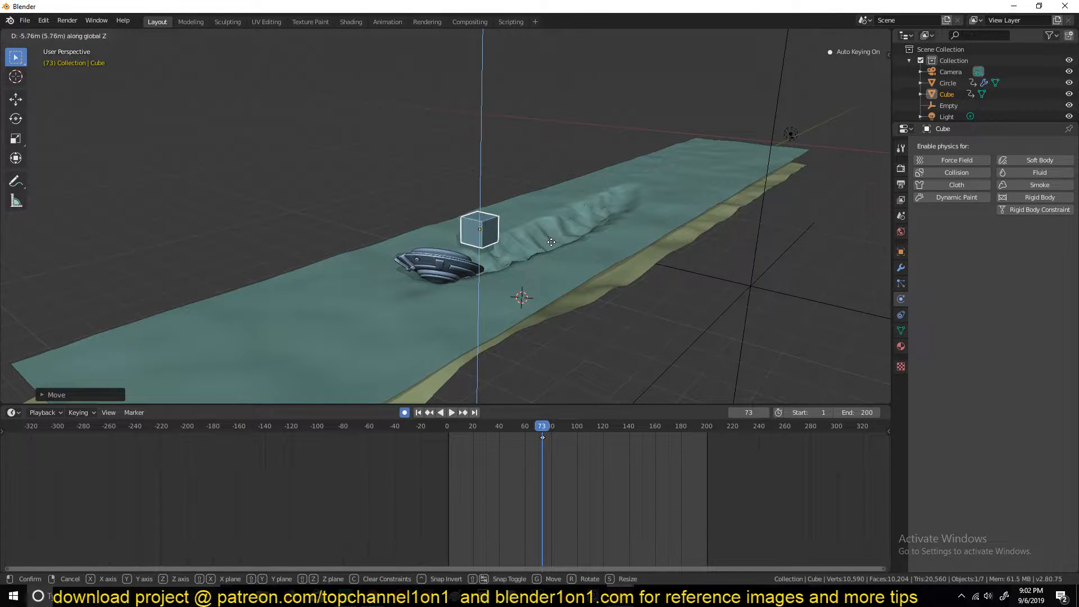
left_click(549, 246)
- Shrink the cube slightly, shift it farther along X toward the ground's far edge and lower it onto the surface
scroll(528, 248, "up", 5)
key("s")
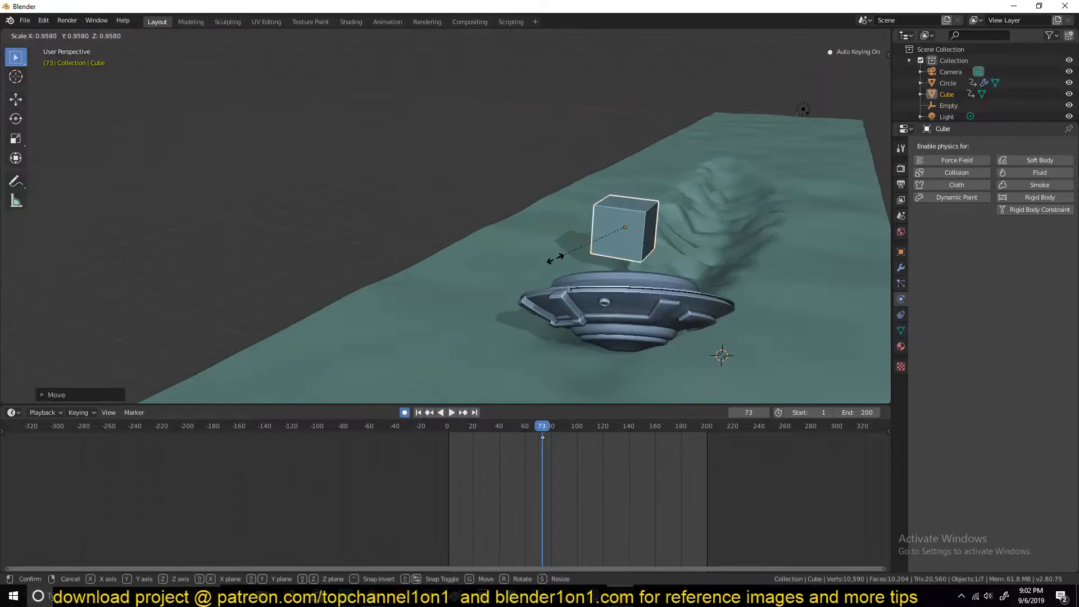
left_click(541, 255)
key("g")
key("x")
left_click(605, 246)
key("g")
key("z")
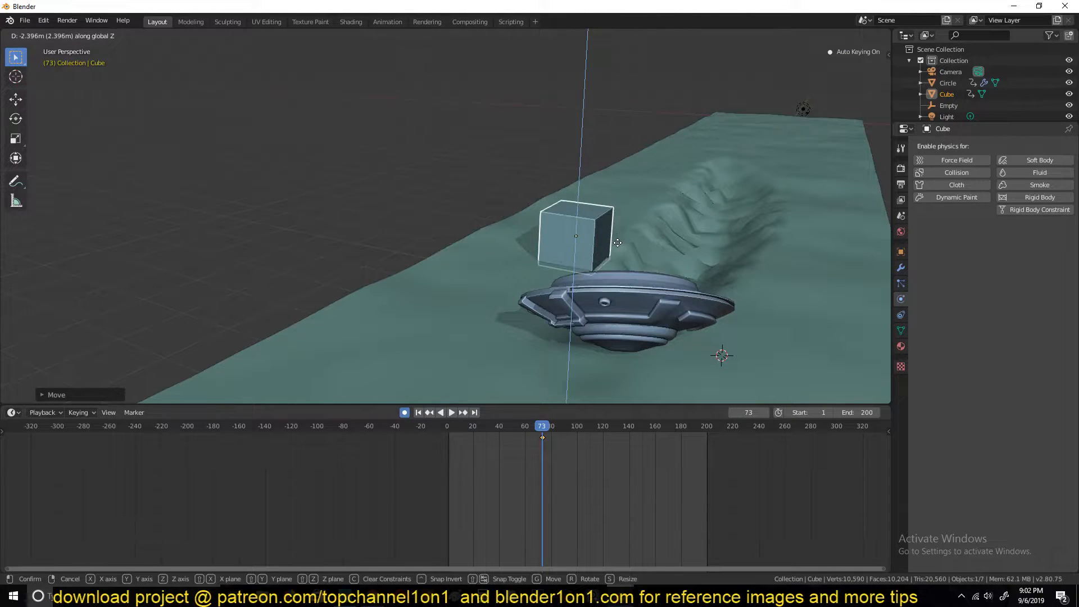
left_click(565, 239)
- Duplicate the cube along X, and duplicate the resulting pair along X to form a row of four adjacent cubes
key("shift+d")
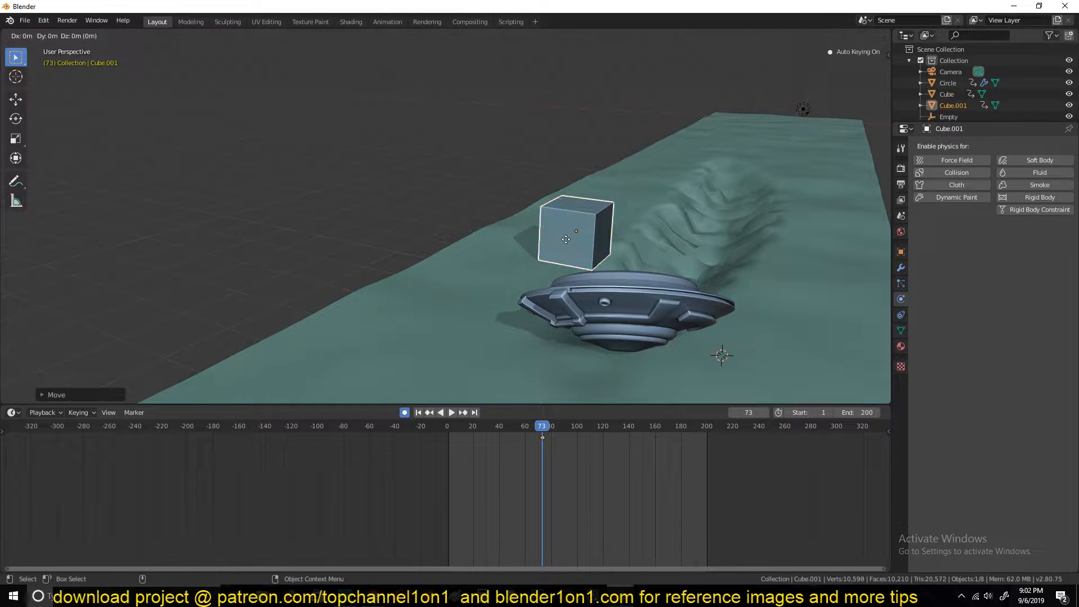
key("x")
left_click(623, 248)
left_click(577, 238, "shift")
key("shift+d")
key("x")
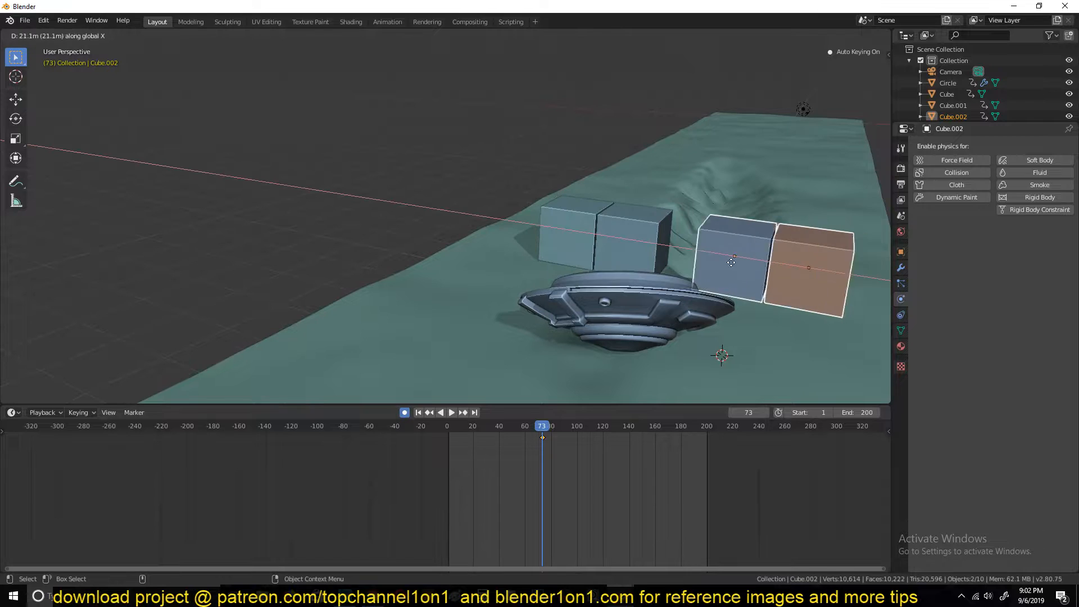
left_click(709, 259)
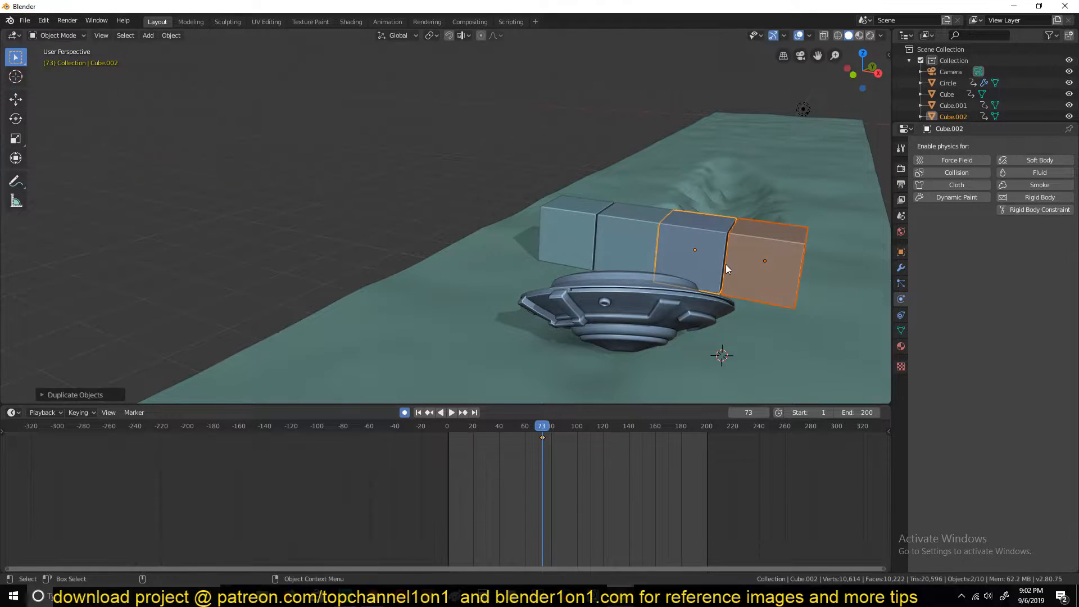
key("g")
key("x")
left_click(733, 264)
- Duplicate the end cube along X to extend the row to five cubes across the trail
middle_click_drag(735, 265, 653, 270, "shift")
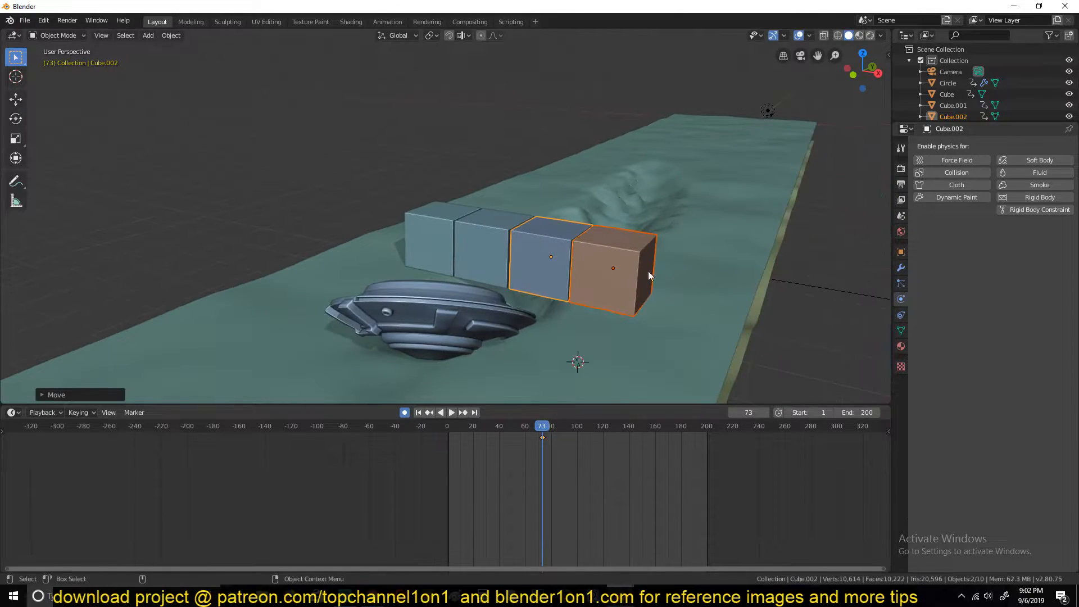
left_click(621, 272)
key("shift+d")
key("x")
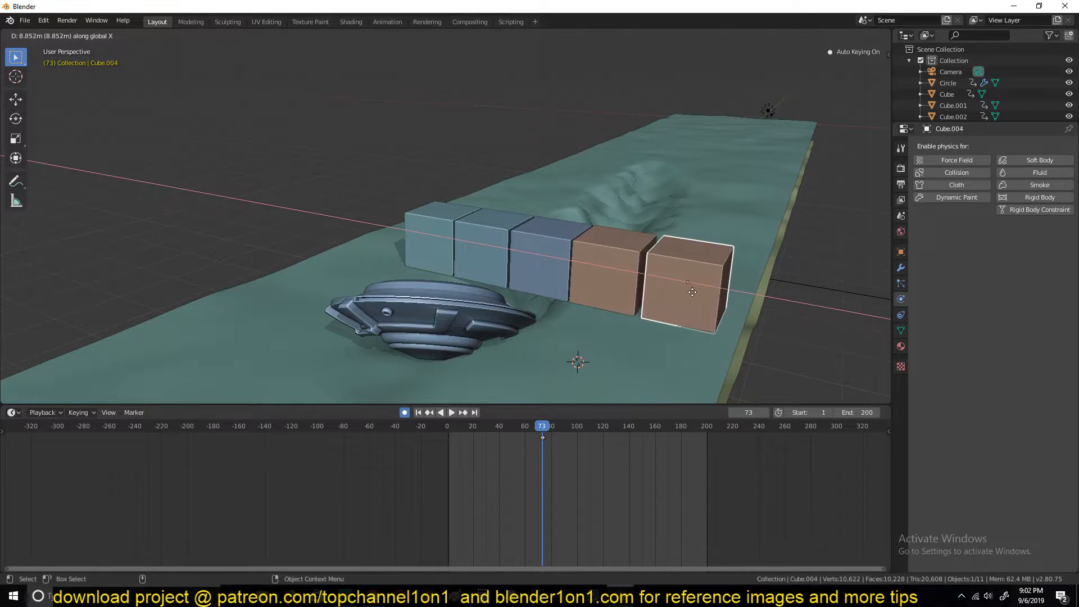
left_click(689, 291)
- Duplicate the last two cubes upward along Z as a second layer and offset them along X over the joints below
left_click(621, 271, "shift")
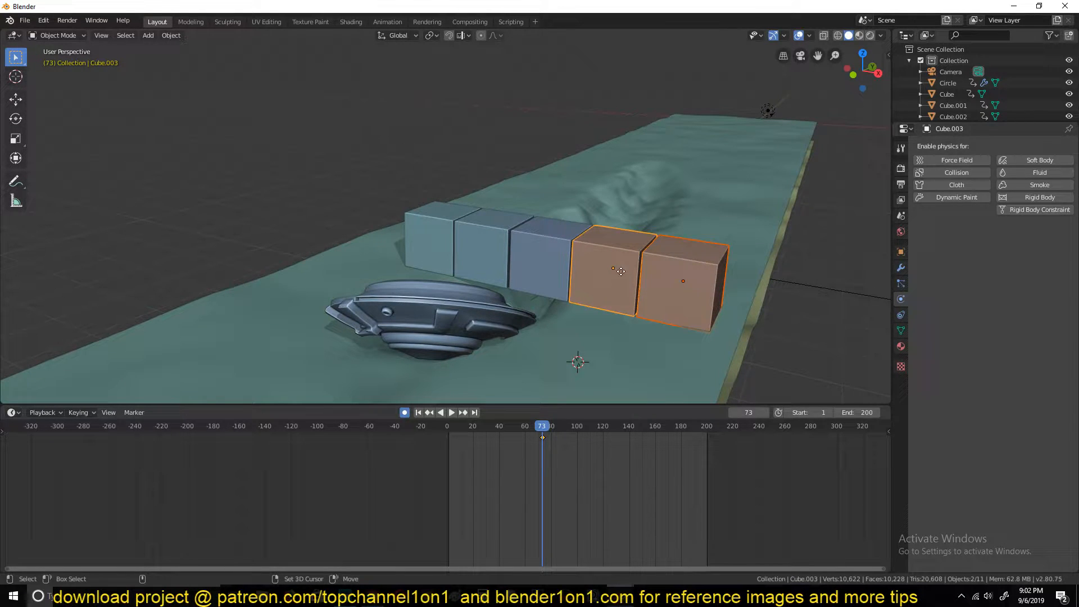
key("shift+d")
key("z")
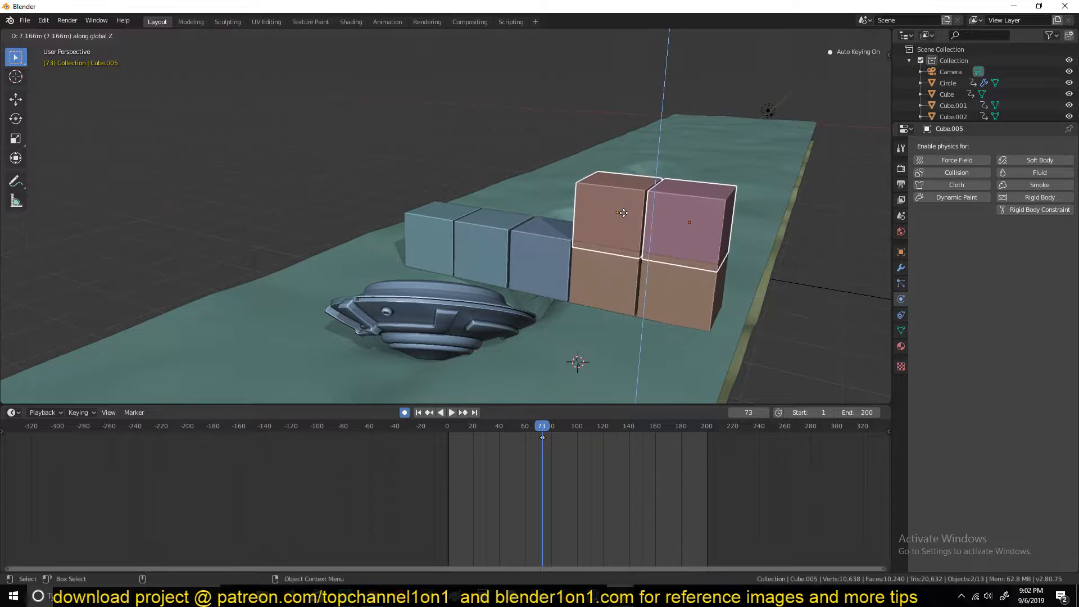
left_click(625, 206)
key("g")
key("x")
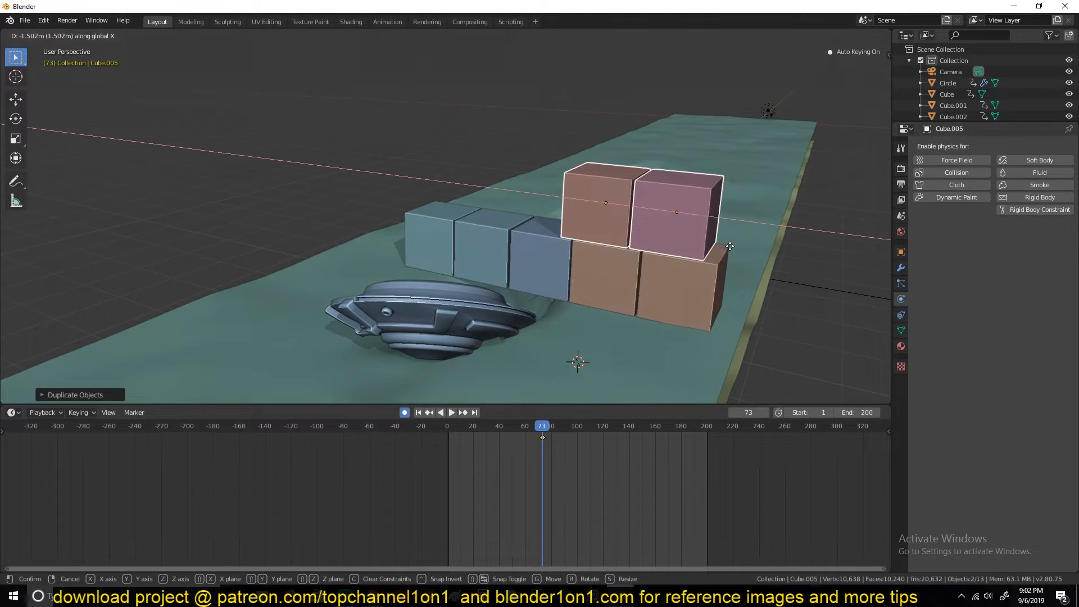
left_click(718, 245)
- Duplicate the two upper cubes along X to complete a second layer of four cubes
key("shift+d")
key("x")
left_click(597, 240)
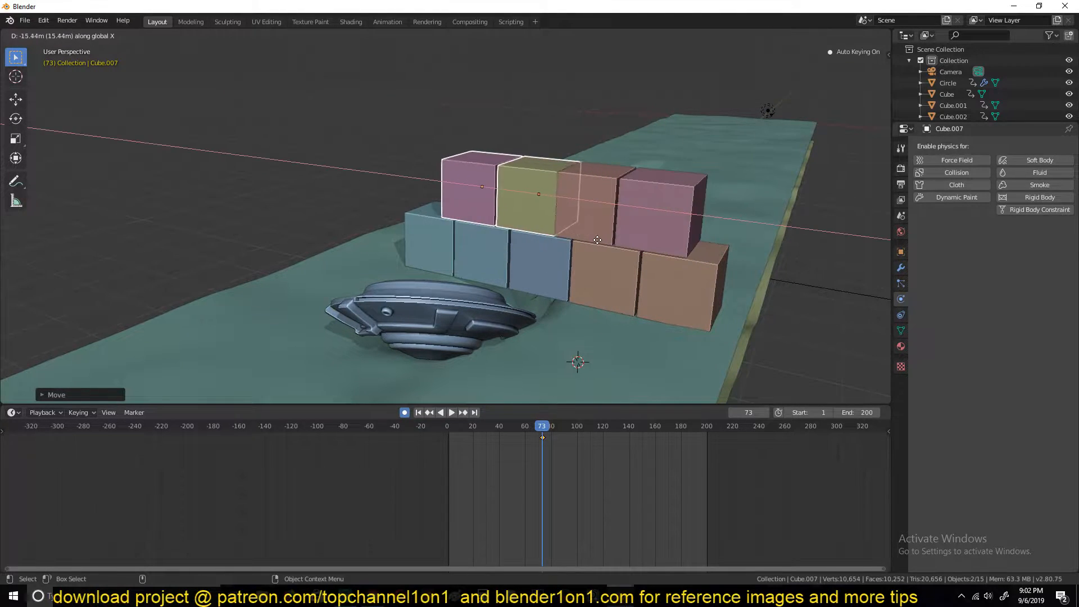
left_click(609, 250)
- Play the crash animation up to frame 83 and check how the saucer meets the cube wall
middle_click_drag(610, 249, 591, 283)
scroll(591, 282, "down", 2)
middle_click_drag(516, 237, 533, 231)
mouse_move(518, 267)
middle_mouse_down()
mouse_move(609, 259)
mouse_move(607, 227)
mouse_move(577, 260)
mouse_move(525, 288)
middle_mouse_up()
key("space")
key("space")
right_click(642, 478)
left_click(722, 471)
left_click(697, 427)
key("space")
middle_click_drag(588, 342, 575, 359)
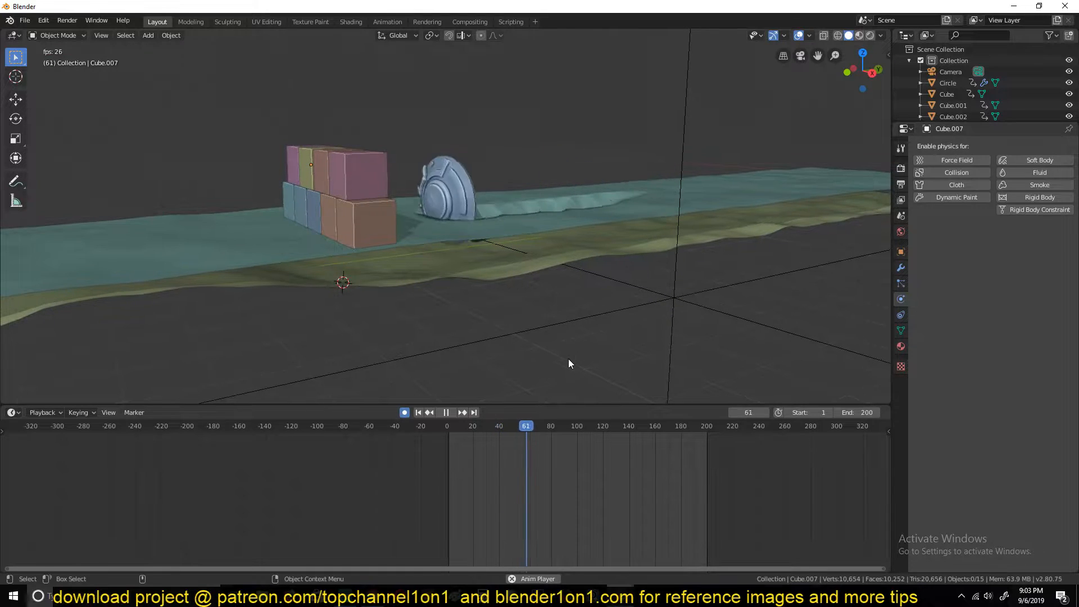
key("space")
- Select all nine cubes and move the wall along Y toward the start of the saucer's trail
middle_click_drag(426, 302, 454, 281)
left_click(454, 281)
left_click(430, 269, "shift")
left_click(353, 233, "shift")
left_click_drag(367, 237, 373, 238, "shift")
left_click(376, 196, "shift")
left_click(454, 261)
left_click(431, 268, "shift")
left_click(362, 230, "shift")
left_click(371, 191, "shift")
left_click(395, 198, "shift")
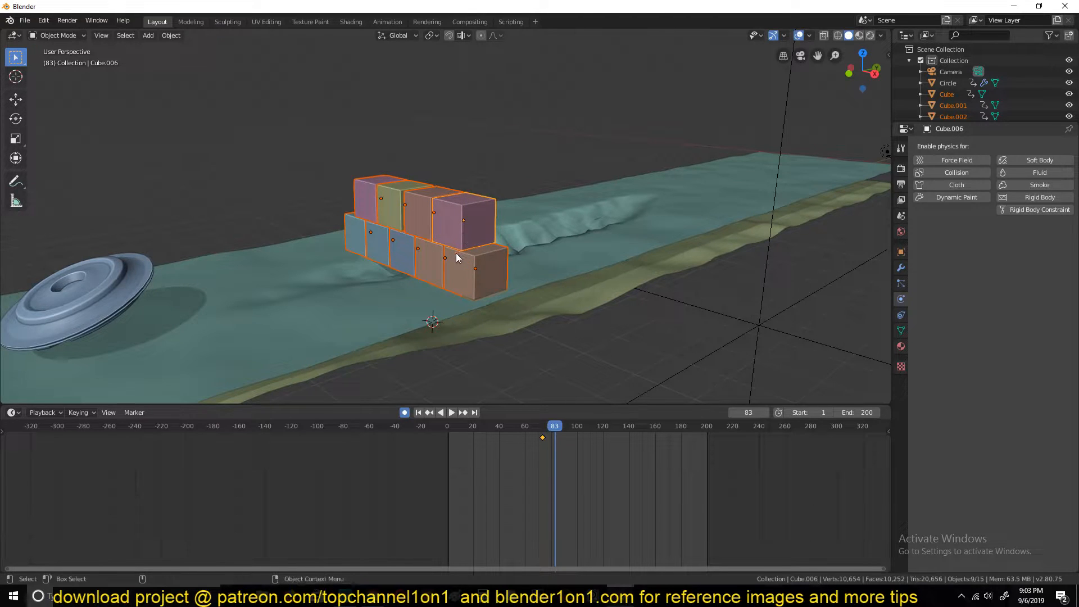
key("g")
key("y")
left_click(581, 251)
middle_click_drag(581, 251, 568, 264)
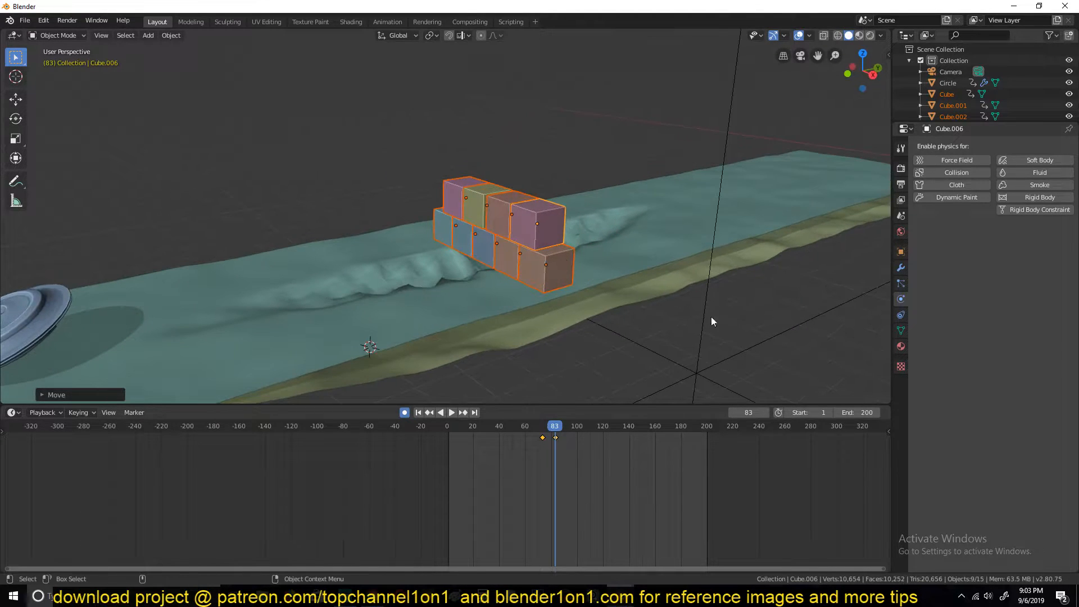
- Delete the keyframes of the nine selected cubes and make the cubes active rigid bodies
key("x")
left_click(578, 467)
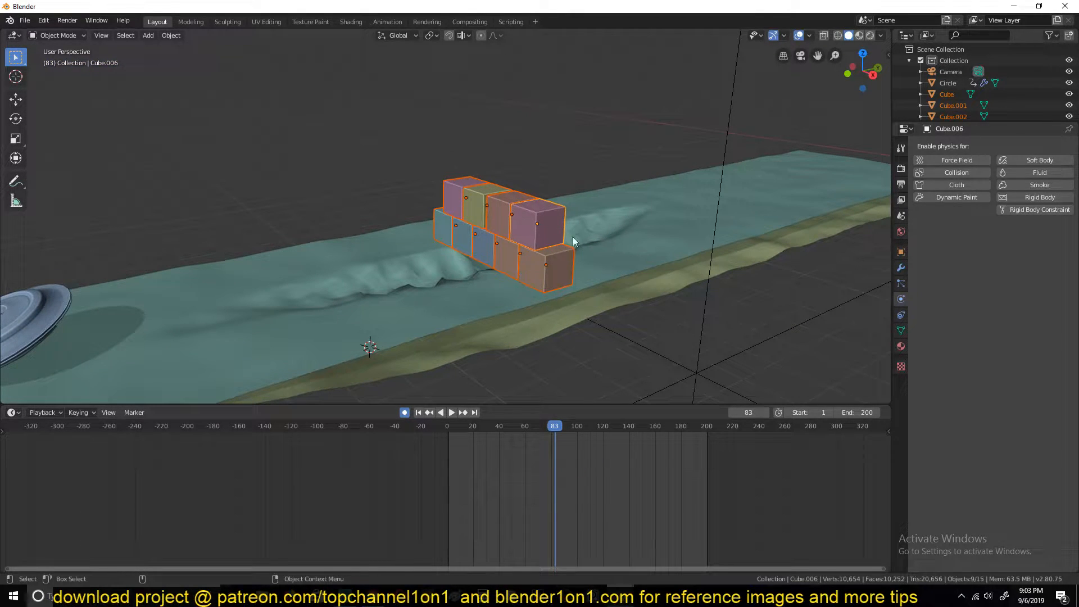
left_click(171, 35)
mouse_move(224, 298)
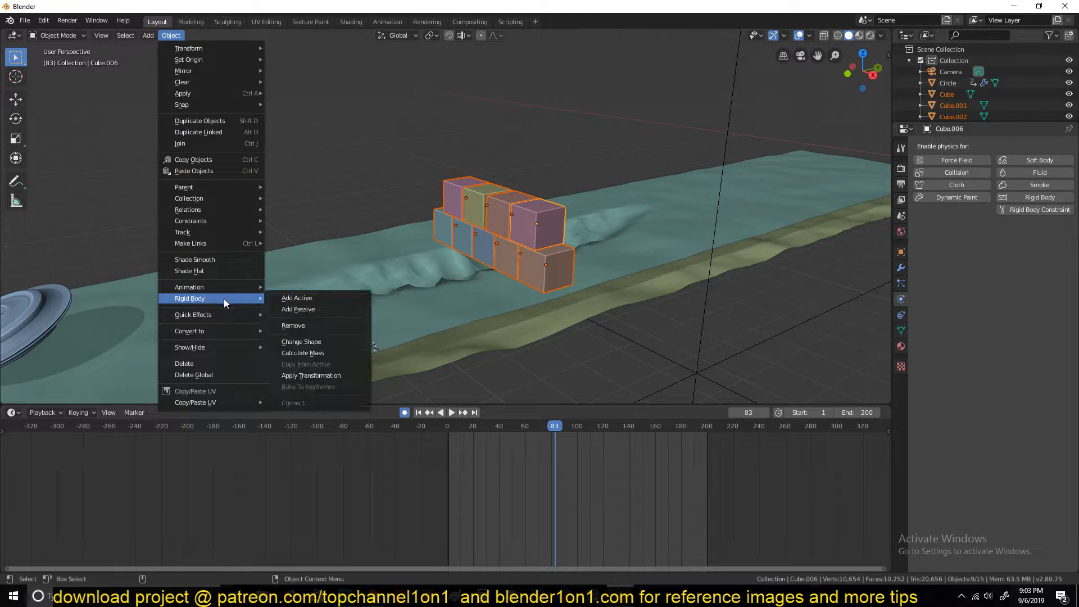
left_click(331, 300)
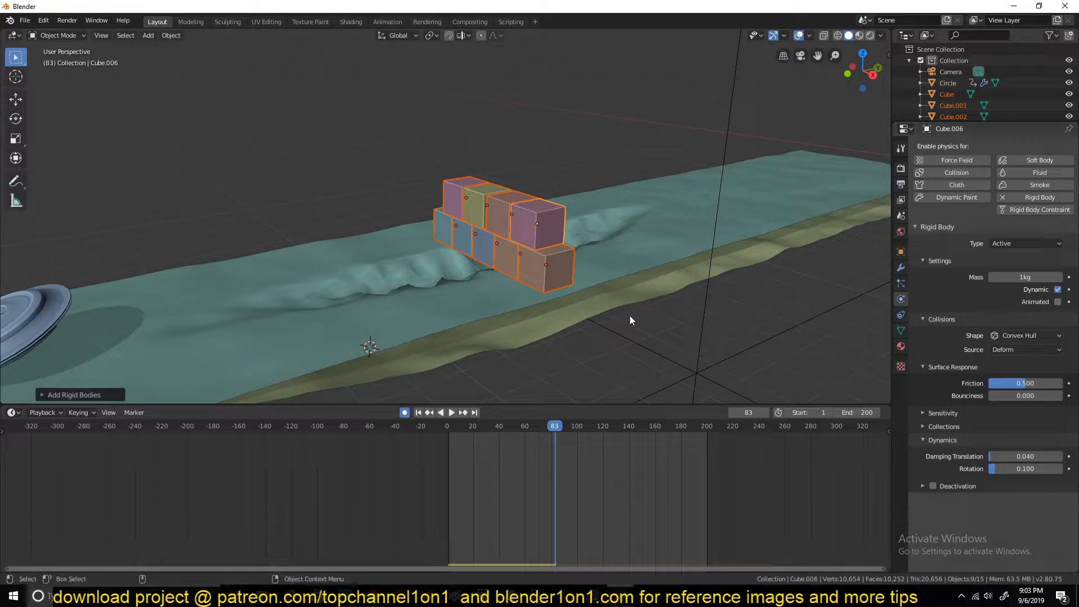
- Rewind to the start and play the simulation of the saucer hitting the cube wall
key("shift+Left")
key("space")
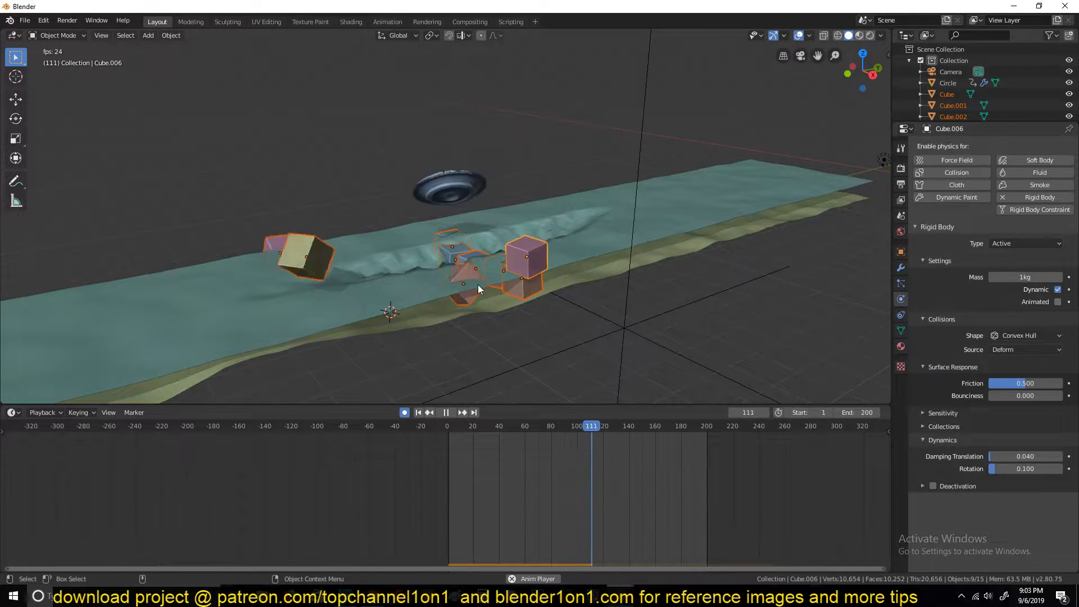
key("Escape")
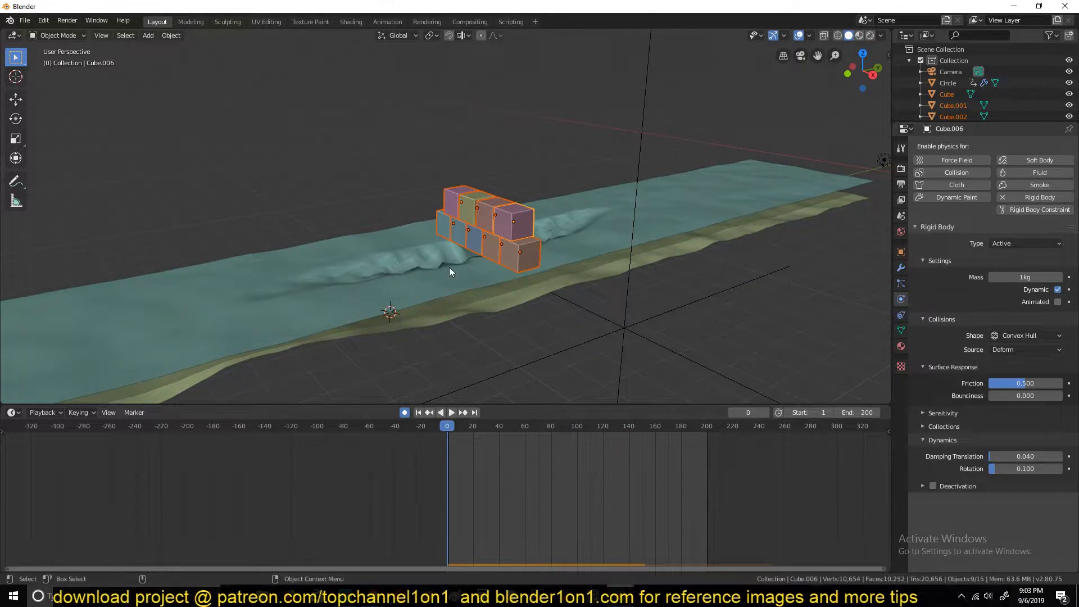
- Try the upper ground plane Plane.001 as an active rigid body, play the simulation and remove the rigid body
left_click(494, 274)
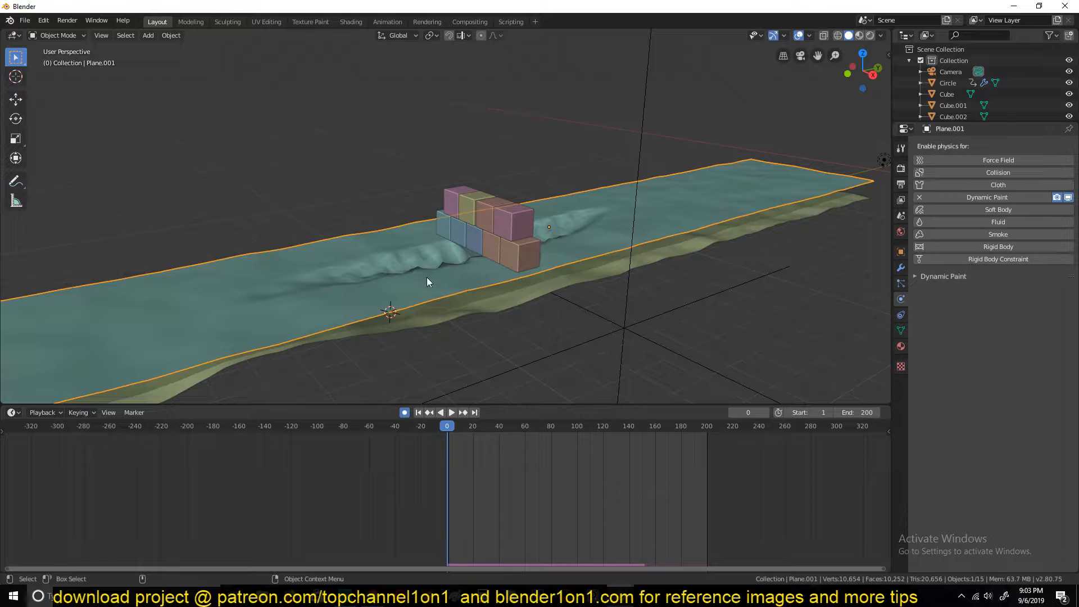
left_click(998, 247)
key("space")
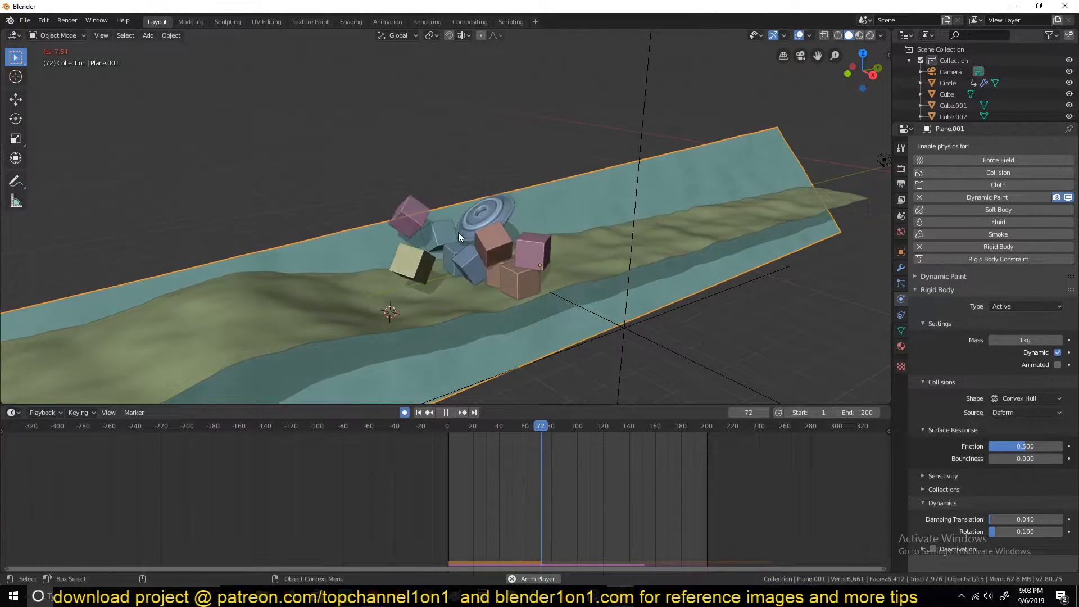
key("Escape")
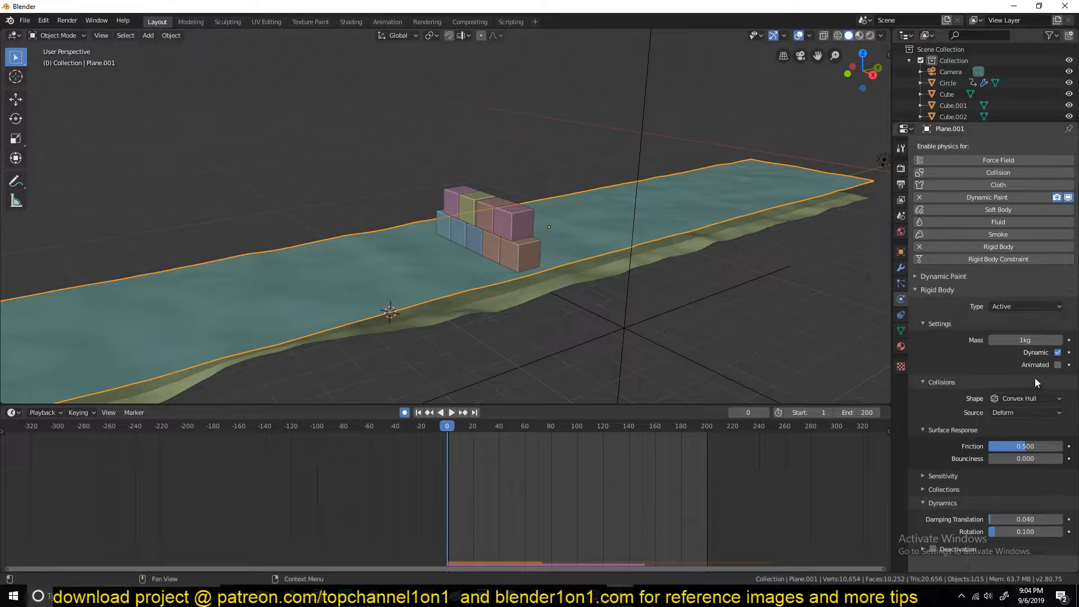
left_click(919, 247)
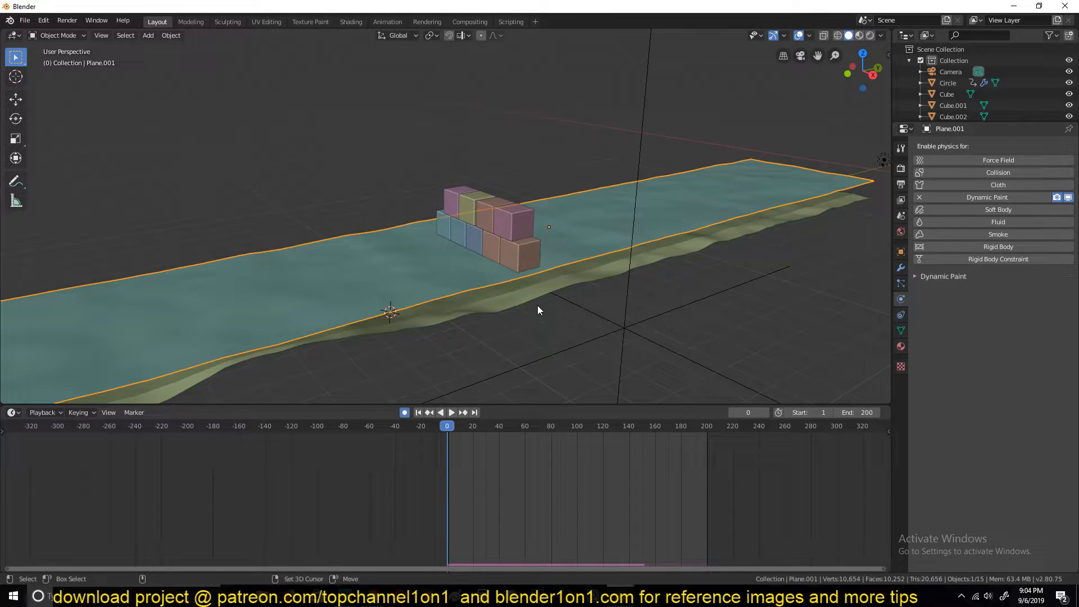
- Fine-tune the height of the upper ground plane along Z beneath the cube wall
middle_click_drag(538, 298, 555, 262)
key("g")
key("z")
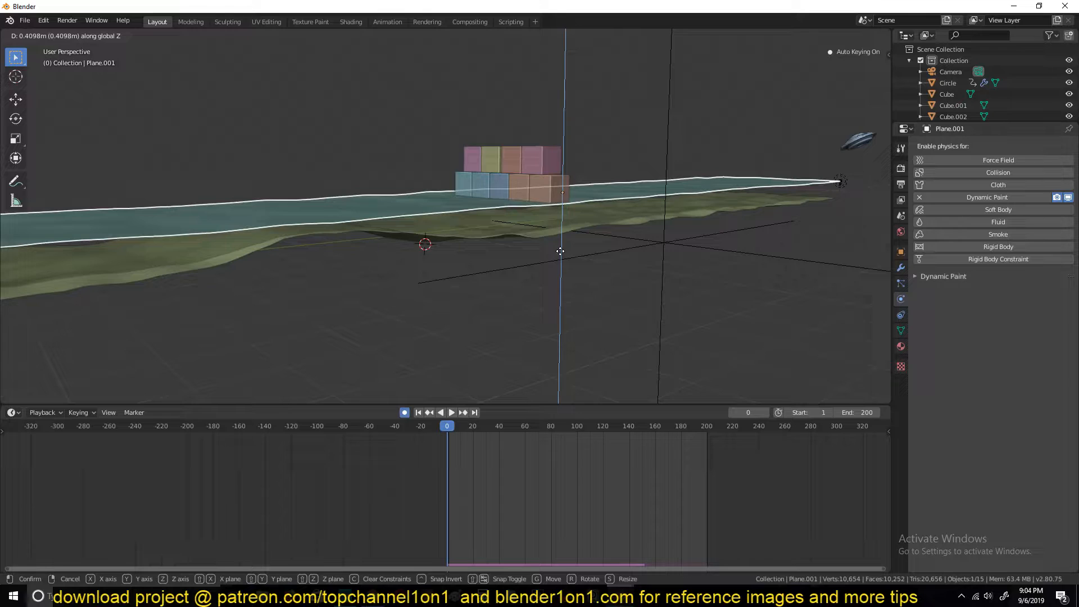
left_click(561, 254)
key("g")
key("z")
left_click(564, 254)
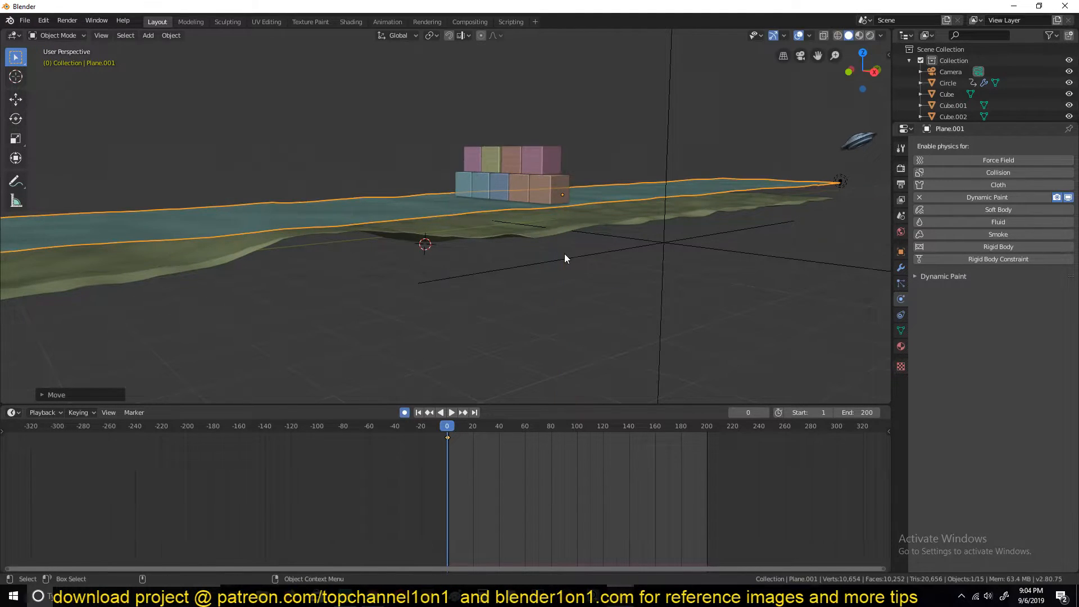
key("shift+d")
key("z")
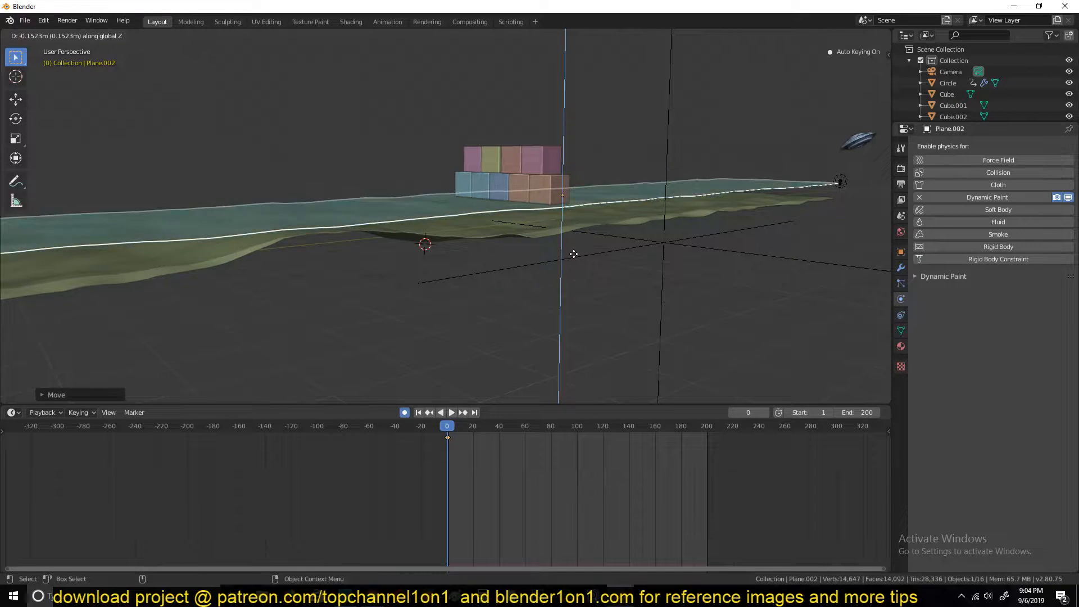
left_click(574, 257)
scroll(557, 265, "up", 4)
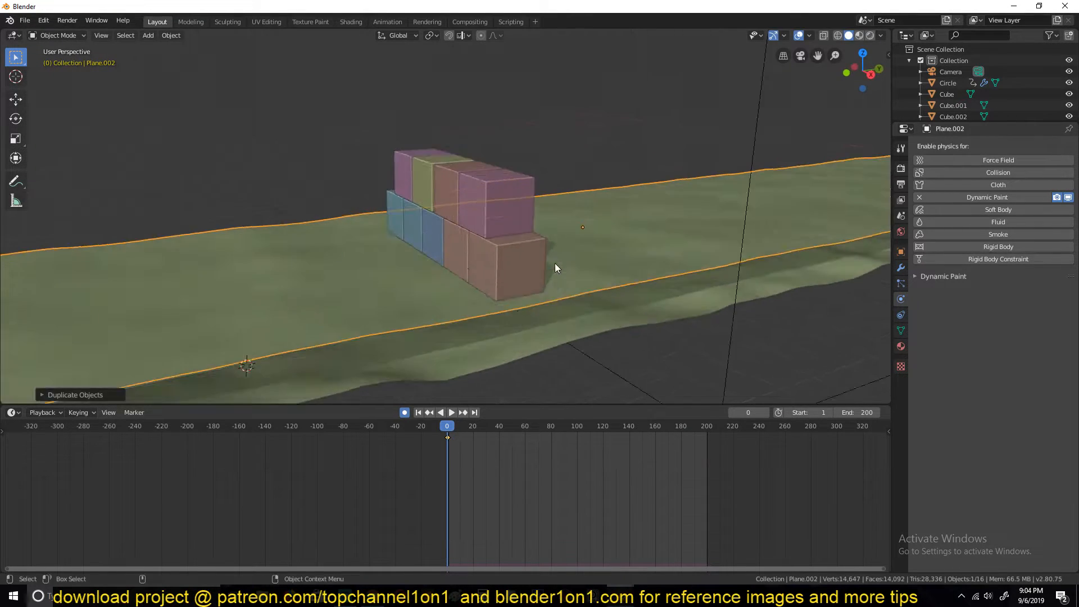
key("x")
left_click(556, 243)
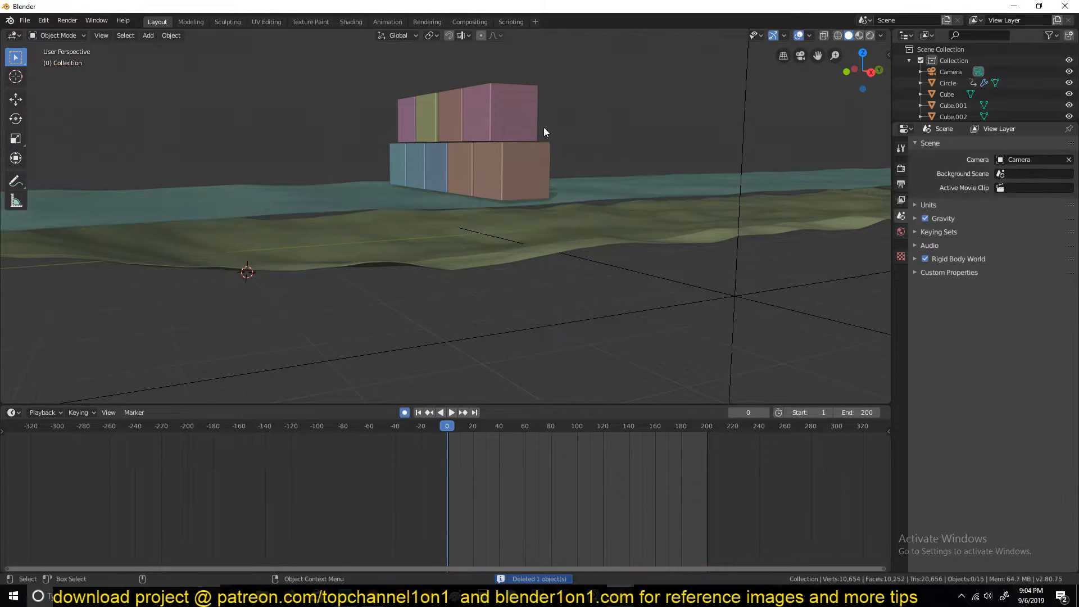
- Play the simulation of the saucer hitting the cube wall and return to the start frame
scroll(545, 146, "down", 5)
key("space")
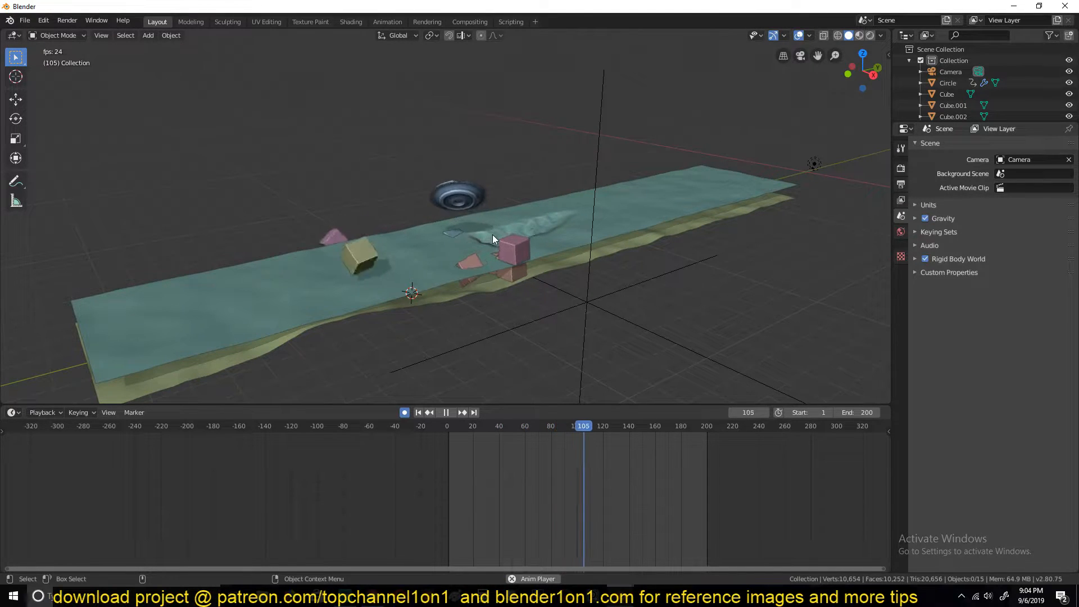
key("Escape")
left_click(497, 242)
left_click(486, 243, "shift")
left_click(470, 233, "shift")
left_click(460, 229, "shift")
left_click(451, 226, "shift")
left_click(467, 215, "shift")
left_click(456, 210, "shift")
left_click(483, 218, "shift")
left_click(497, 228, "shift")
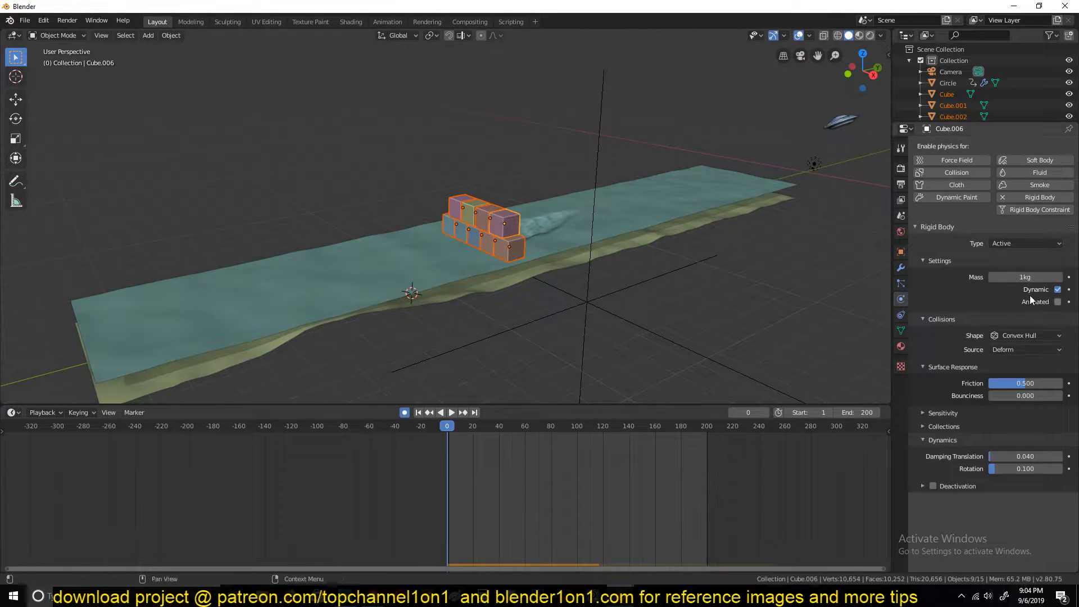
left_click(1033, 277)
type(".5")
key("Escape")
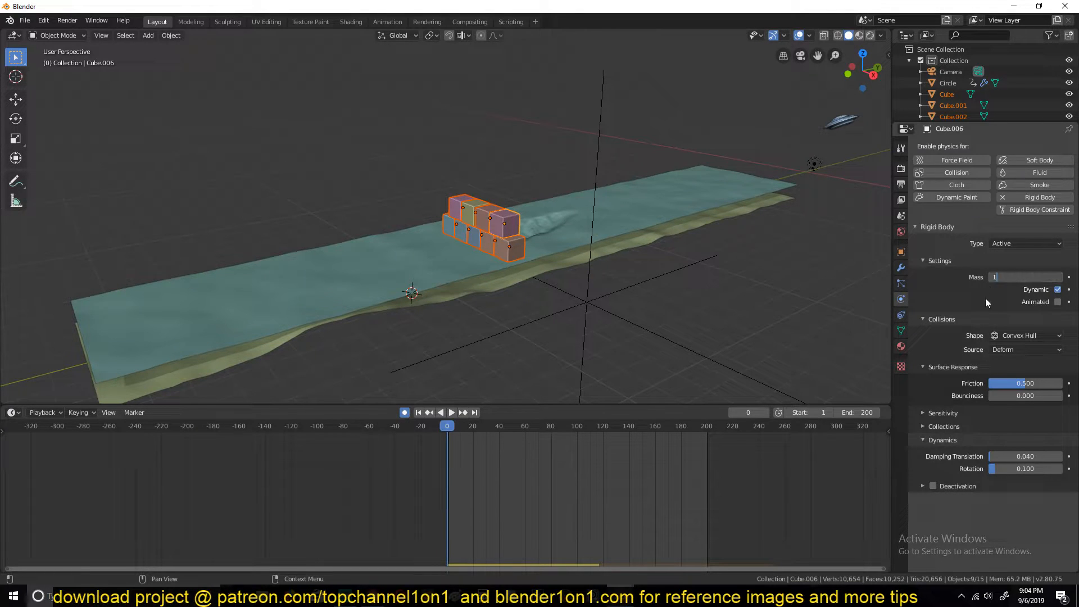
- Set the saucer's rigid body mass to 1000 kg and play the crash
left_click(838, 121)
left_click(1011, 339)
type("1000")
key("Return")
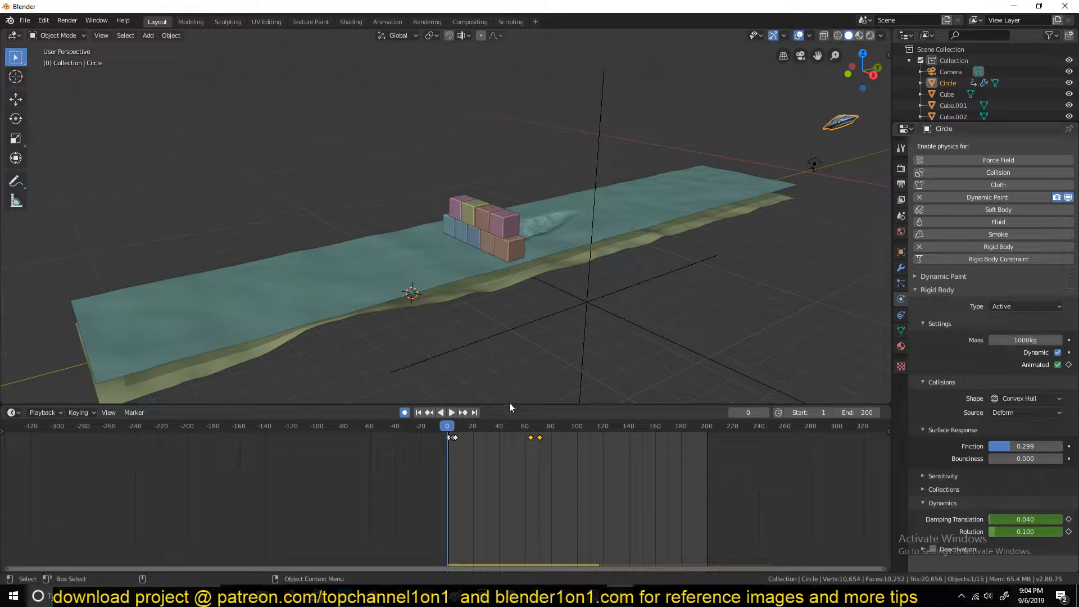
key("space")
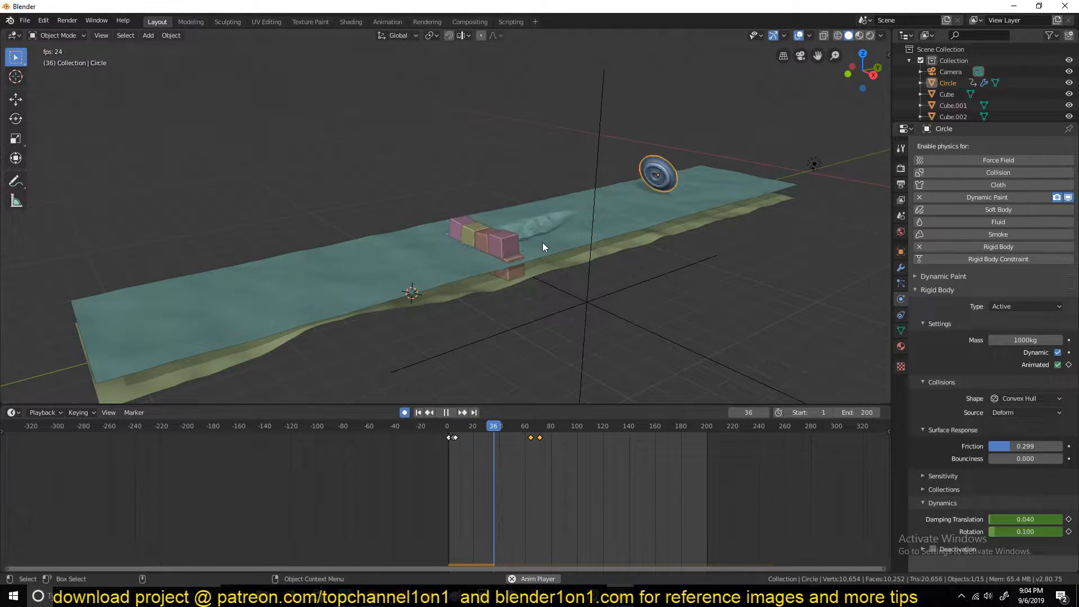
key("Escape")
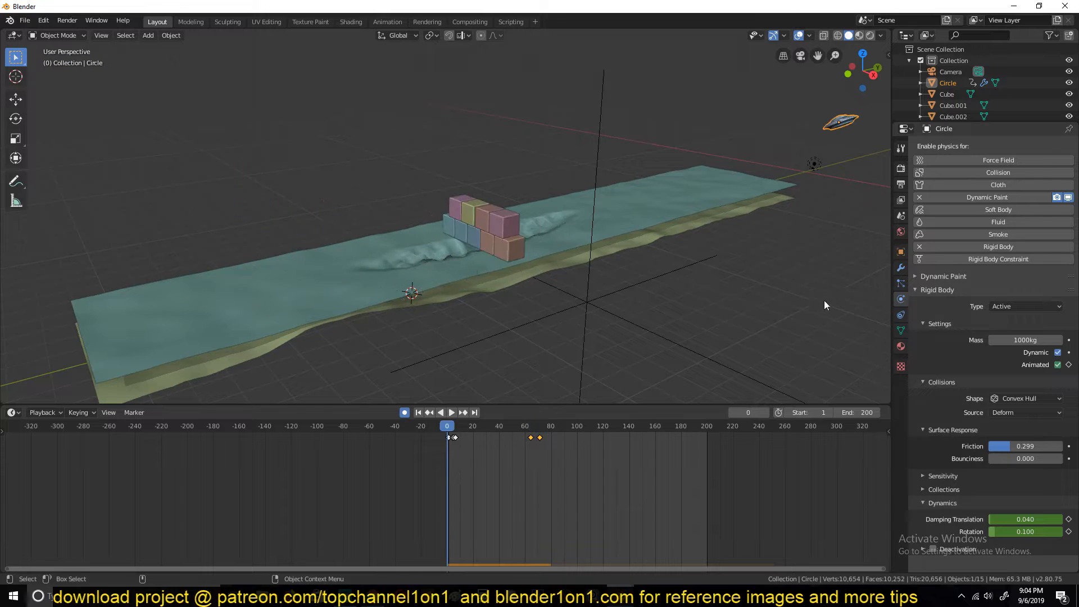
- Change the saucer's rigid body mass to 10 kg and test the impact on the cubes
left_click(1015, 343)
type("2")
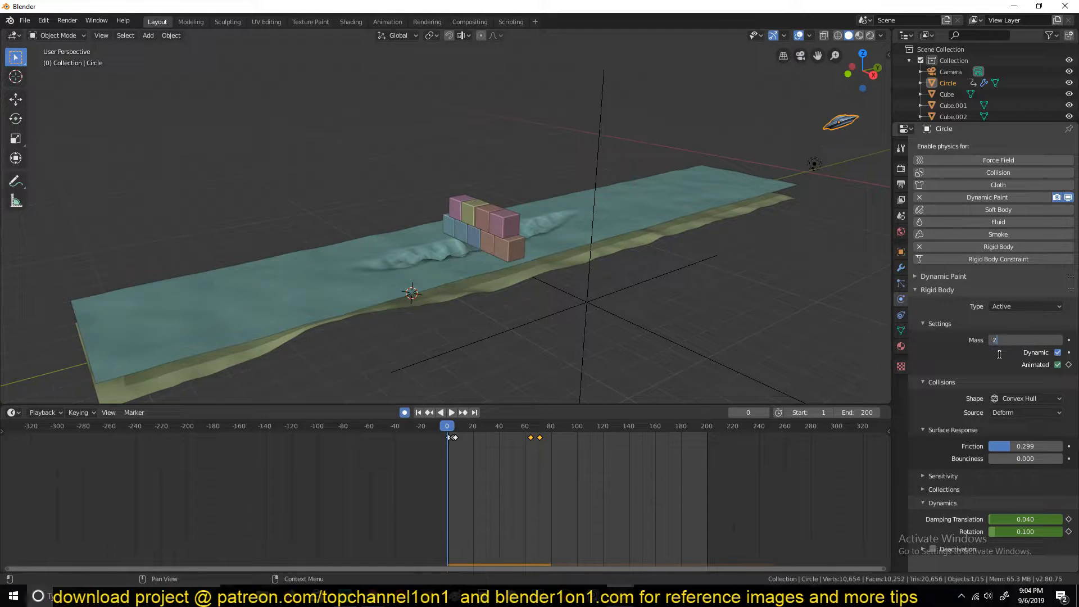
type("0")
key("Return")
key("space")
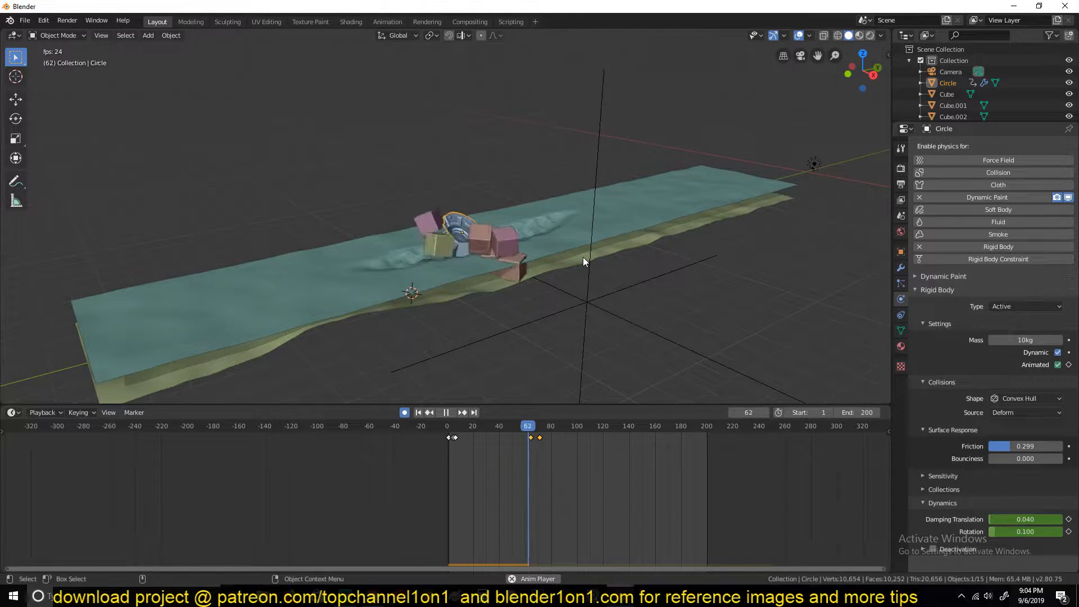
key("Escape")
- Lower the saucer's rigid body mass to 5 kg and play the simulation from the start frame
left_click(1024, 340)
type("5")
key("Return")
key("space")
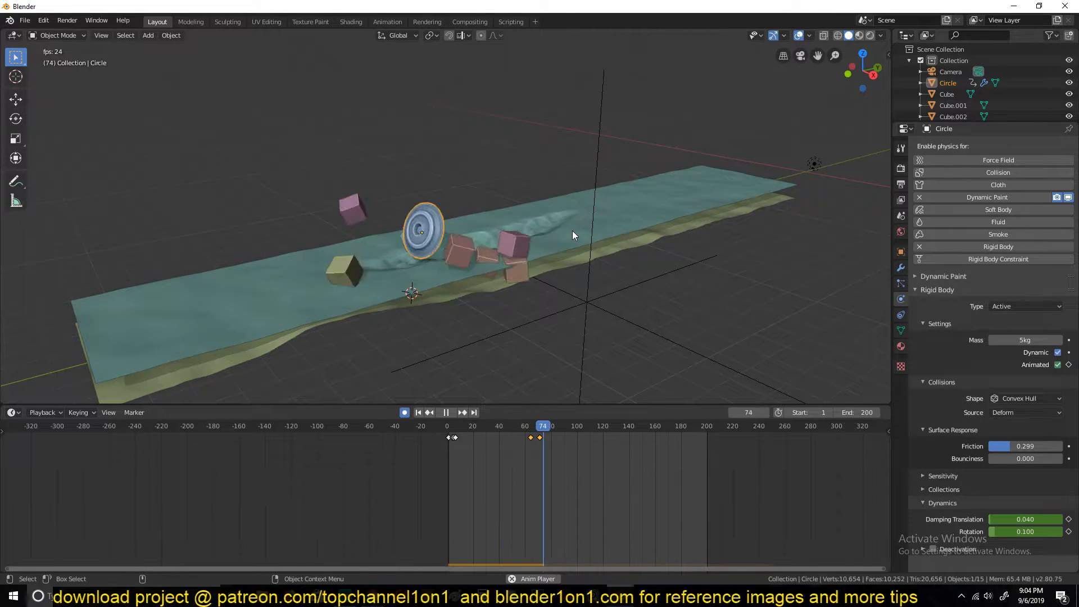
key("Escape")
- Set the saucer's rigid body mass to 2 kg and play the collision with the cube wall
left_click(1024, 340)
type("2")
key("Return")
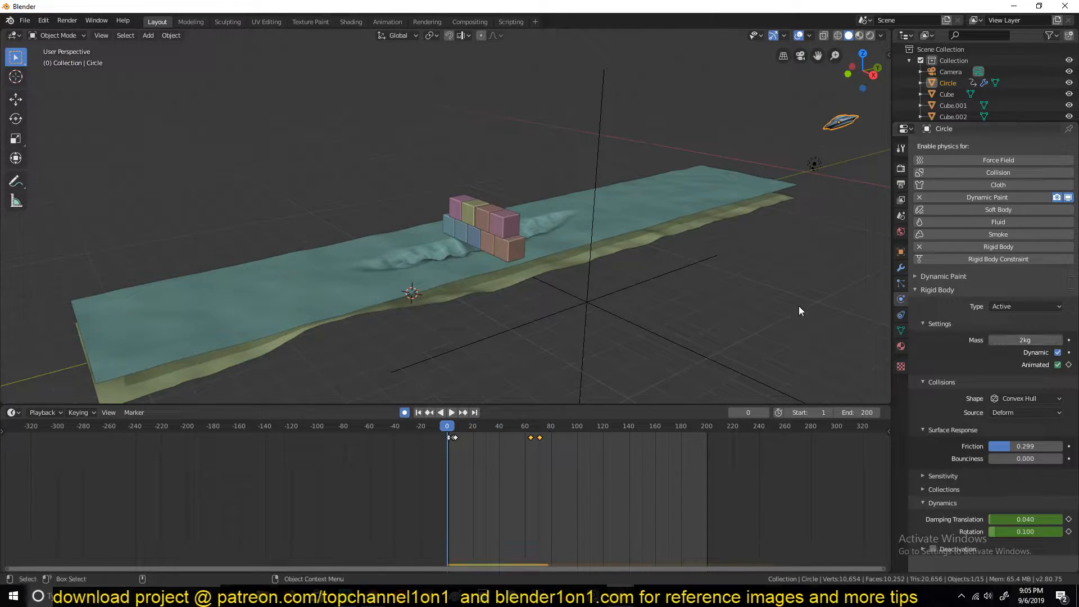
key("space")
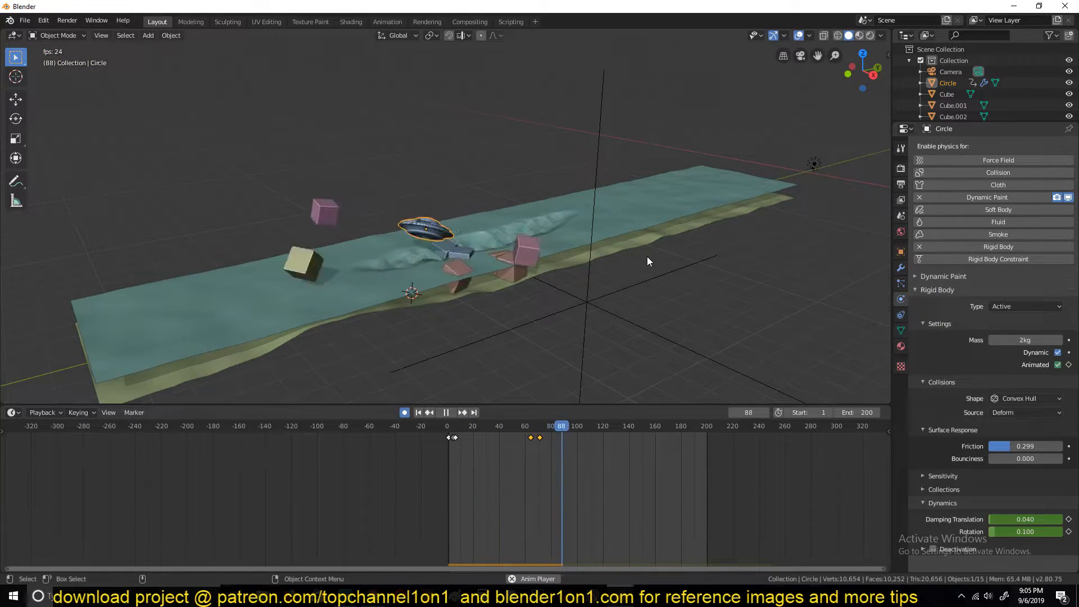
key("Escape")
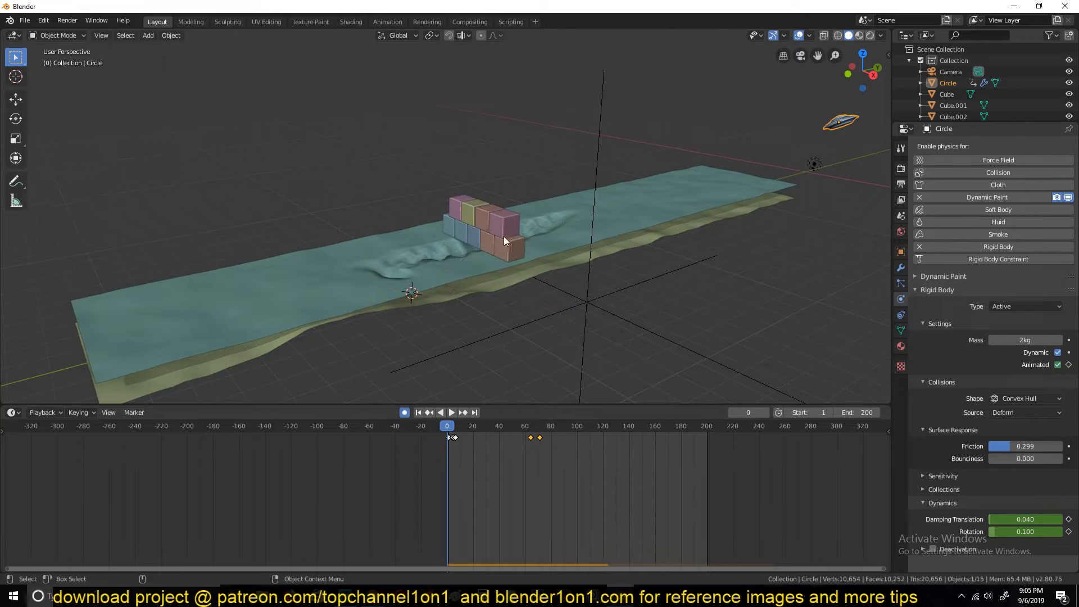
- Scale down the nine cubes of the wall together and reposition them on the upper ground plane
left_click(497, 247)
left_click(456, 232, "shift")
left_click(449, 226, "shift")
left_click(470, 216, "shift")
left_click(487, 227, "shift")
key("s")
left_click(531, 248)
key("g")
left_click(569, 241)
scroll(569, 241, "up", 3)
middle_click_drag(569, 241, 568, 214)
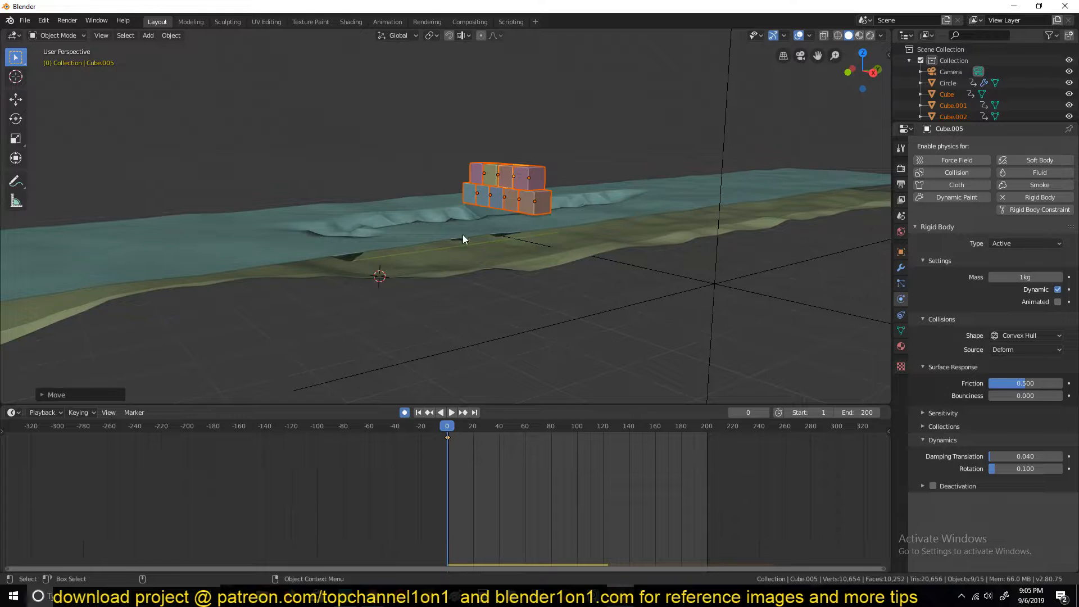
- Deselect the cubes and play the simulation with the smaller wall
left_click(704, 137)
scroll(704, 146, "down", 3)
middle_click_drag(704, 153, 704, 182)
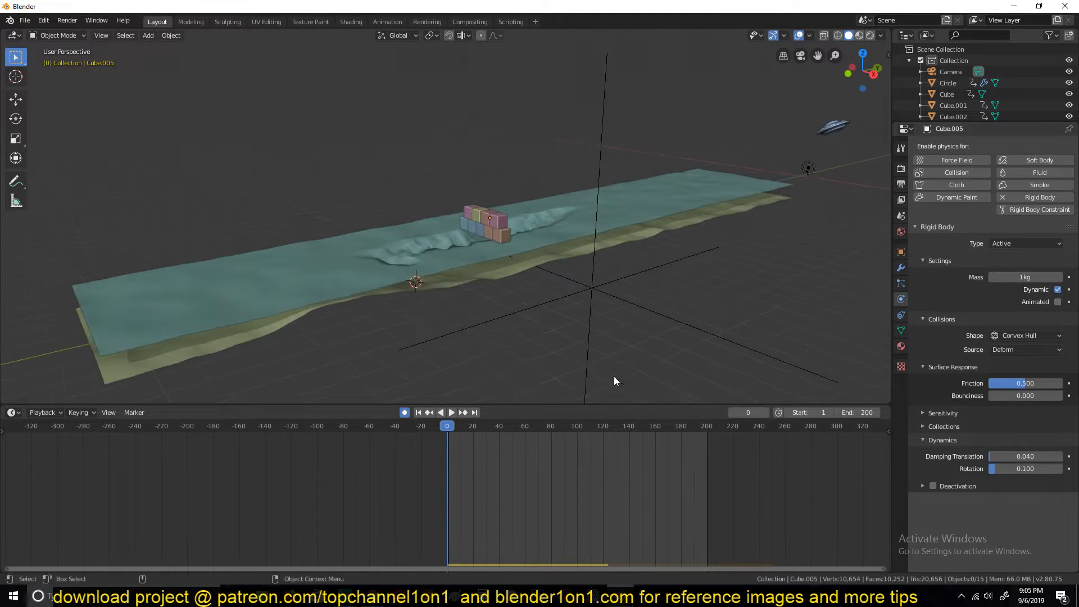
key("space")
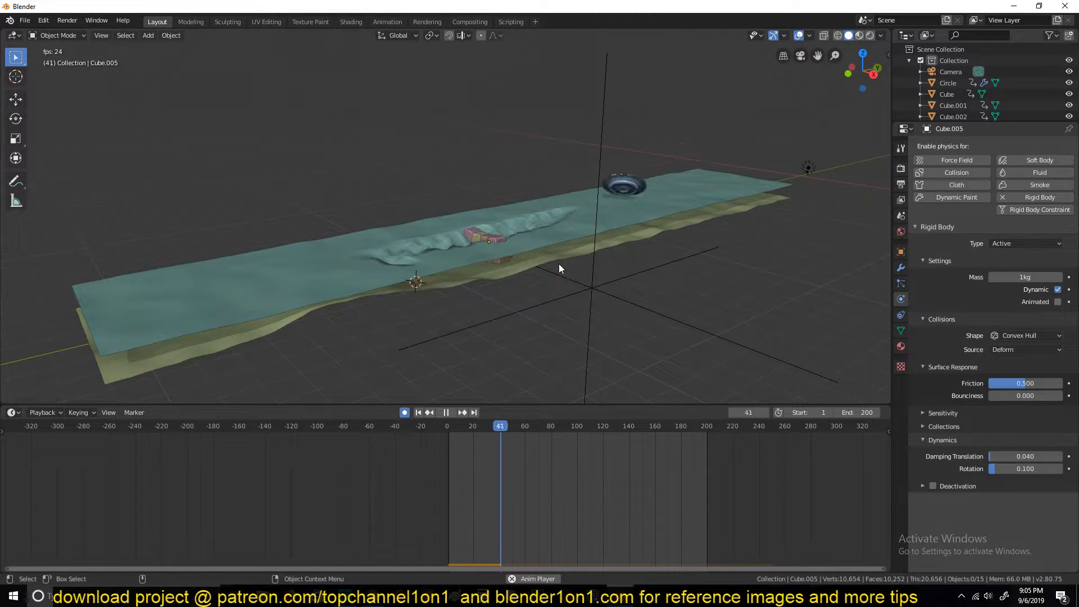
key("Escape")
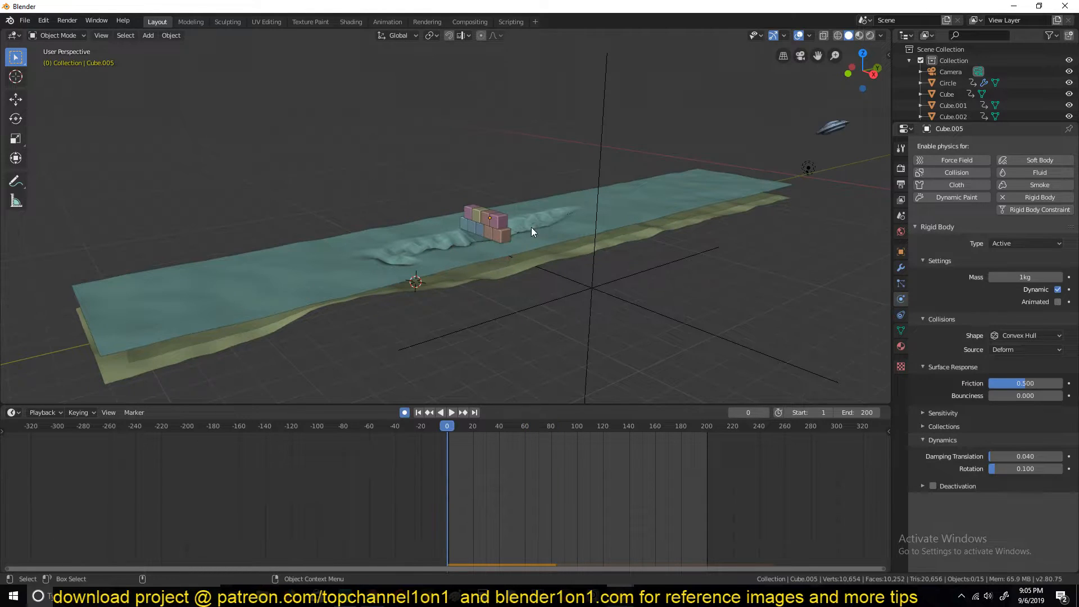
- Duplicate the upper ground plane Plane.001 and raise the copy slightly along Z beneath the cubes
left_click(531, 232)
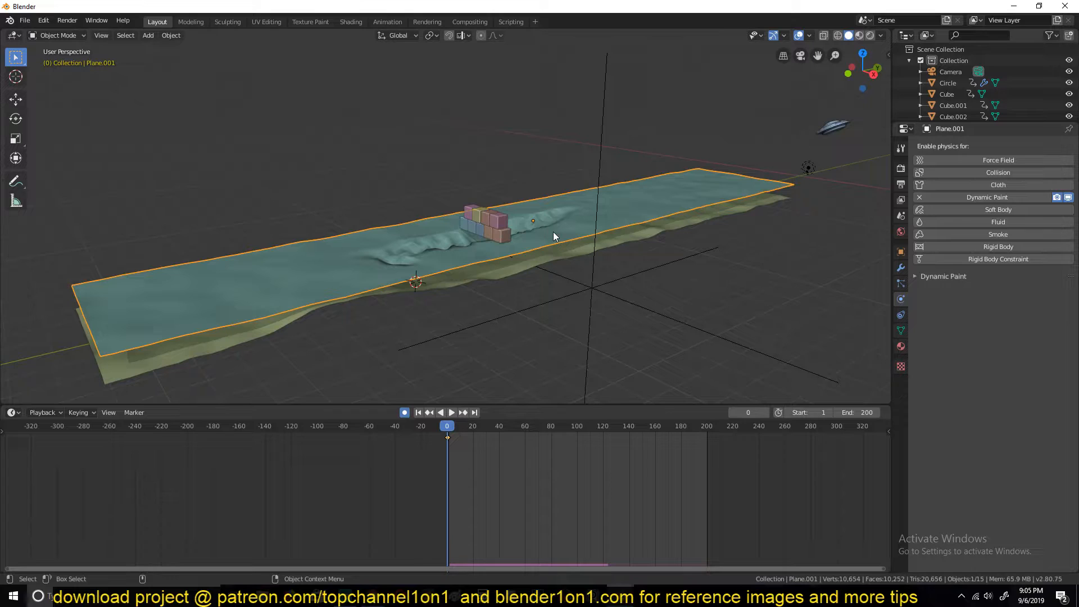
scroll(553, 232, "up", 3)
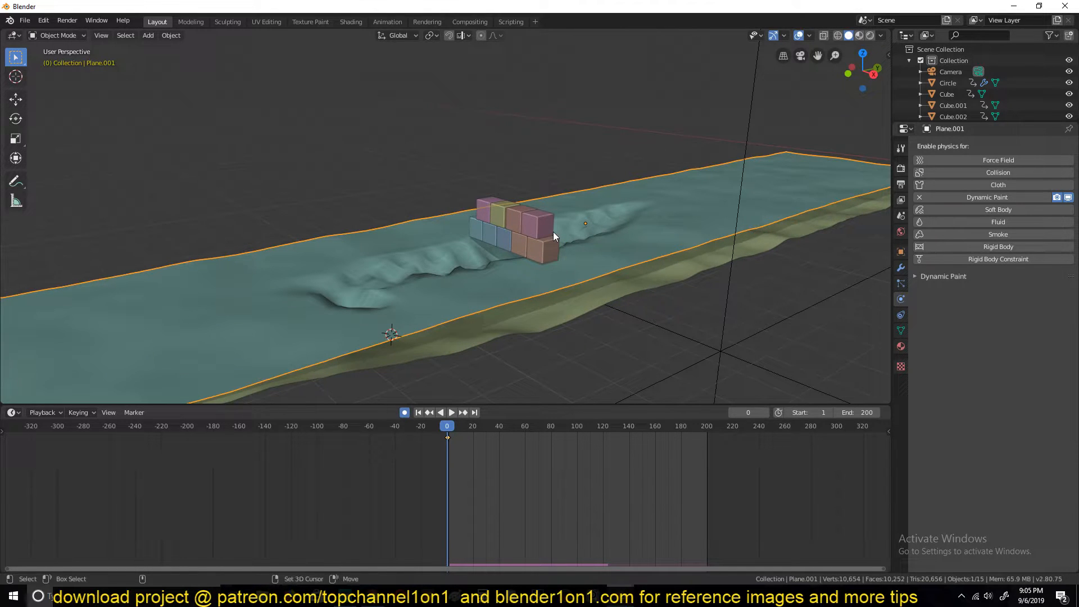
key("shift+d")
key("z")
left_click(555, 228)
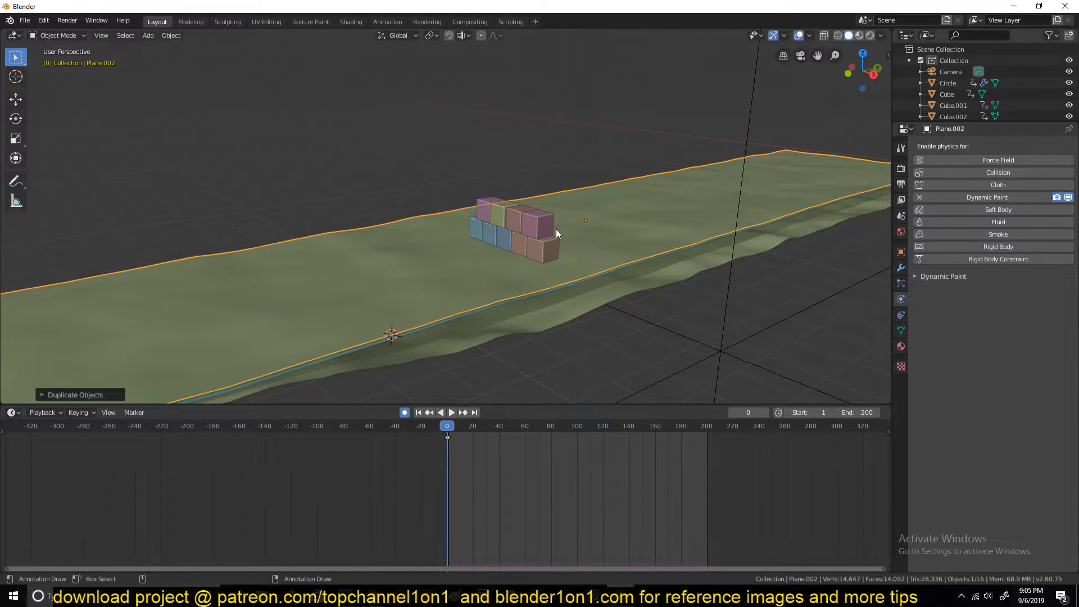
- Remove the Dynamic Paint physics from the duplicated plane Plane.002
left_click(901, 268)
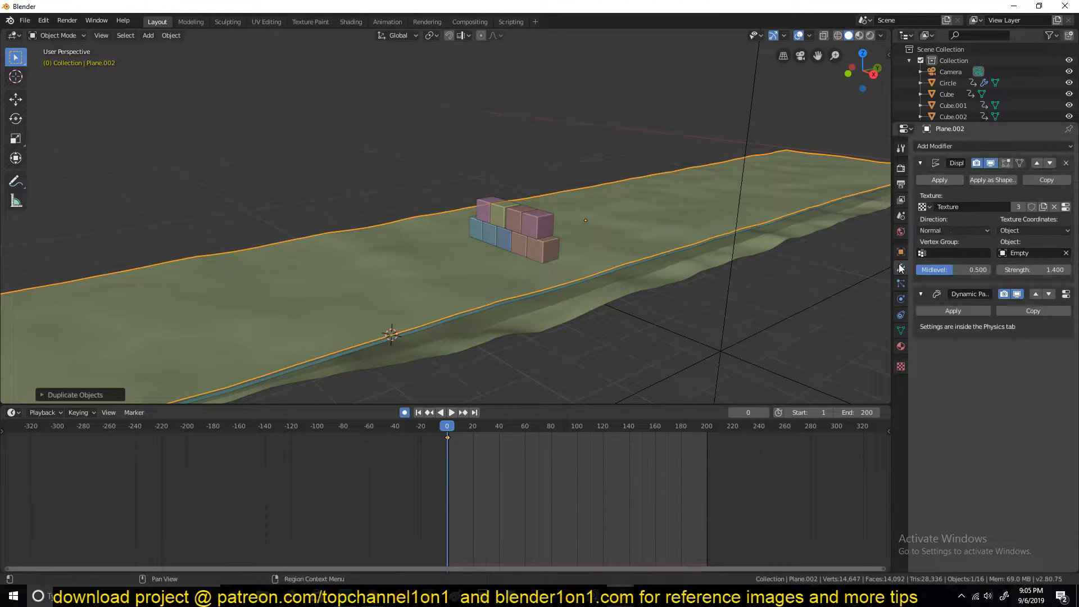
left_click(901, 331)
left_click(902, 316)
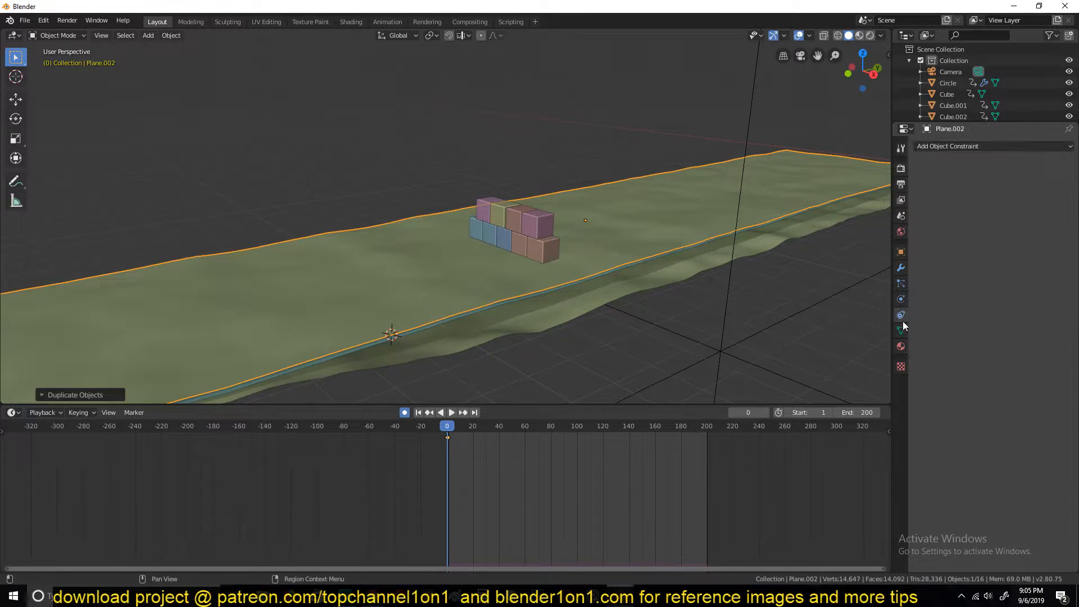
left_click(901, 299)
left_click(920, 197)
- Add rigid body physics to Plane.002 and play the simulation
mouse_move(626, 241)
middle_mouse_down()
mouse_move(609, 234)
mouse_move(622, 229)
mouse_move(610, 207)
middle_mouse_up()
scroll(608, 203, "up", 4)
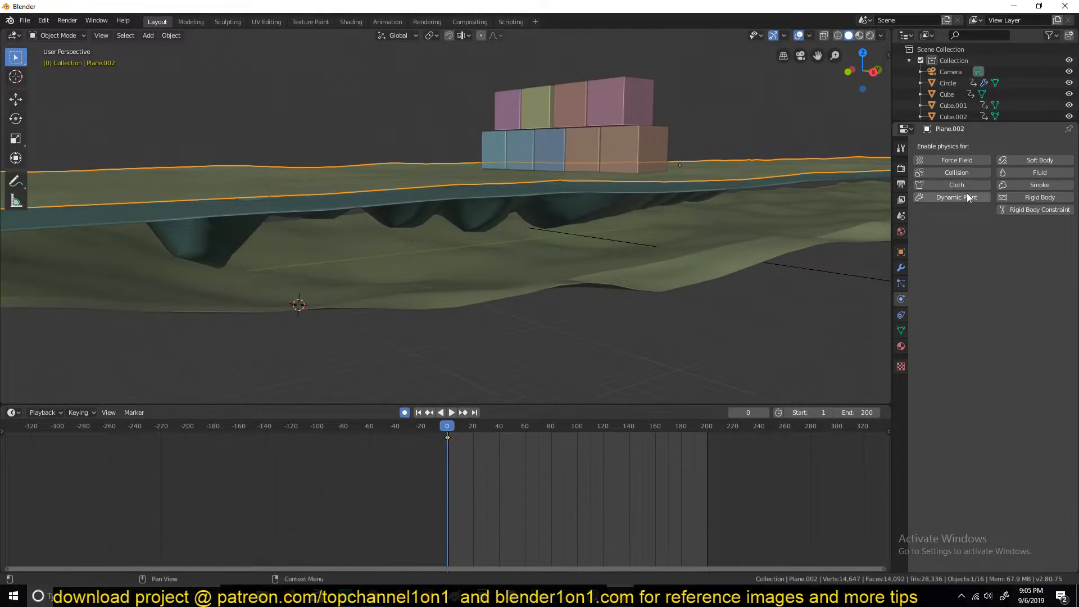
left_click(1023, 196)
middle_click_drag(640, 179, 643, 187)
scroll(693, 174, "down", 3)
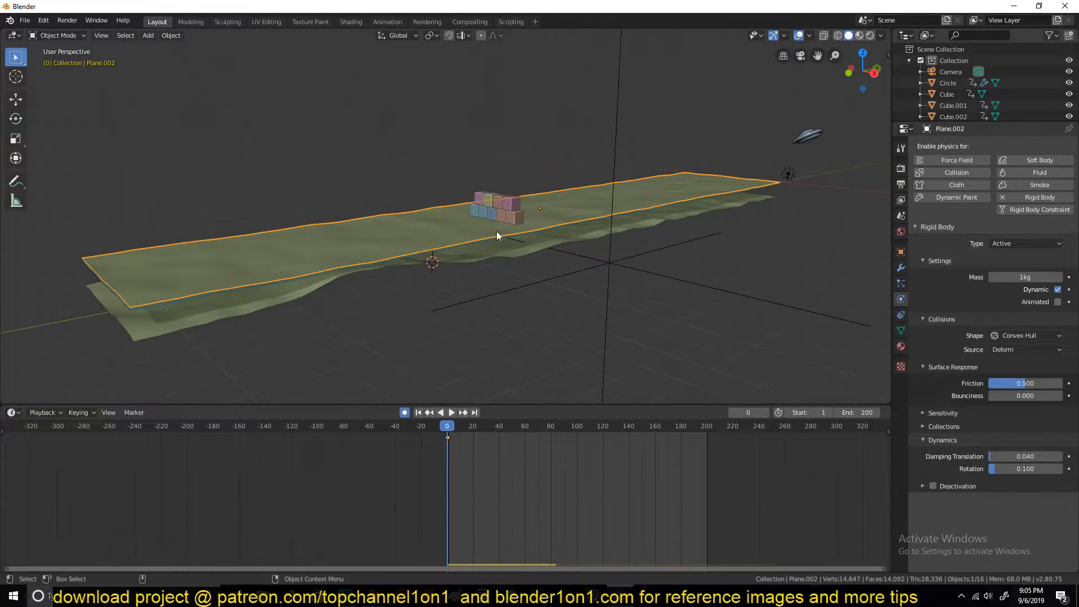
key("space")
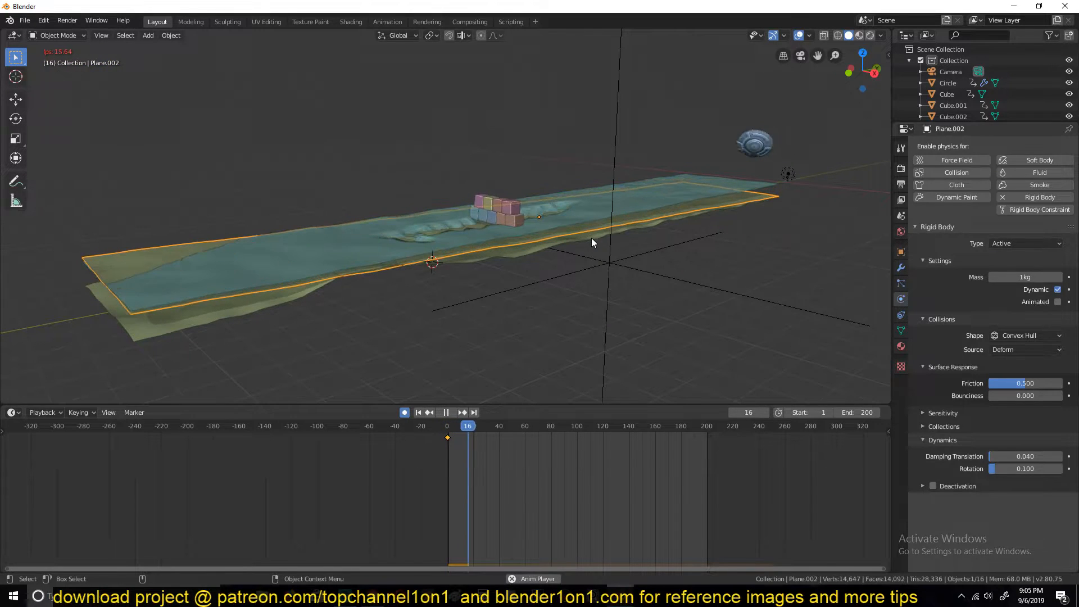
key("Escape")
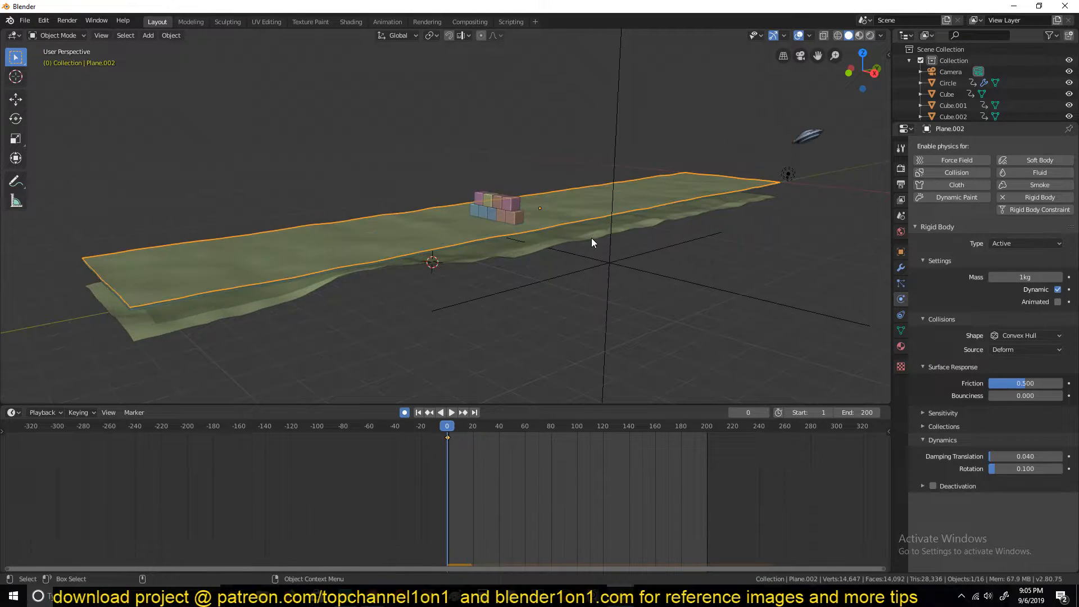
- Set the rigid body type of Plane.002 to Passive and play the simulation
left_click(1026, 245)
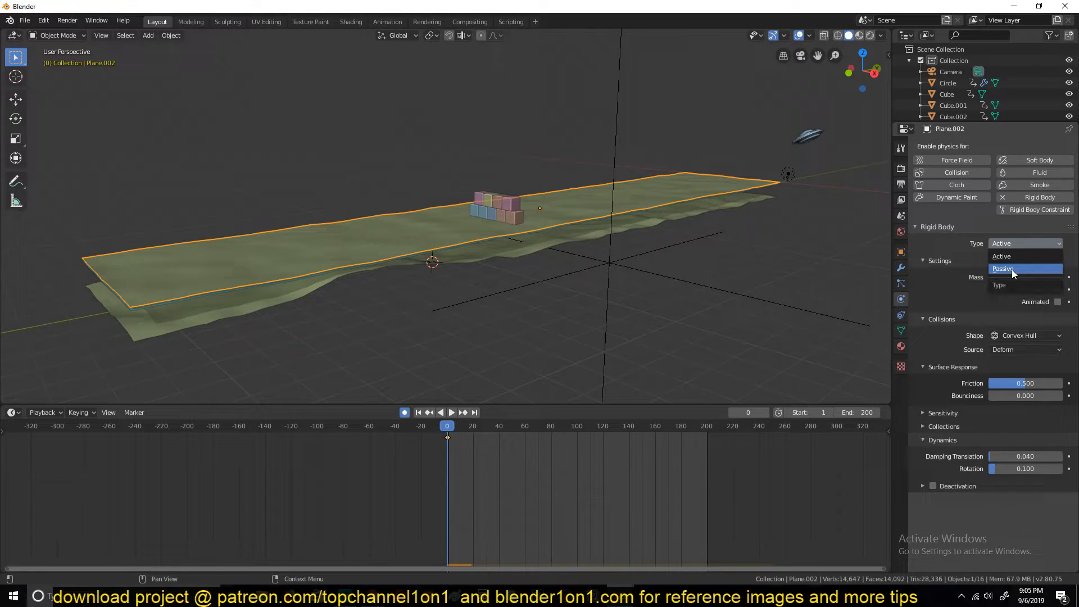
left_click(1012, 269)
key("space")
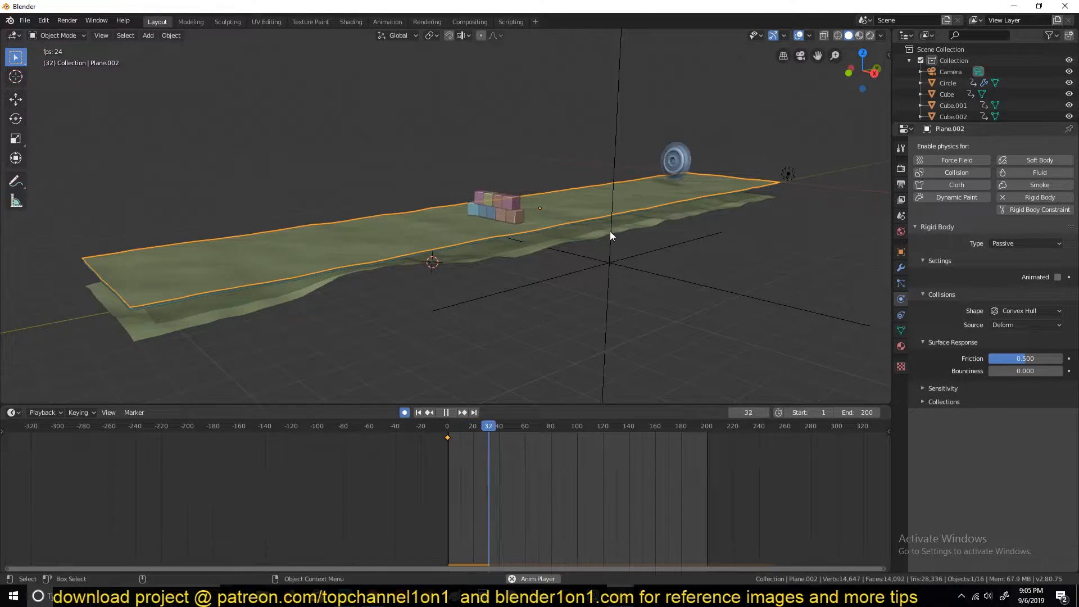
key("Escape")
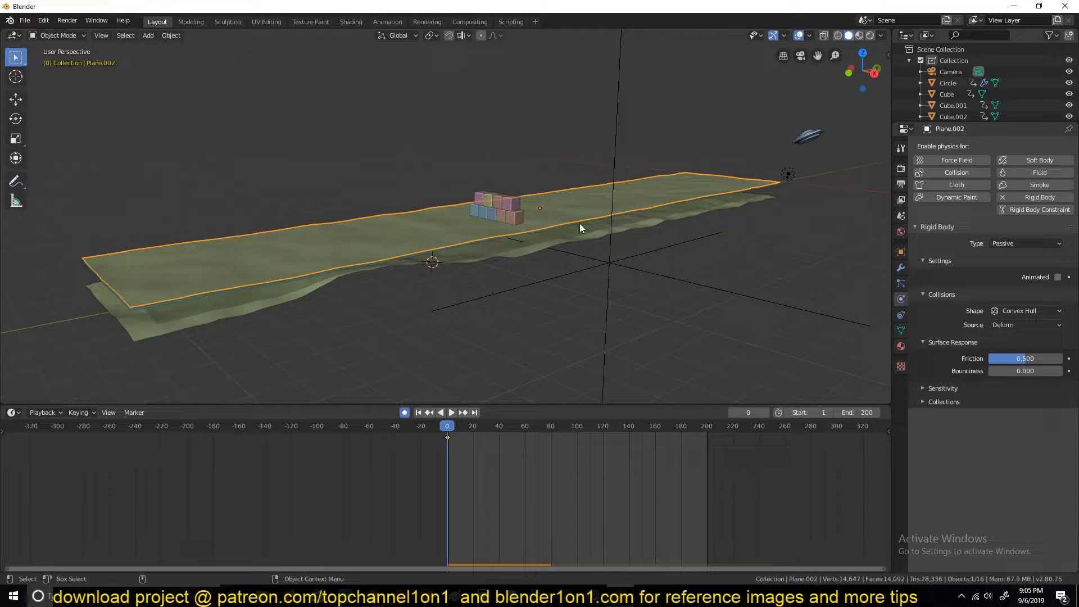
- Replay the crash from a low side view and examine how the cubes and saucer collide with the passive plane
middle_click_drag(534, 244, 536, 187)
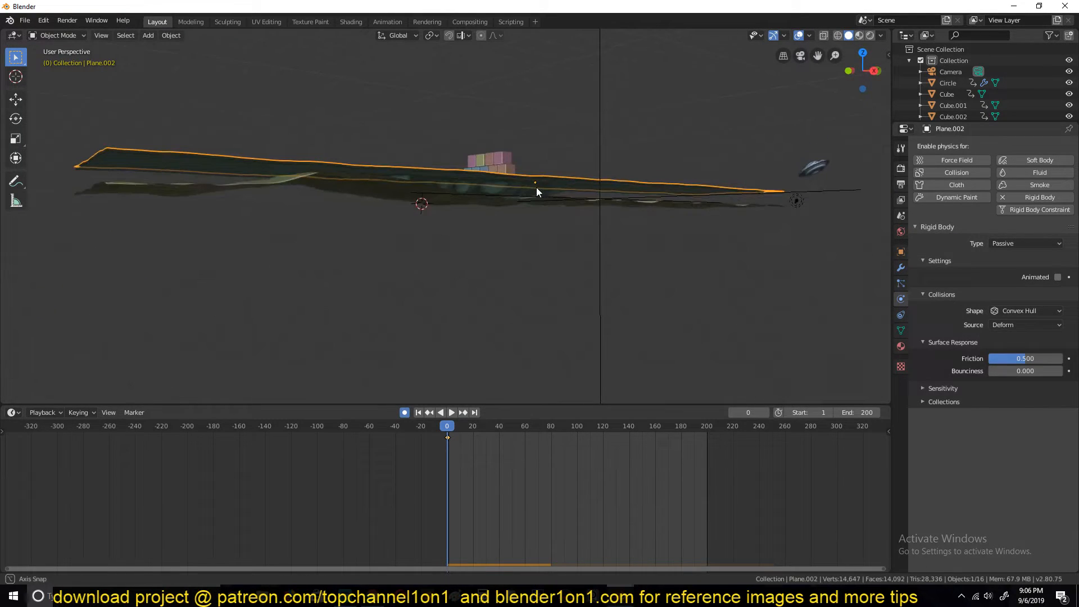
left_click(706, 465)
key("space")
middle_click_drag(553, 244, 548, 252)
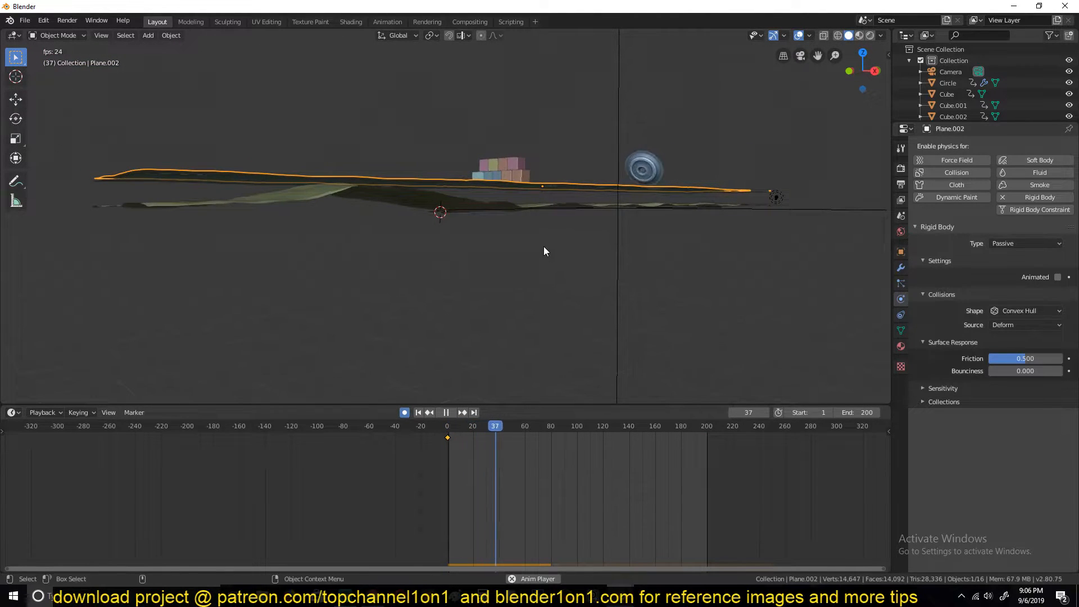
middle_click_drag(540, 224, 535, 237)
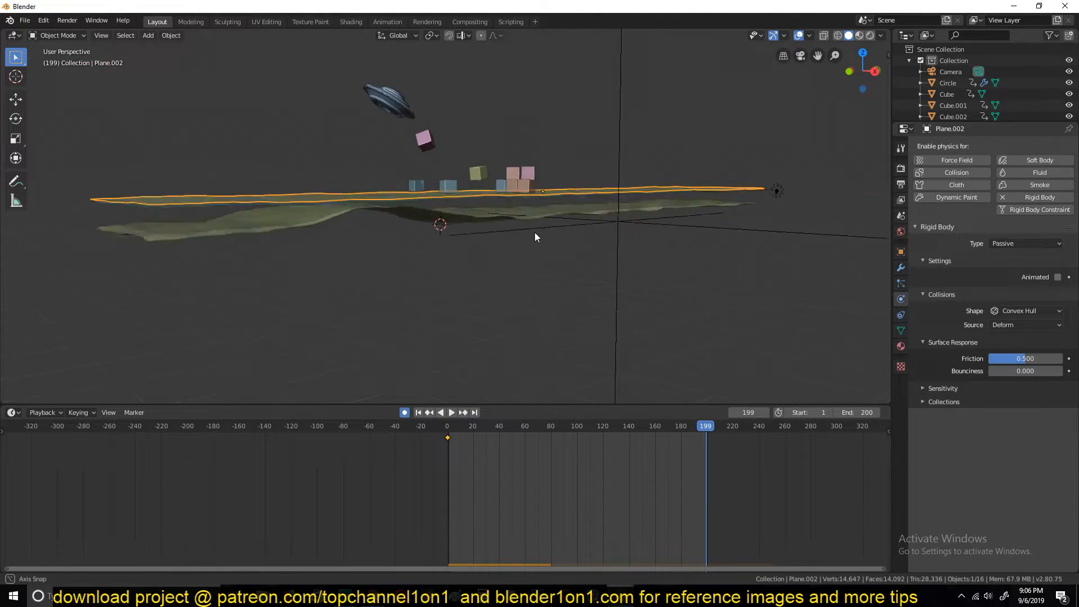
scroll(535, 236, "up", 3)
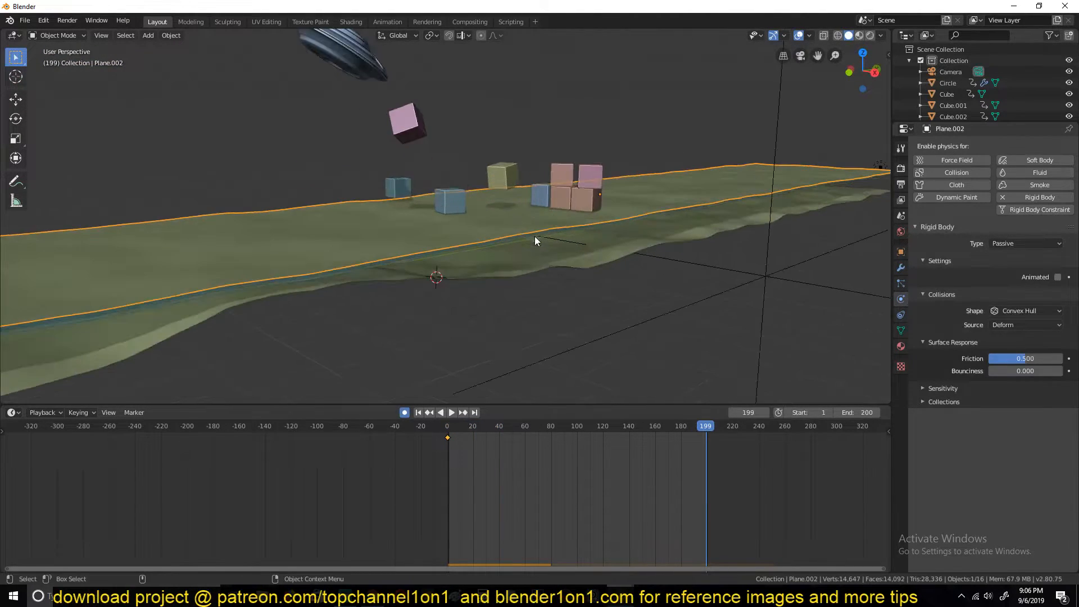
left_click(541, 231)
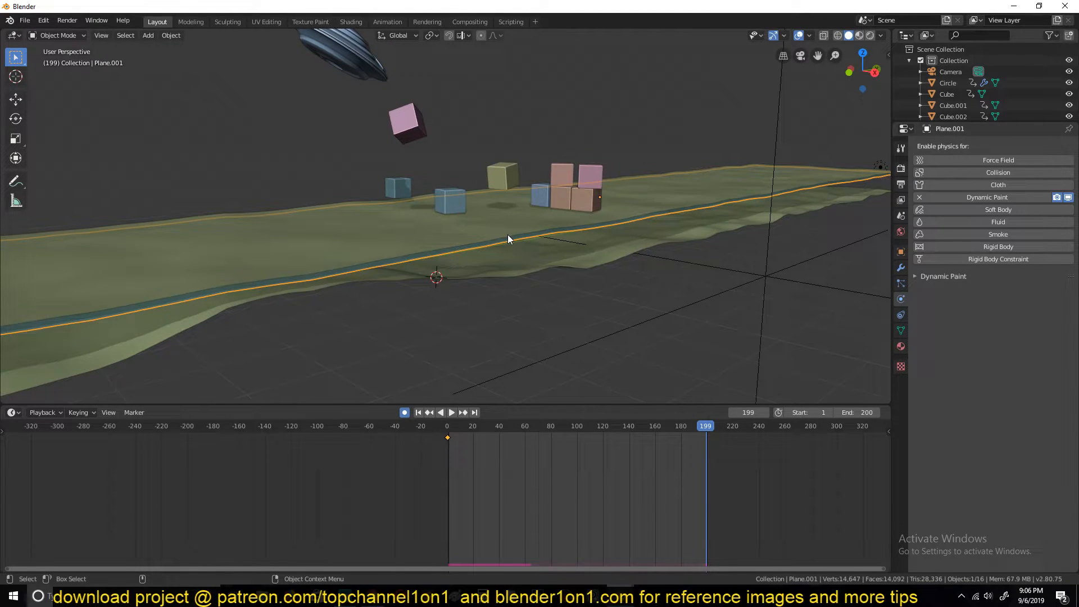
left_click(507, 236)
left_click(515, 240)
left_click(515, 238)
left_click(518, 243)
left_click(361, 73)
middle_click_drag(508, 183, 511, 211)
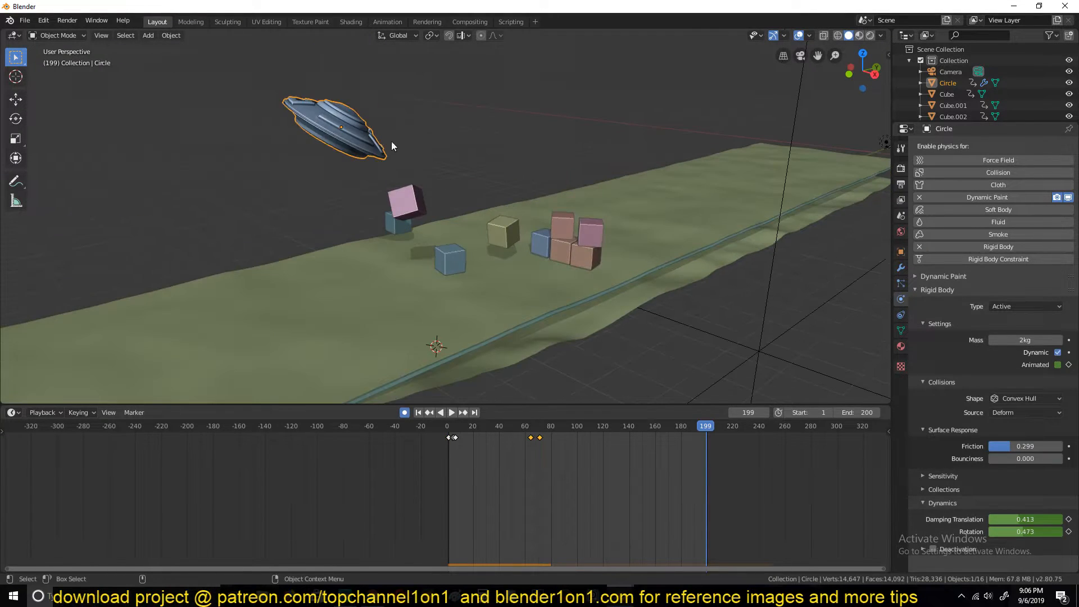
- Set the viewport display of Plane.002 to Wire so the collision plane shows as a wireframe
left_click(565, 290)
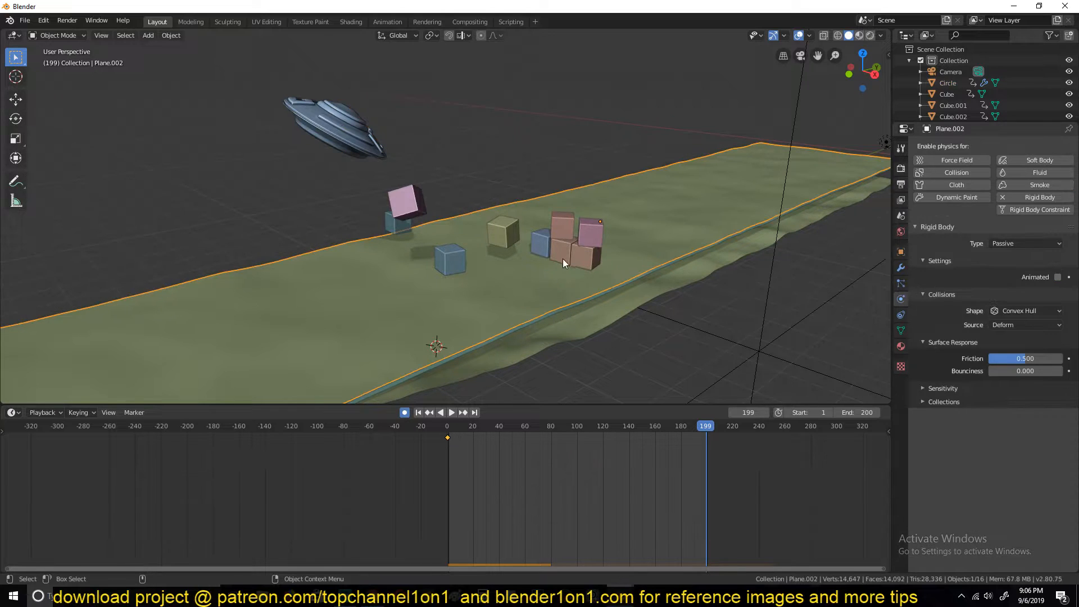
left_click(901, 251)
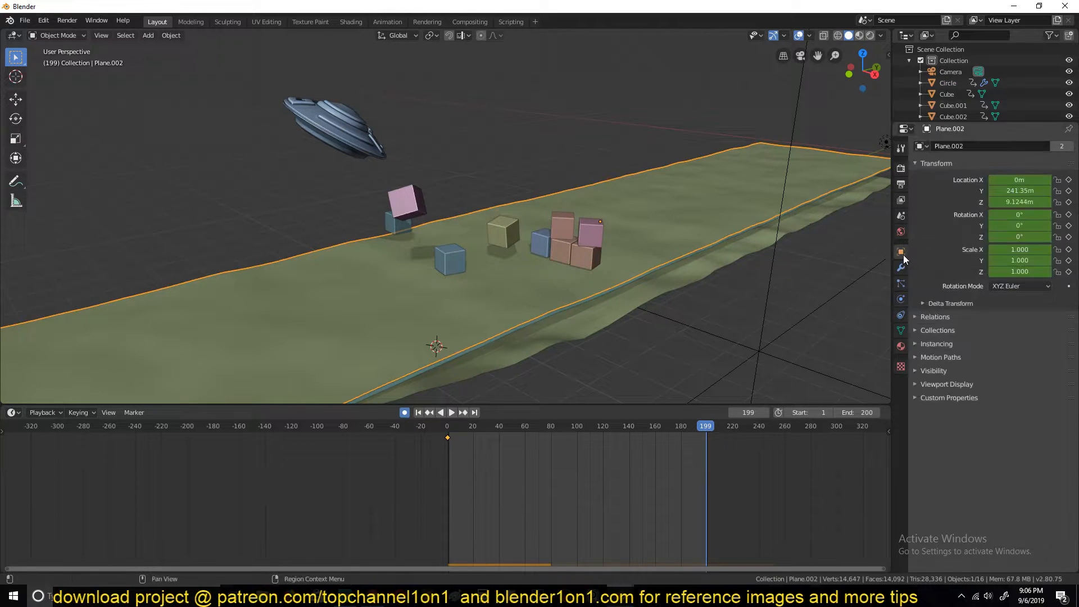
left_click(933, 370)
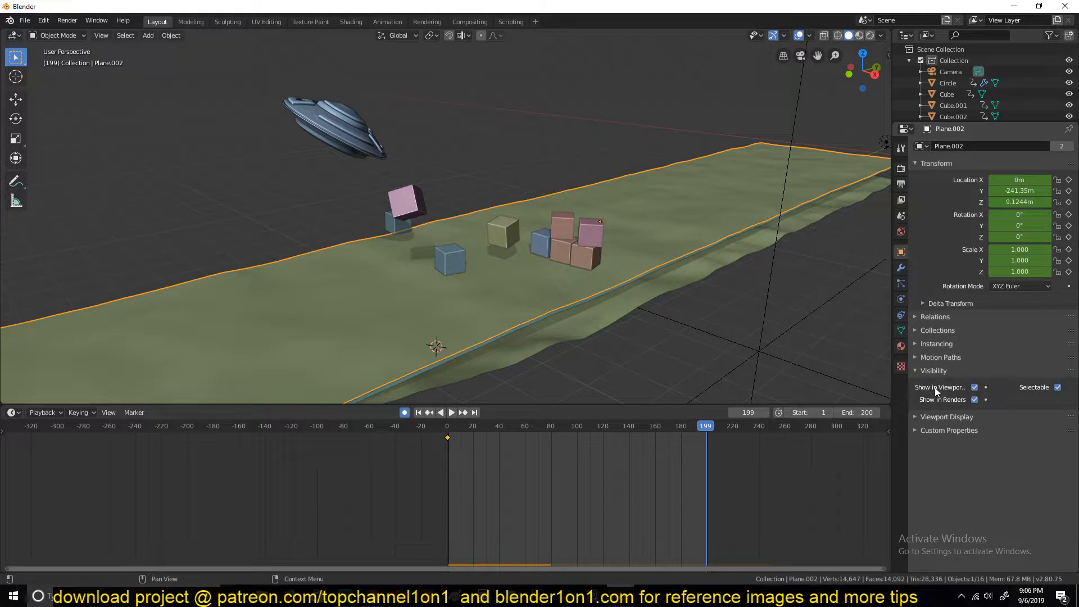
left_click(936, 418)
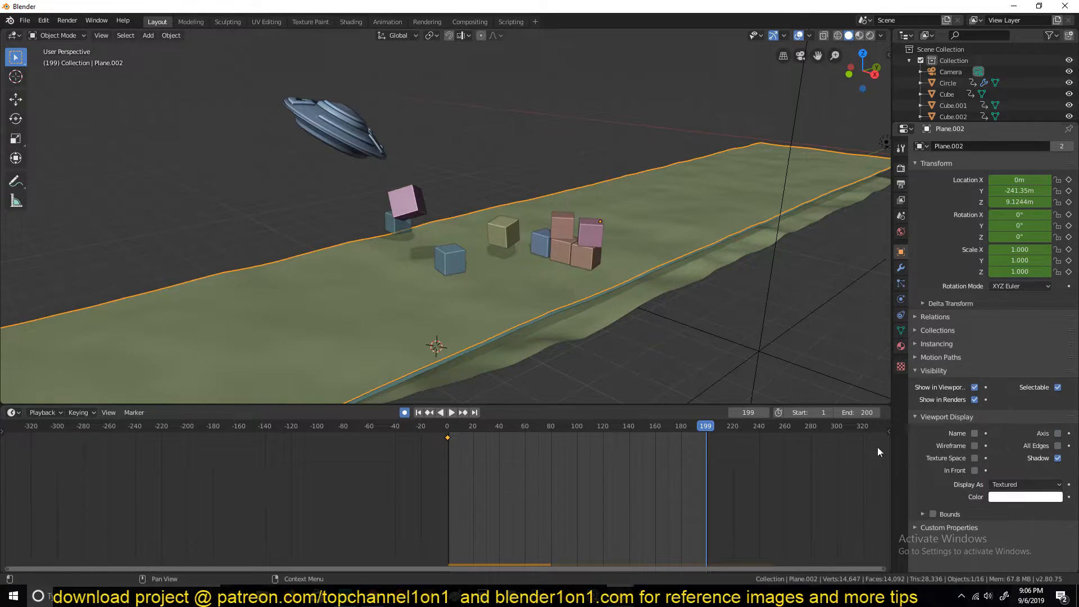
left_click(1001, 482)
left_click(999, 510)
middle_click_drag(509, 243, 441, 205)
left_click(545, 218)
middle_click_drag(545, 218, 527, 244)
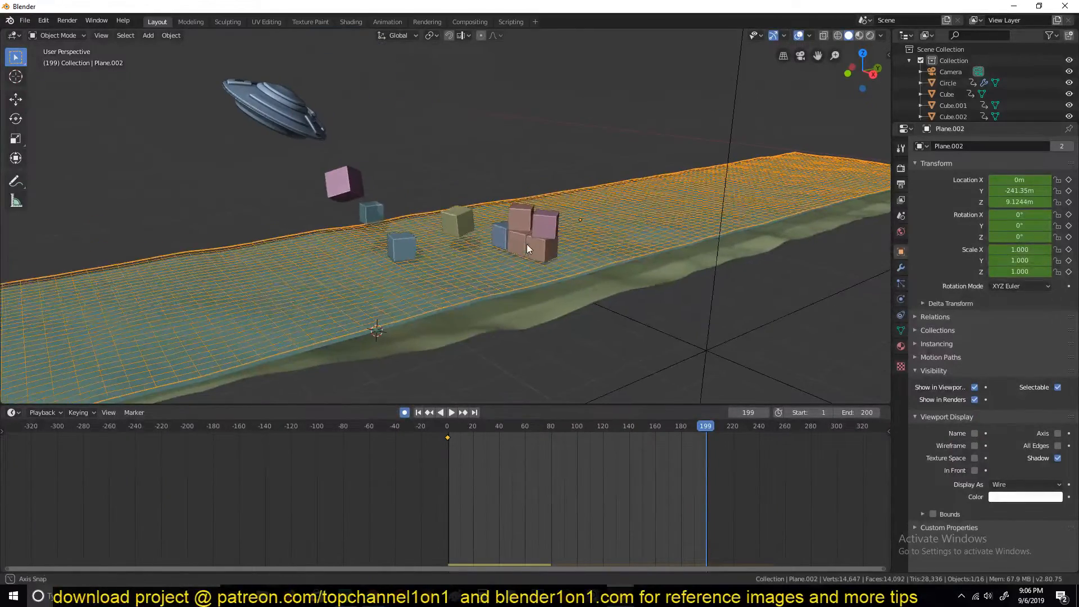
- Go through the saucer, the collision plane and individual cubes to review which objects take part in the collisions
left_click(538, 293)
left_click(272, 125)
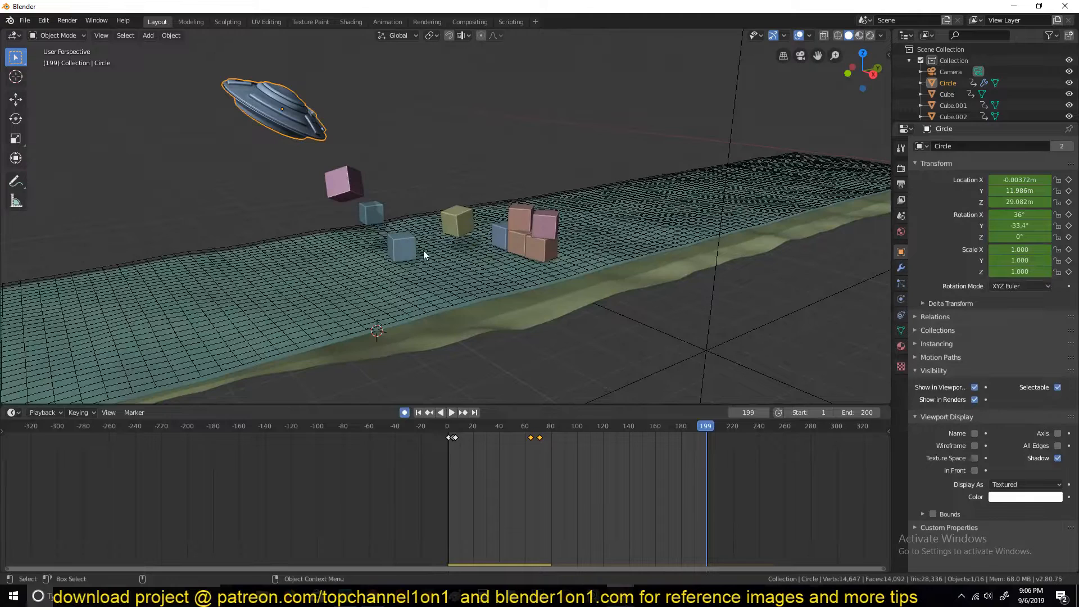
left_click(295, 238)
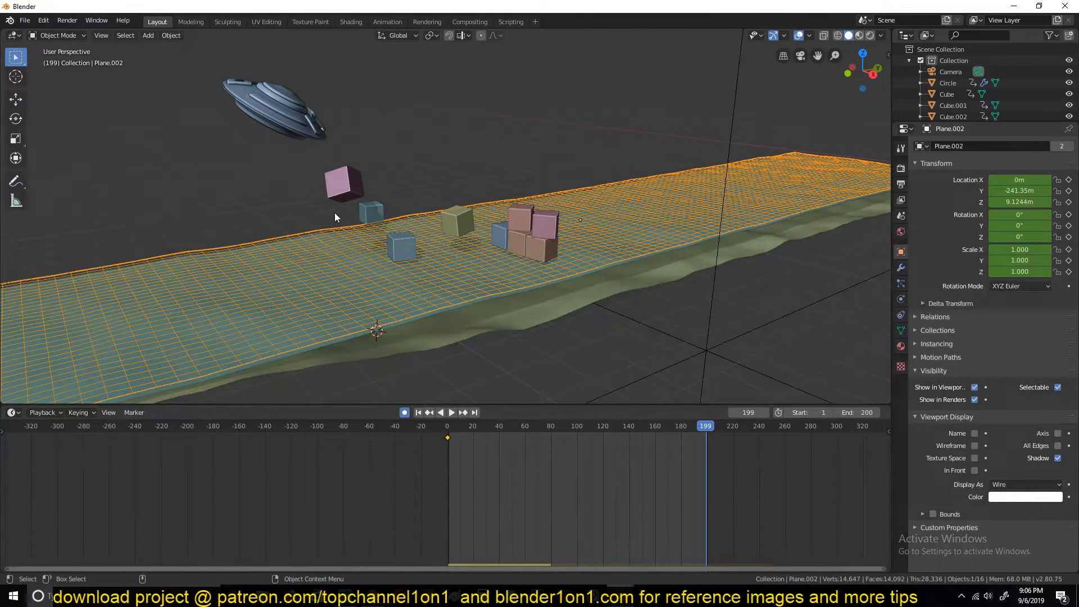
left_click(372, 215)
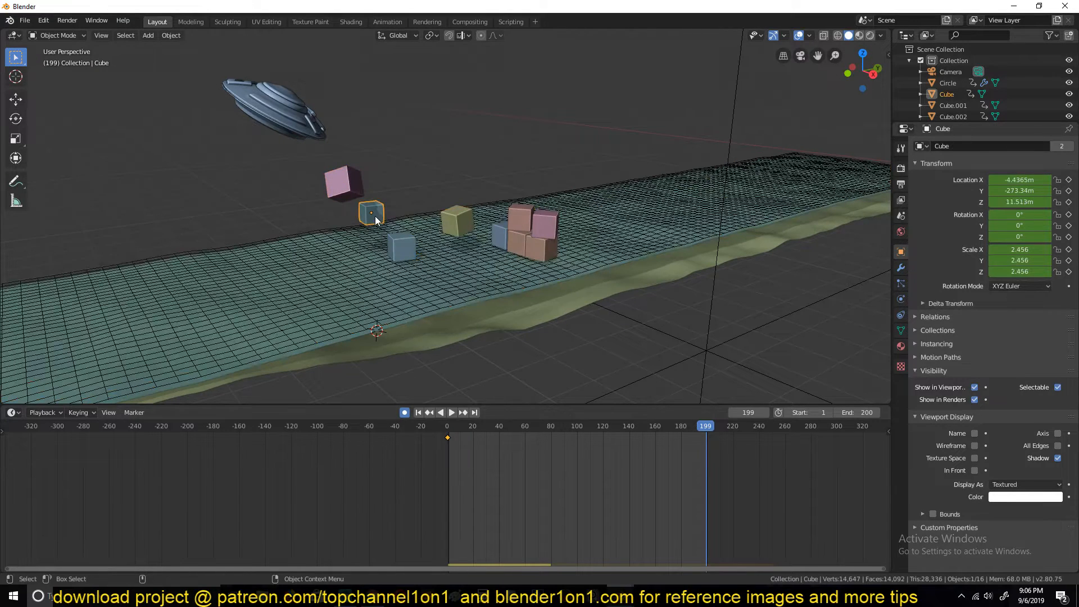
left_click(401, 246)
left_click(513, 234)
left_click(454, 227)
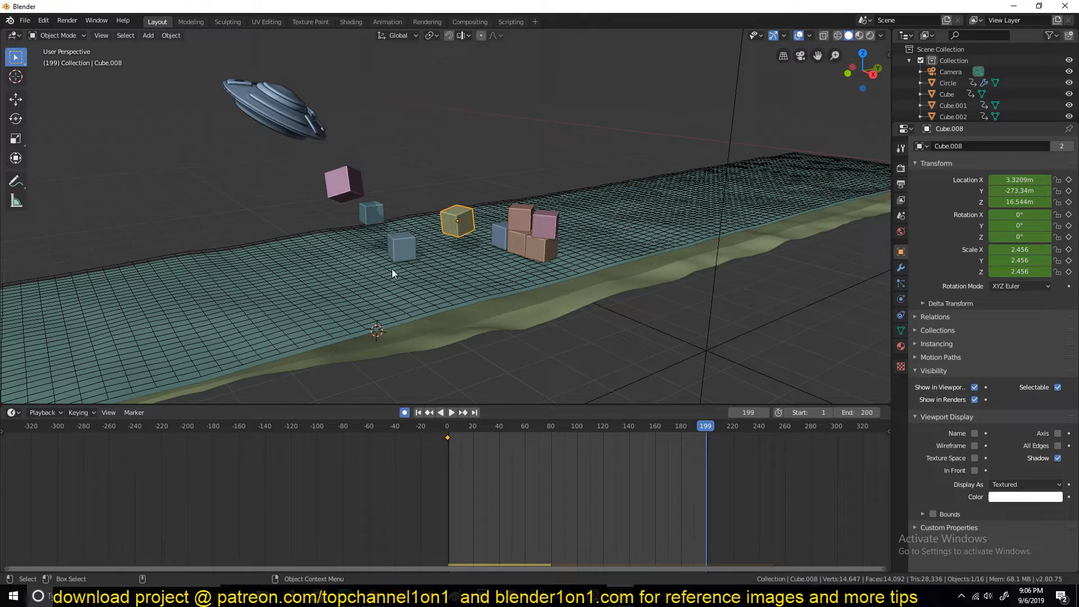
left_click(283, 107)
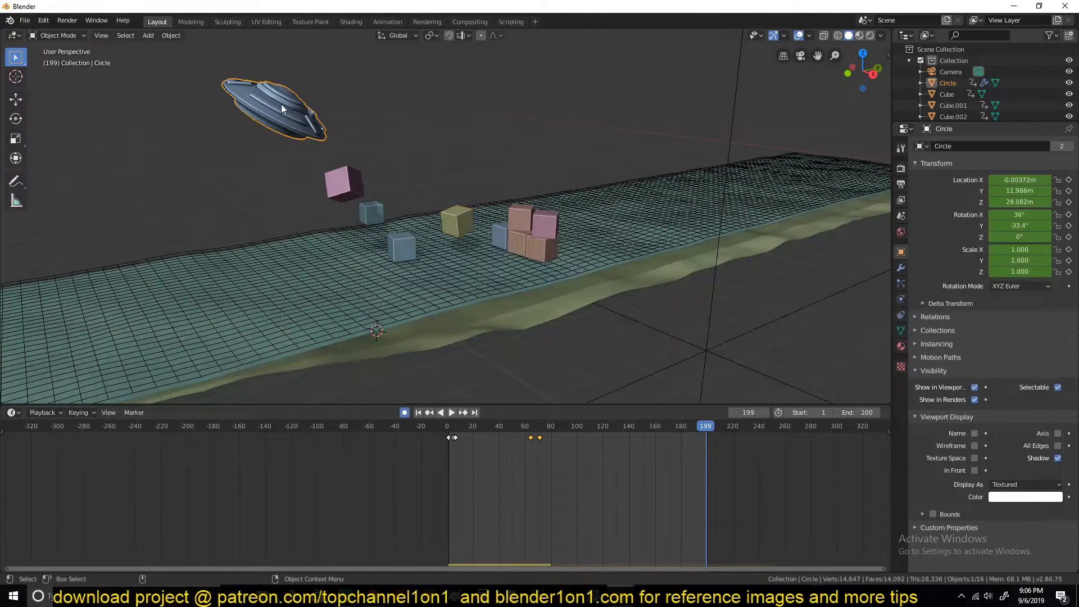
- Open the rigid body collision collections of Plane.002
left_click(526, 279)
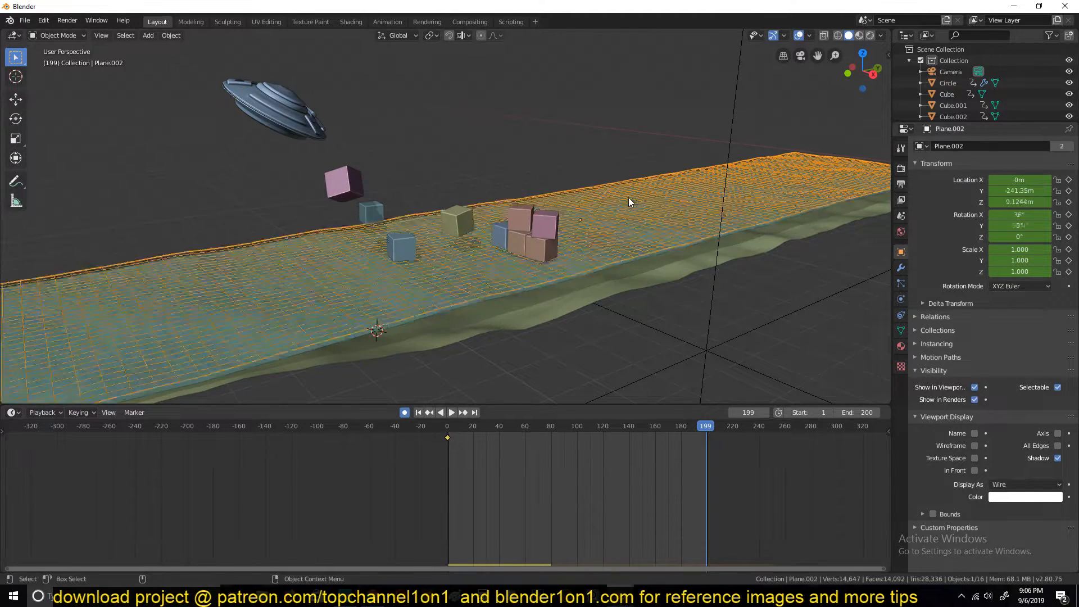
left_click(901, 300)
left_click(941, 402)
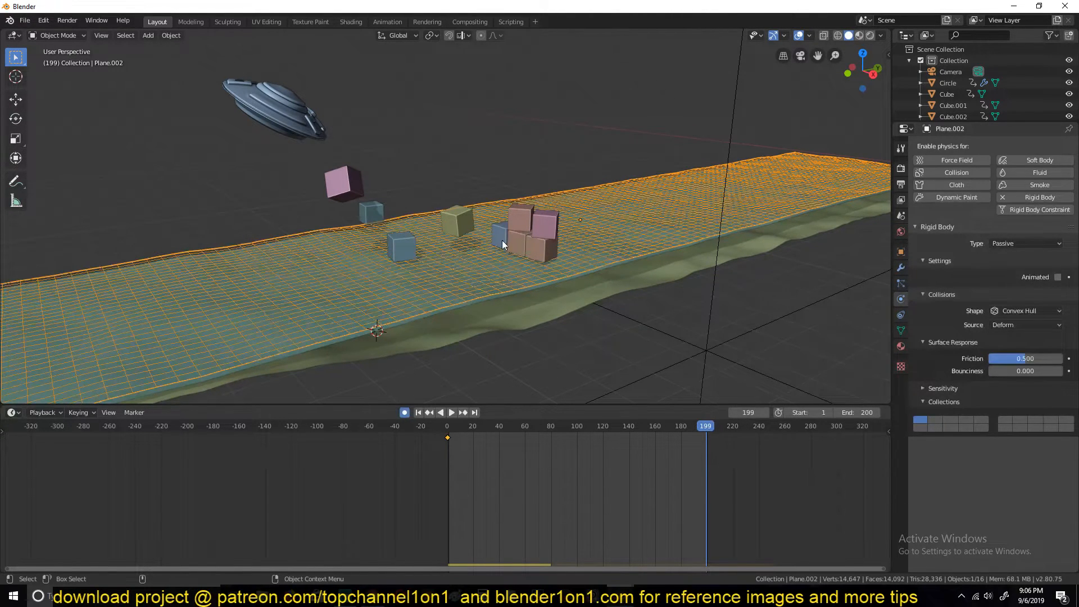
- Compare the rigid body collision collections of Plane.002, a cube and the saucer
left_click_drag(302, 181, 560, 270)
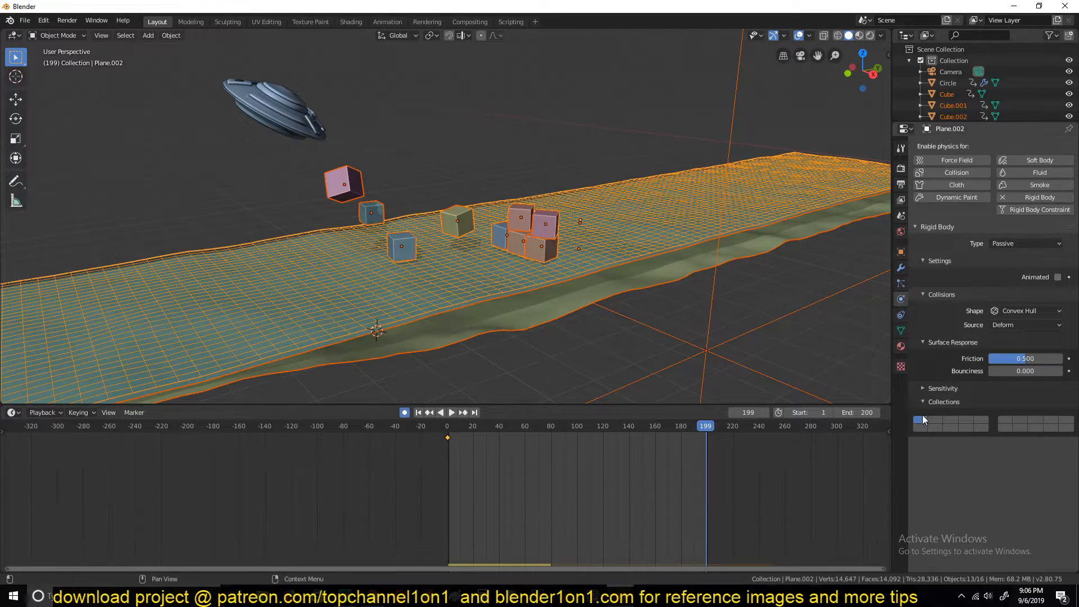
left_click(444, 209)
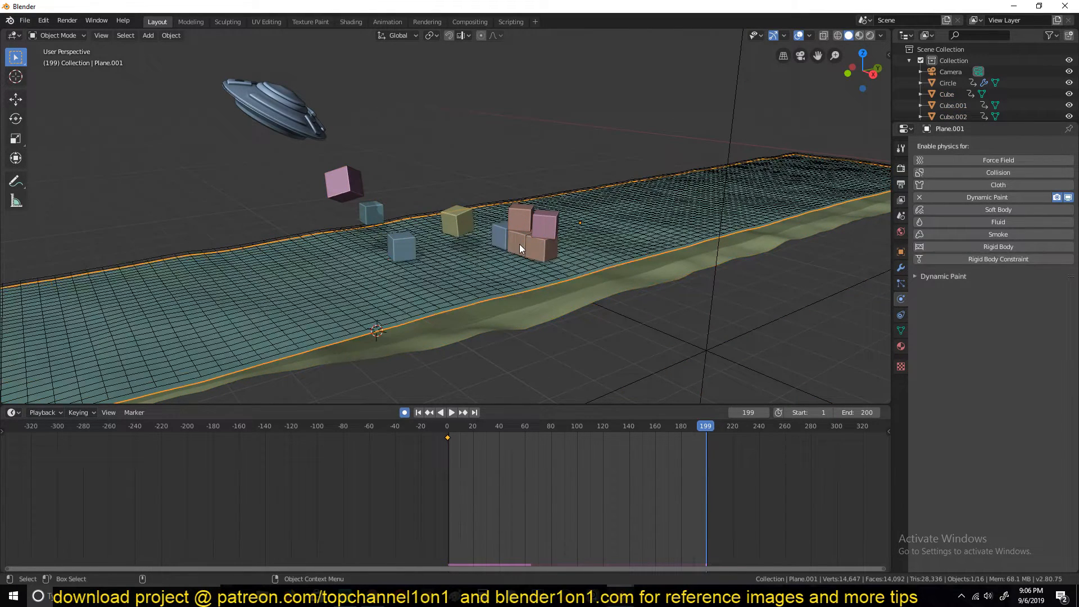
left_click(458, 247)
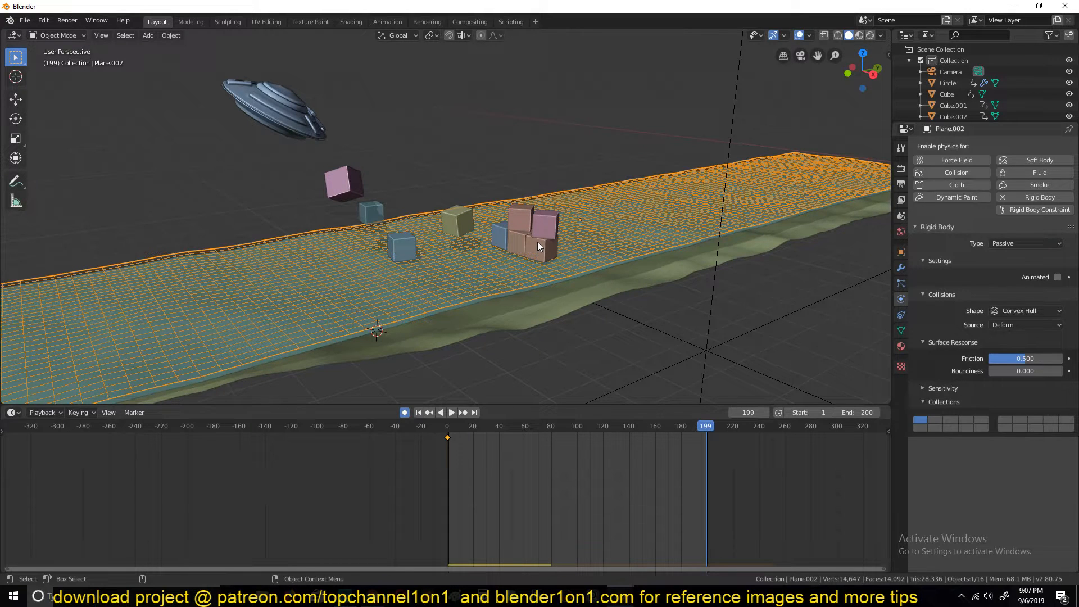
left_click(371, 213)
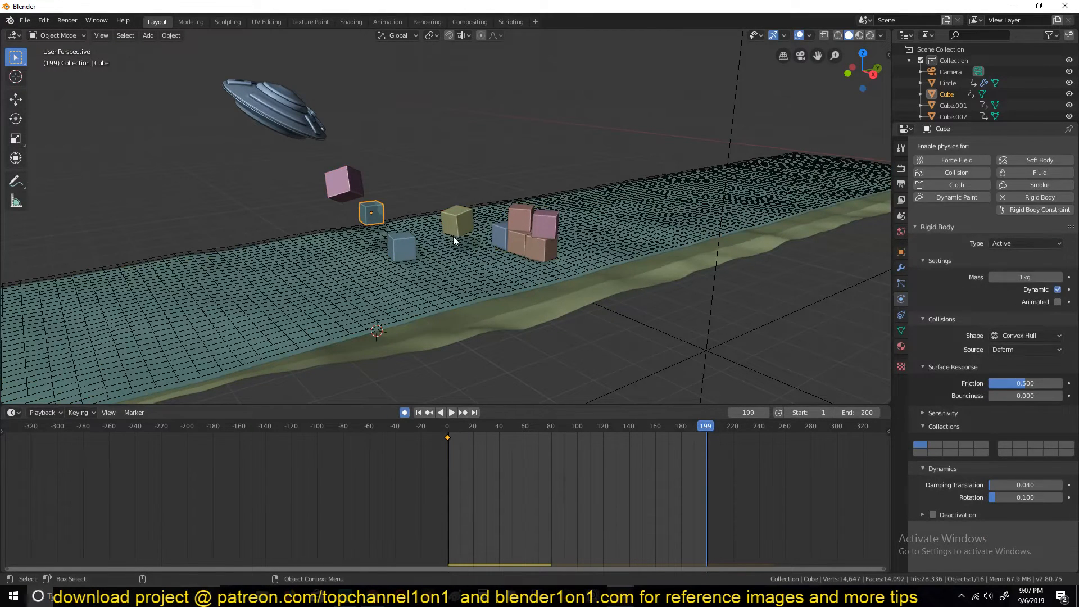
left_click(471, 275)
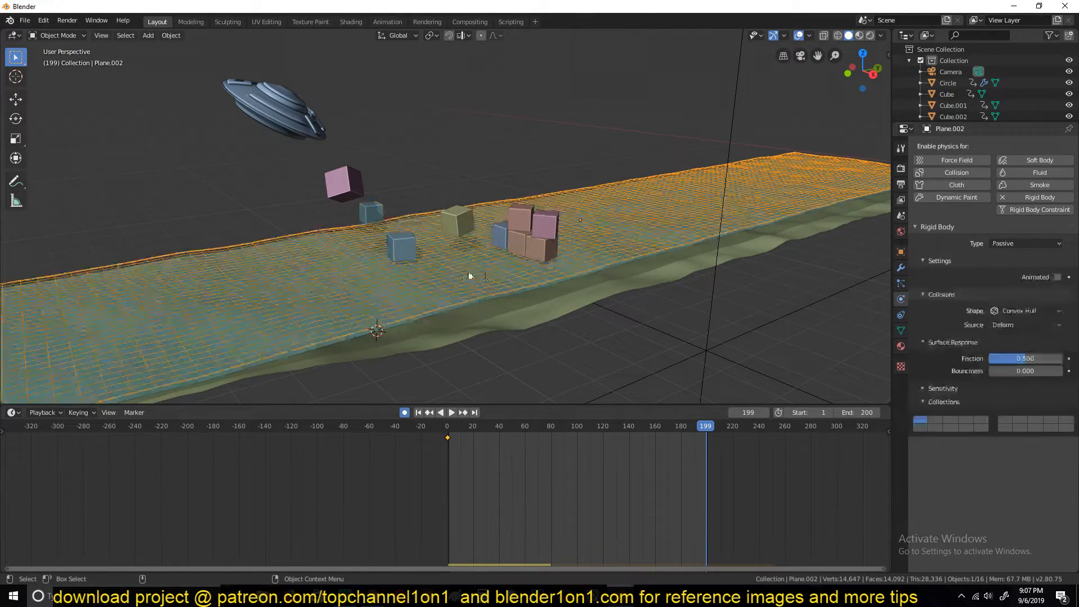
left_click(283, 100)
middle_click_drag(269, 110, 208, 104)
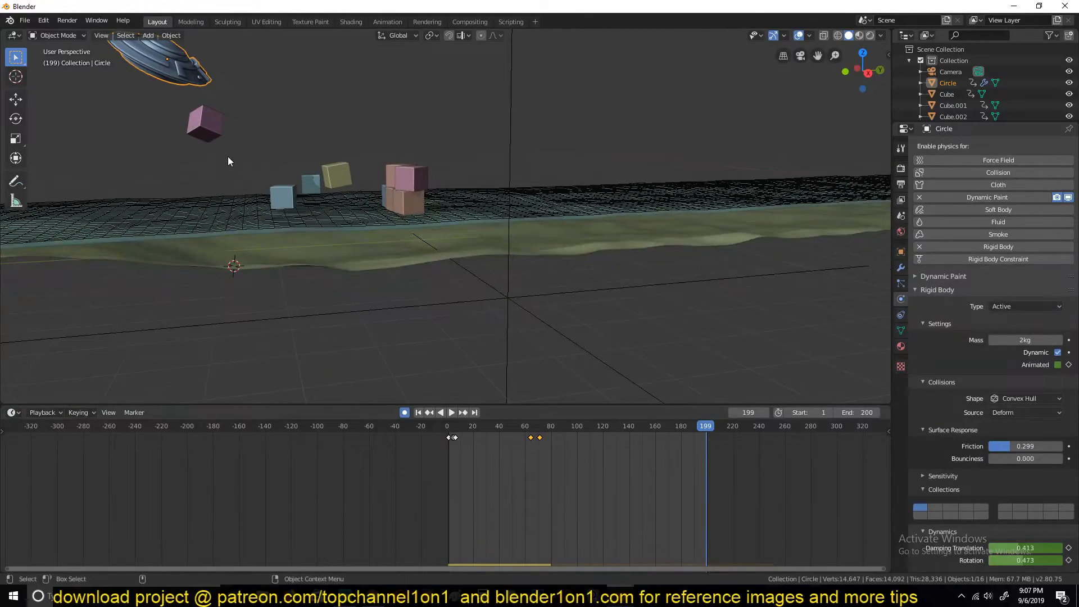
- Select the cubes and assign the active Cube.004 to the first and second rigid body collision collections
left_click_drag(163, 114, 422, 206)
middle_click_drag(369, 203, 407, 170)
left_click(407, 168, "shift")
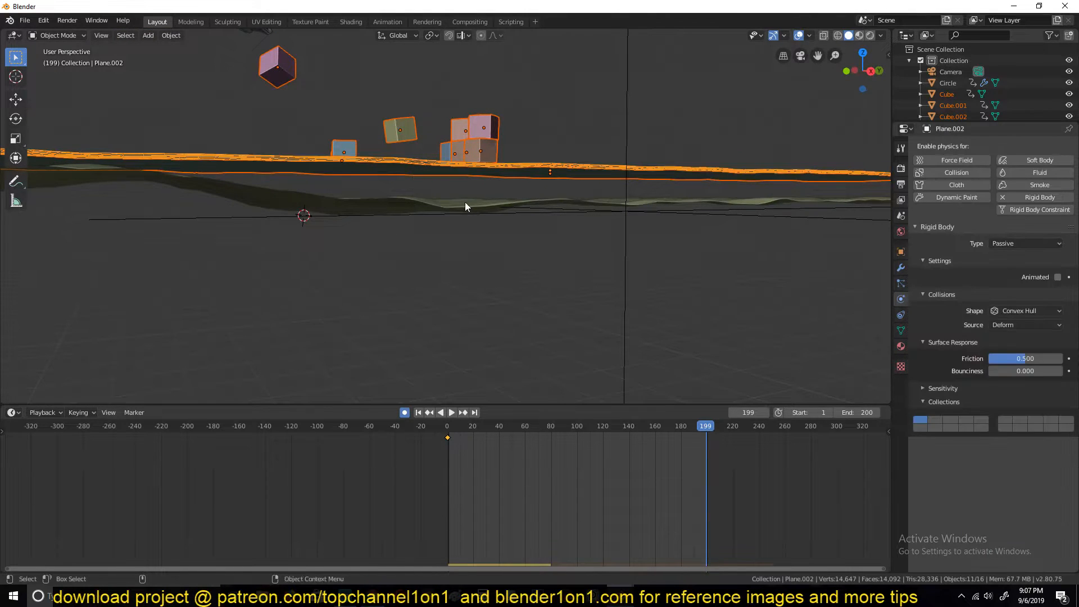
left_click(467, 178, "shift")
middle_click_drag(463, 177, 445, 201)
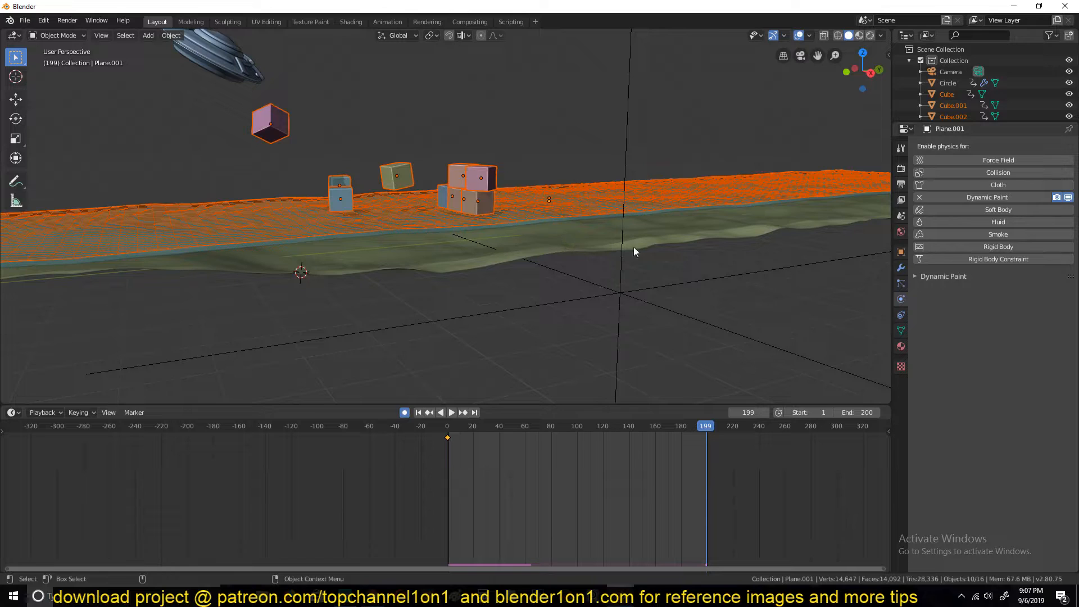
left_click(901, 284)
left_click(475, 185, "shift")
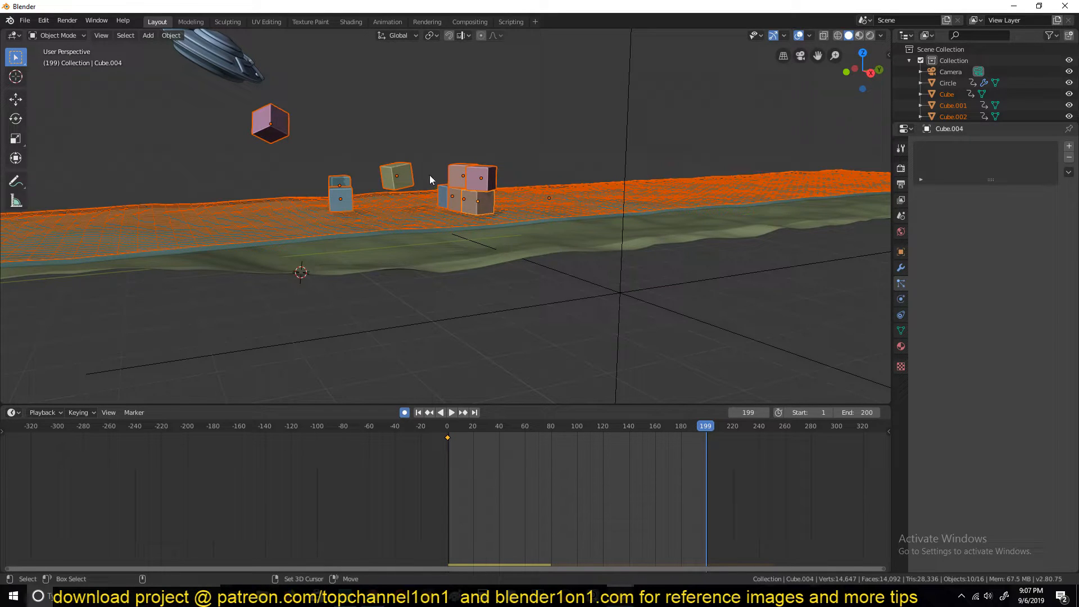
left_click(900, 299)
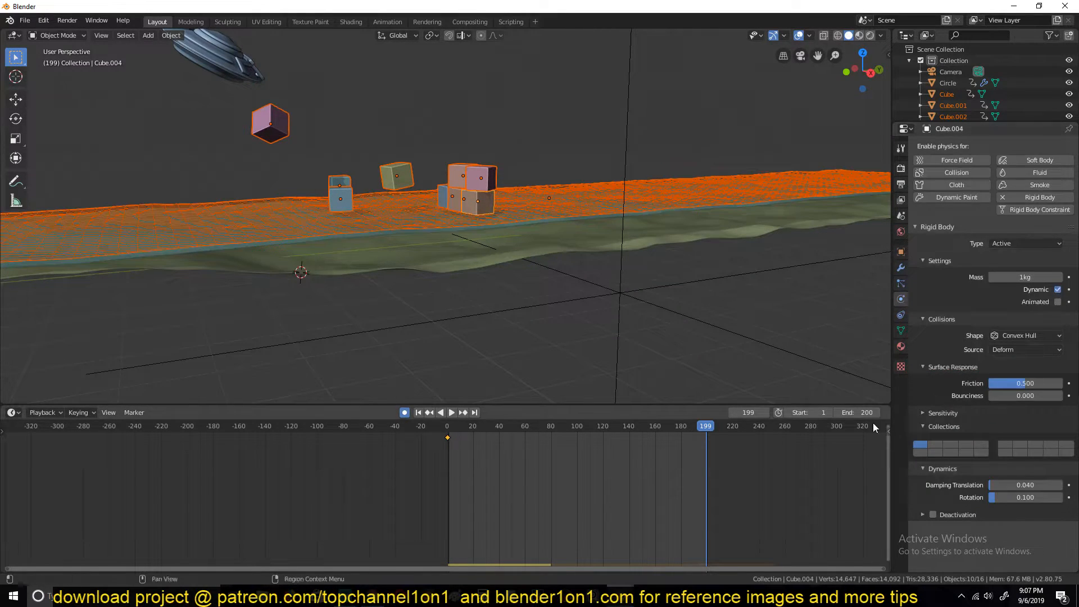
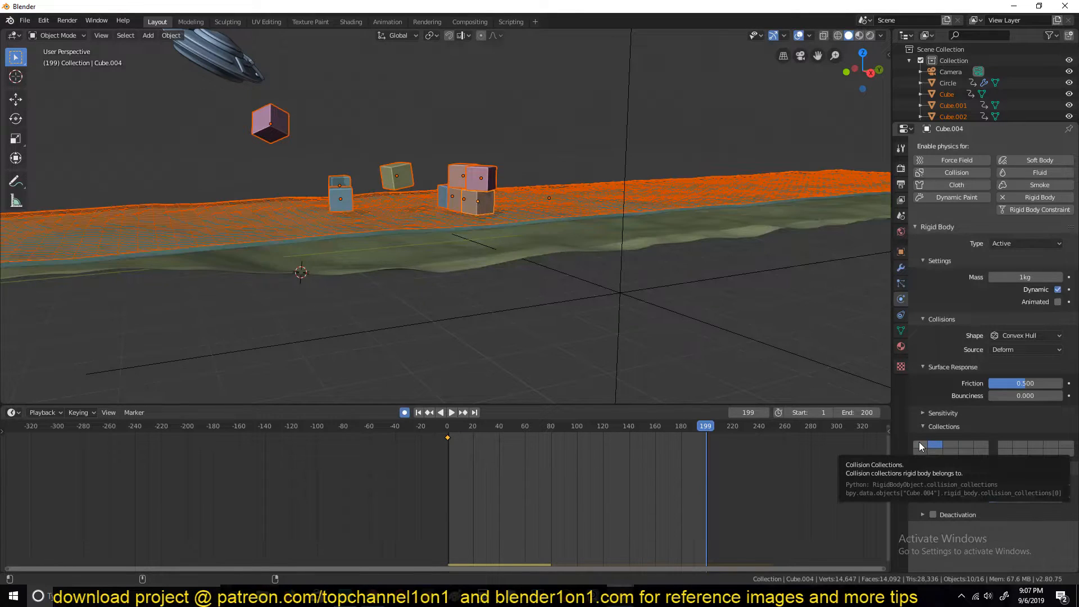
left_click(921, 445, "shift")
- Check the collision collections of the saucer and of Cube.007, the pink cube below it
middle_click_drag(306, 140, 388, 136)
left_click(306, 104)
left_click(388, 149)
left_click(356, 126)
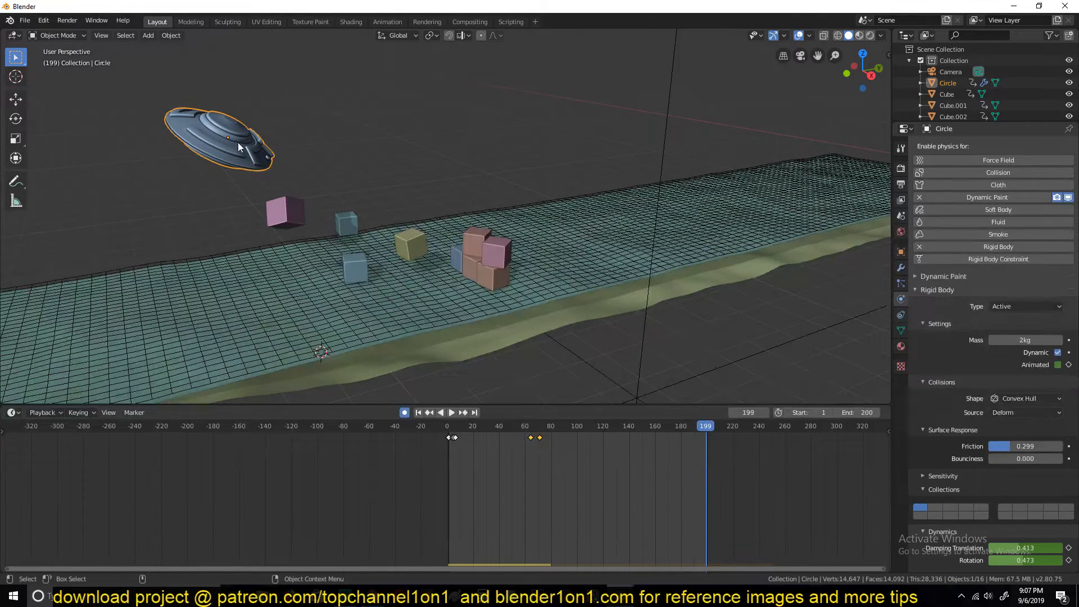
left_click(285, 204)
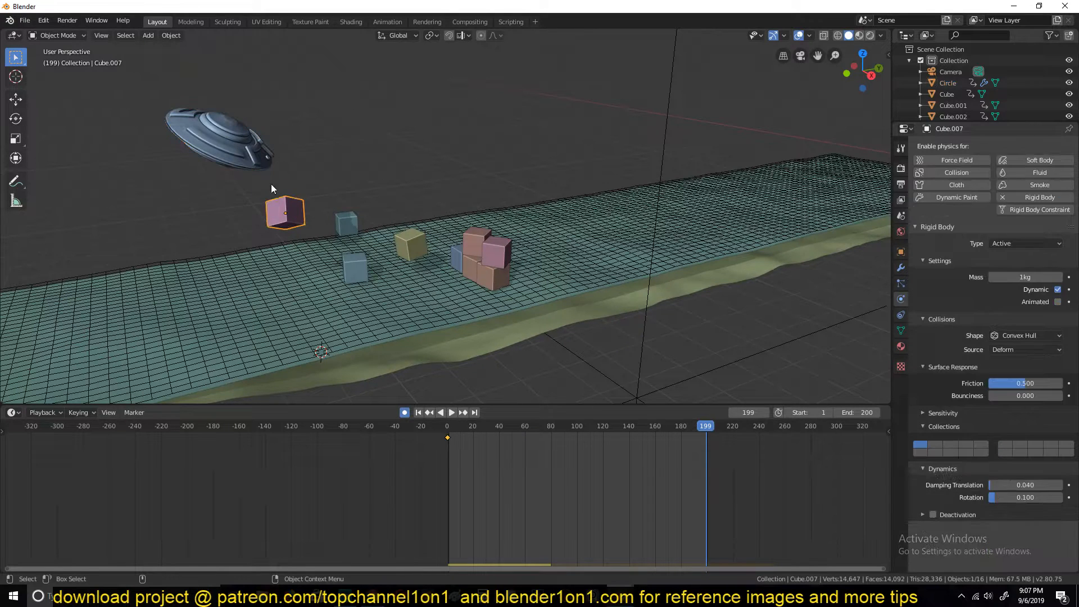
left_click(228, 136)
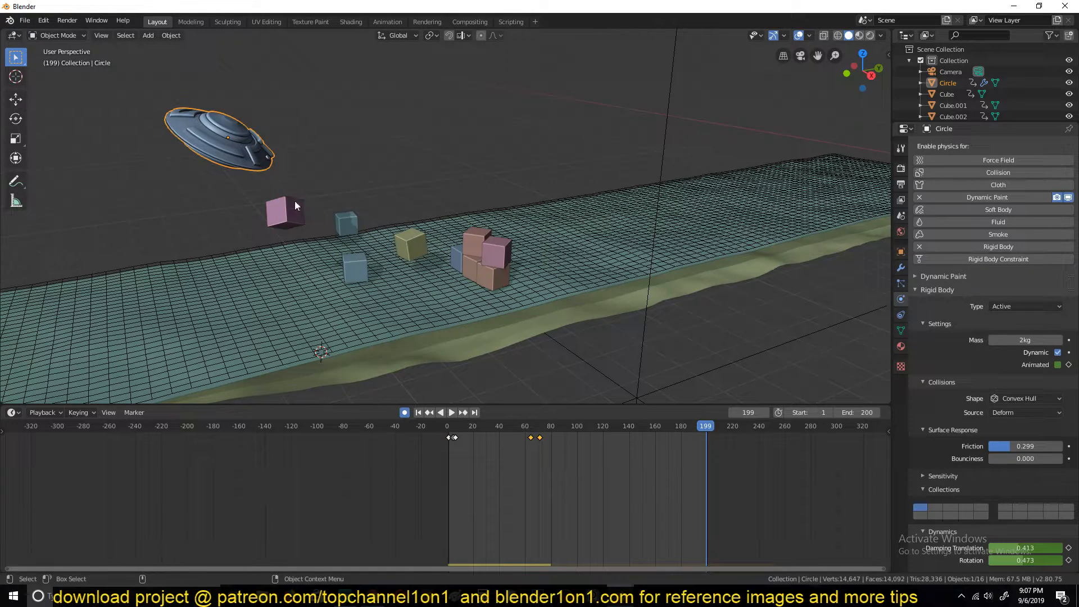
- Select the cubes again and add the active Cube.003 to the second collision collection alongside the first
left_click(295, 241)
left_click(306, 239)
left_click(347, 223, "shift")
left_click(355, 268, "shift")
left_click(411, 245, "shift")
left_click(477, 242, "shift")
left_click(497, 253, "shift")
left_click(494, 277, "shift")
left_click(471, 269, "shift")
left_click(935, 444, "shift")
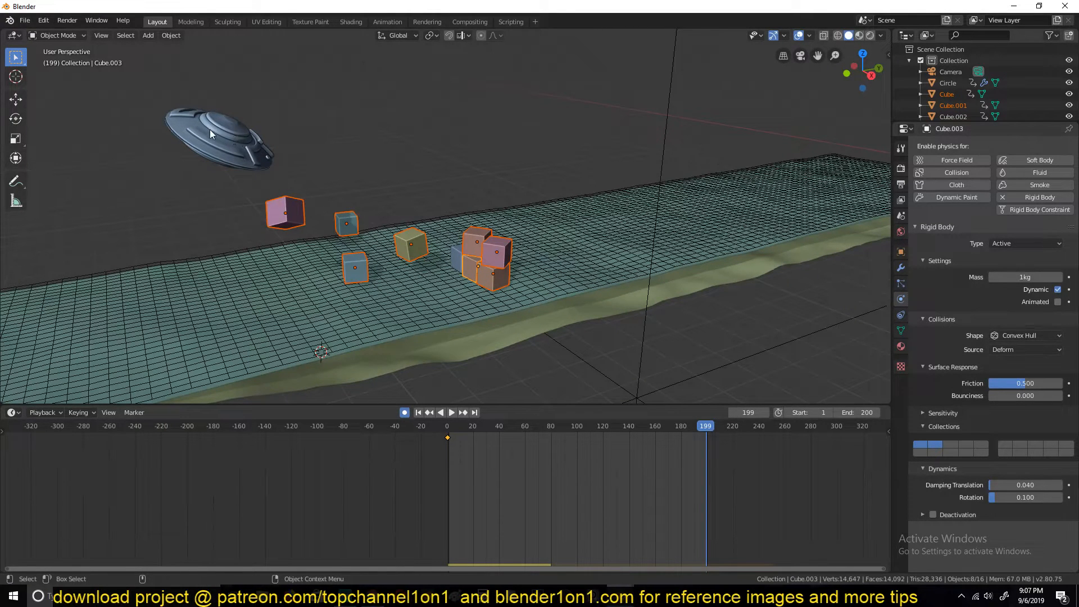
- Assign Plane.002 to the second rigid body collision collection only, and check the saucer's collection
left_click(456, 220)
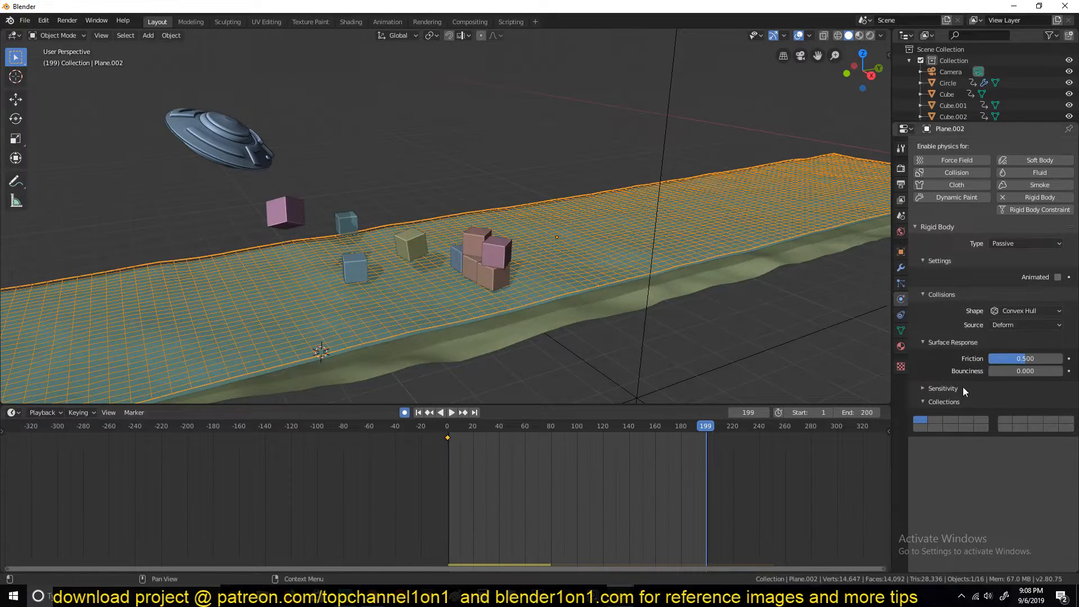
left_click(935, 420)
left_click(220, 140)
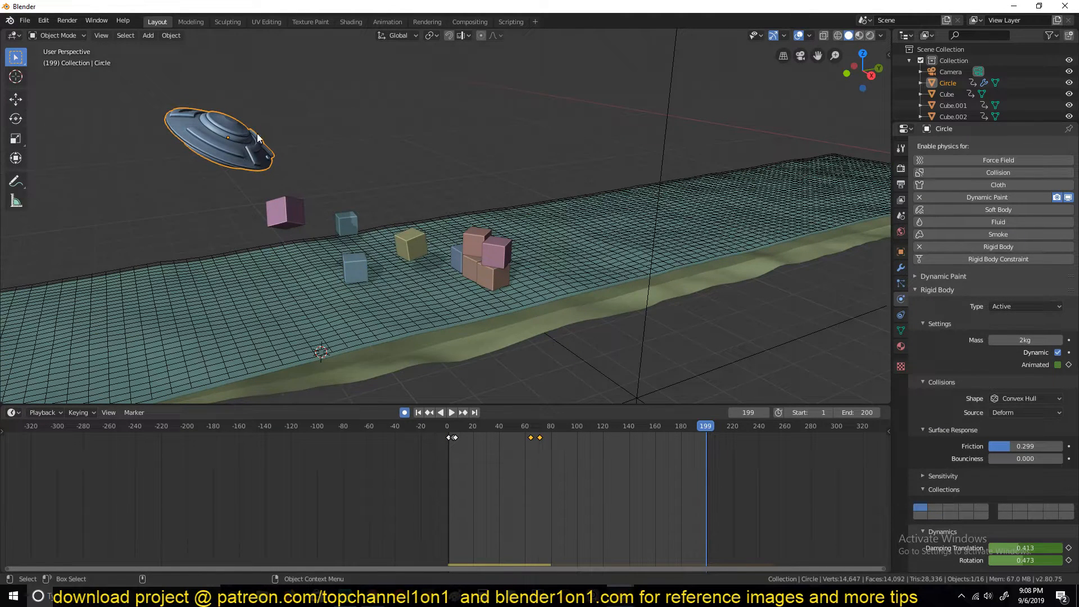
- Return to frame 0 and play the simulation to test the collision collections
middle_click_drag(207, 136, 298, 168)
left_click_drag(451, 427, 429, 444)
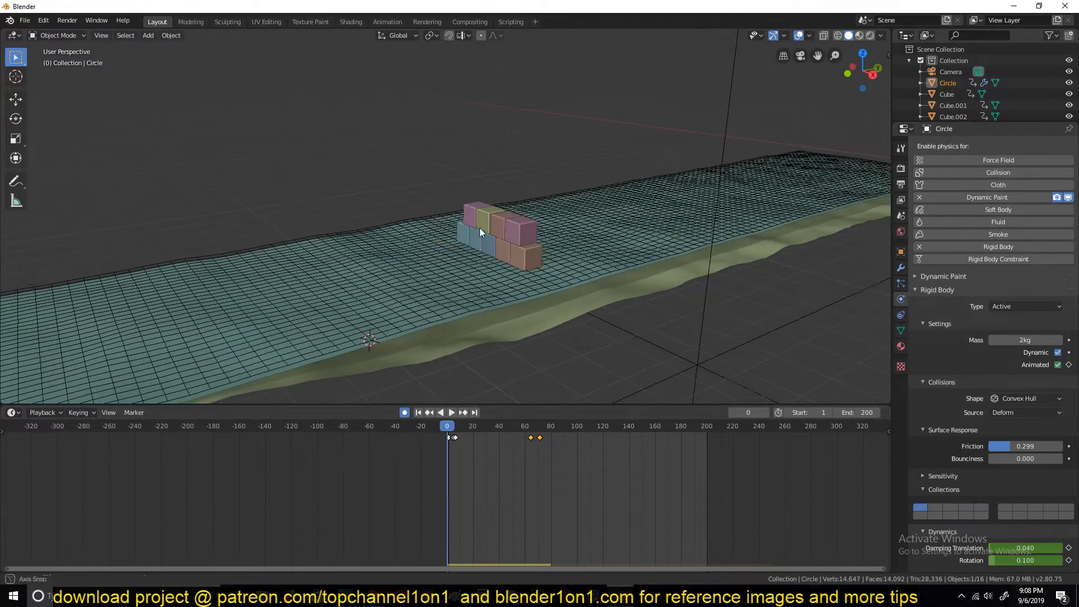
middle_click_drag(479, 228, 473, 230)
scroll(473, 230, "down", 2)
key("space")
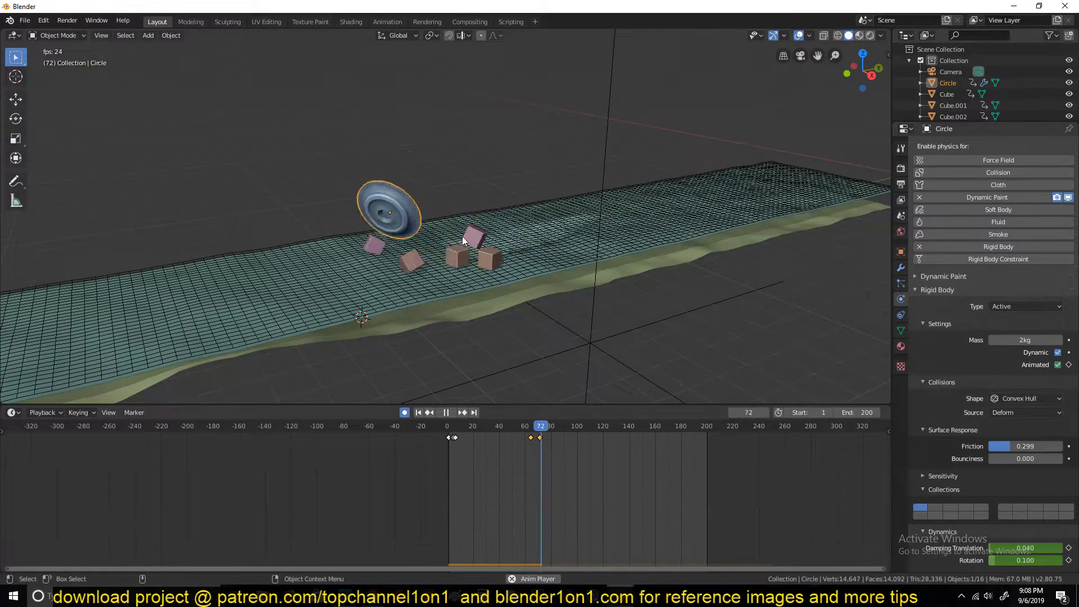
key("Escape")
- Inspect the base of the cube stack and the plane beneath it up close, and replay the simulation briefly
middle_click_drag(473, 249, 504, 194)
scroll(504, 207, "up", 8)
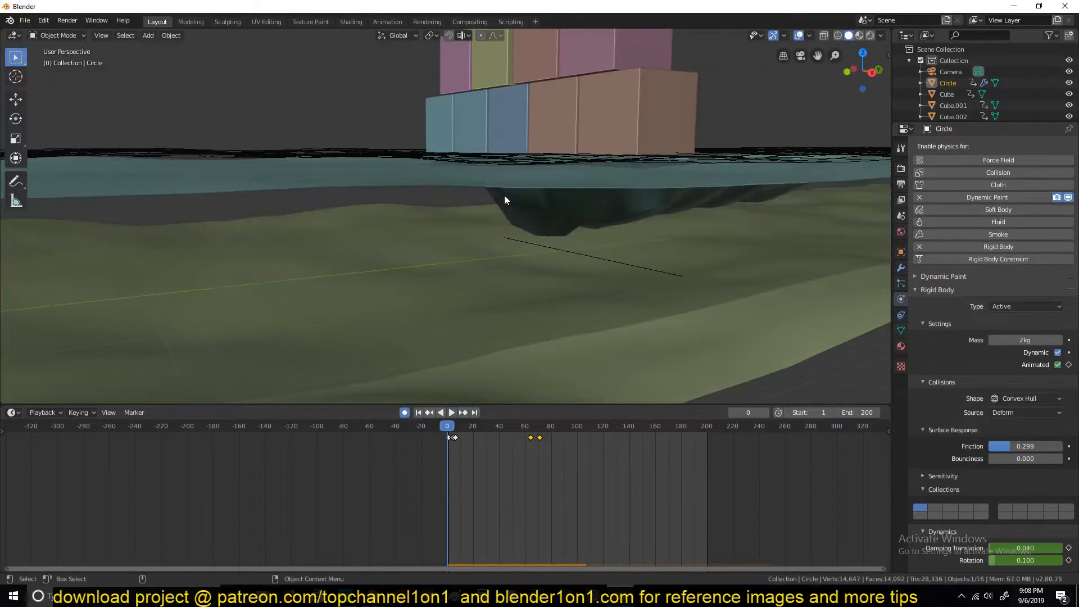
scroll(504, 196, "down", 4)
key("space")
key("Escape")
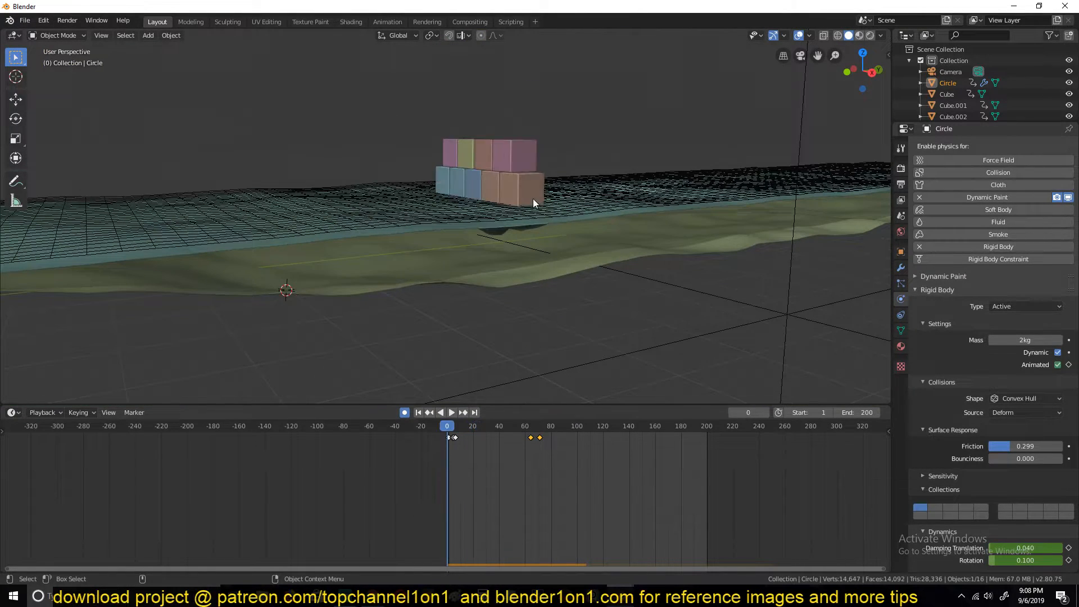
- Check Plane.002's collision collection, then select all nine cubes and raise them slightly along Z above the plane
left_click(580, 191)
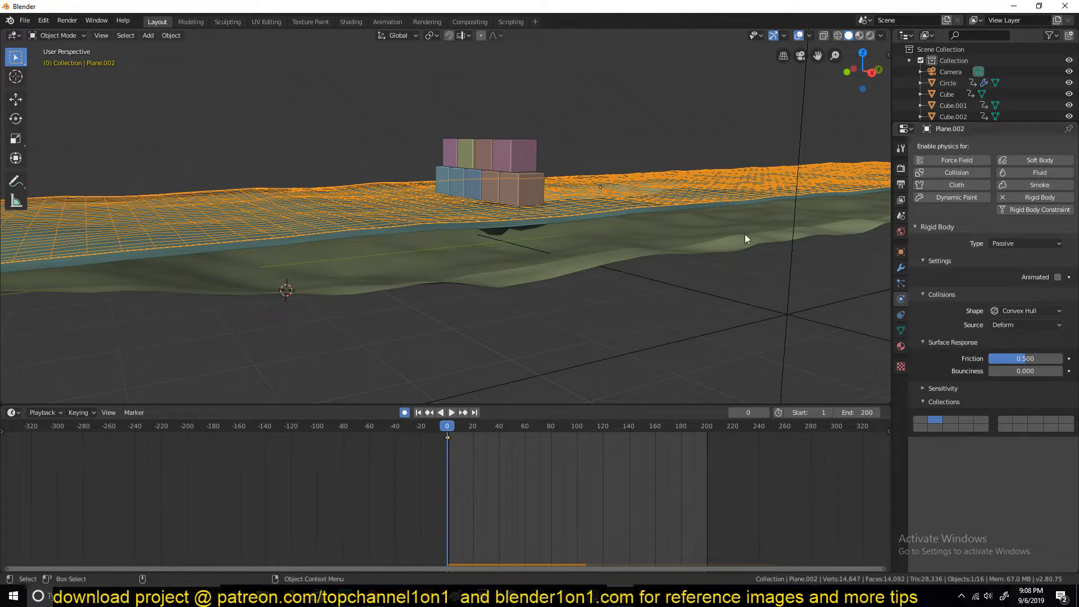
scroll(599, 222, "up", 5)
middle_click_drag(599, 222, 579, 225)
left_click(478, 204)
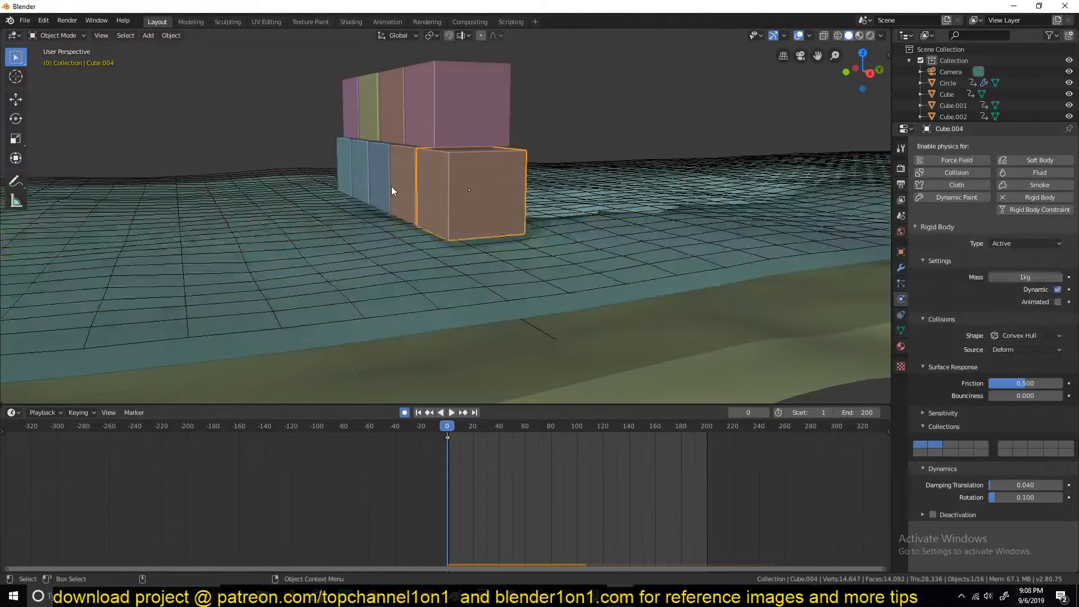
left_click(390, 180, "shift")
left_click(374, 167, "shift")
left_click(356, 163, "shift")
left_click(344, 155, "shift")
left_click(354, 123, "shift")
left_click(377, 120, "shift")
left_click(403, 119, "shift")
left_click(426, 117, "shift")
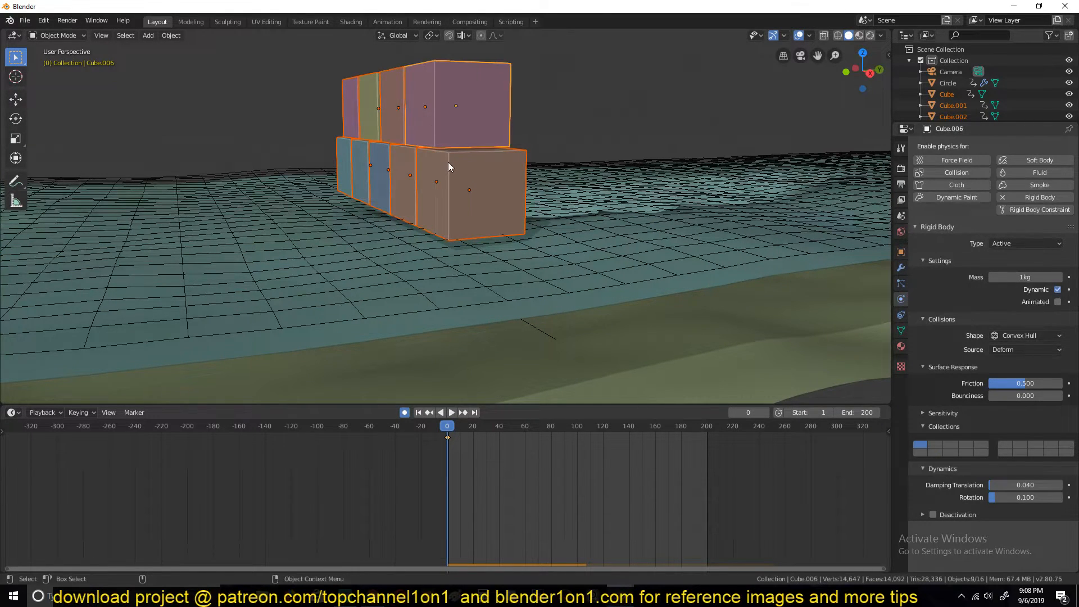
key("g")
key("z")
left_click(453, 161)
key("alt+a")
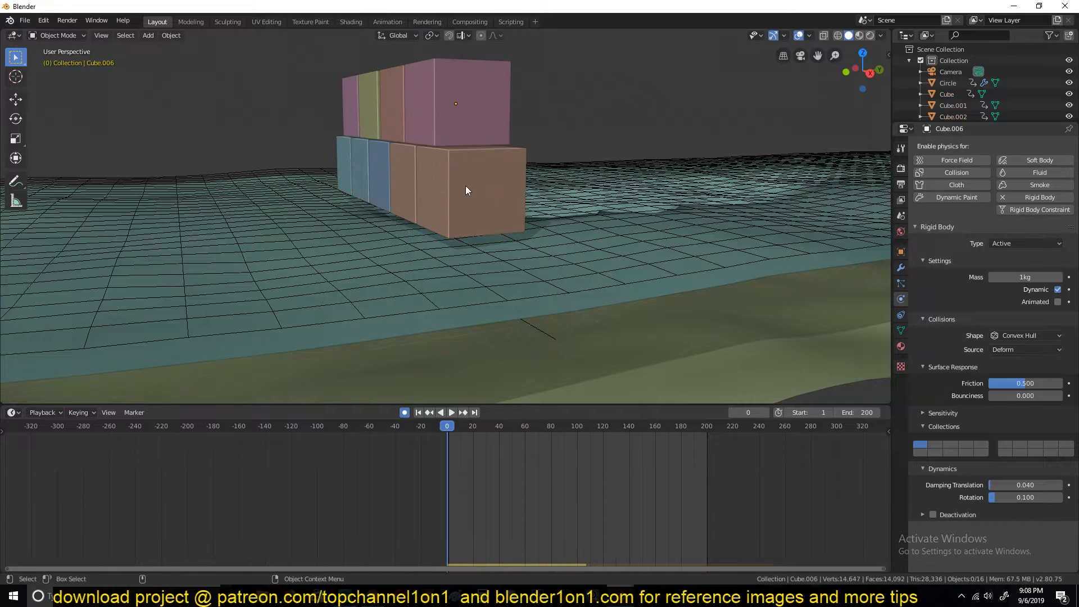
- Play the simulation to test the raised cubes, and check which collision collection Plane.002 uses
key("space")
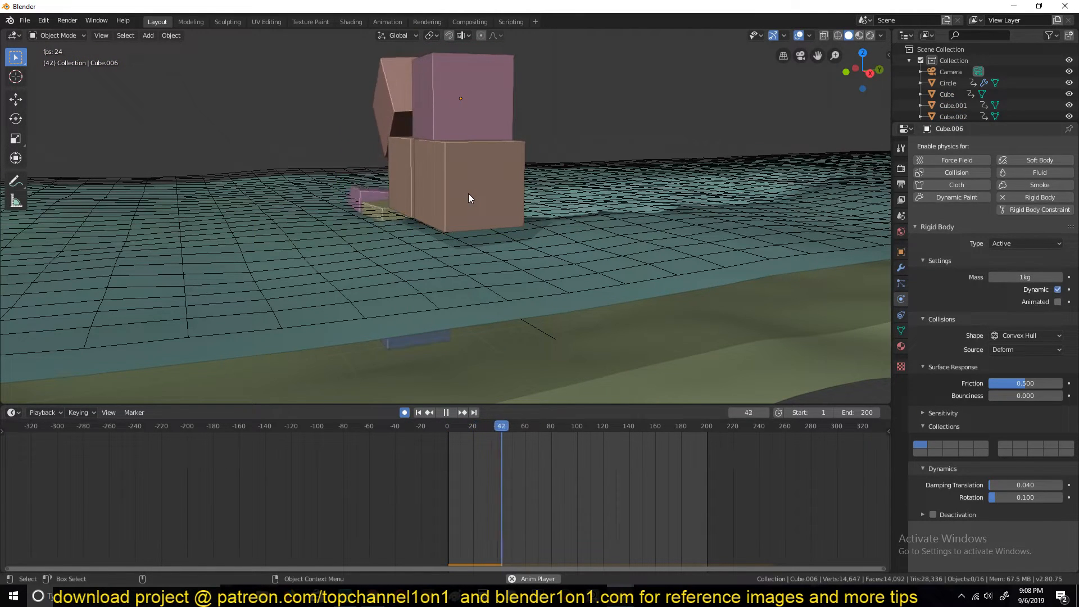
key("Escape")
middle_click_drag(467, 193, 514, 217)
scroll(513, 219, "down", 6)
left_click(366, 203)
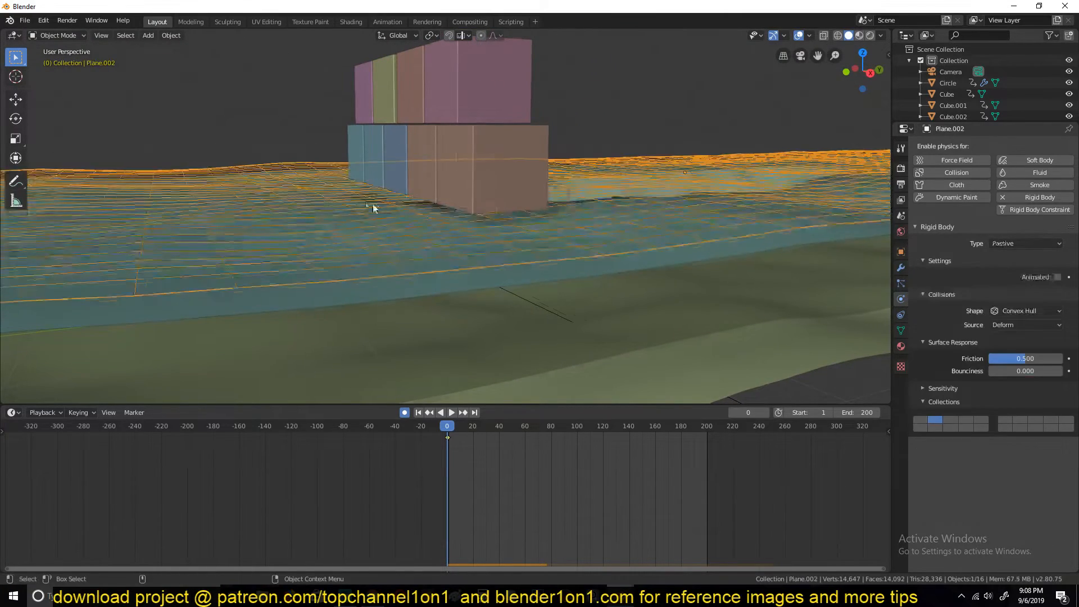
middle_click_drag(366, 203, 399, 205)
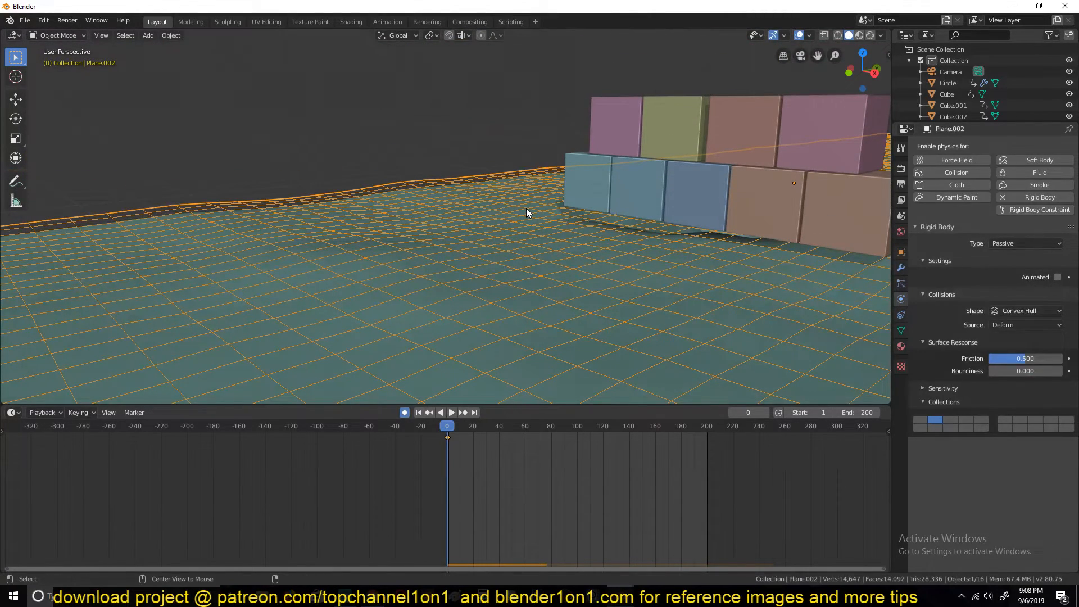
- Select all nine cubes again and move the stack up well clear of the plane
left_click(624, 202)
left_click(685, 202, "shift")
left_click(596, 189, "shift")
left_click(625, 197, "shift")
left_click(607, 133, "shift")
left_click(673, 131, "shift")
left_click(741, 132, "shift")
left_click(843, 208, "shift")
left_click(807, 151, "shift")
left_click(771, 197, "shift")
key("g")
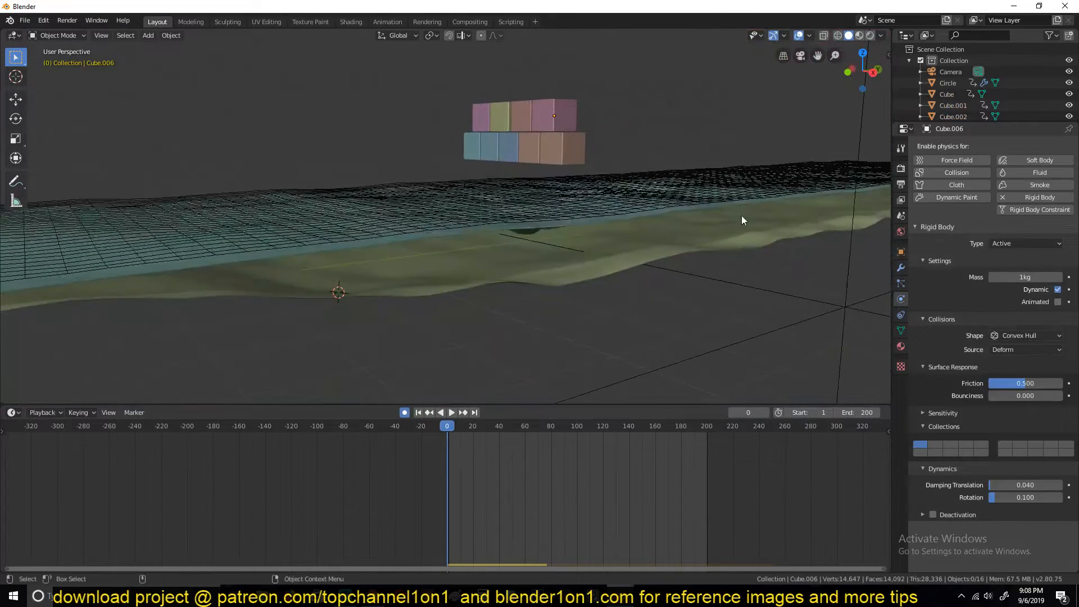
- Play the simulation with the higher stack, and check the collision collections of a cube and Plane.002
key("space")
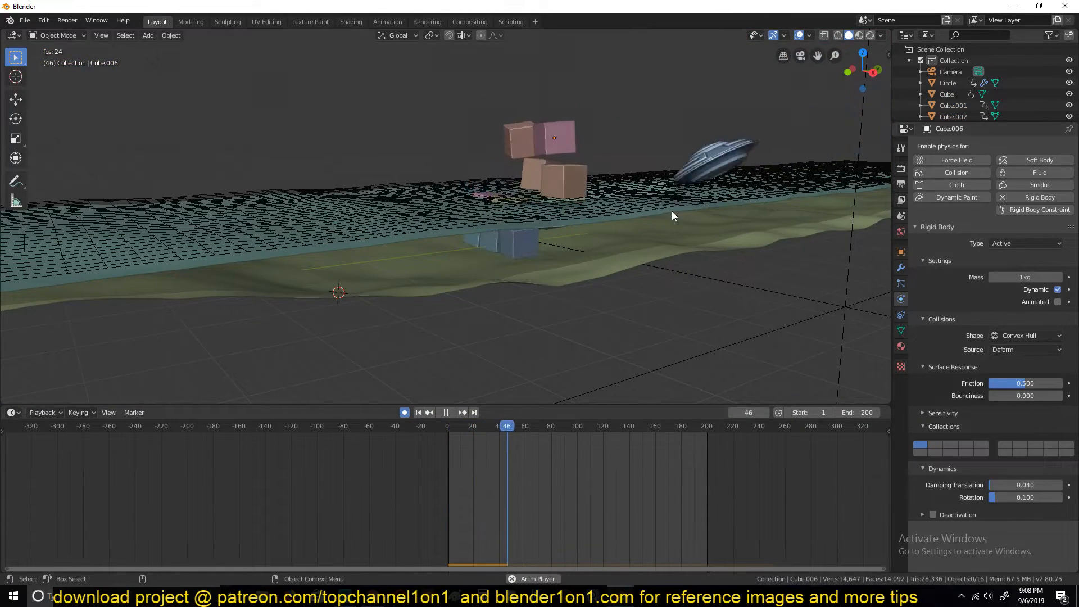
key("Escape")
middle_click_drag(590, 170, 577, 167)
left_click(485, 154)
left_click(485, 151)
left_click(487, 186)
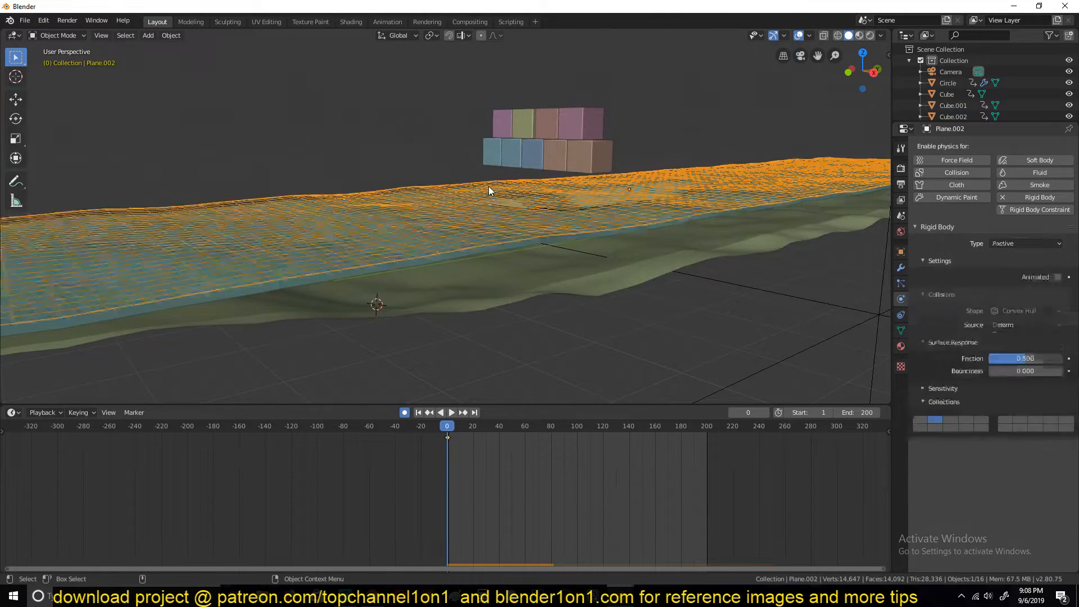
- Hide Plane.001 and Plane, and play the simulation to examine how the cubes meet the wireframe plane
left_click(504, 239)
left_click(531, 278, "shift")
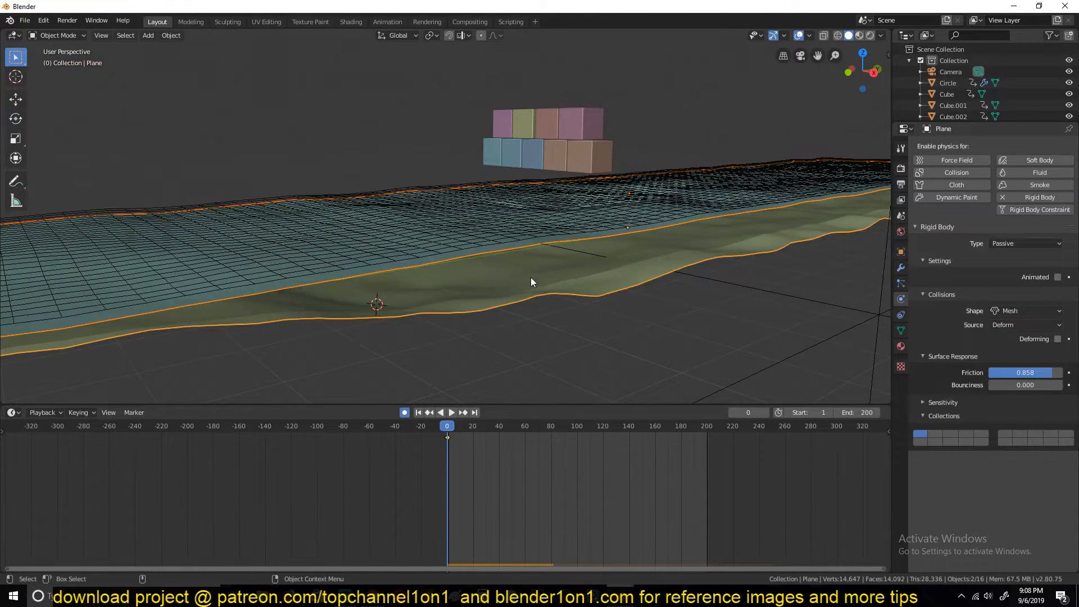
key("Delete")
key("space")
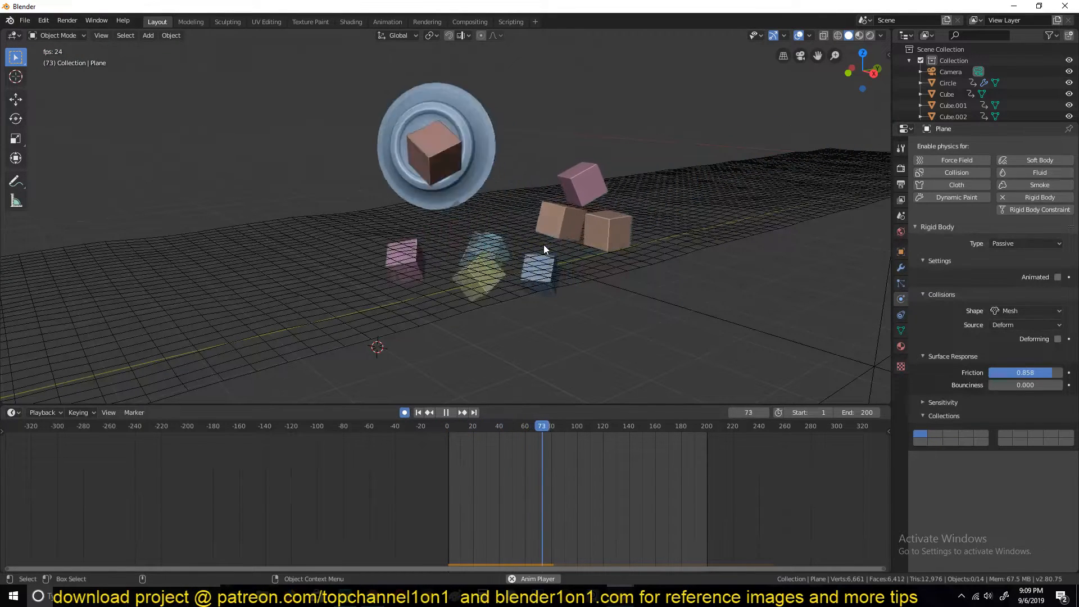
key("Escape")
- Check the collision collections of the bottom-row cubes one by one
left_click(586, 186)
left_click(564, 186)
left_click(502, 174)
left_click(523, 185)
left_click(541, 181)
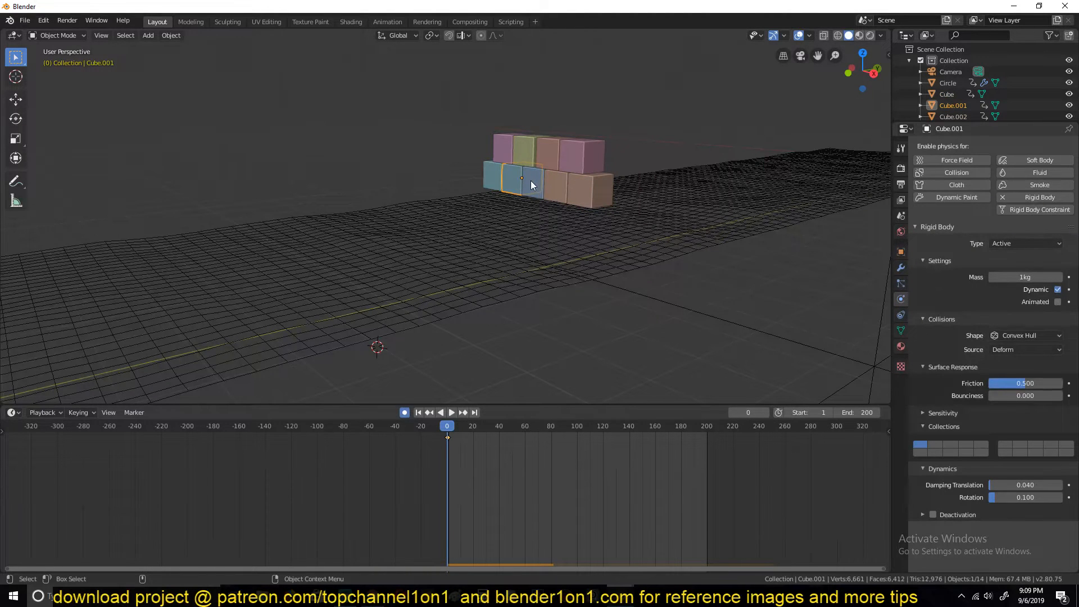
- Add Cube and its neighbouring bottom-row blue cubes to the second collision collection alongside the first
left_click(497, 177)
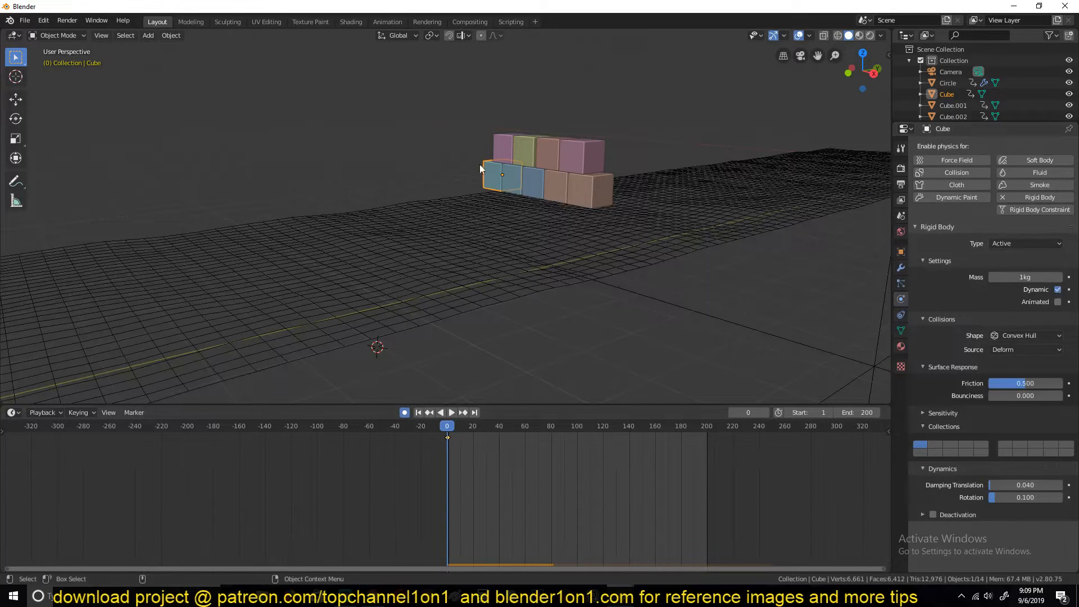
left_click(937, 446, "shift")
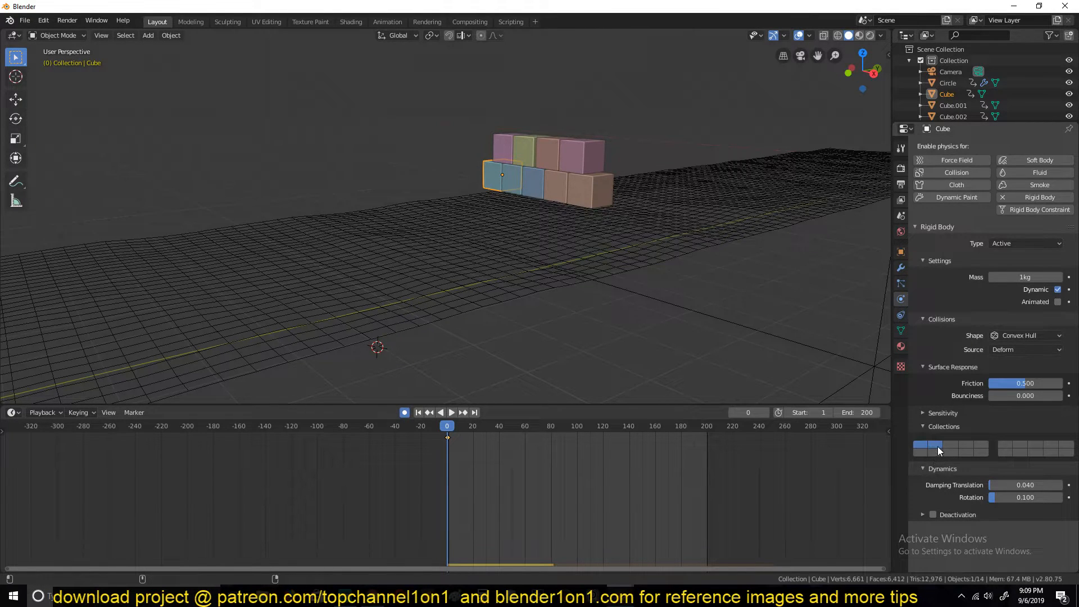
left_click(523, 190)
left_click(934, 443, "shift")
left_click(513, 181)
left_click(936, 444, "shift")
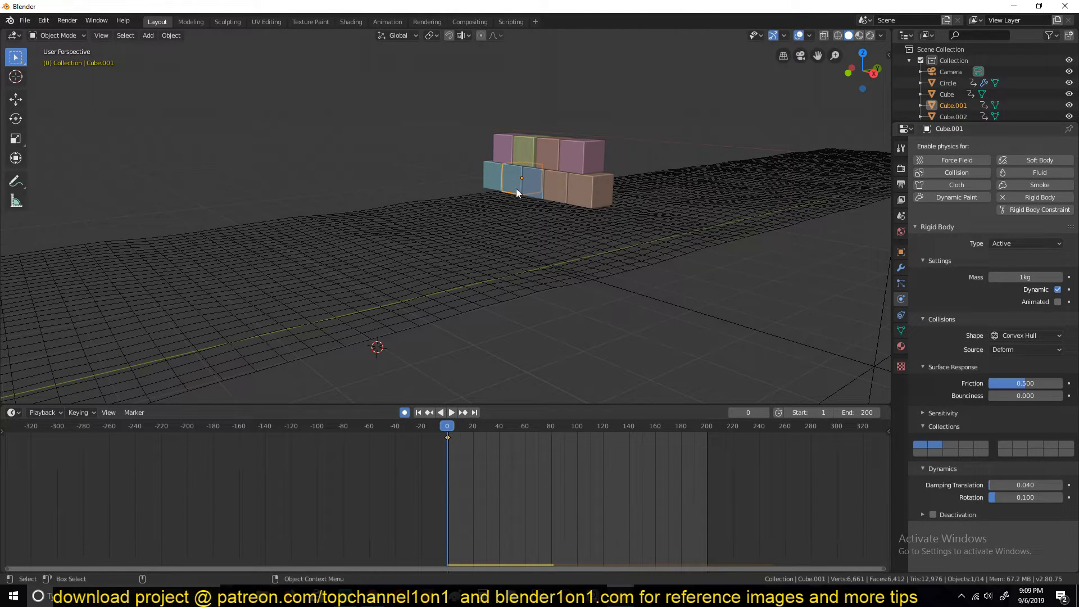
- Check the remaining bottom-row cubes, and add each top-row cube to the second collision collection alongside the first
left_click(541, 187)
left_click(556, 186)
left_click(575, 187)
left_click(573, 157)
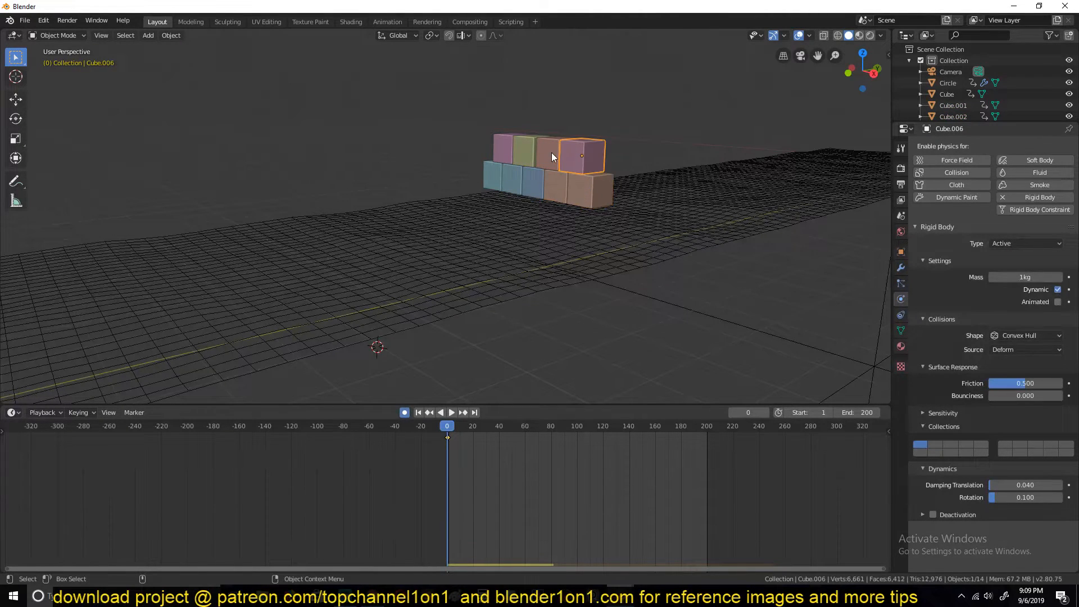
left_click(936, 444)
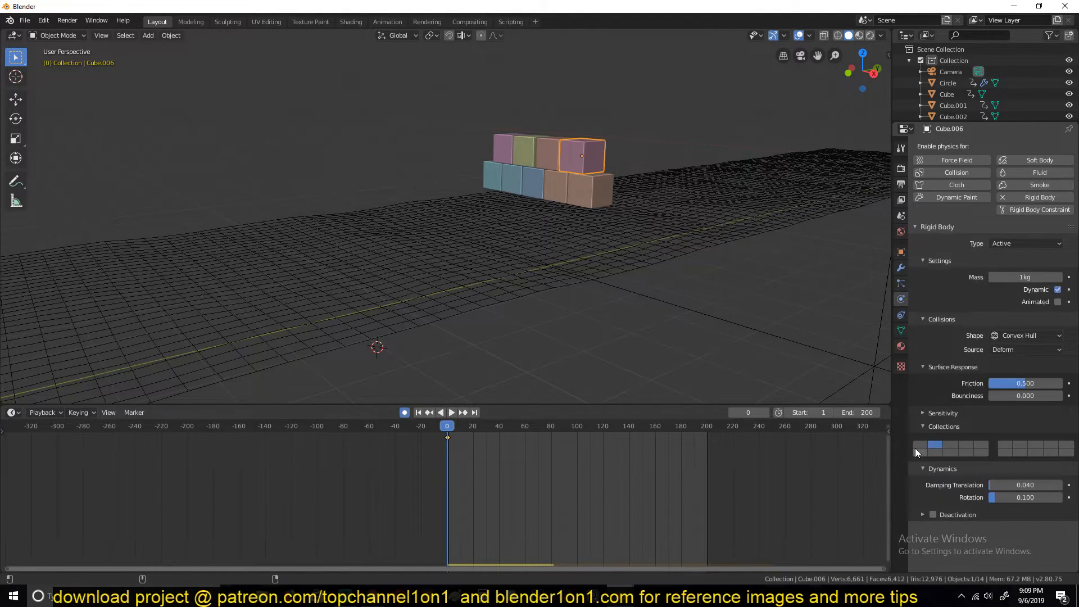
left_click(561, 160)
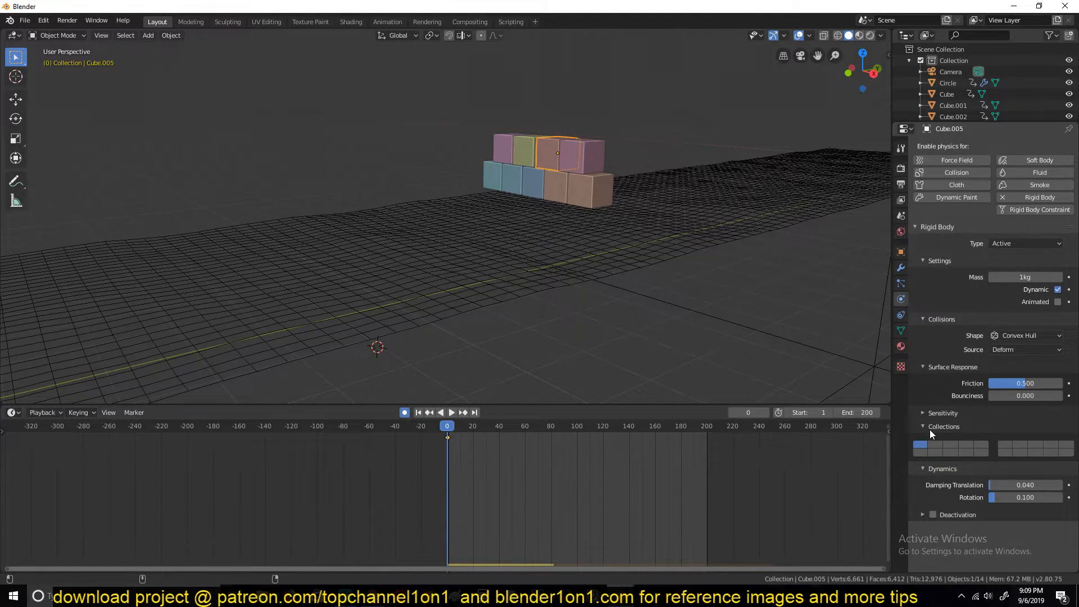
left_click(527, 157)
left_click(934, 444)
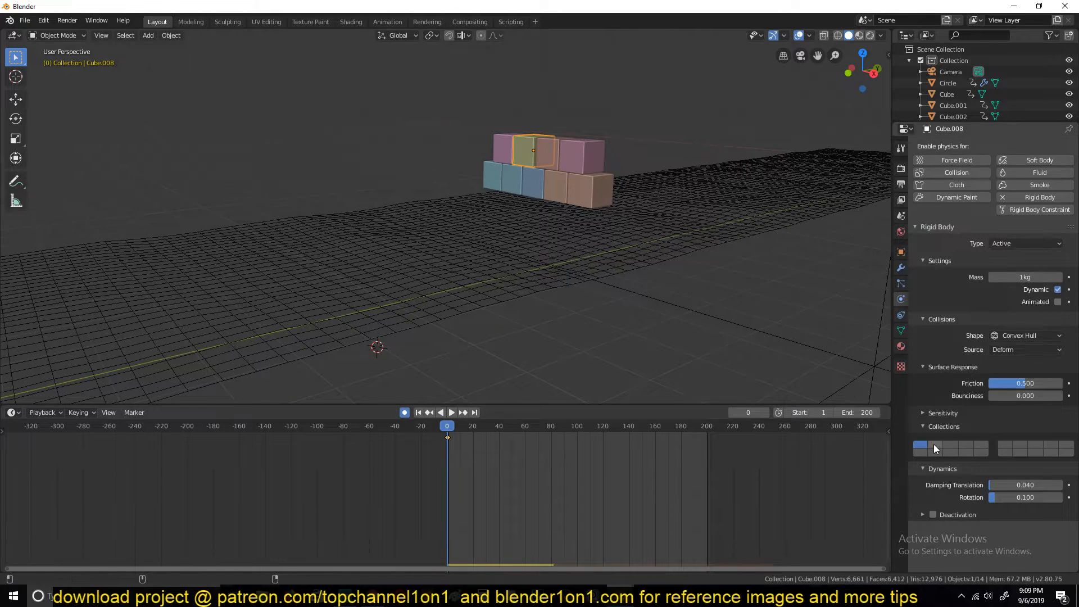
left_click(503, 147)
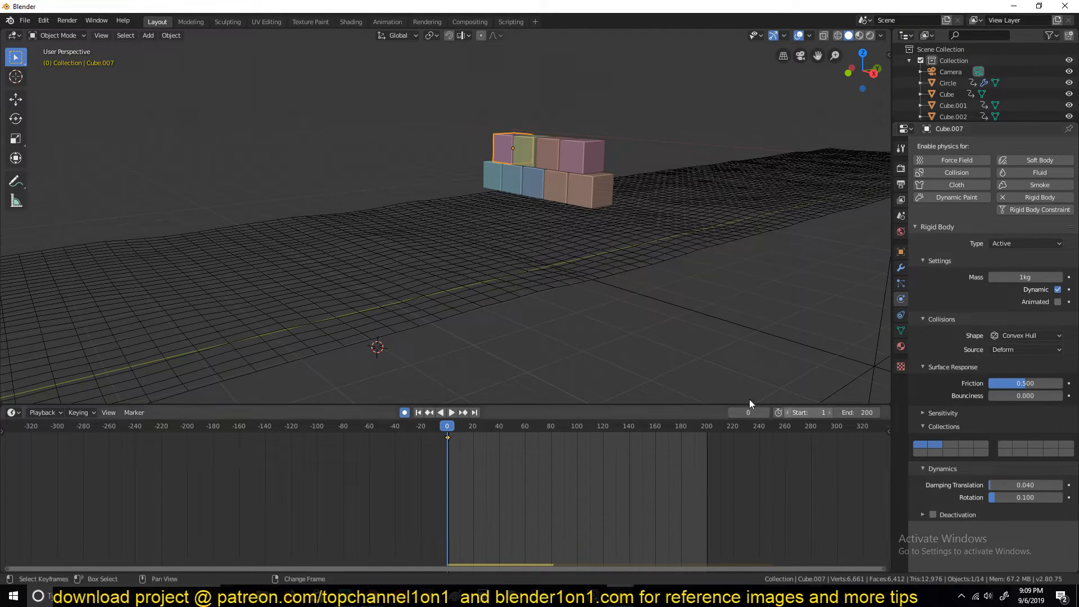
- Play the simulation briefly to test the cube collections, and unhide the hidden terrain planes
key("space")
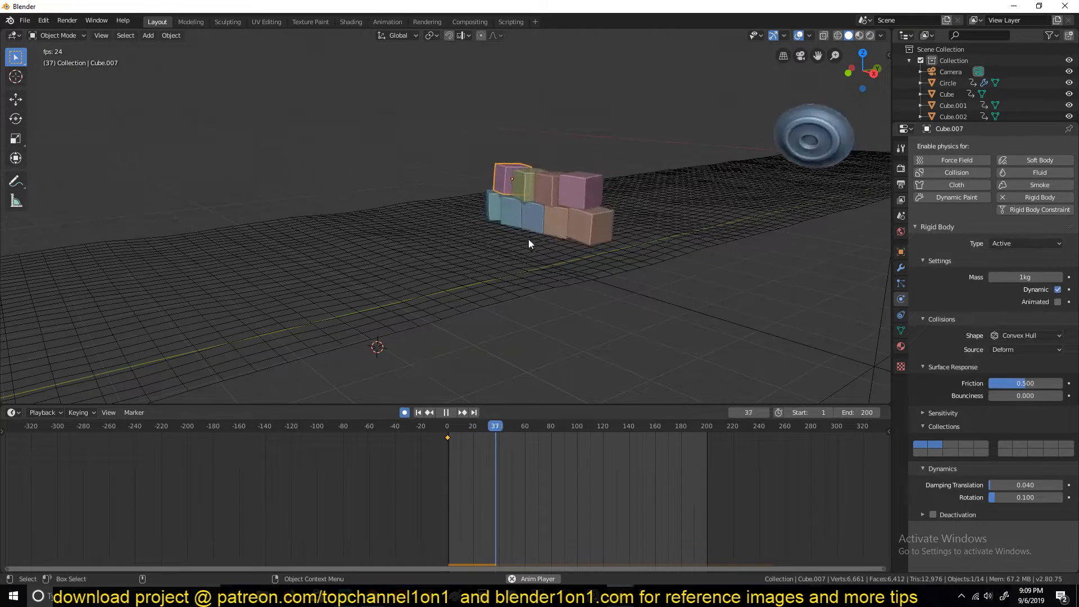
key("Escape")
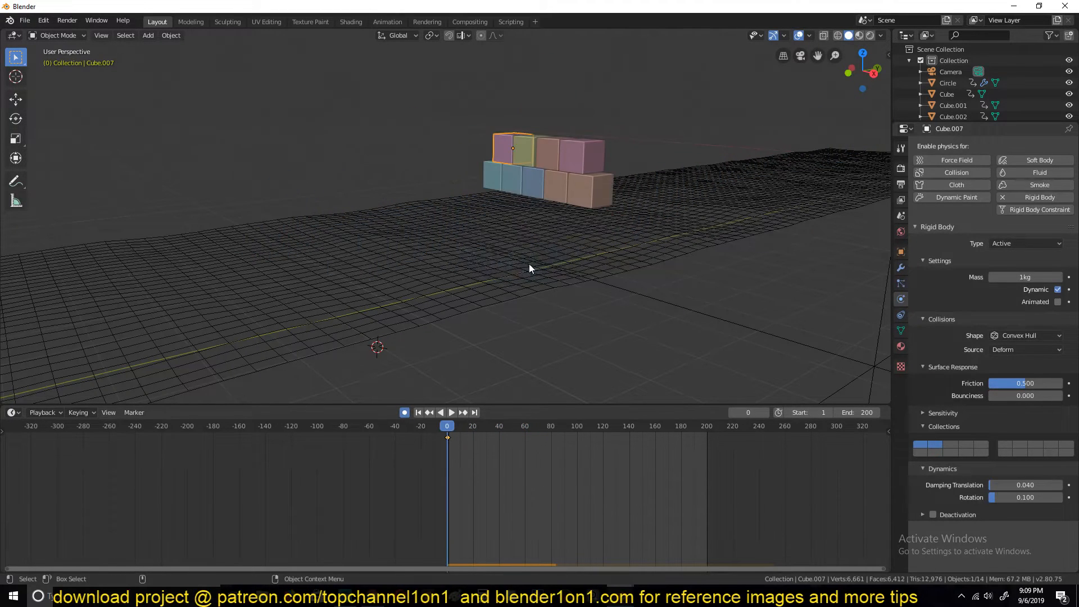
scroll(668, 164, "down", 4)
left_click(565, 219)
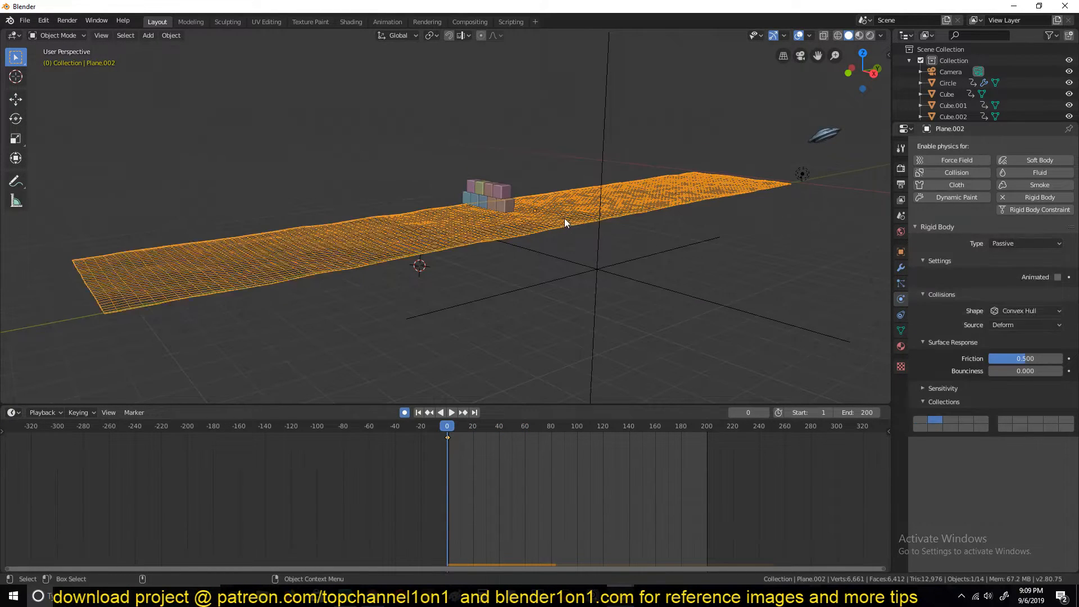
key("alt+h")
key("alt+a")
middle_click_drag(590, 217, 558, 292)
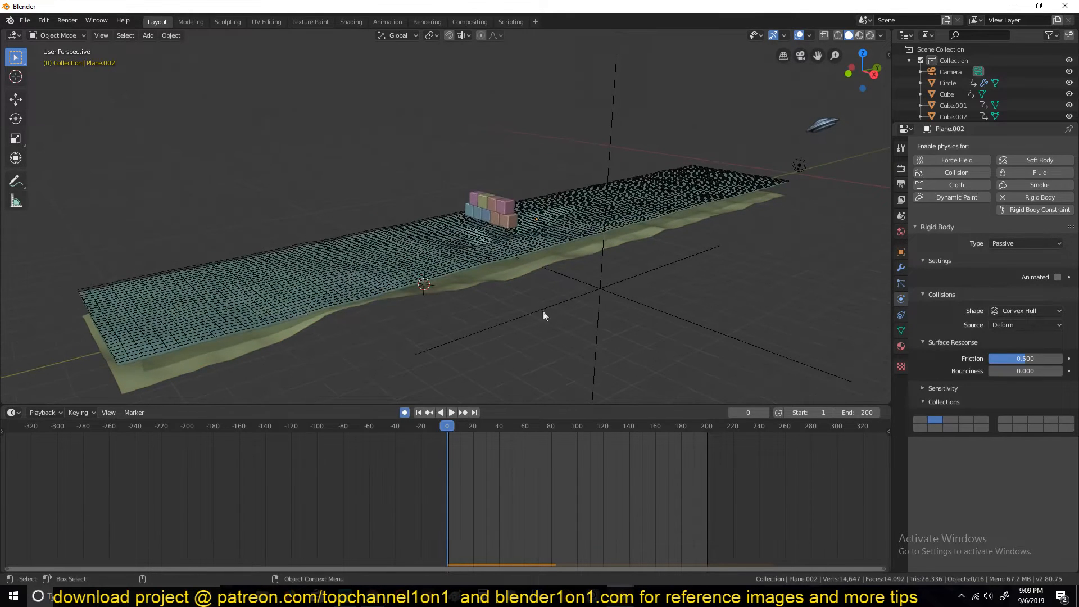
- Play the simulation with all planes shown, and scrub to frame 197 to examine the crash site
key("space")
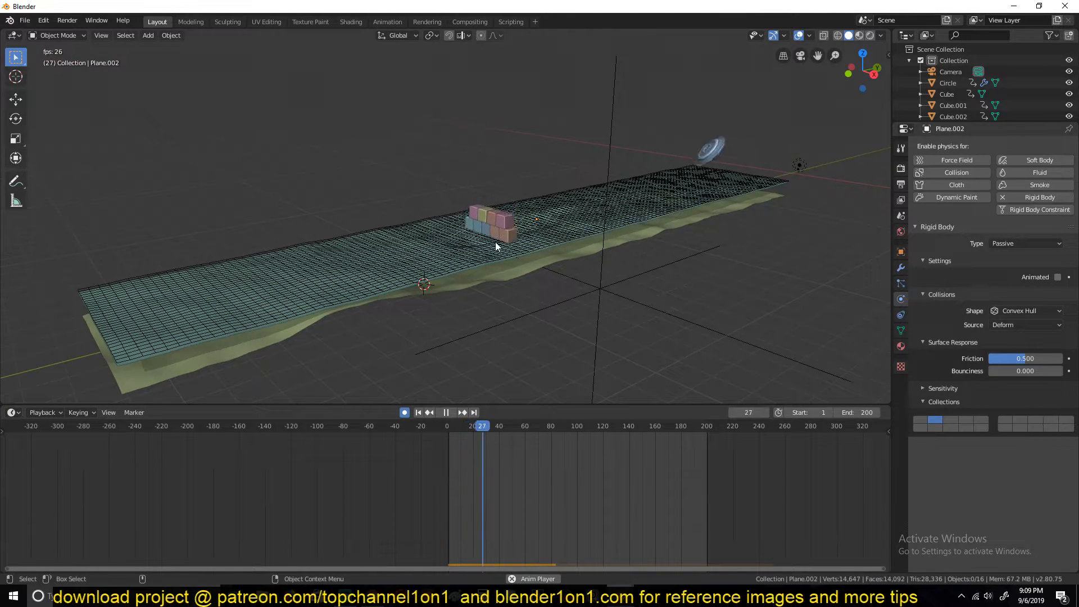
key("space")
left_click(651, 449)
right_click_drag(692, 459, 704, 461, "shift")
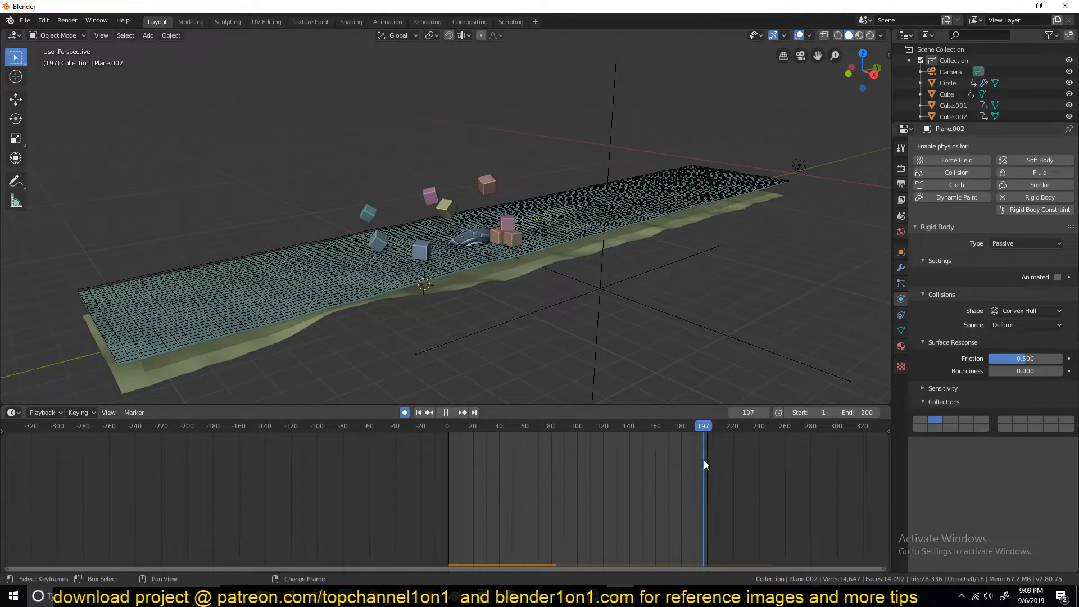
key("space")
scroll(513, 251, "up", 3)
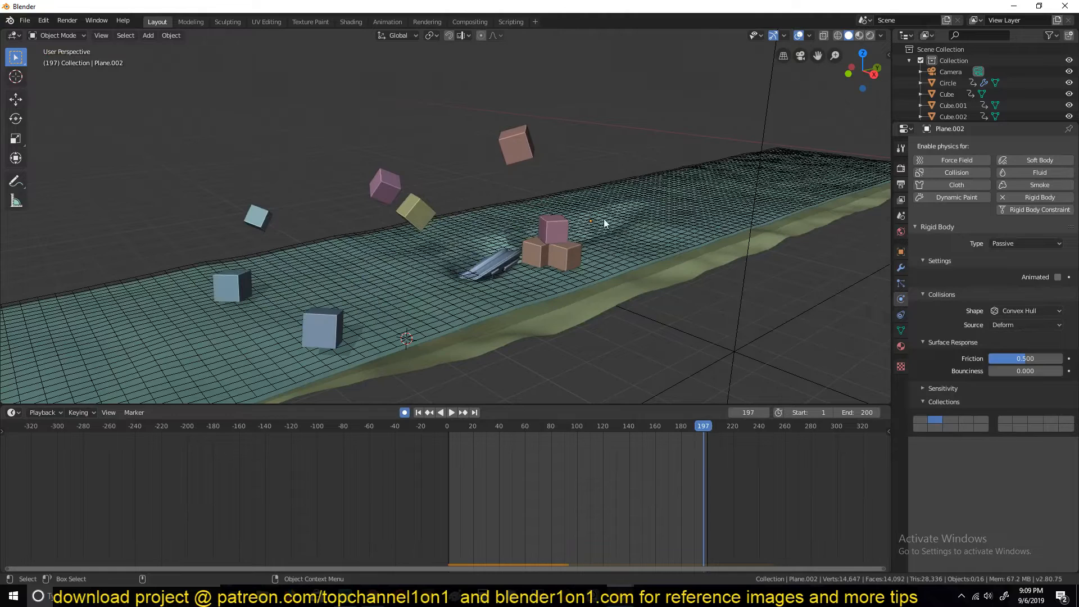
- Select Plane.002 and add a Surface Deform modifier to it
left_click(590, 230)
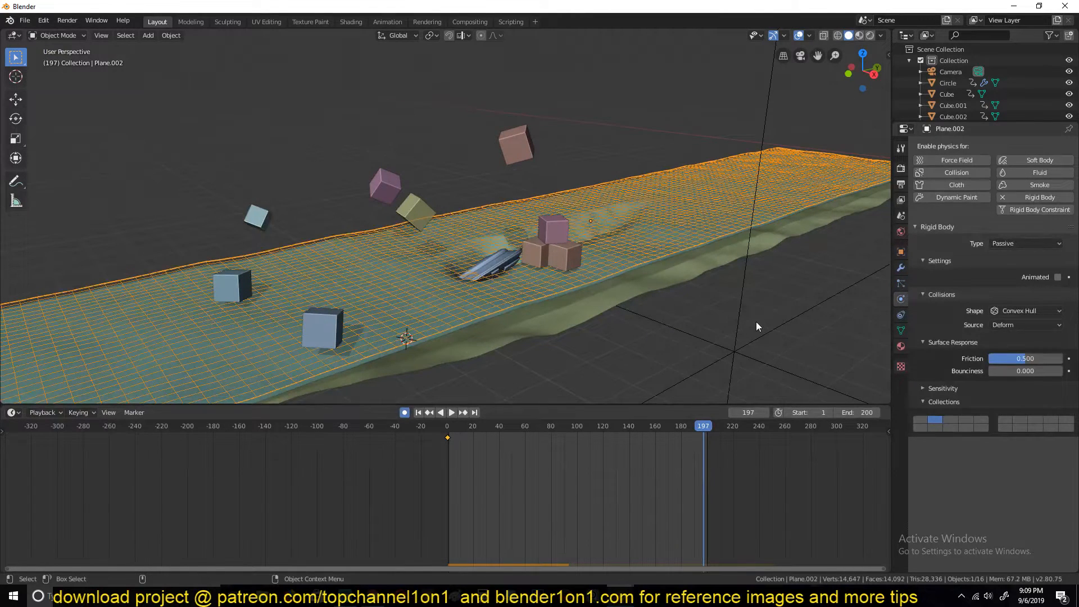
middle_click_drag(569, 273, 555, 263)
left_click(561, 243)
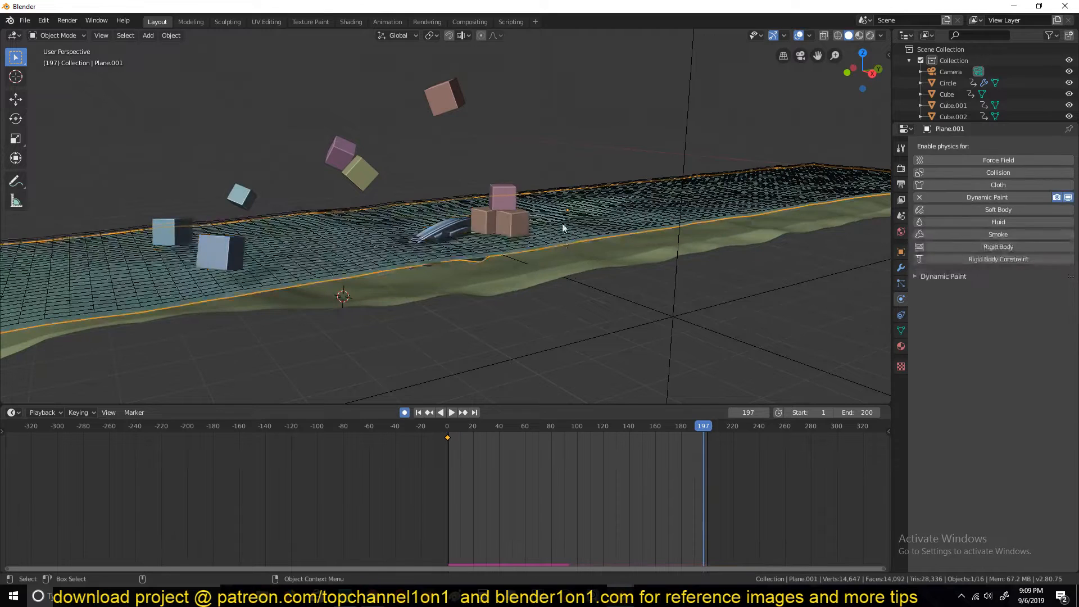
left_click(568, 227)
left_click(582, 238)
left_click(579, 226)
left_click(901, 268)
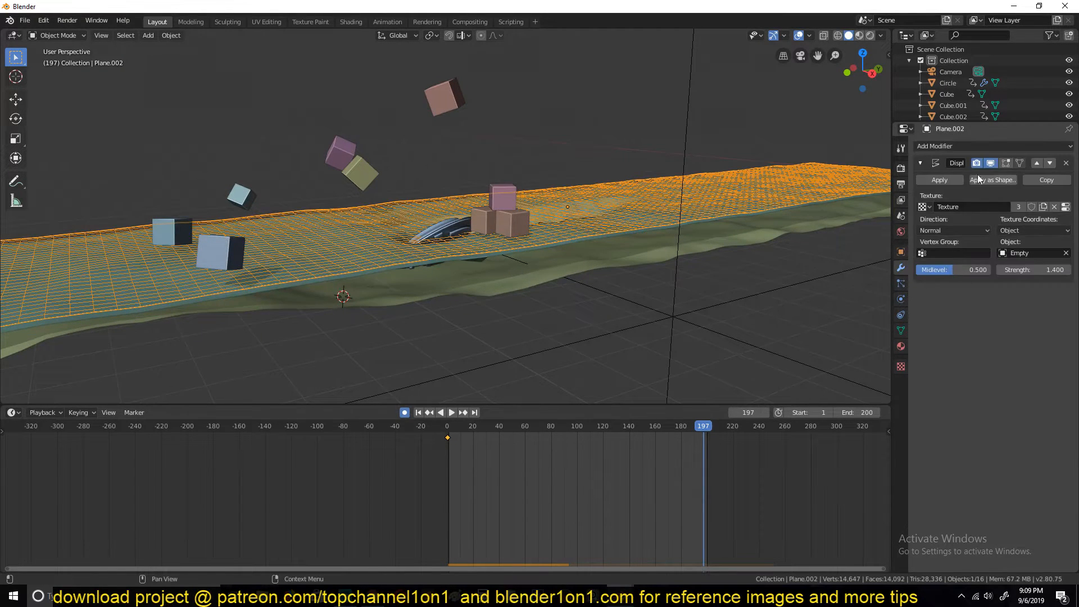
left_click(966, 147)
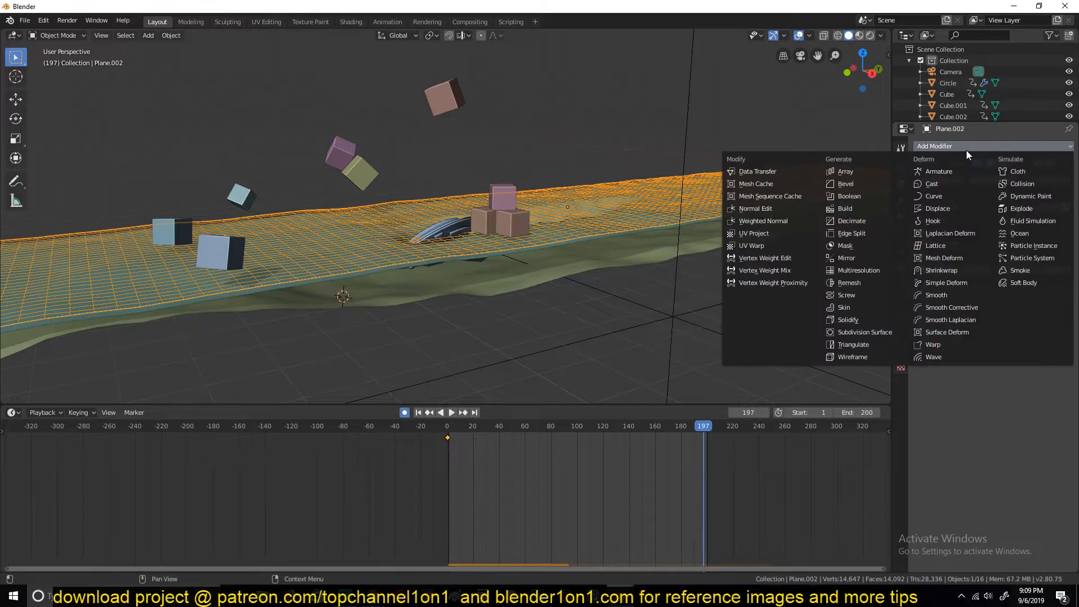
left_click(955, 333)
- Set Plane.001 as the target of Plane.002's Surface Deform modifier, and replay the simulation briefly
middle_click_drag(652, 270, 605, 222)
left_click(497, 142)
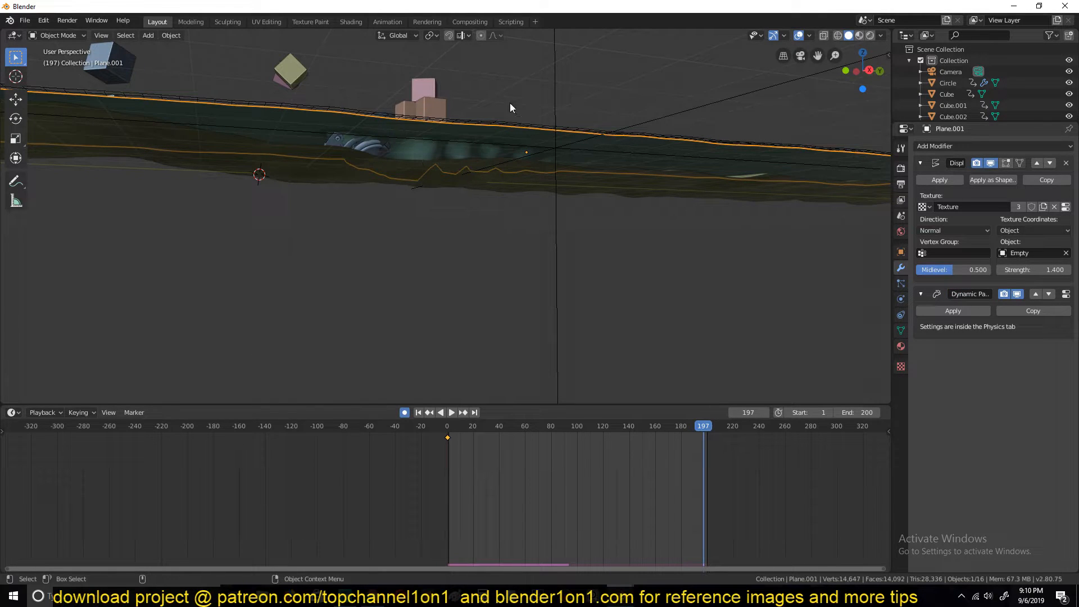
left_click(509, 116)
left_click(1066, 328)
left_click(518, 146)
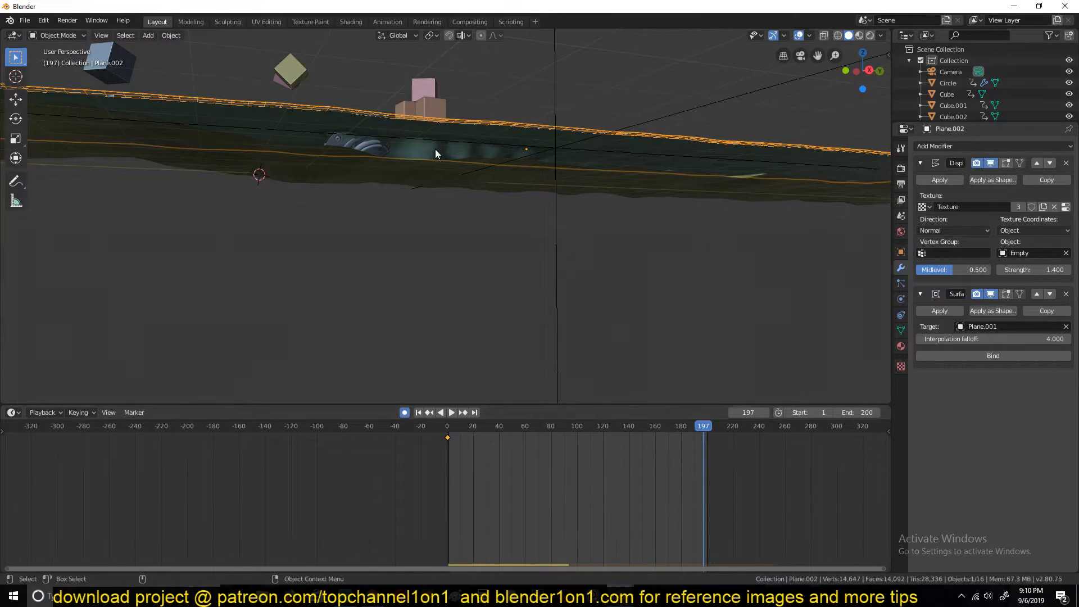
key("space")
middle_click_drag(474, 148, 450, 139)
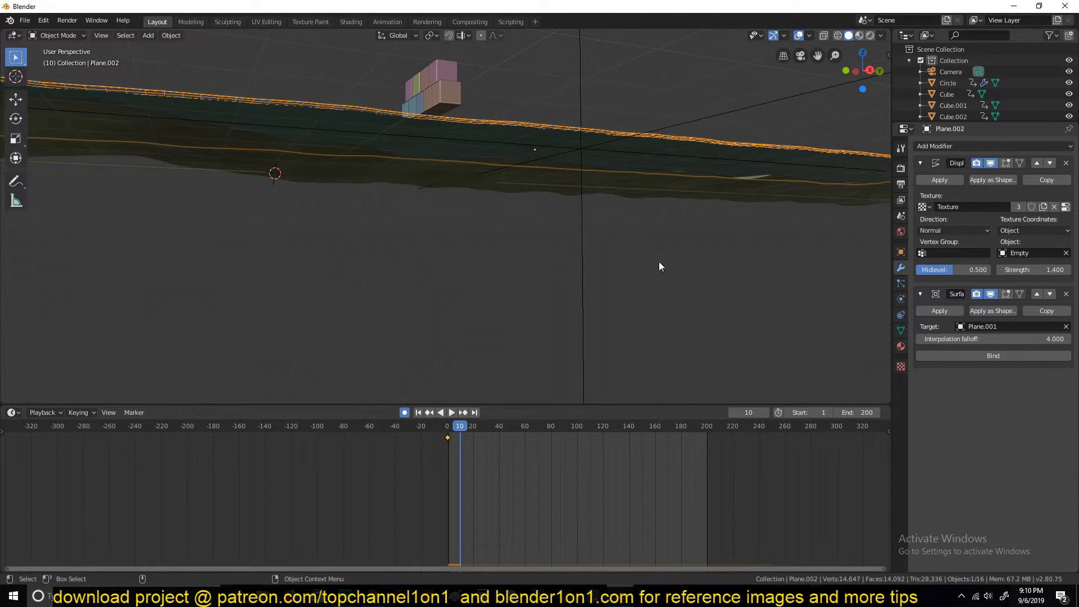
- Bind Plane.002's Surface Deform modifier to its target plane, and play the crash to check how the wireframe plane follows
left_click(1003, 355)
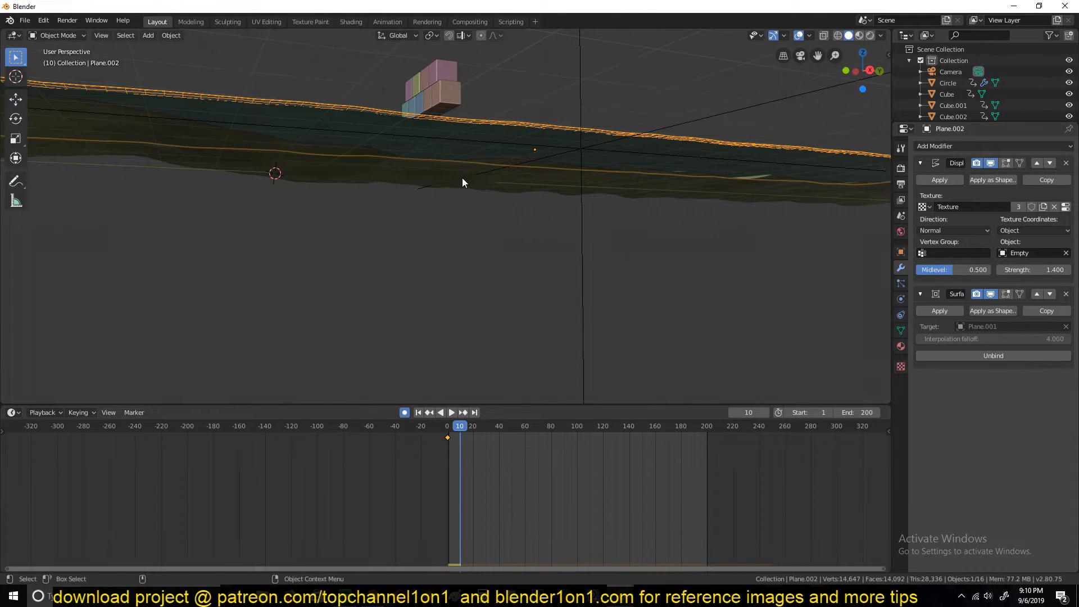
middle_click_drag(466, 179, 456, 195)
key("alt+a")
middle_click_drag(588, 241, 645, 252)
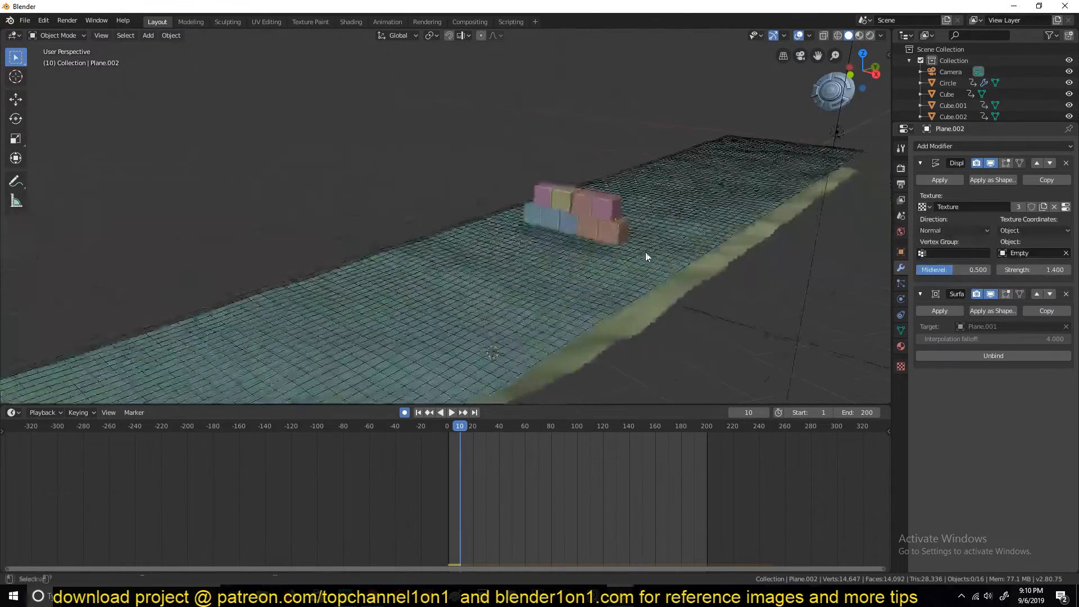
middle_click_drag(714, 181, 573, 242)
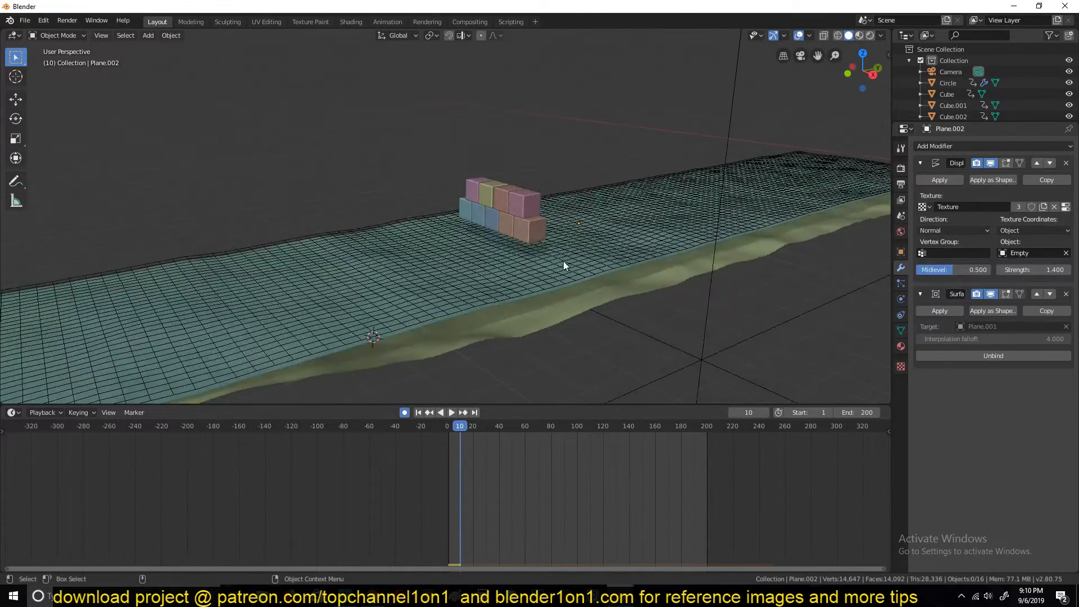
key("space")
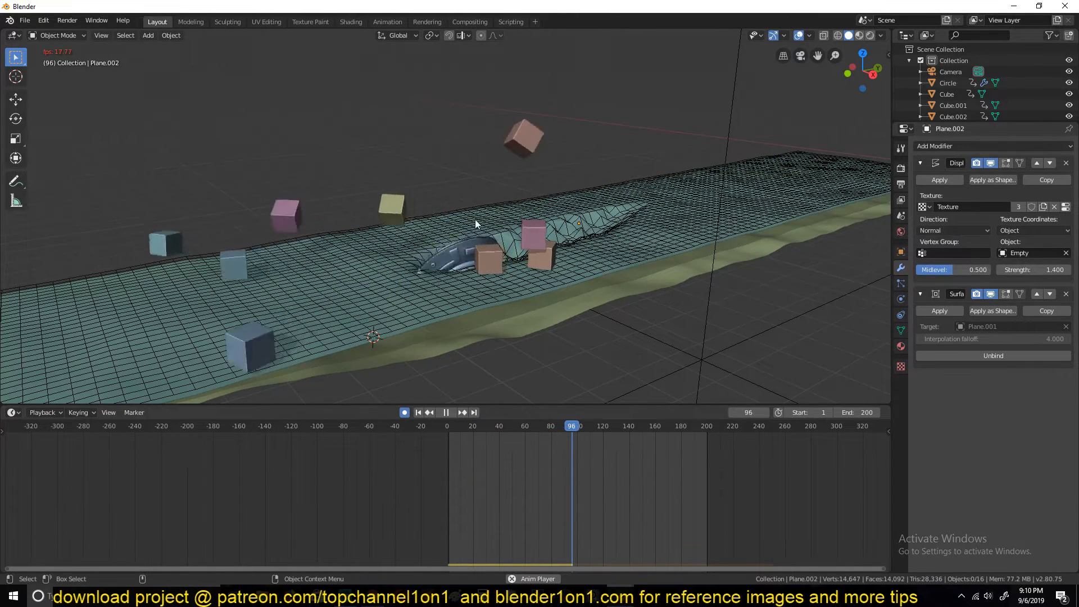
left_click(446, 223)
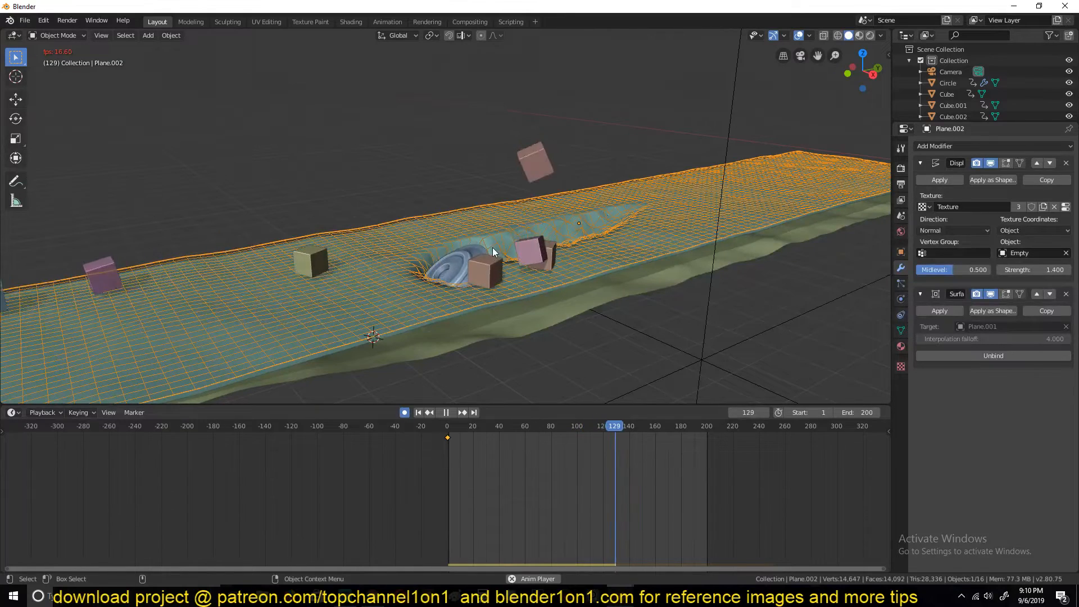
key("Escape")
middle_click_drag(514, 265, 483, 231)
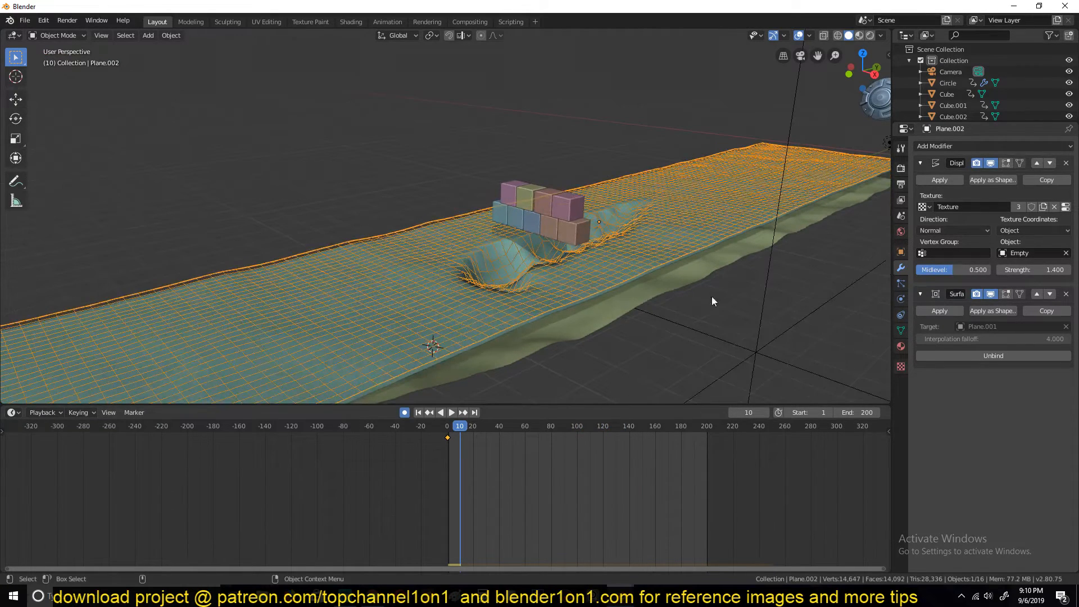
- Open Plane.002's physics settings, and replay the simulation to examine how the cubes rest on the plane
left_click(900, 300)
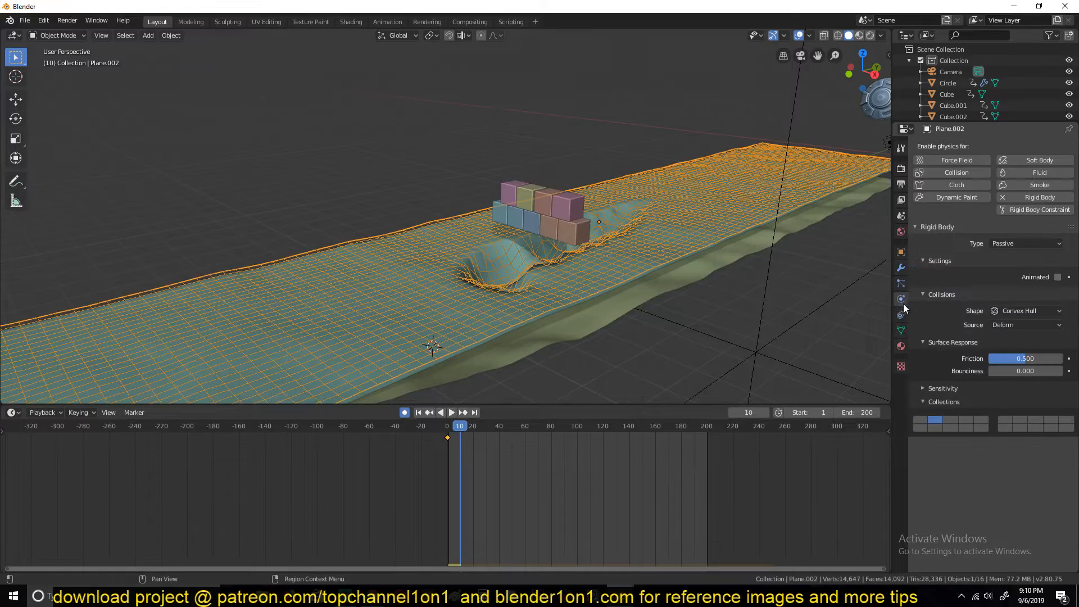
middle_click_drag(850, 272, 594, 241)
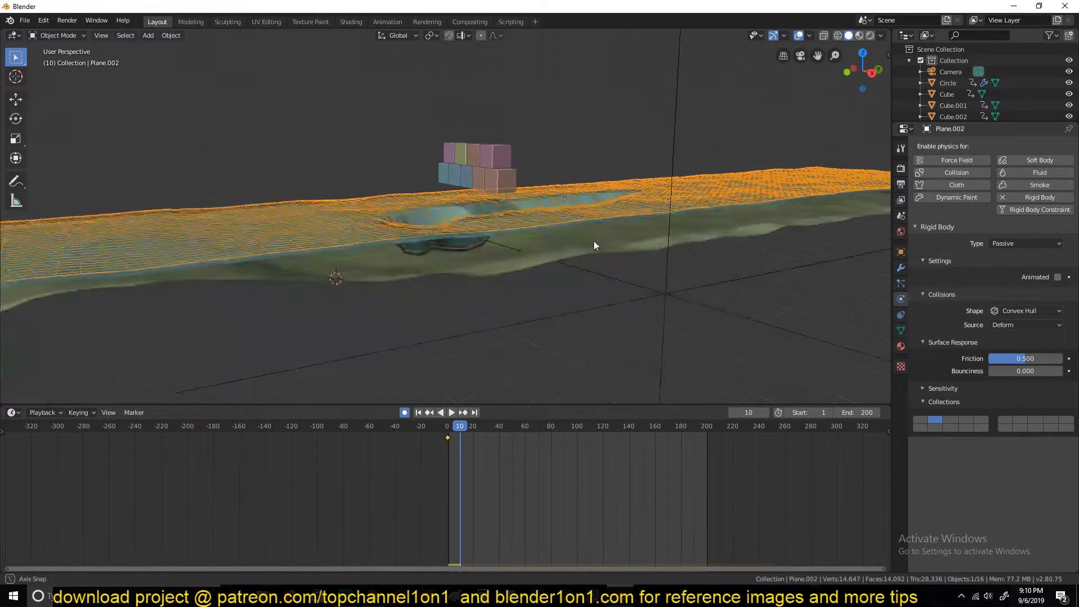
key("space")
middle_click_drag(535, 257, 464, 190)
key("Escape")
key("space")
key("Escape")
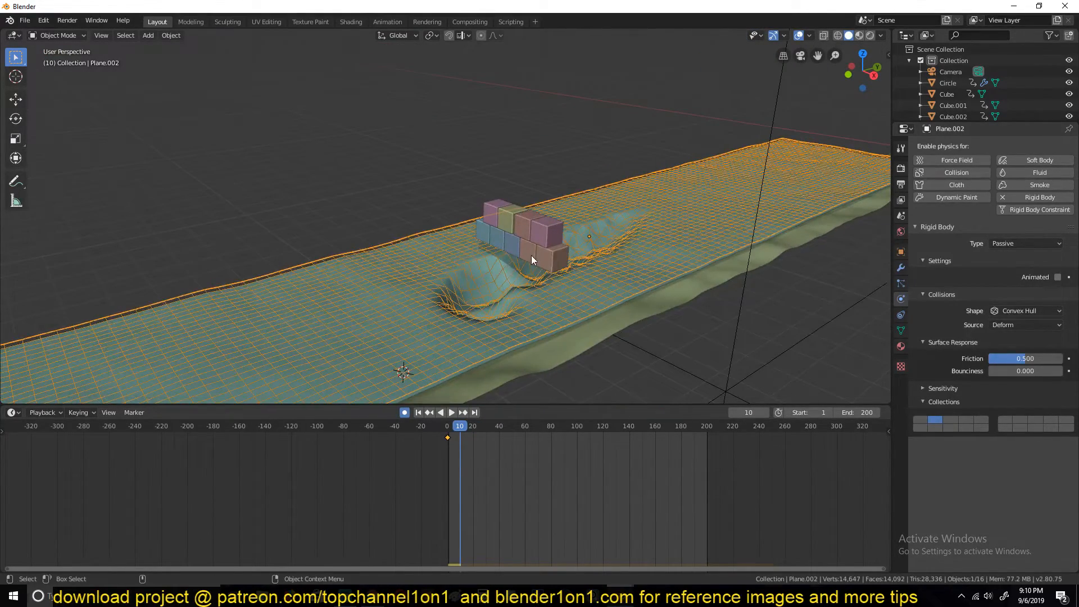
- Select the nine stacked cubes without the terrain plane and scale them down
middle_click_drag(538, 245, 478, 200)
left_click_drag(390, 119, 492, 196)
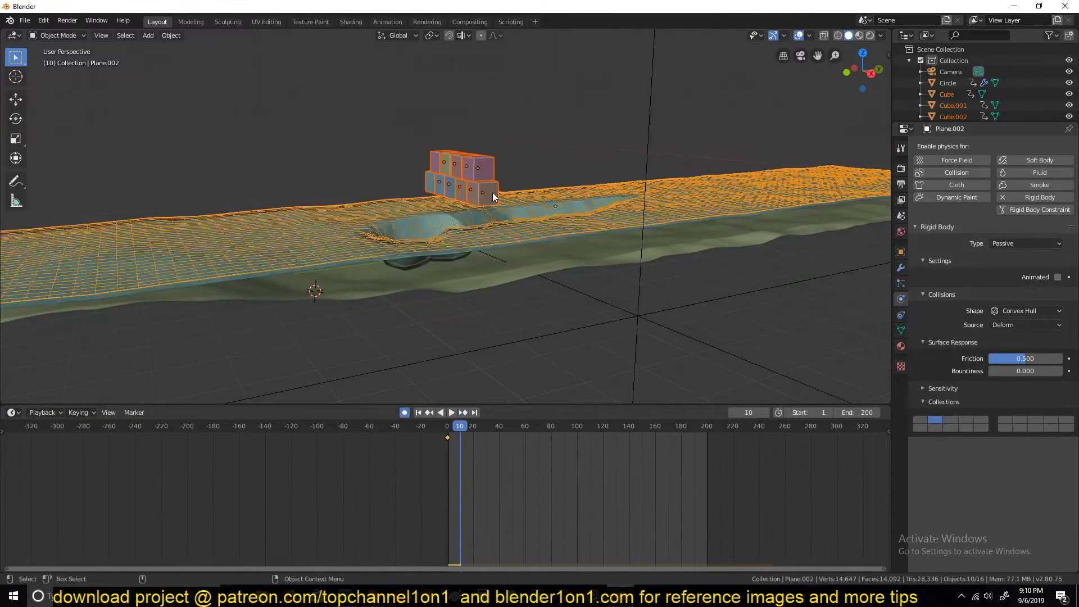
left_click(477, 156)
left_click_drag(410, 117, 492, 196)
left_click_drag(428, 125, 495, 196)
key("s")
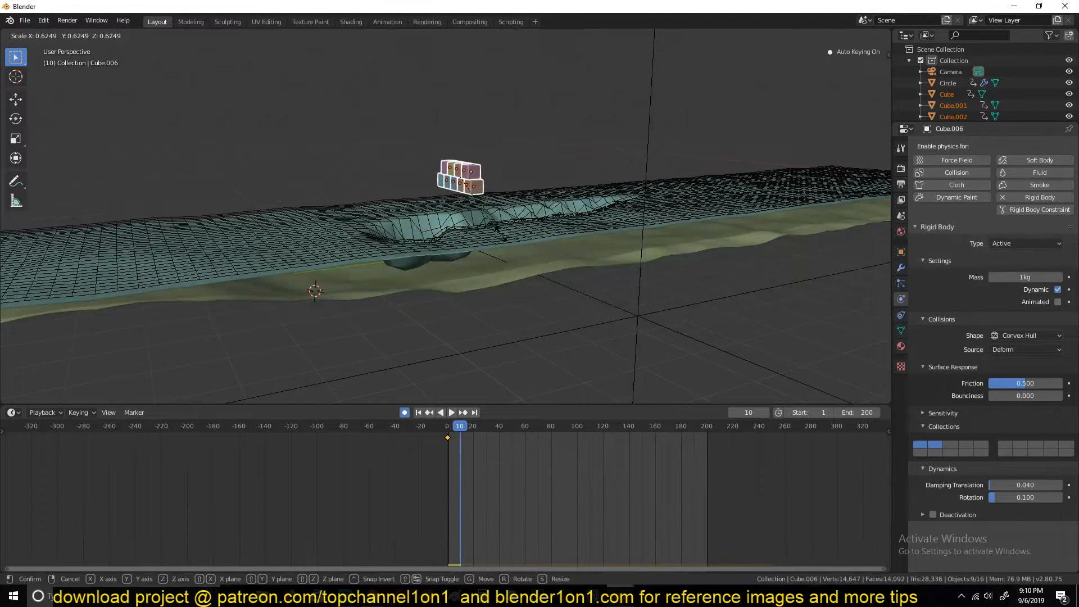
left_click(509, 237)
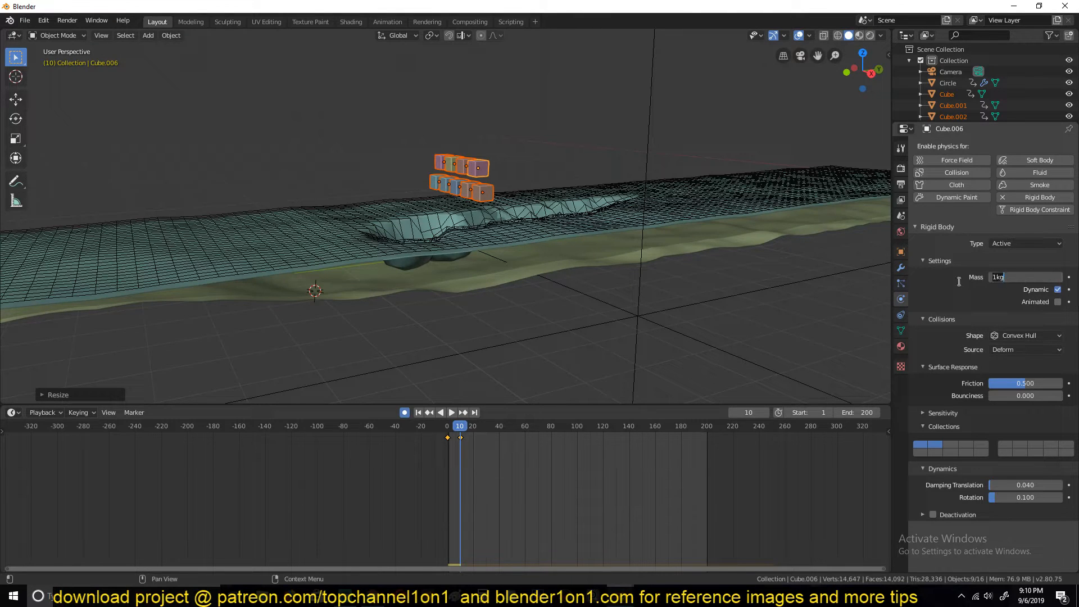
- Select the saucer, set its rigid body mass to 1 kg, and test the simulation
middle_click_drag(776, 227, 619, 229)
scroll(600, 234, "down", 5)
left_click(733, 178)
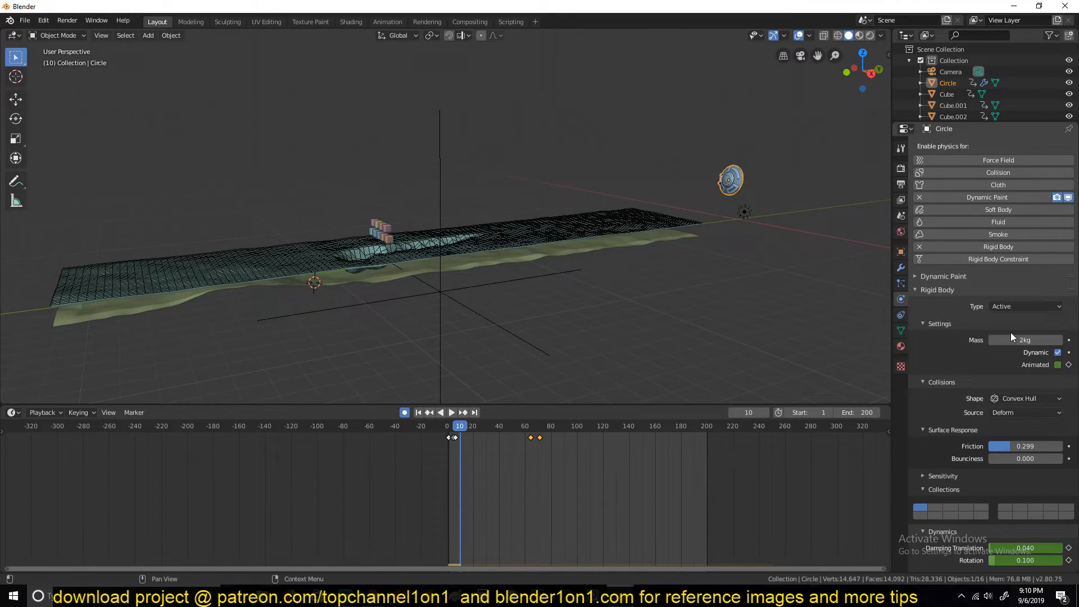
scroll(450, 197, "up", 3)
middle_click_drag(450, 197, 470, 195)
key("space")
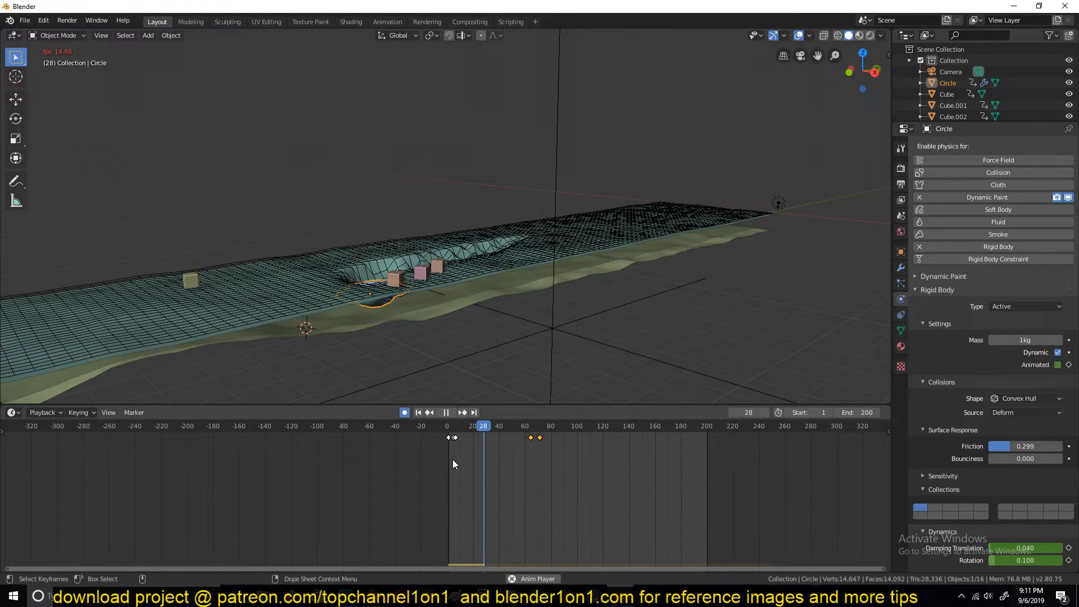
middle_click_drag(447, 459, 431, 462)
key("shift+Left")
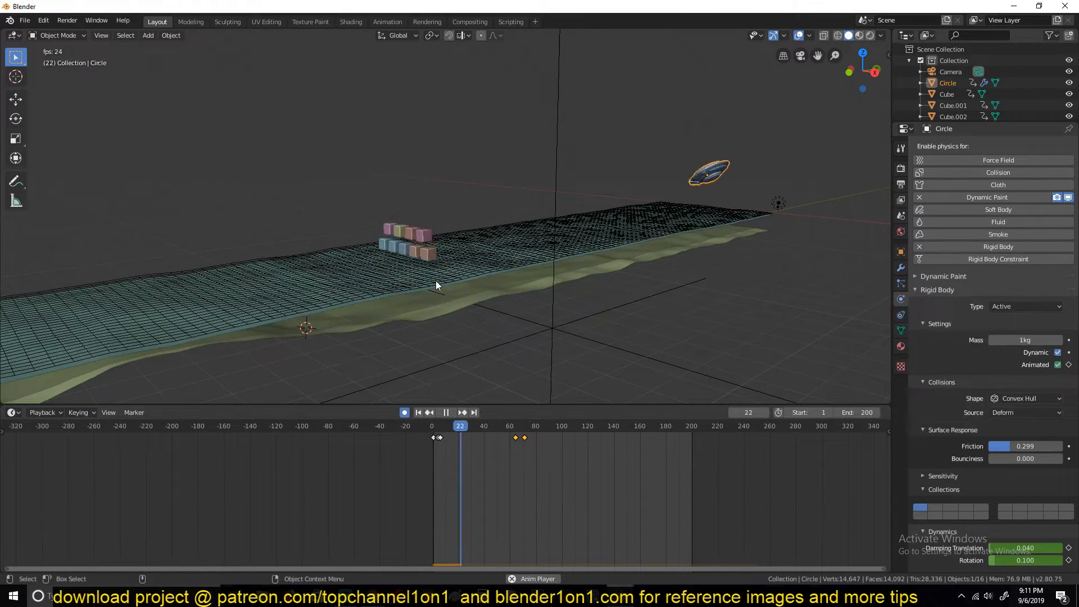
key("Escape")
- Select the stacked cubes and clear their keyframes to restore their original size
left_click(417, 242)
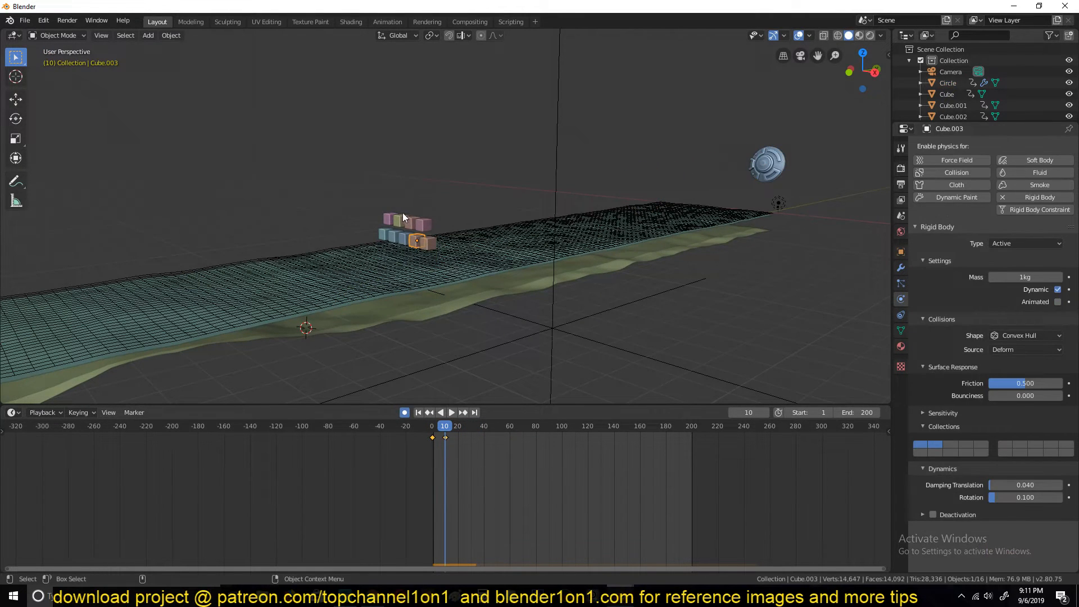
left_click_drag(347, 194, 414, 236)
middle_click_drag(414, 236, 347, 213)
left_click_drag(264, 145, 341, 202)
middle_click_drag(478, 366, 439, 302)
left_click(446, 314)
- Replay the crash to examine how the cubes scatter, and return to frame 0
key("space")
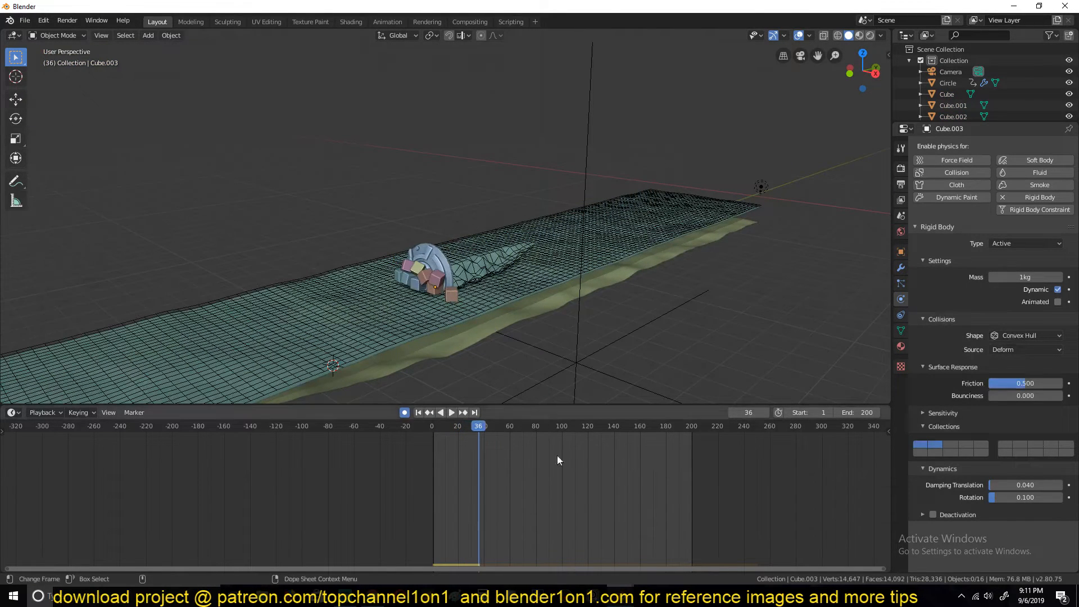
left_click(683, 463)
key("space")
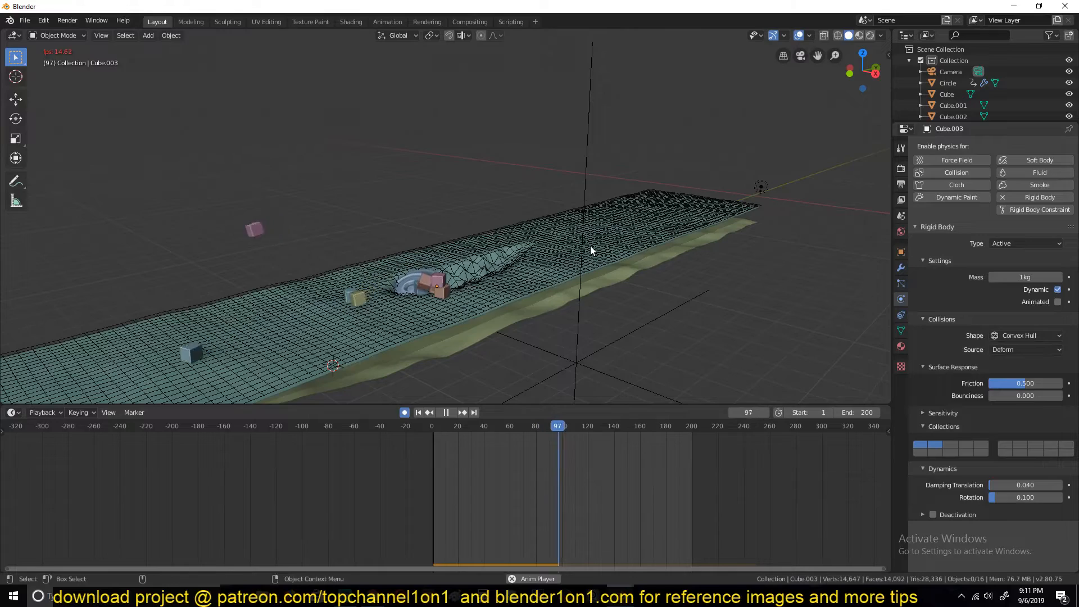
key("Escape")
middle_click_drag(590, 250, 553, 267)
left_click(433, 452)
middle_click_drag(352, 375, 420, 293)
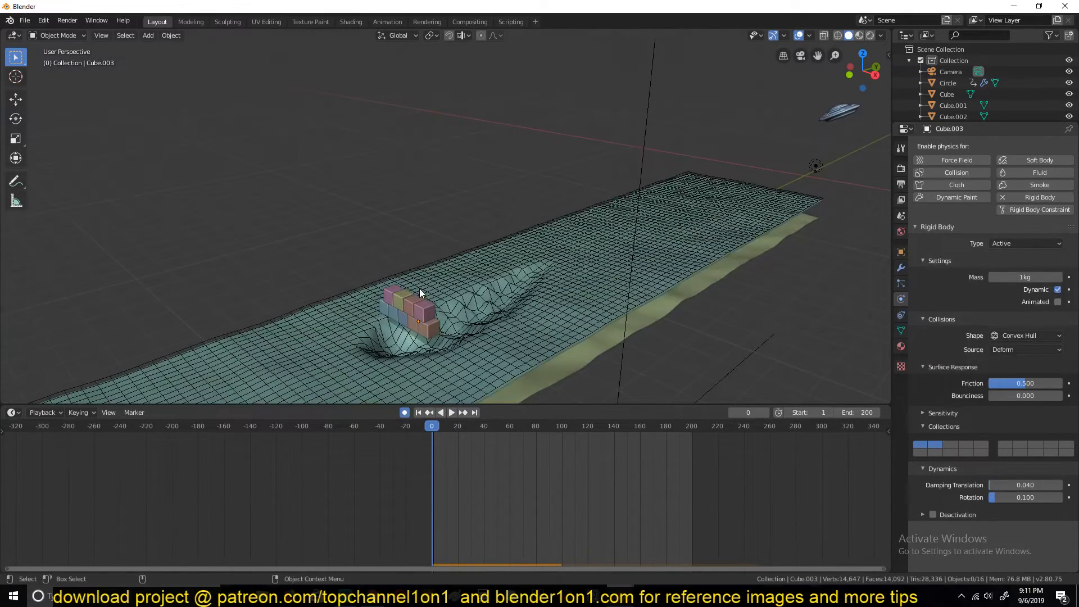
- Move the upper row's pink end cube along the terrain toward the saucer, and raise it along Z
key("g")
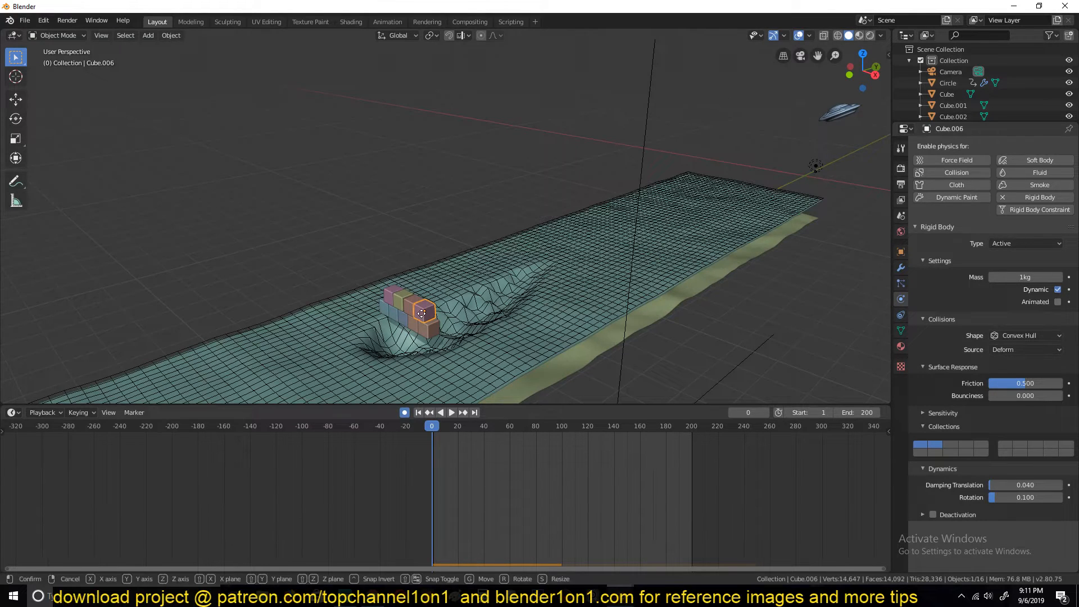
left_click(470, 283)
key("g")
key("z")
left_click(470, 253)
- Move the neighbouring orange cube of the upper row along the Y axis toward the saucer, and raise it along Z
left_click(407, 310)
key("g")
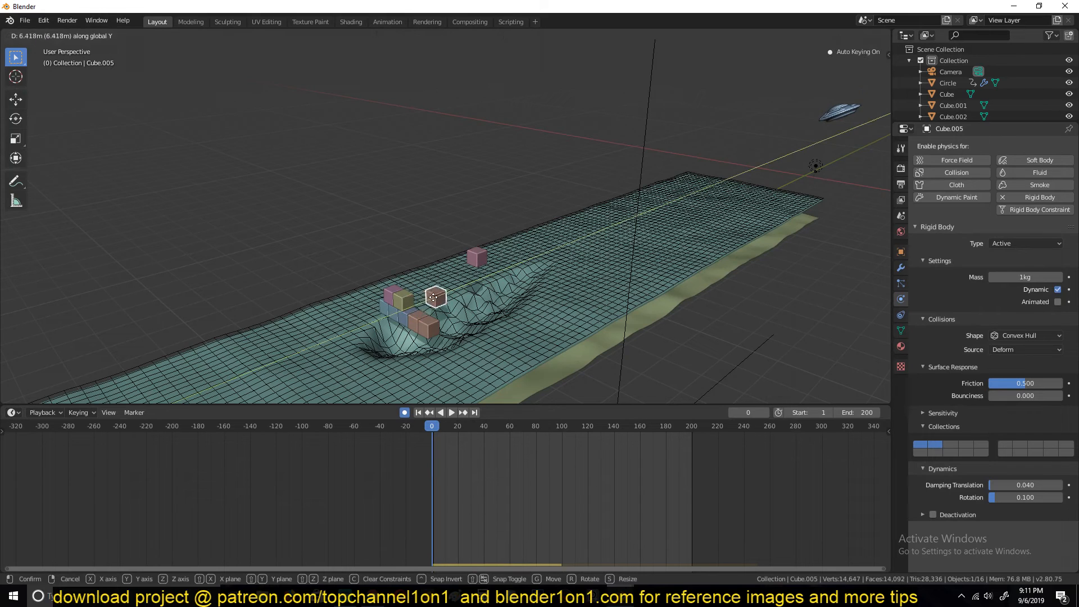
left_click(450, 293)
key("g")
key("z")
left_click(444, 277)
middle_click_drag(444, 275, 443, 259)
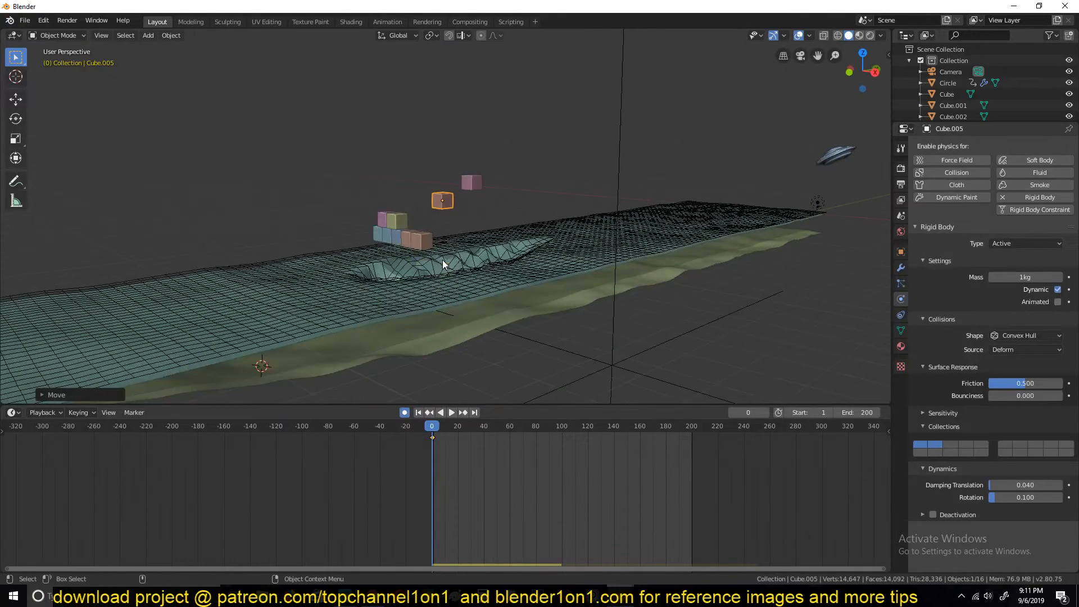
- Play and scrub the simulation up to frame 68 to examine how the repositioned cubes land
key("space")
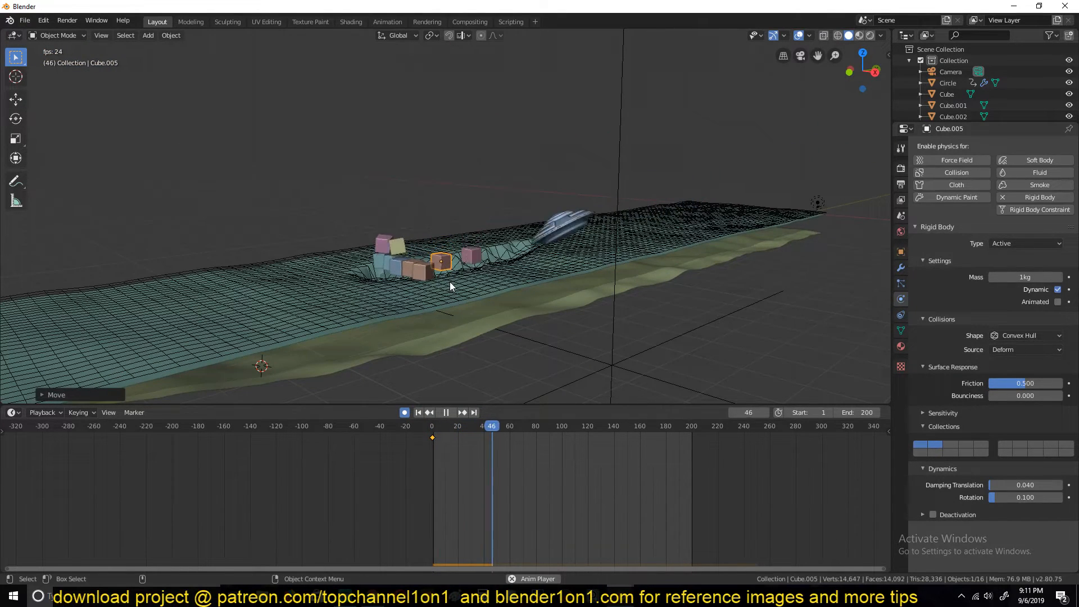
key("Escape")
left_click_drag(423, 460, 509, 466)
key("space")
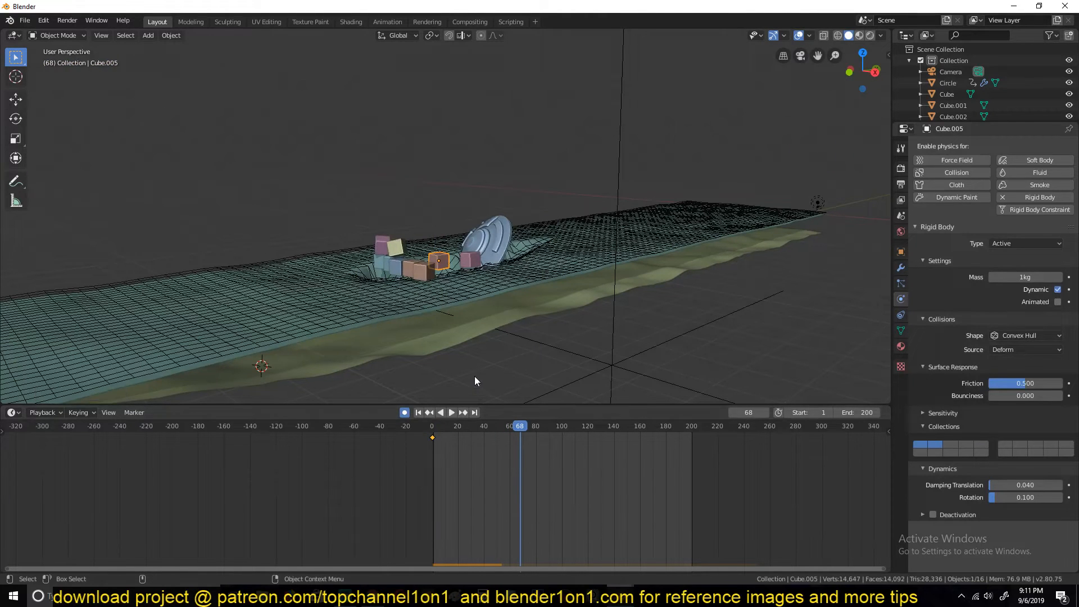
- Select Plane.002, set its rigid body collision shape to Mesh, and enable the Deforming option
left_click(342, 260)
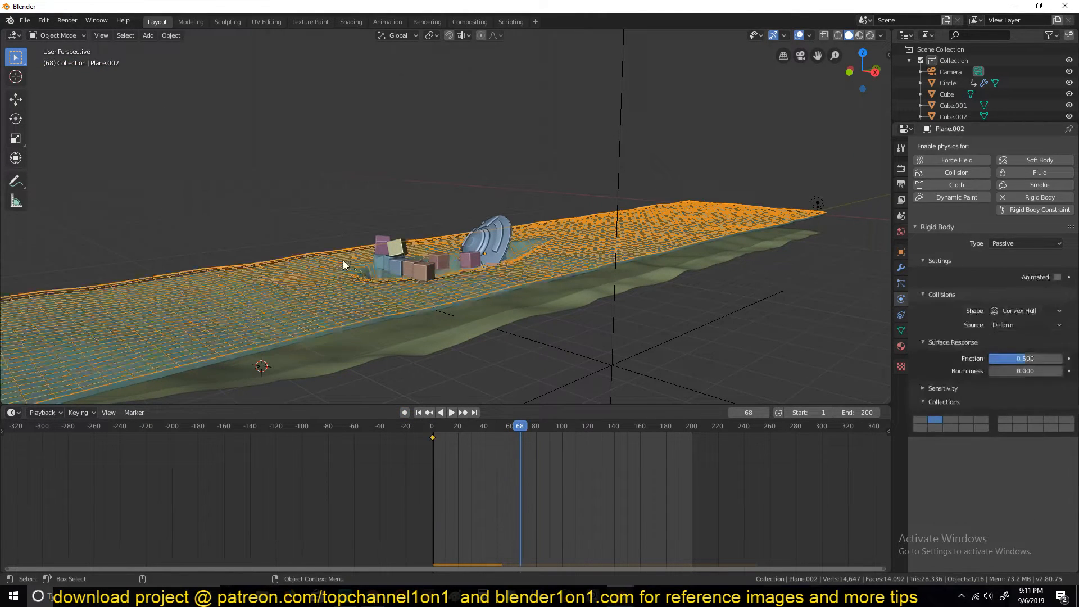
left_click(1006, 312)
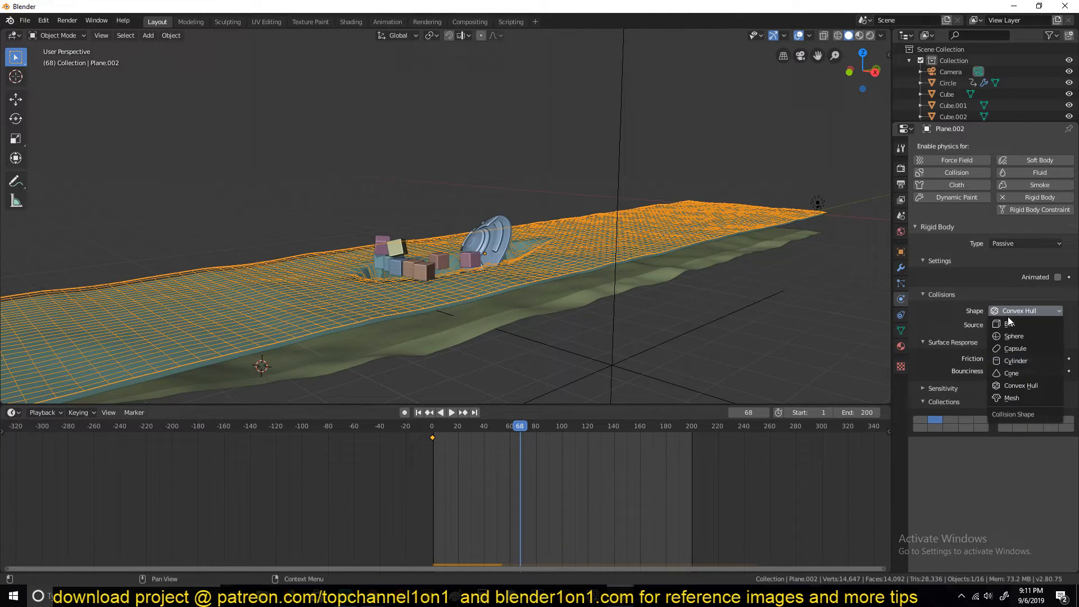
left_click(1015, 397)
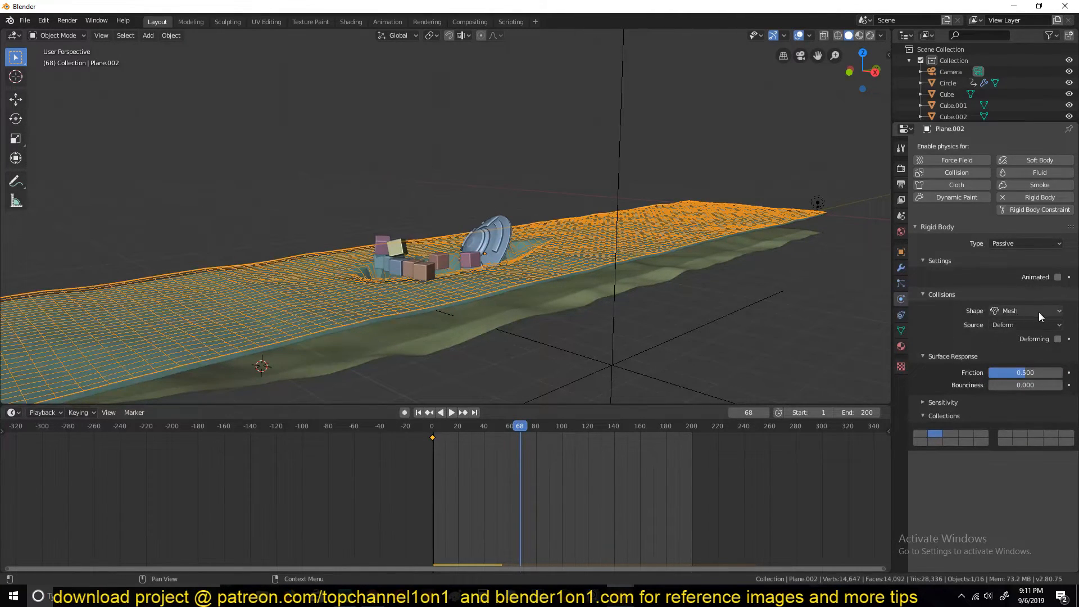
left_click(1057, 339)
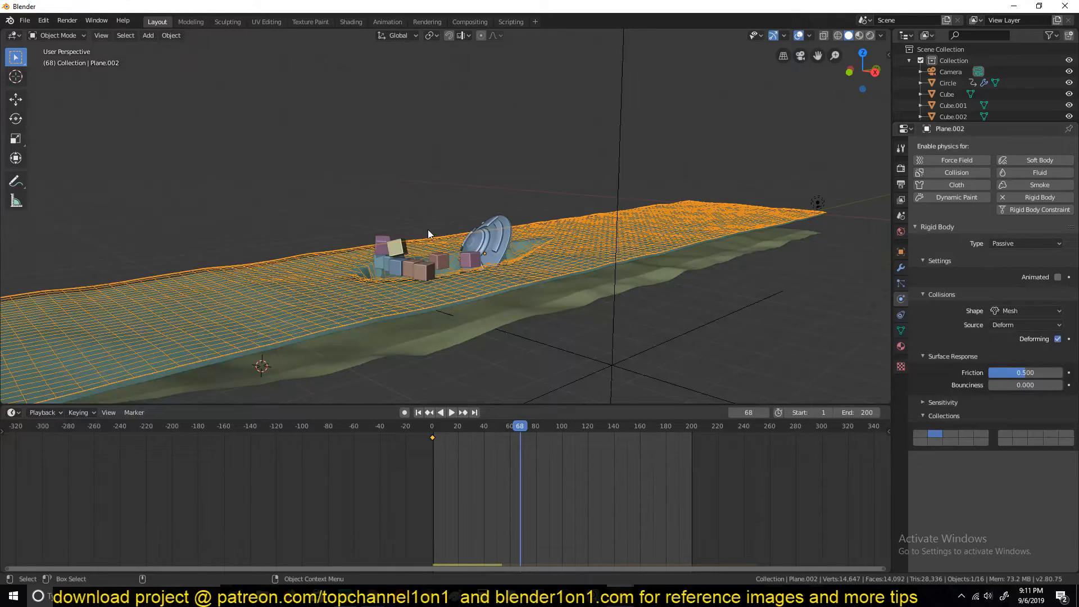
- Replay the simulation from the start to examine how the cubes collide with the deforming mesh plane
scroll(431, 231, "up", 5)
middle_click_drag(432, 231, 436, 189, "shift")
scroll(437, 189, "down", 4)
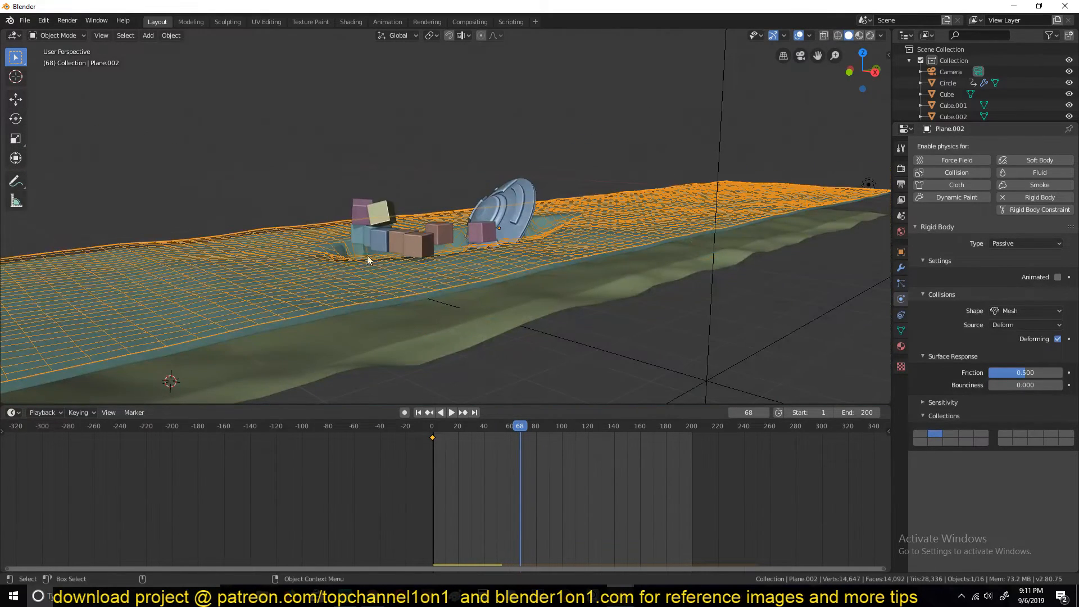
left_click(270, 253)
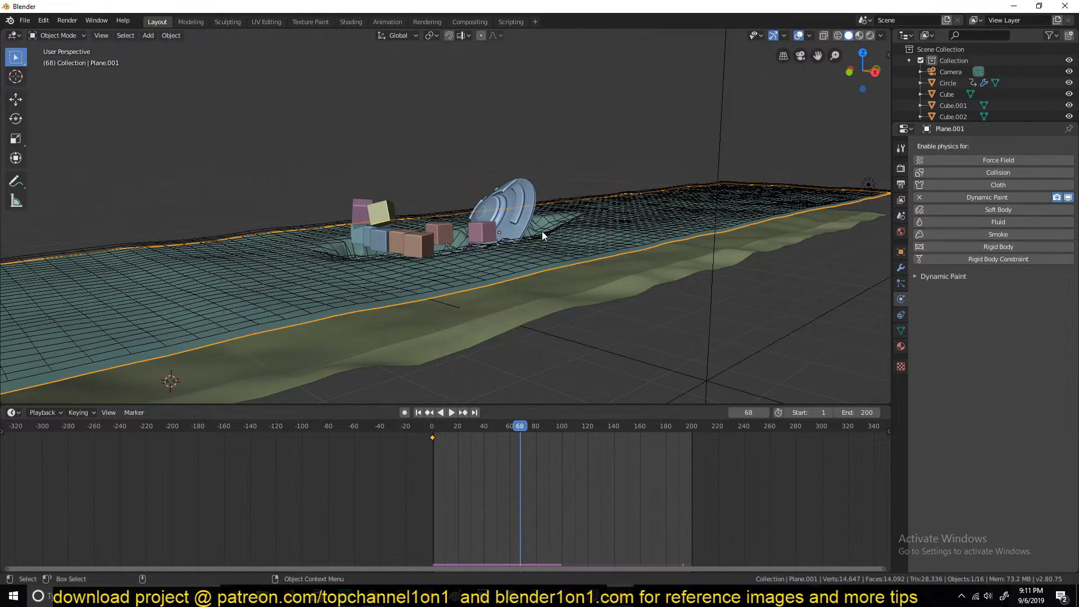
key("Down")
key("x")
left_click(442, 455)
key("space")
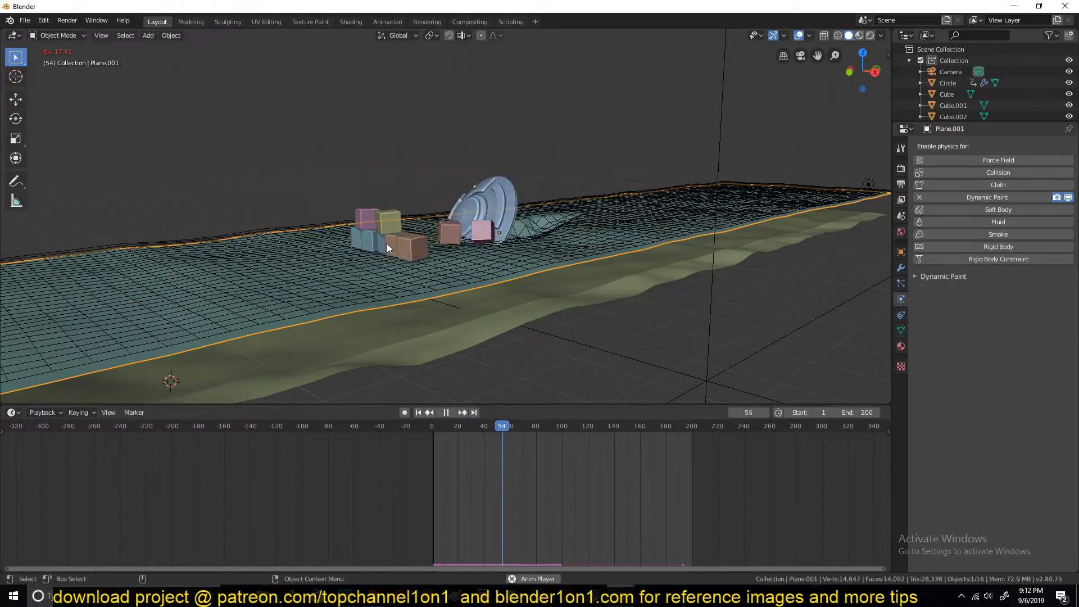
middle_click_drag(386, 244, 390, 273)
key("Escape")
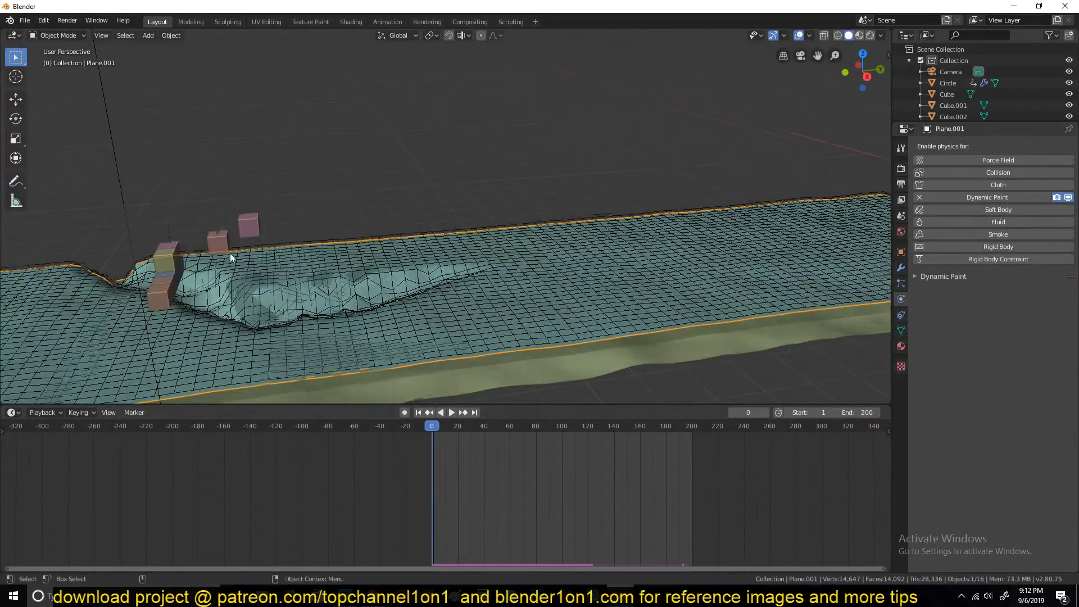
- Raise the yellow cube along Z high above the stack, and replay the simulation to test its fall
middle_click_drag(227, 254, 252, 251)
left_click(329, 242)
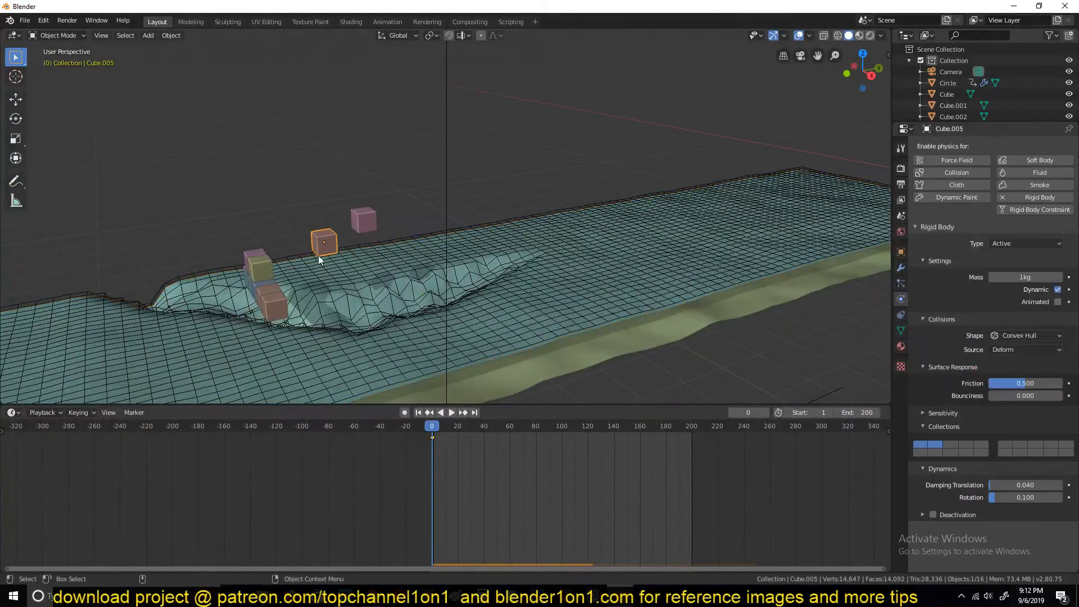
left_click(266, 263, "shift")
left_click(360, 225, "shift")
key("g")
key("z")
left_click(414, 102)
left_click(415, 140)
middle_click_drag(409, 199, 434, 200)
right_click_drag(442, 451, 348, 484)
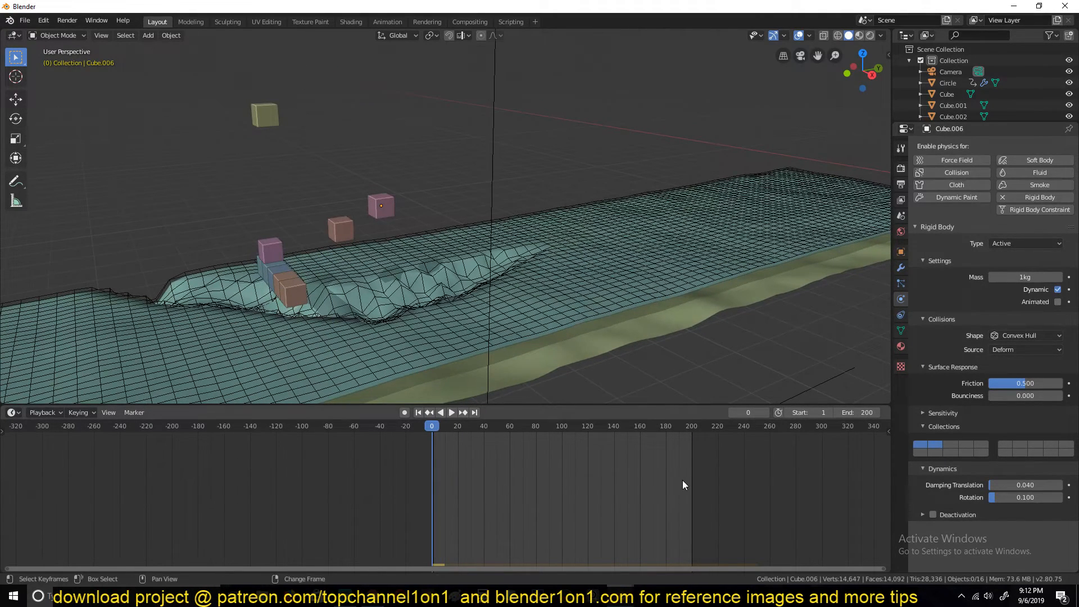
key("space")
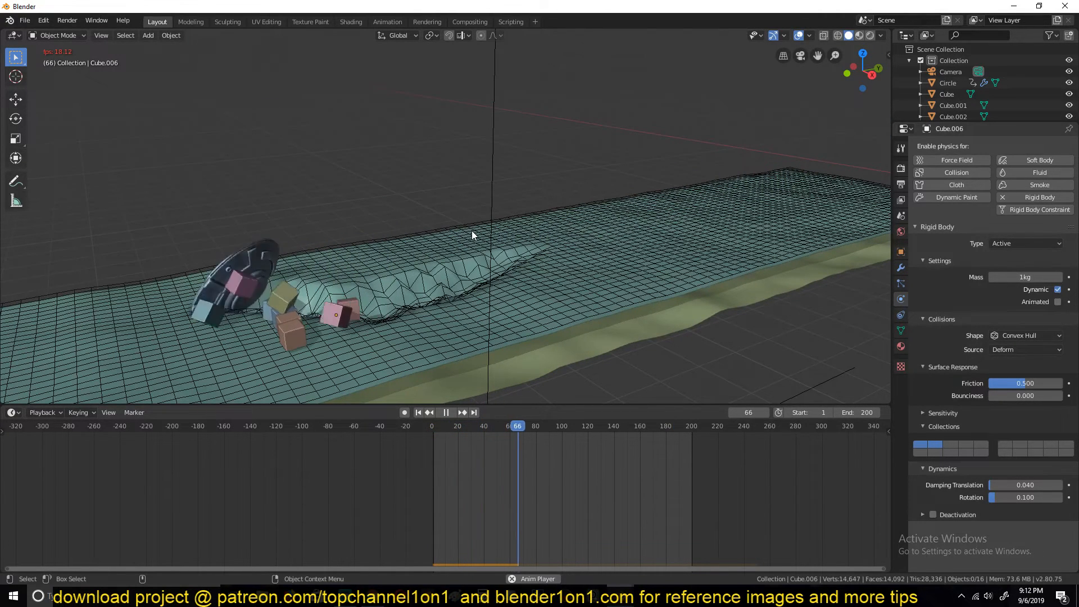
- Return the simulation to frame 0 and inspect the saucer's keyframes and rigid body settings
middle_click_drag(387, 250, 397, 255)
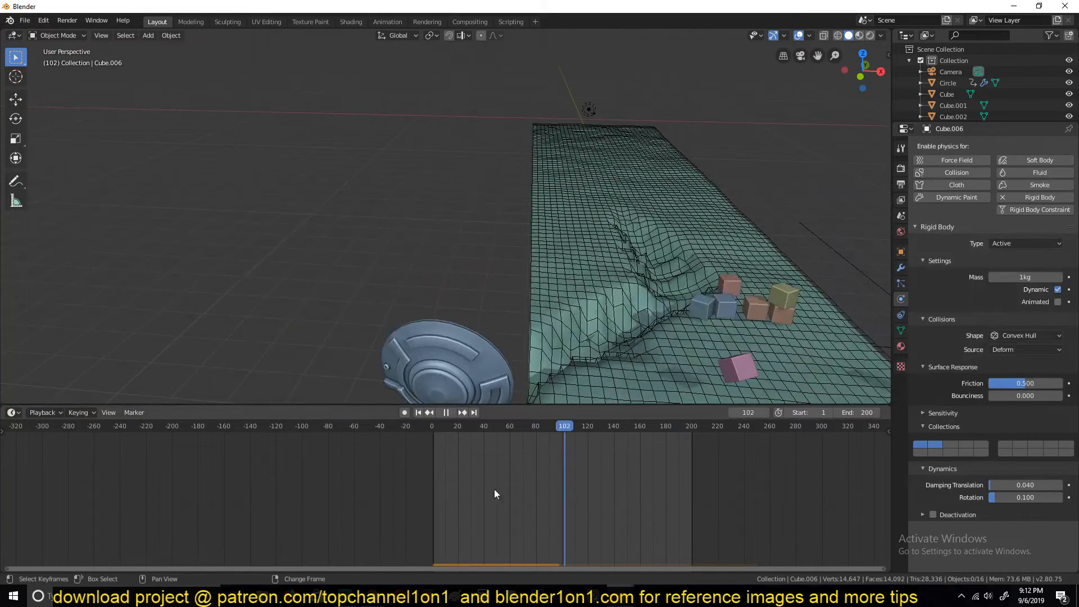
key("shift+Left")
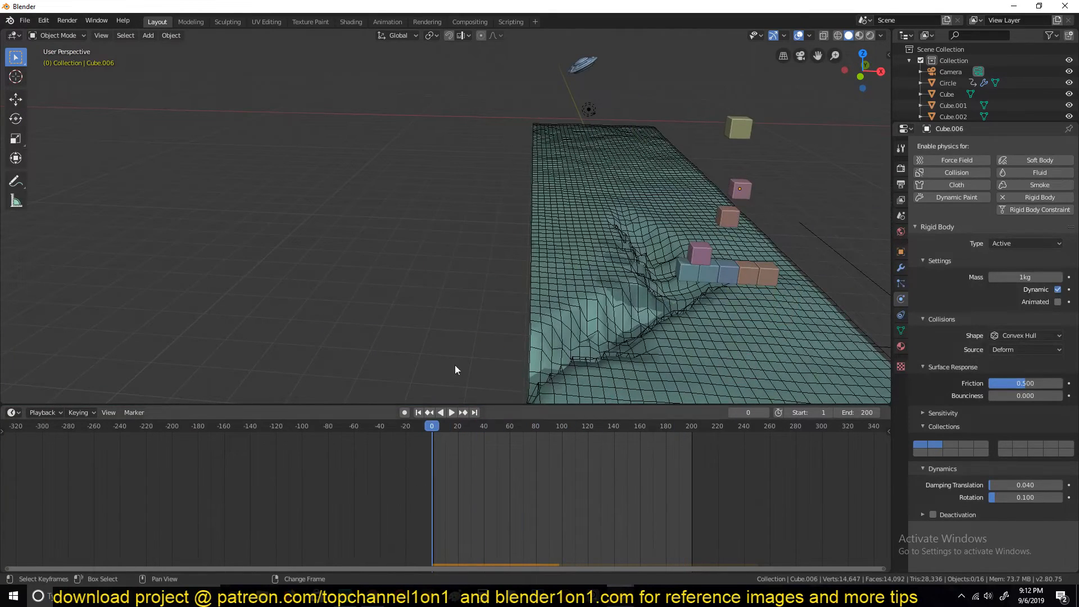
left_click(580, 72)
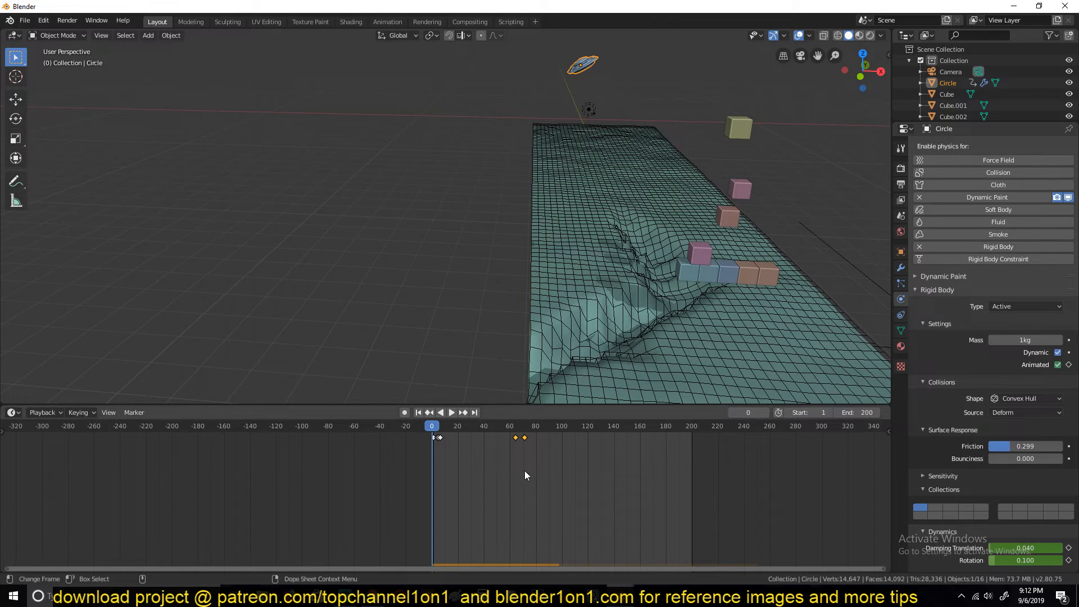
left_click(705, 258)
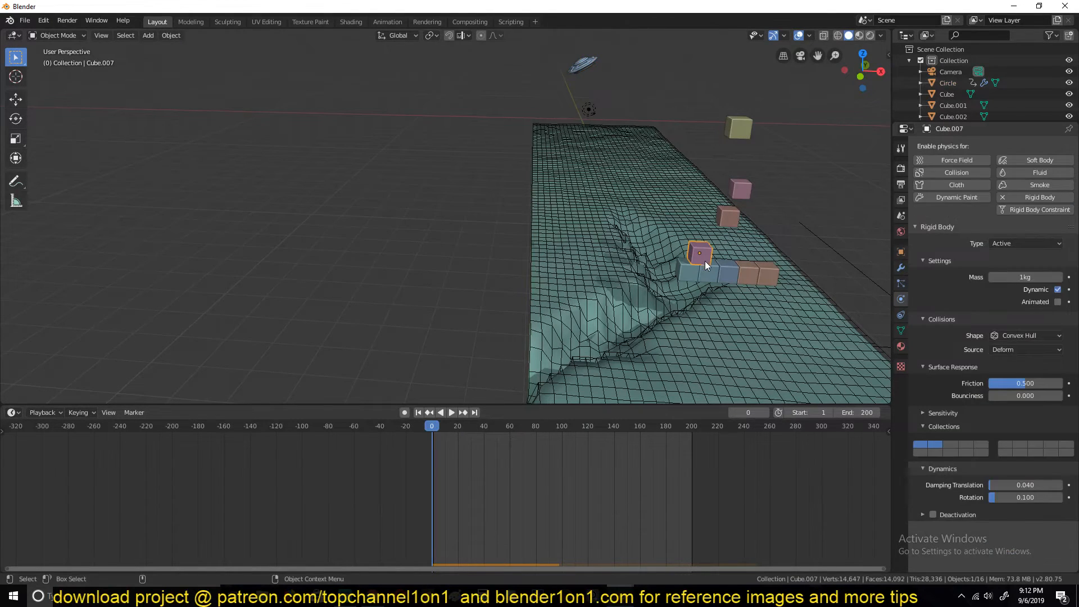
- Raise the yellow cube higher along the Z axis above the plane
middle_click_drag(703, 260, 723, 191)
key("g")
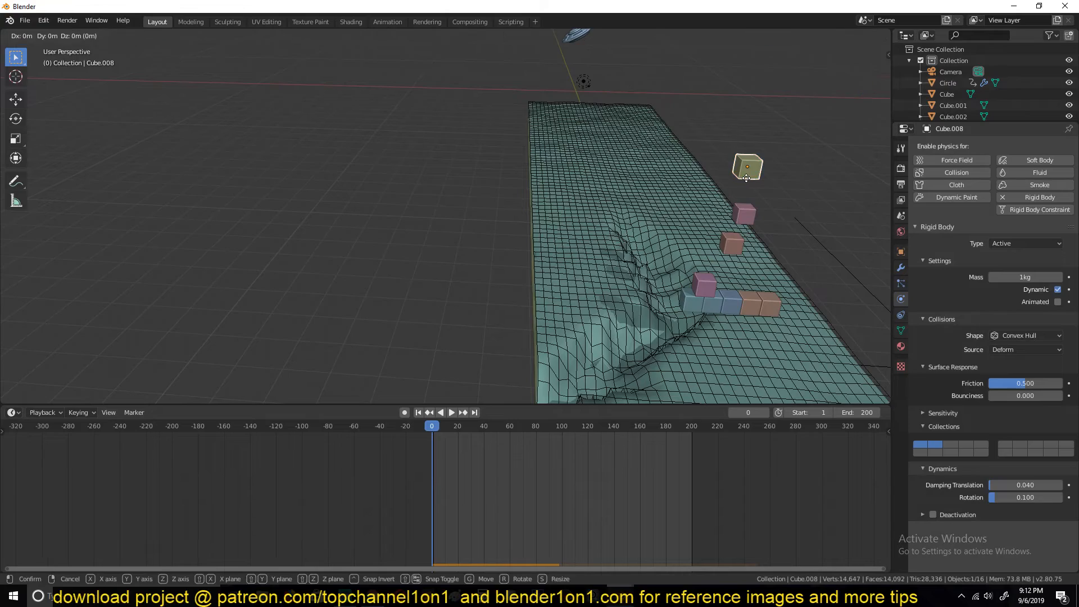
key("z")
left_click(691, 92)
- Shift the yellow cube along Y and X to hang above the dug trail, and replay the simulation to test its fall
middle_click_drag(690, 92, 594, 97)
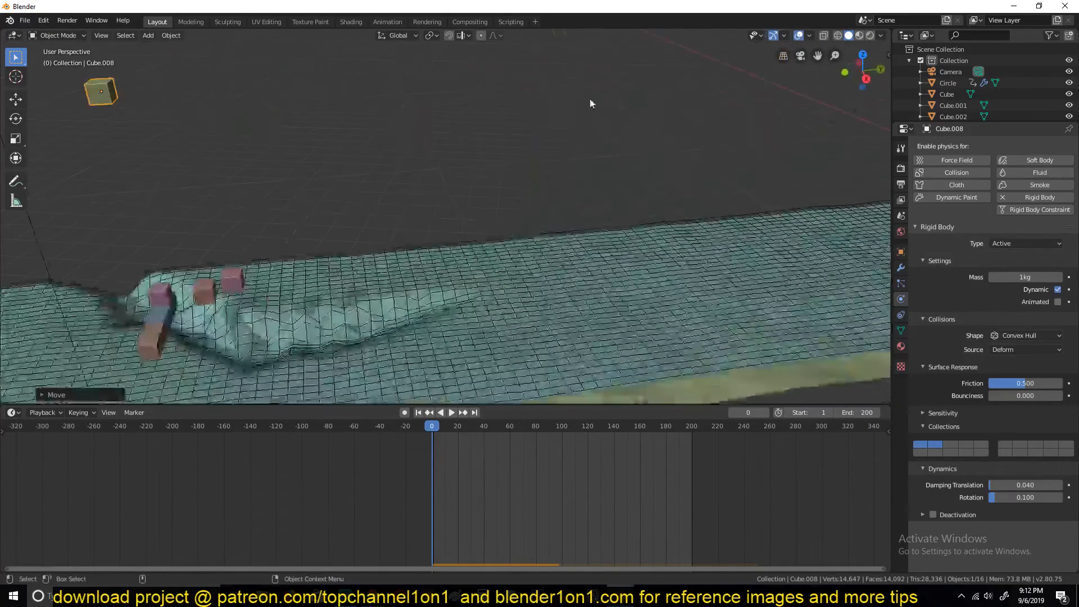
key("g")
key("x")
key("y")
left_click(398, 176)
middle_click_drag(397, 176, 593, 189)
key("g")
key("x")
left_click(588, 197)
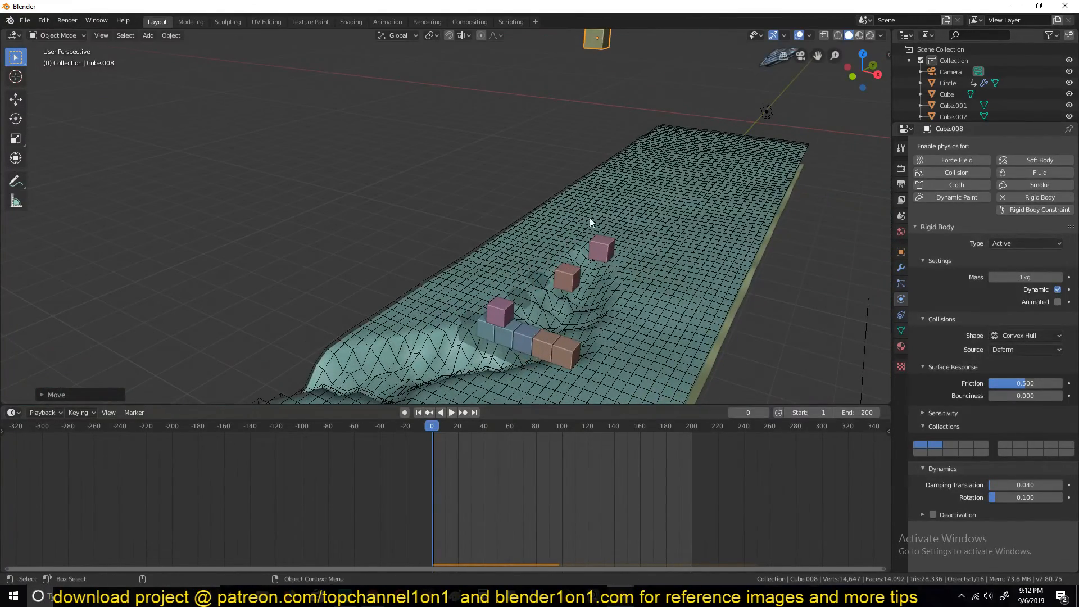
key("space")
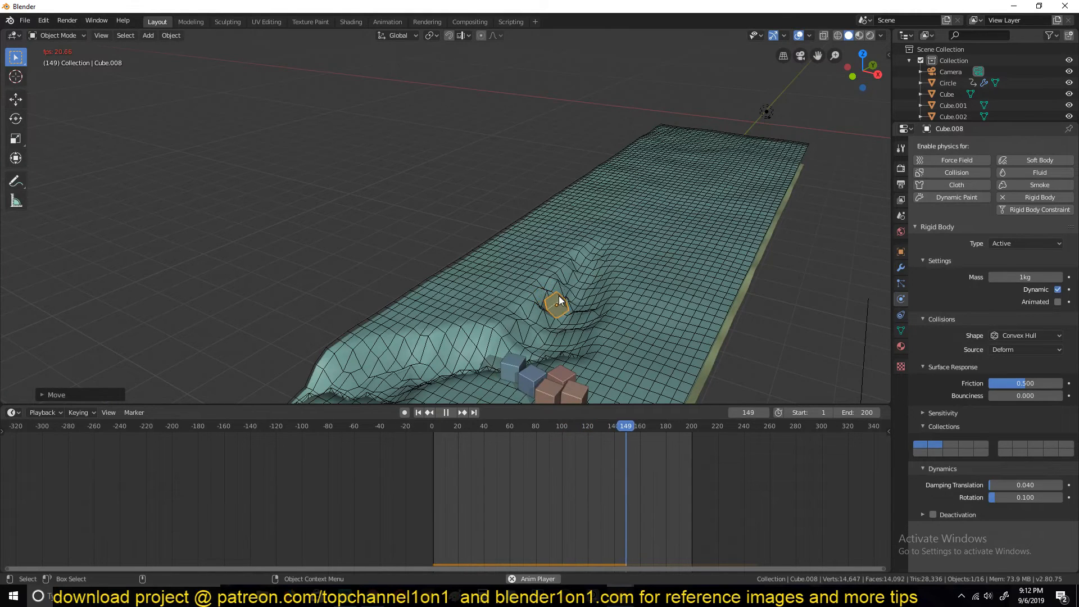
key("Escape")
- Switch to the alien saucer1.blend project, play its animation from frame 0, and set the viewport to solid shading
mouse_move(620, 596)
left_click(562, 510)
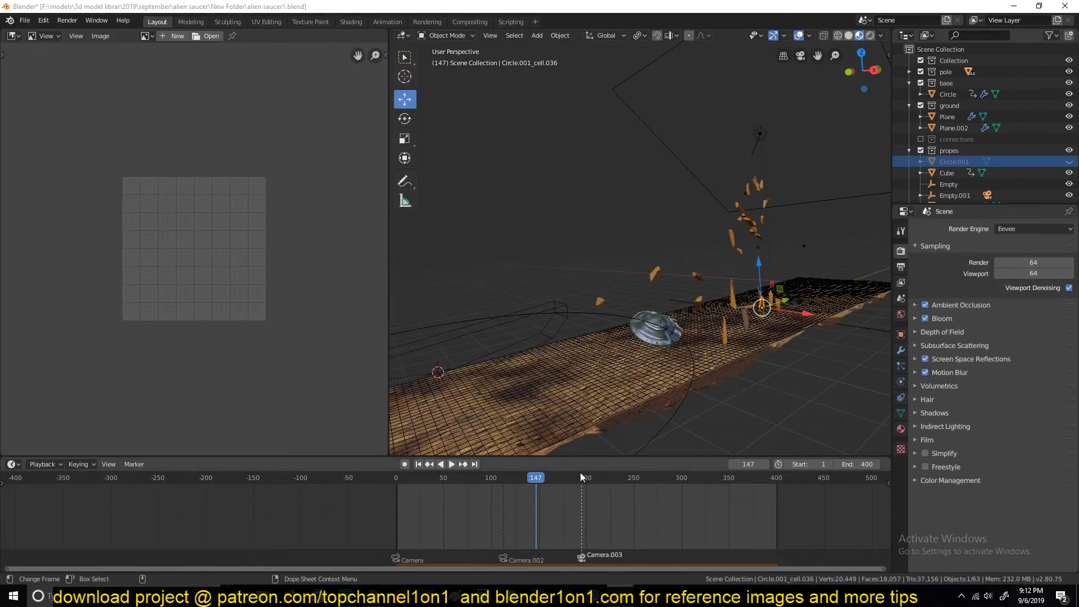
key("shift+Left")
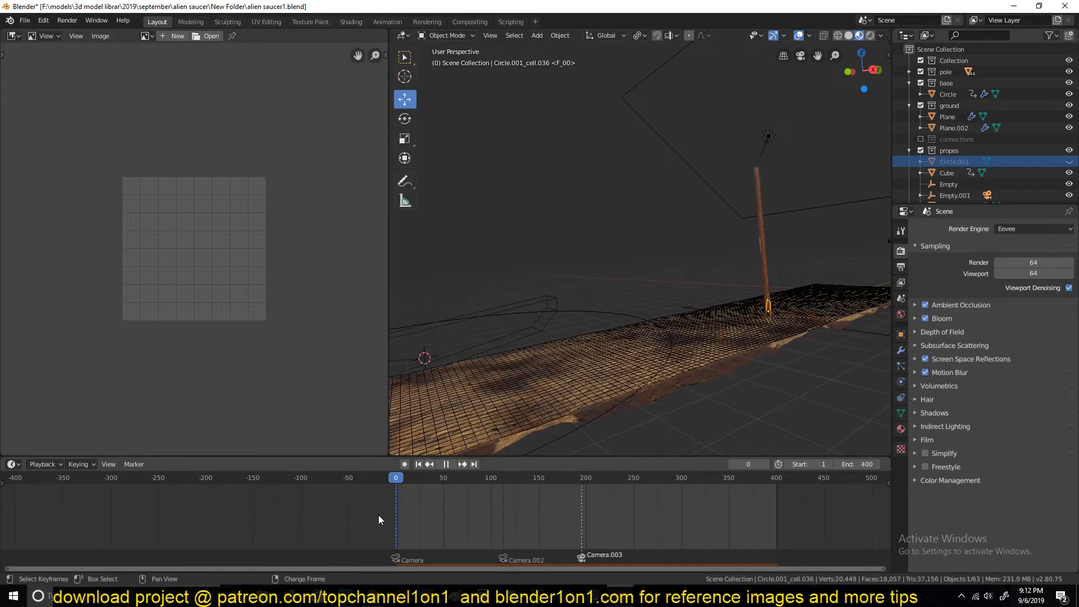
key("space")
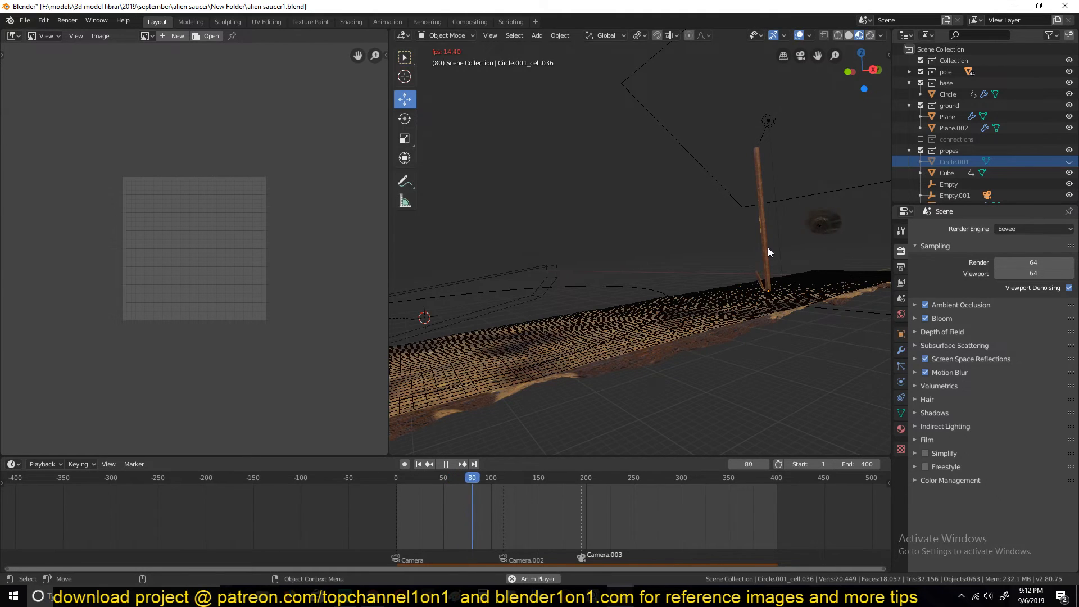
key("space")
left_click(849, 35)
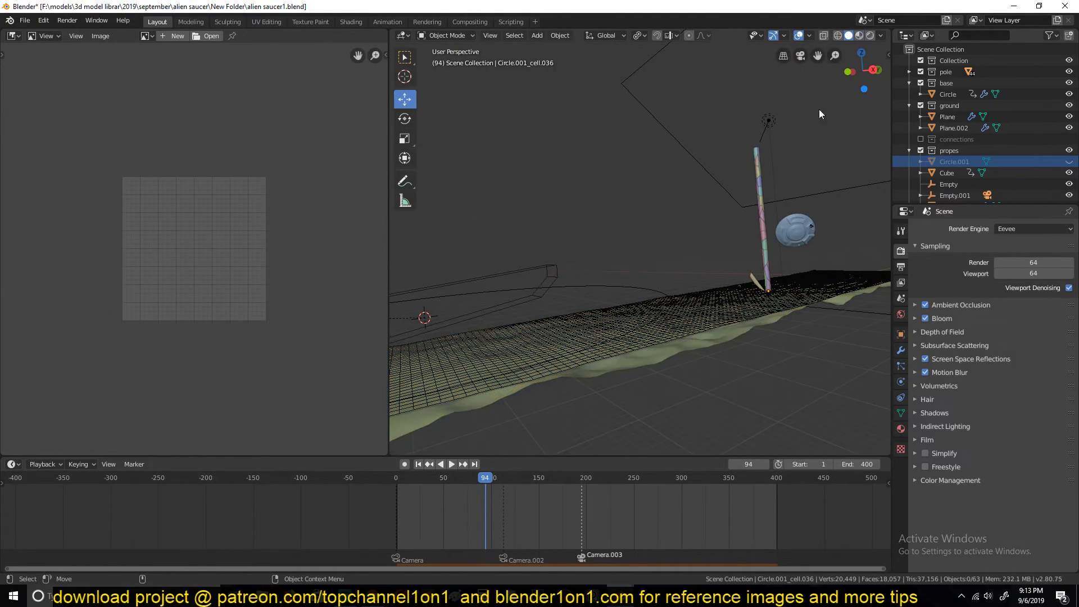
- Play the crash in solid shading and examine the shattered pole pieces and the saucer's trail from several angles
key("space")
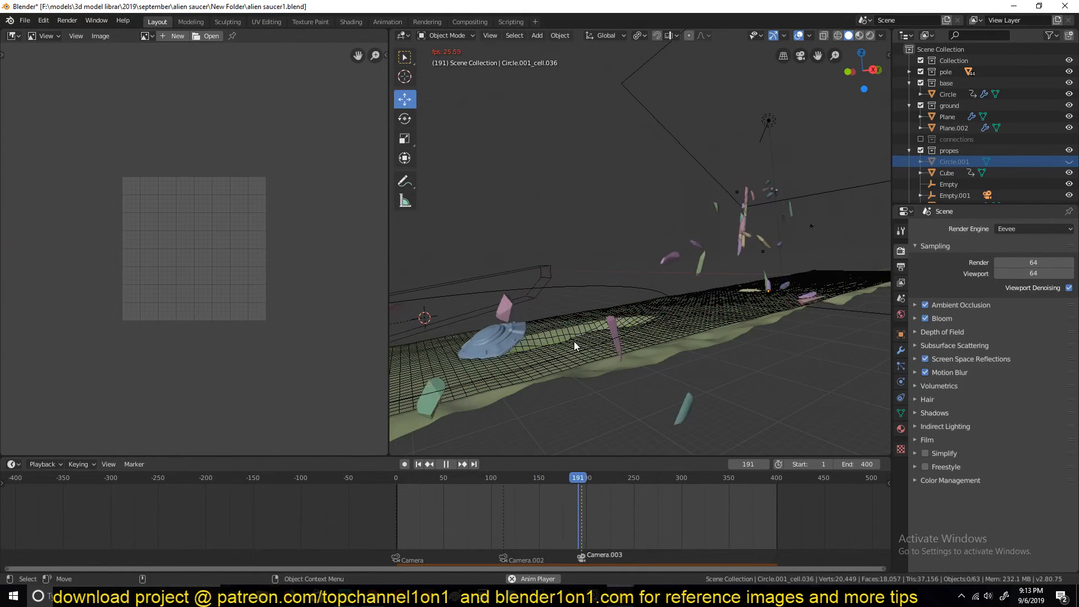
middle_click_drag(574, 334, 618, 338)
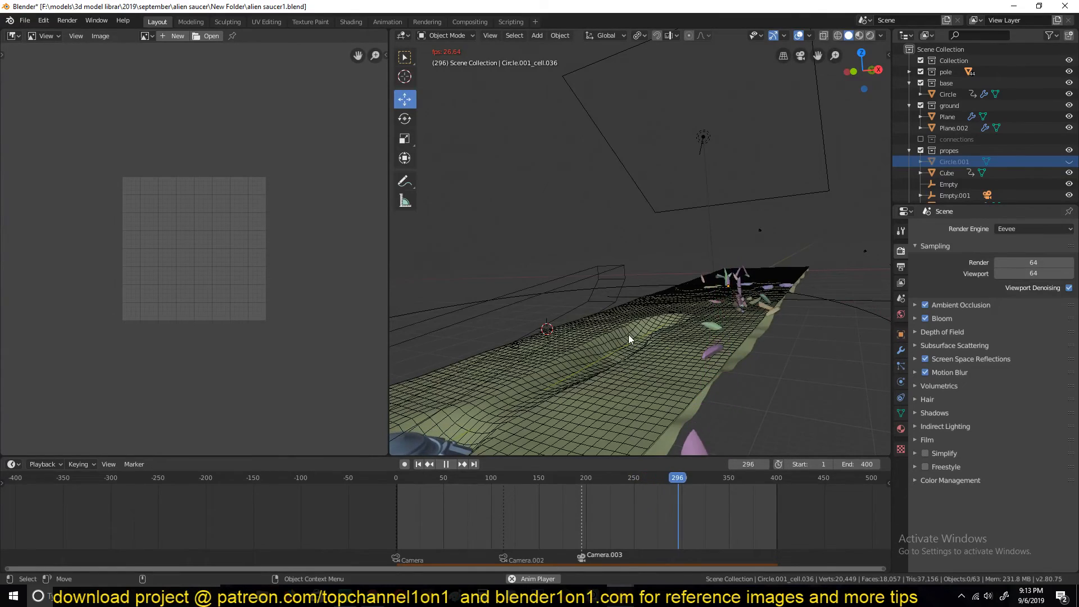
middle_click_drag(653, 346, 592, 365)
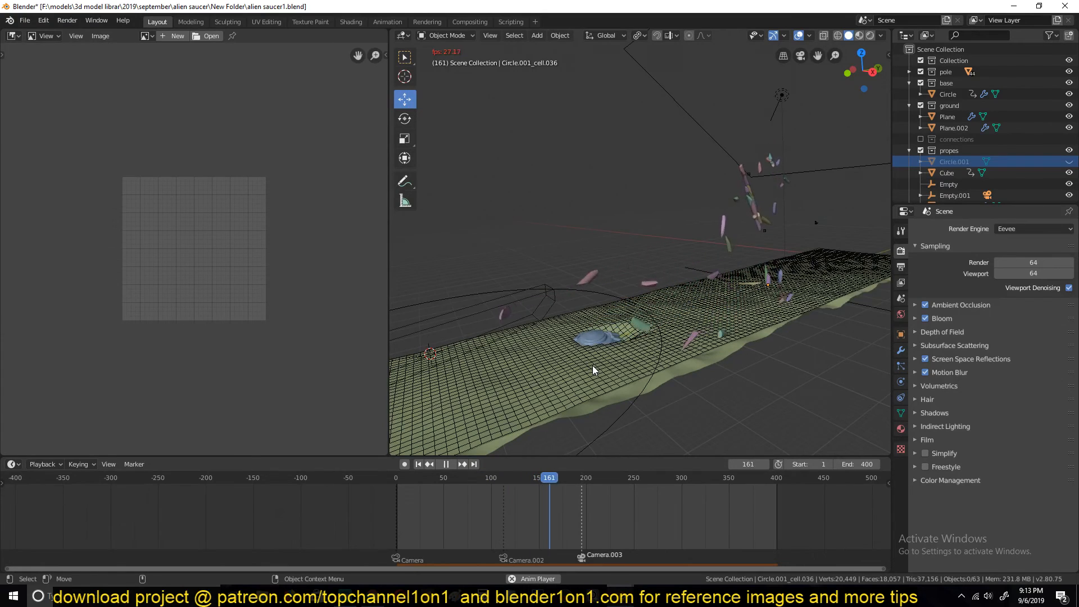
middle_click_drag(593, 358, 635, 352)
key("space")
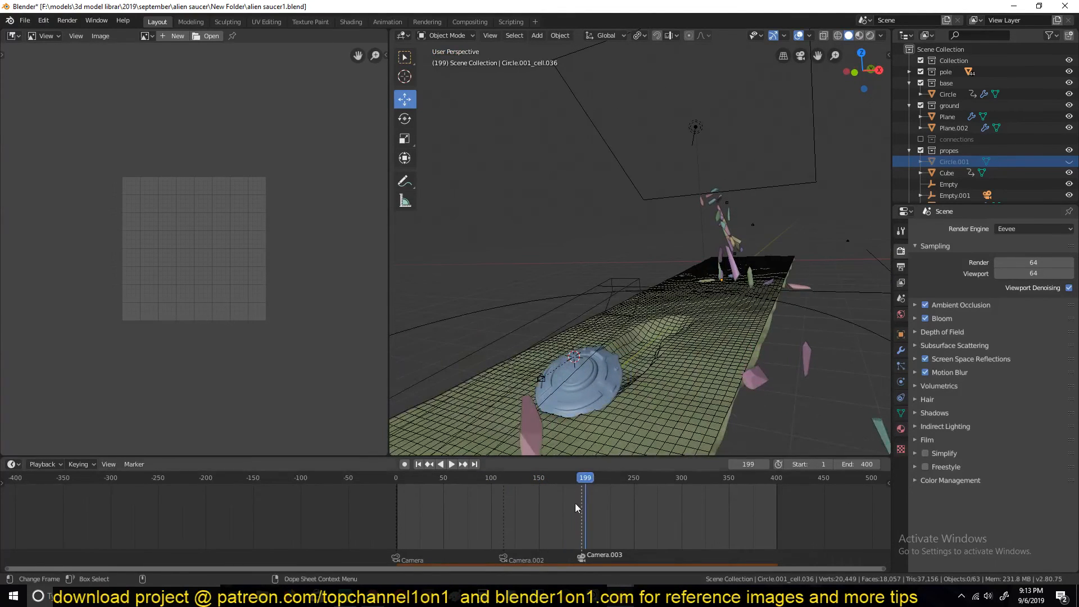
- Examine the fractured pole up close, selecting individual pieces including Circle.001_cell.009
mouse_move(618, 597)
left_click(603, 552)
middle_click_drag(663, 319, 757, 312)
scroll(757, 312, "up", 5)
left_click(788, 242)
middle_click_drag(770, 251, 654, 249)
left_click(655, 184)
middle_click_drag(655, 184, 780, 228)
- Scrub to frame 64 and play the animation to examine the saucer approaching the intact pole
left_click_drag(585, 544, 458, 528)
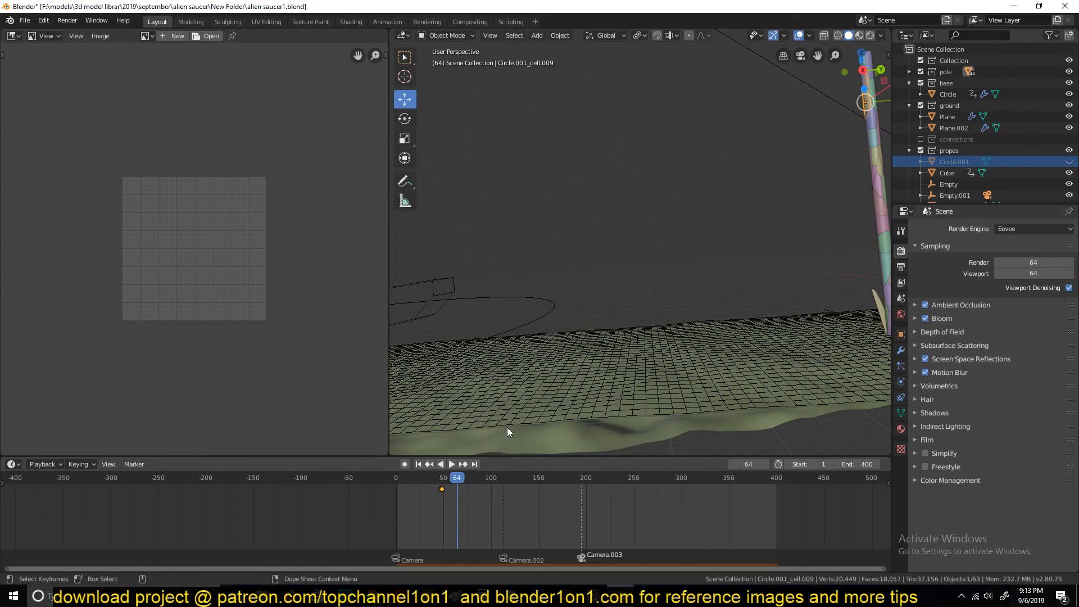
middle_click_drag(494, 453, 578, 313)
key("space")
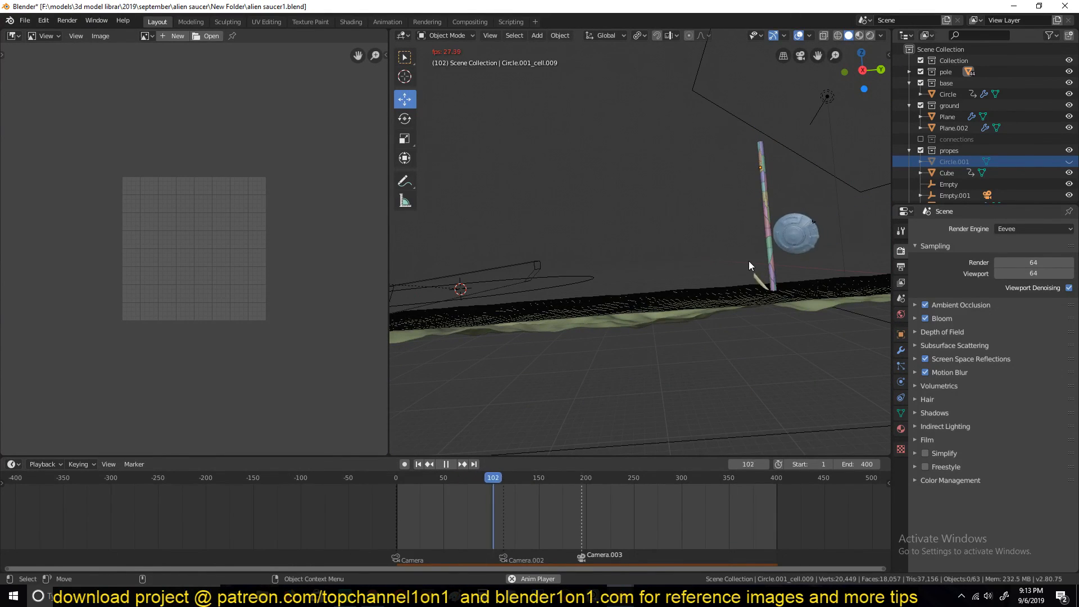
key("Escape")
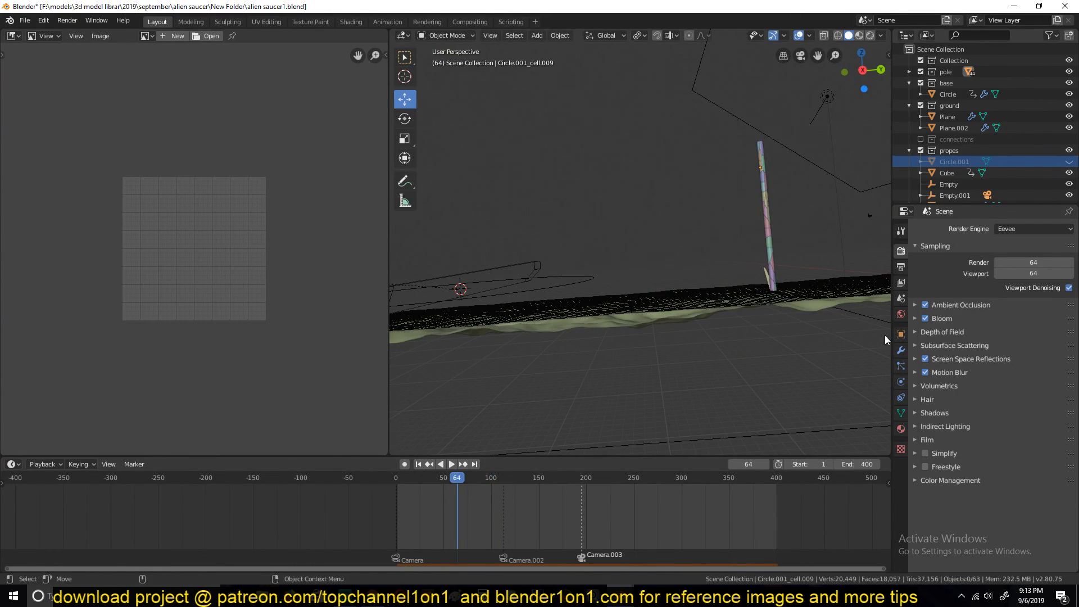